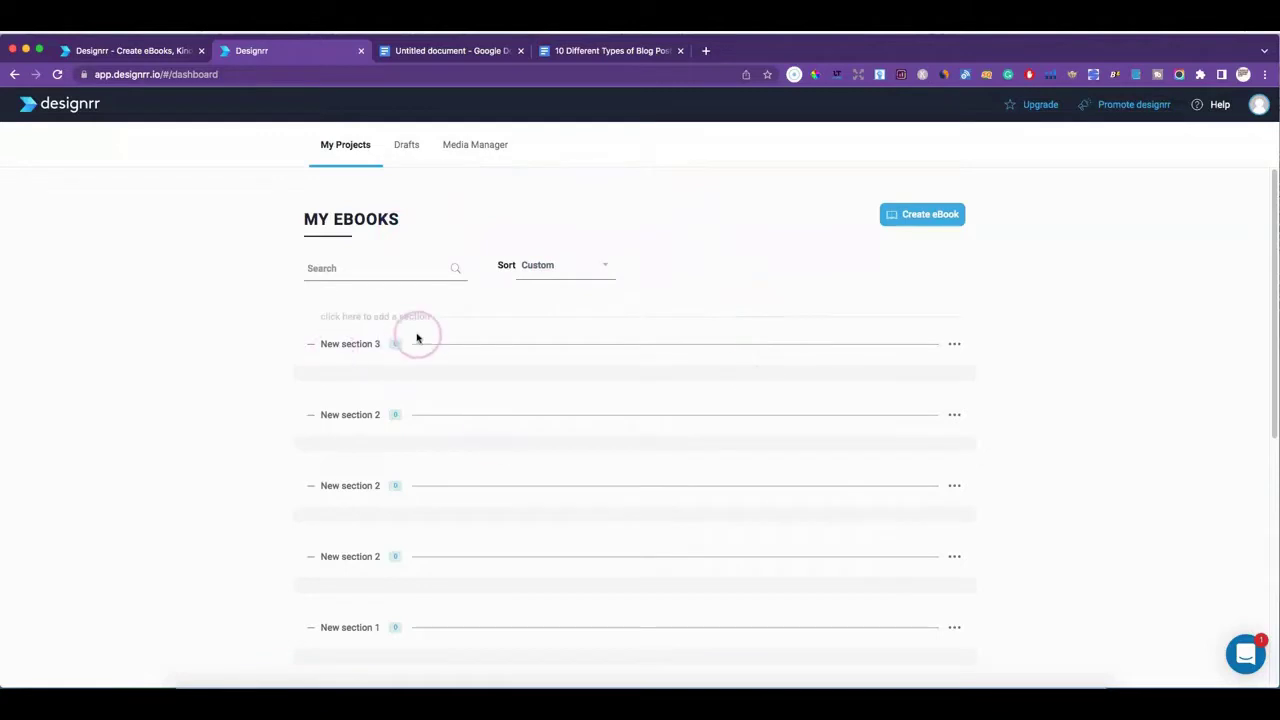
- Start creating a new eBook and look through the available import options
mouse_move(654, 465)
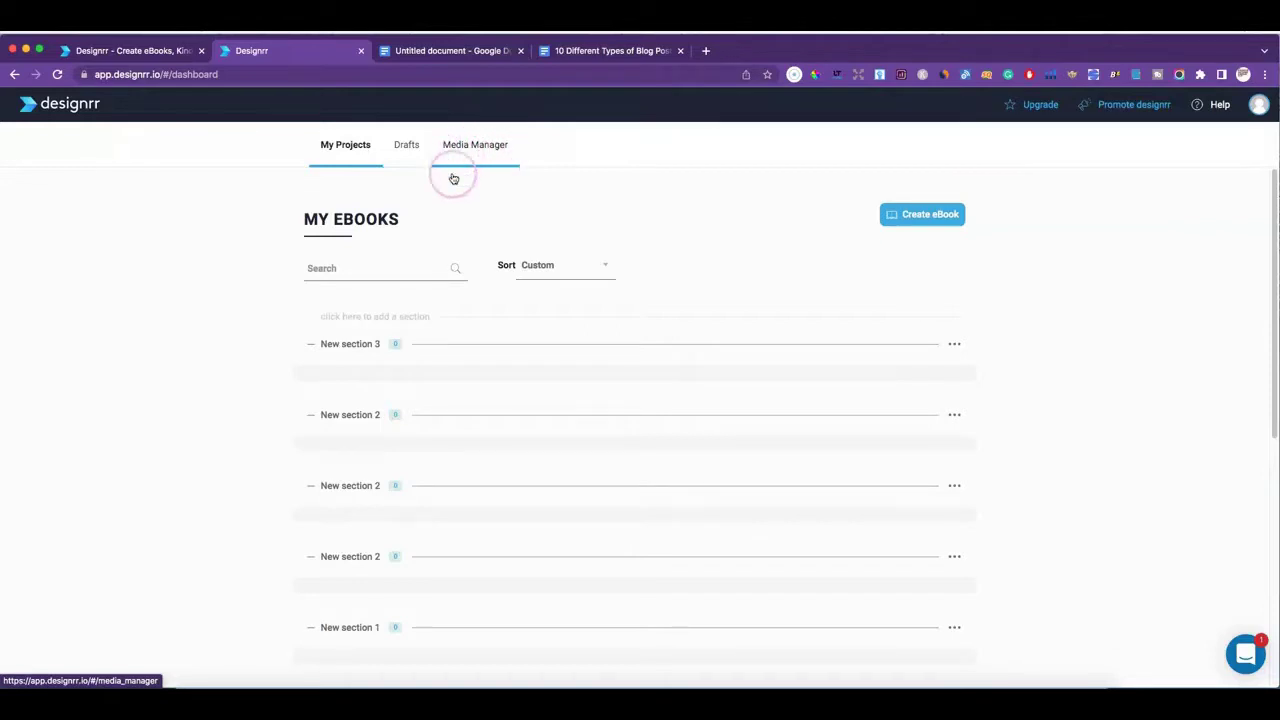
click(905, 212)
scroll(1049, 294, down, 3)
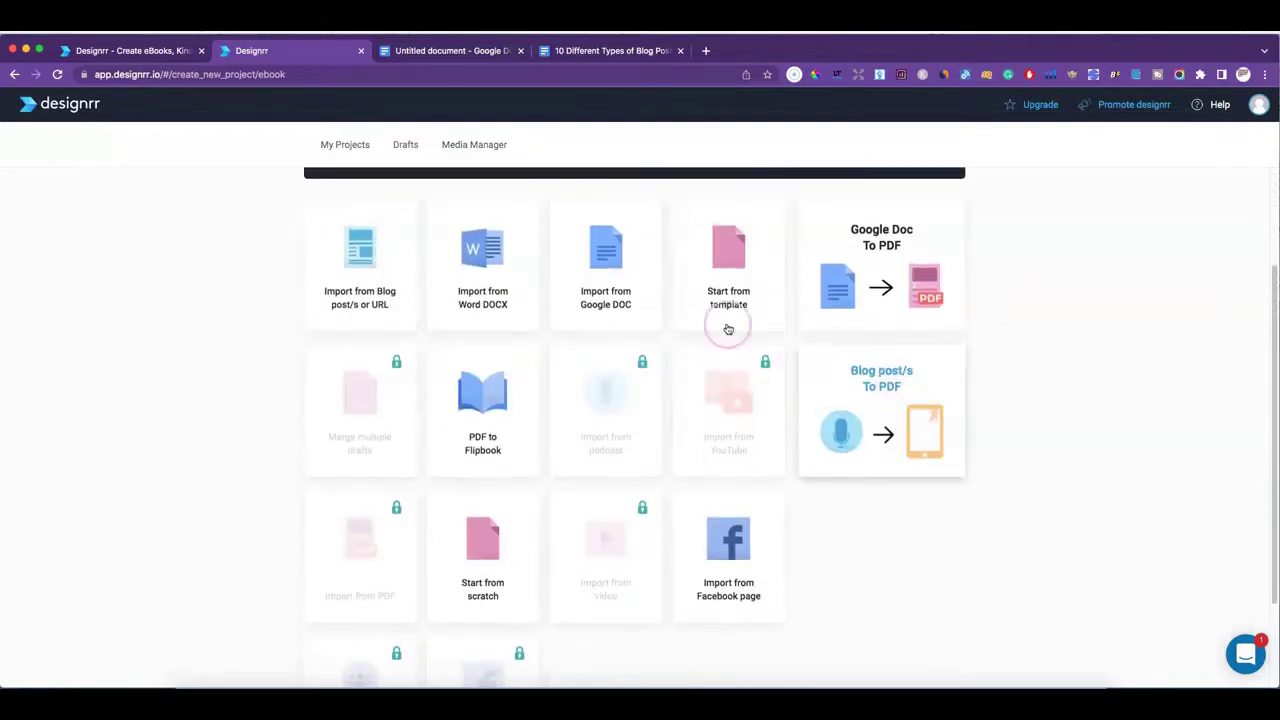
scroll(1045, 354, up, 2)
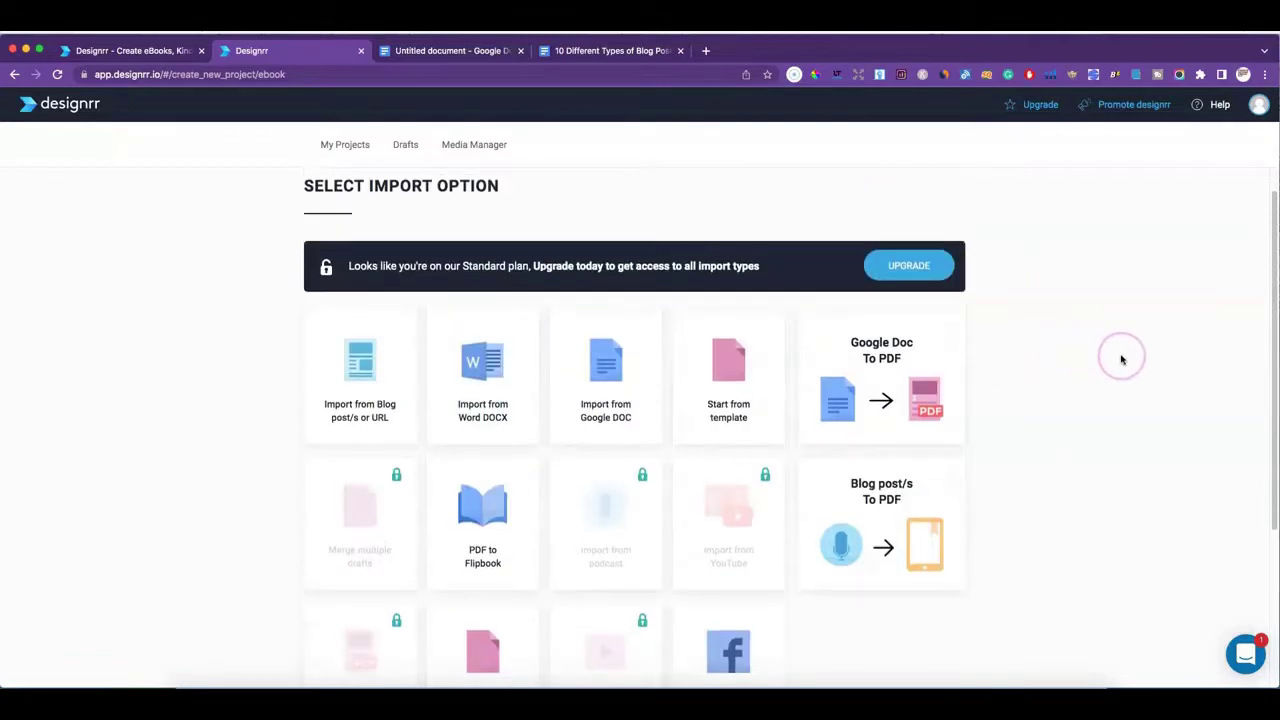
scroll(1105, 354, down, 1)
scroll(1103, 349, down, 3)
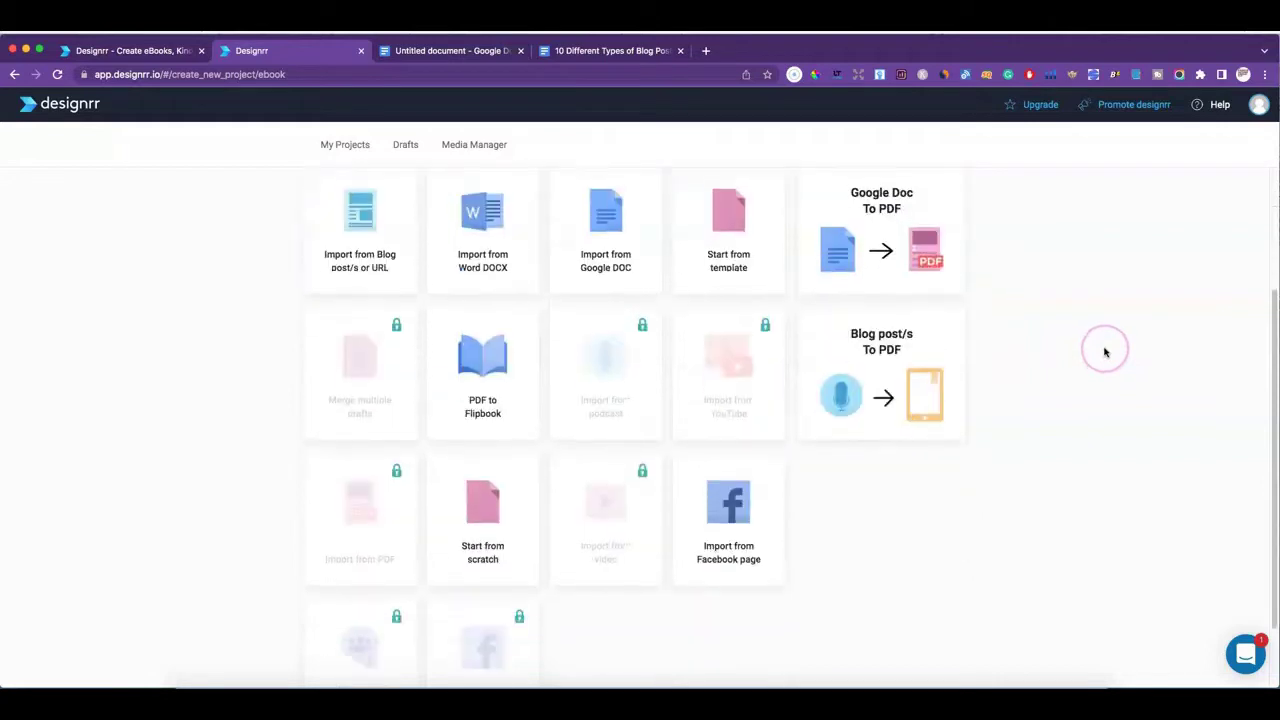
scroll(1103, 349, up, 3)
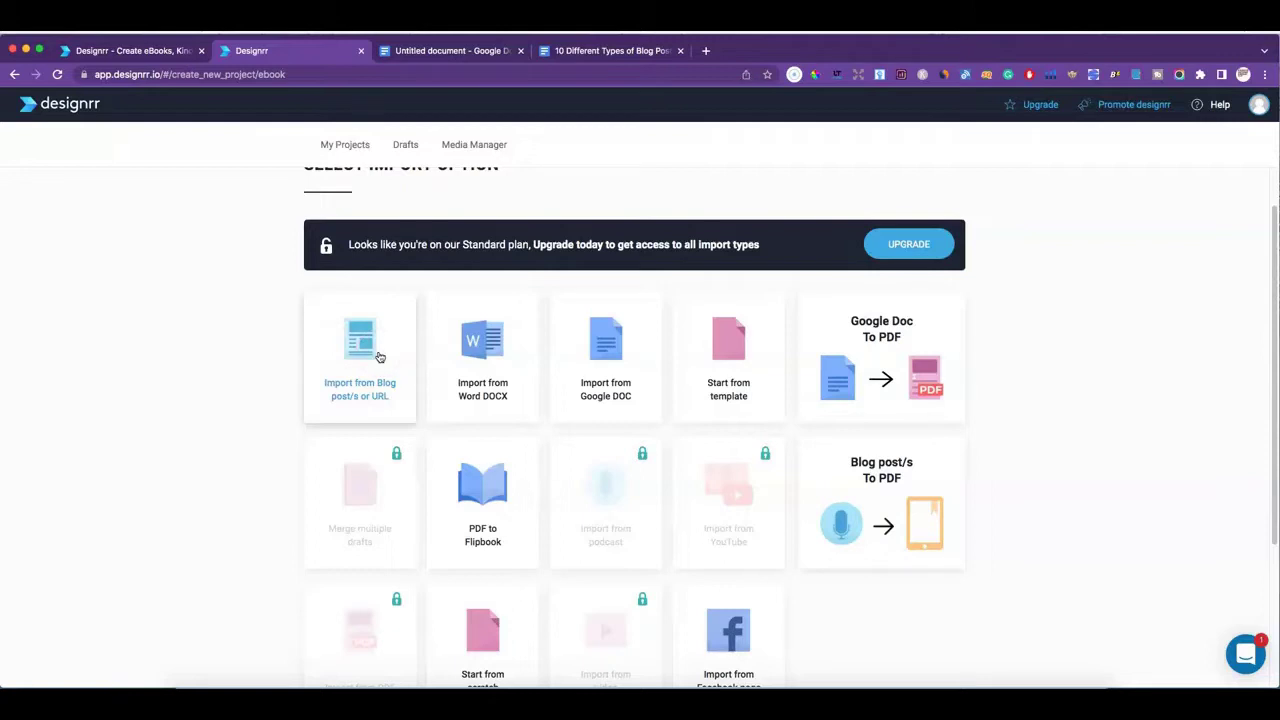
click(524, 357)
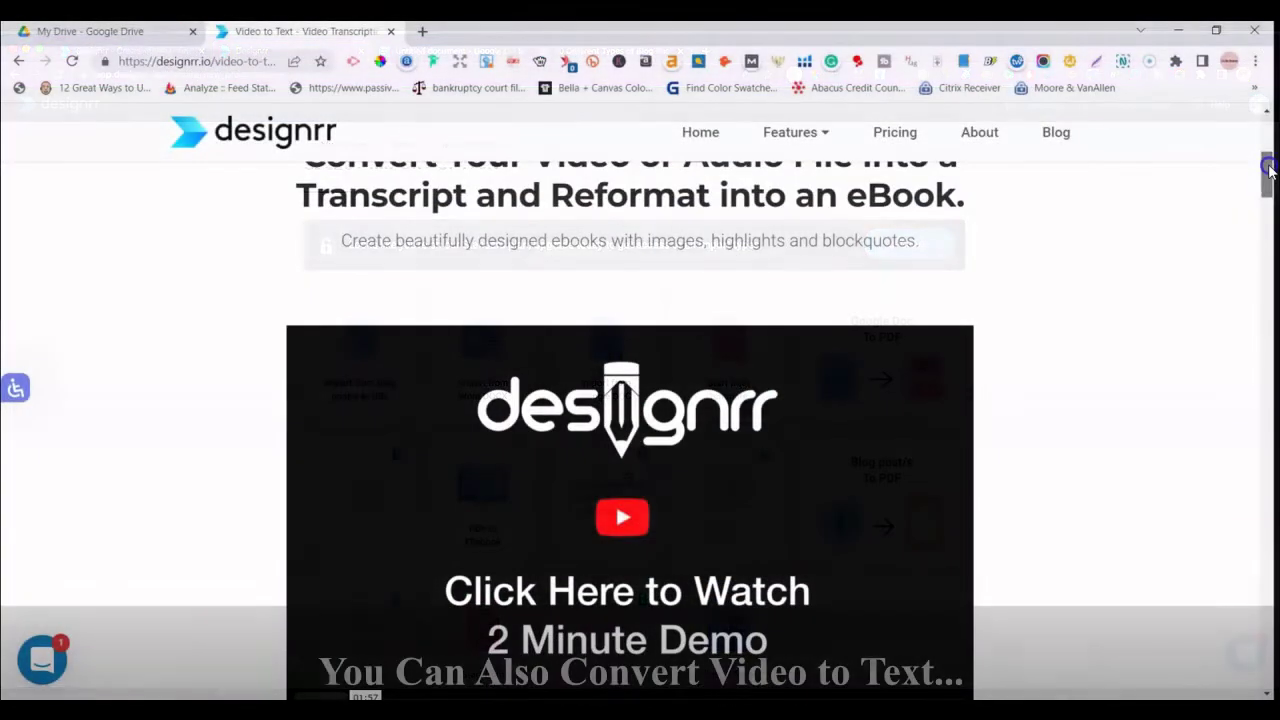
- Look through the video-to-text feature page on the Designrr website
drag(1268, 168, 1266, 234)
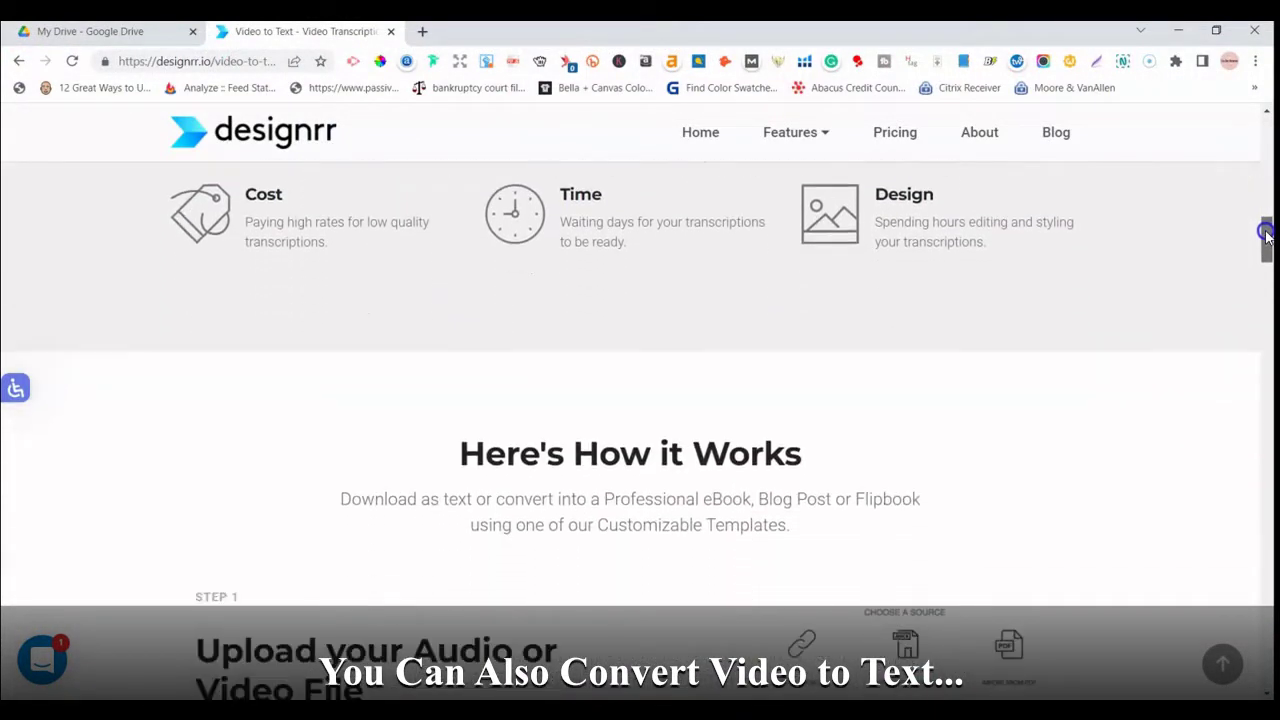
drag(1266, 234, 1266, 243)
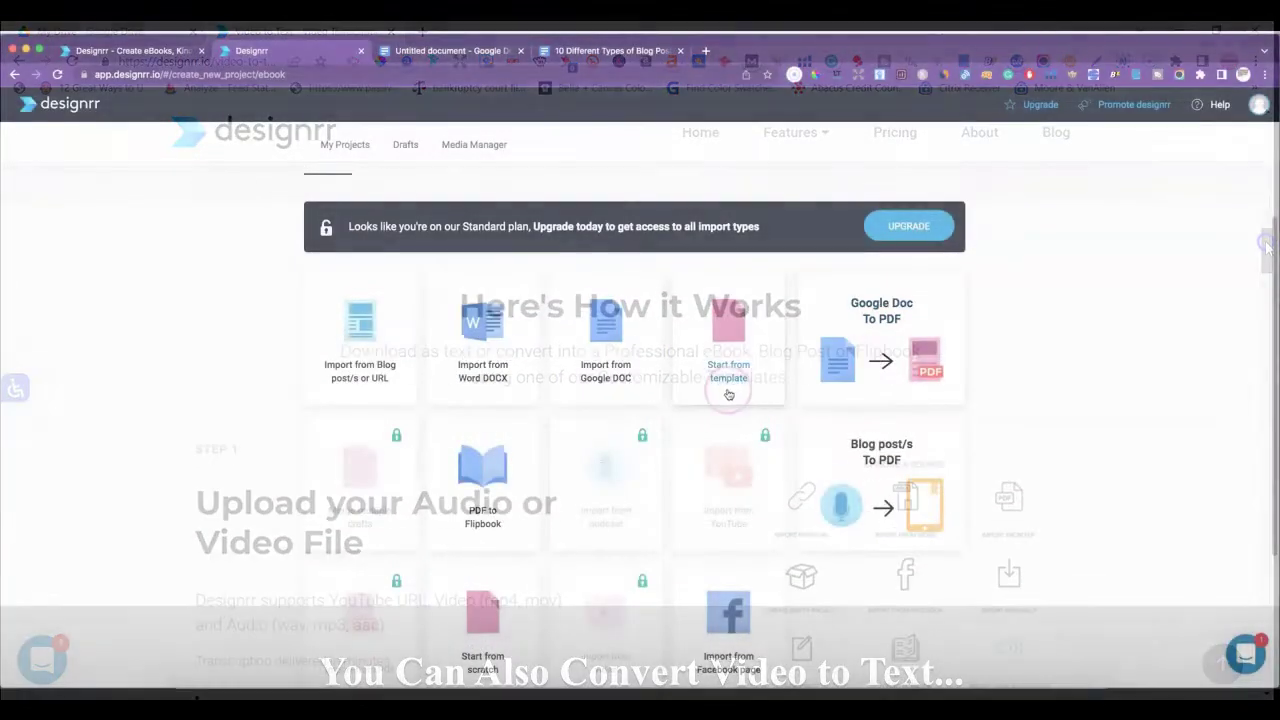
- Choose to import the eBook content from blog posts or a URL
scroll(714, 388, down, 3)
scroll(712, 388, up, 3)
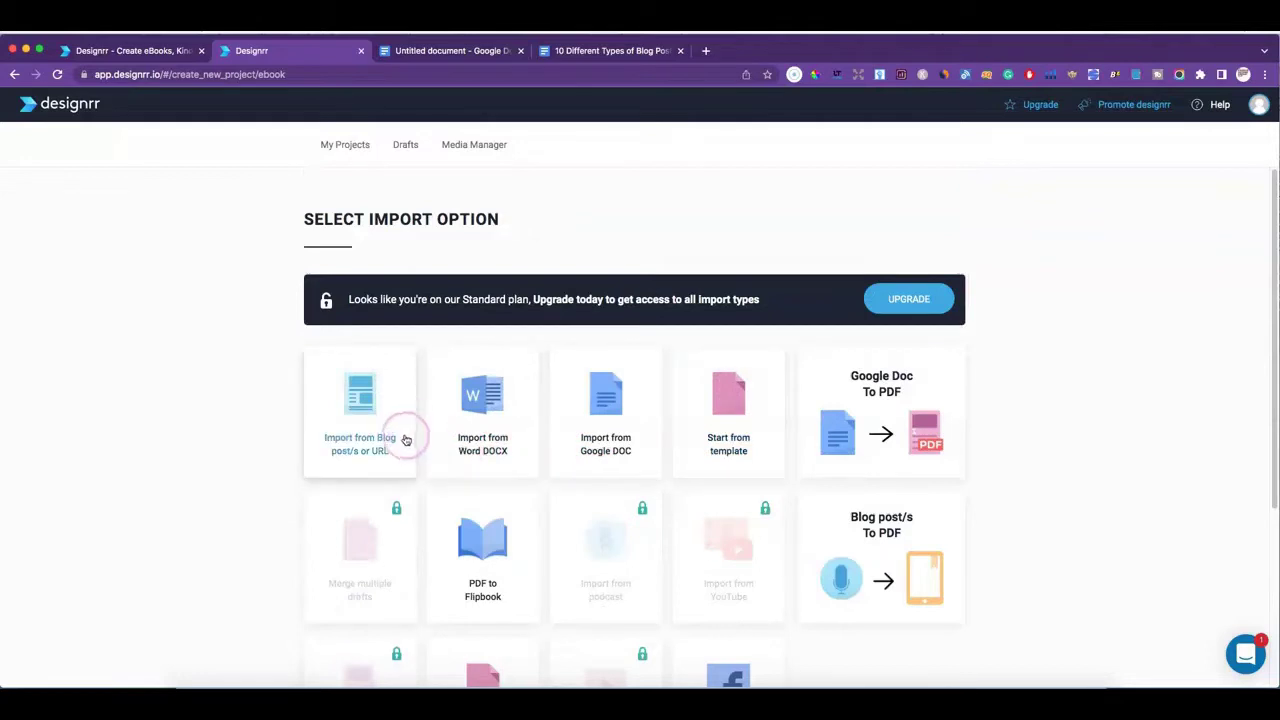
click(360, 413)
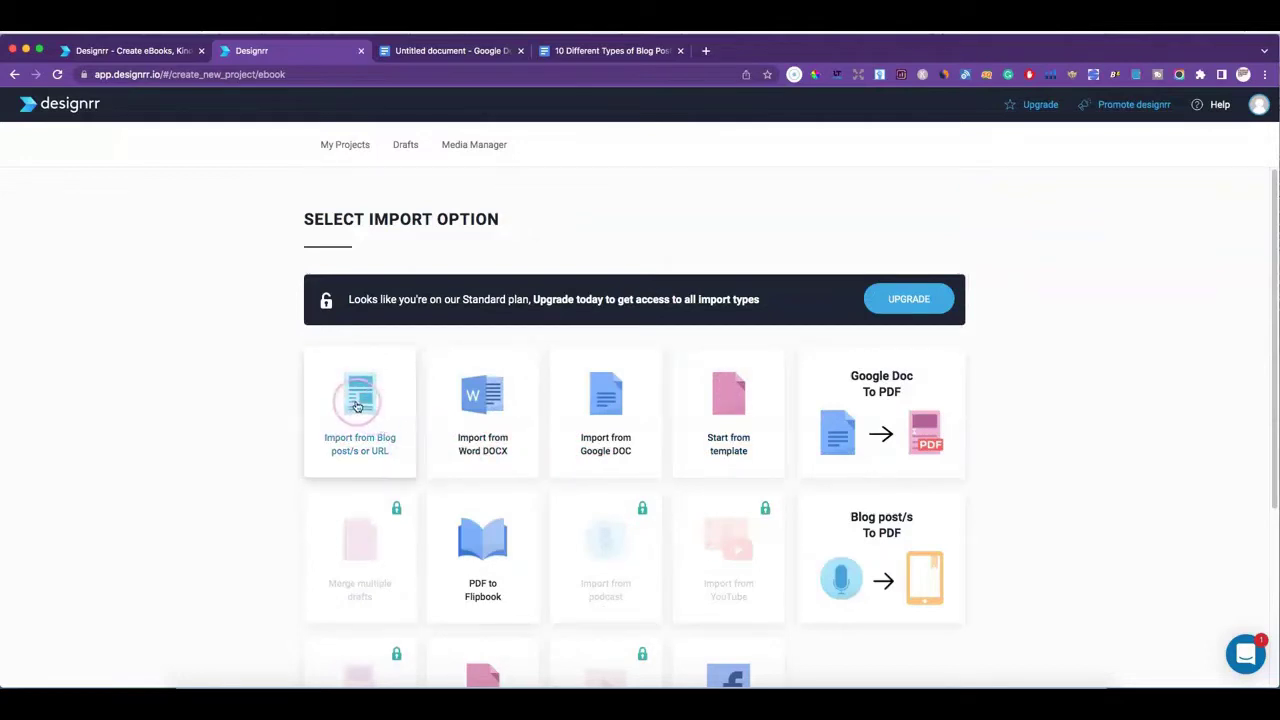
- Switch to the untitled Google Docs document and copy the etsy-vacation-mode blog post URL
click(472, 52)
click(668, 286)
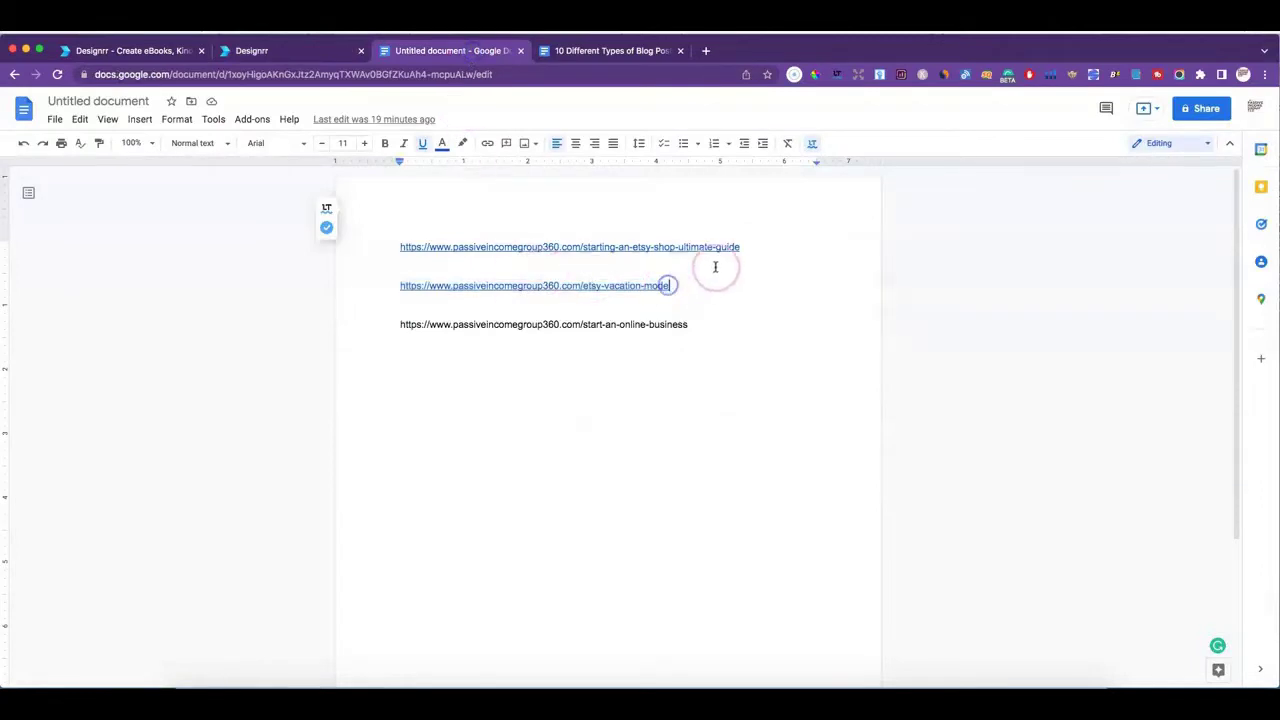
click(671, 295)
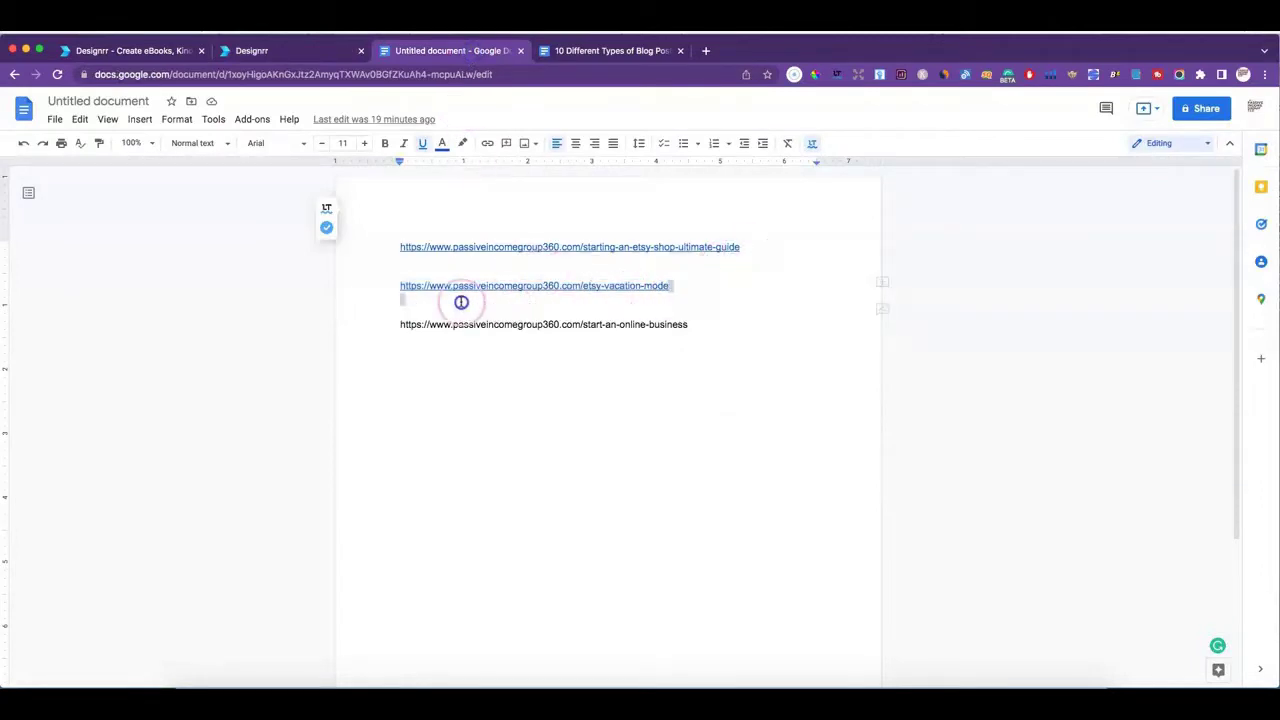
shift+click(385, 289)
right_click(441, 289)
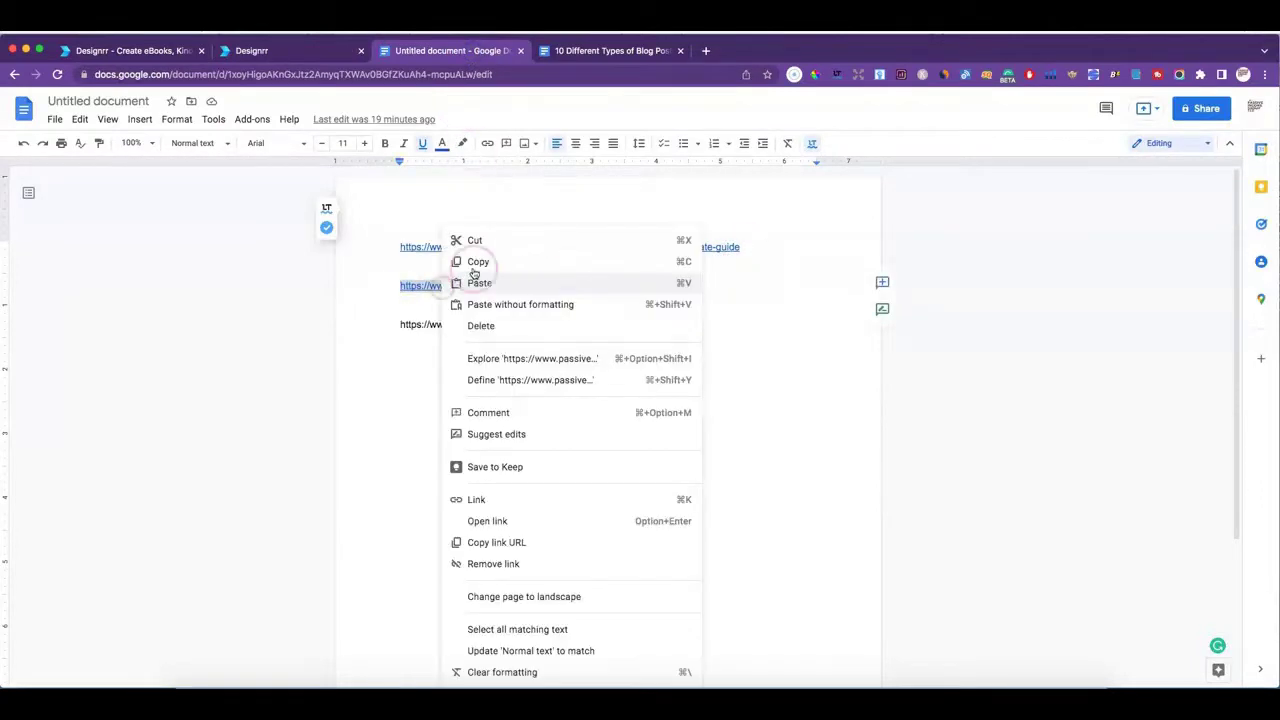
click(476, 264)
click(320, 55)
click(504, 410)
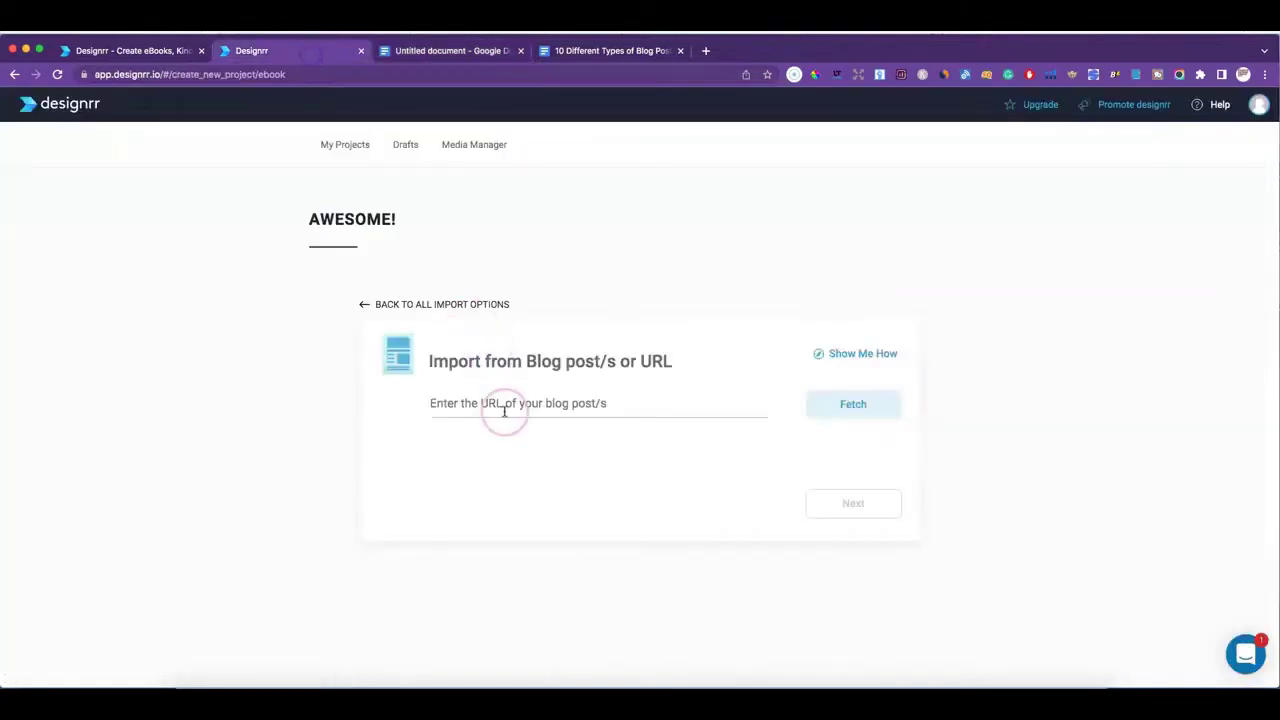
right_click(504, 410)
click(545, 489)
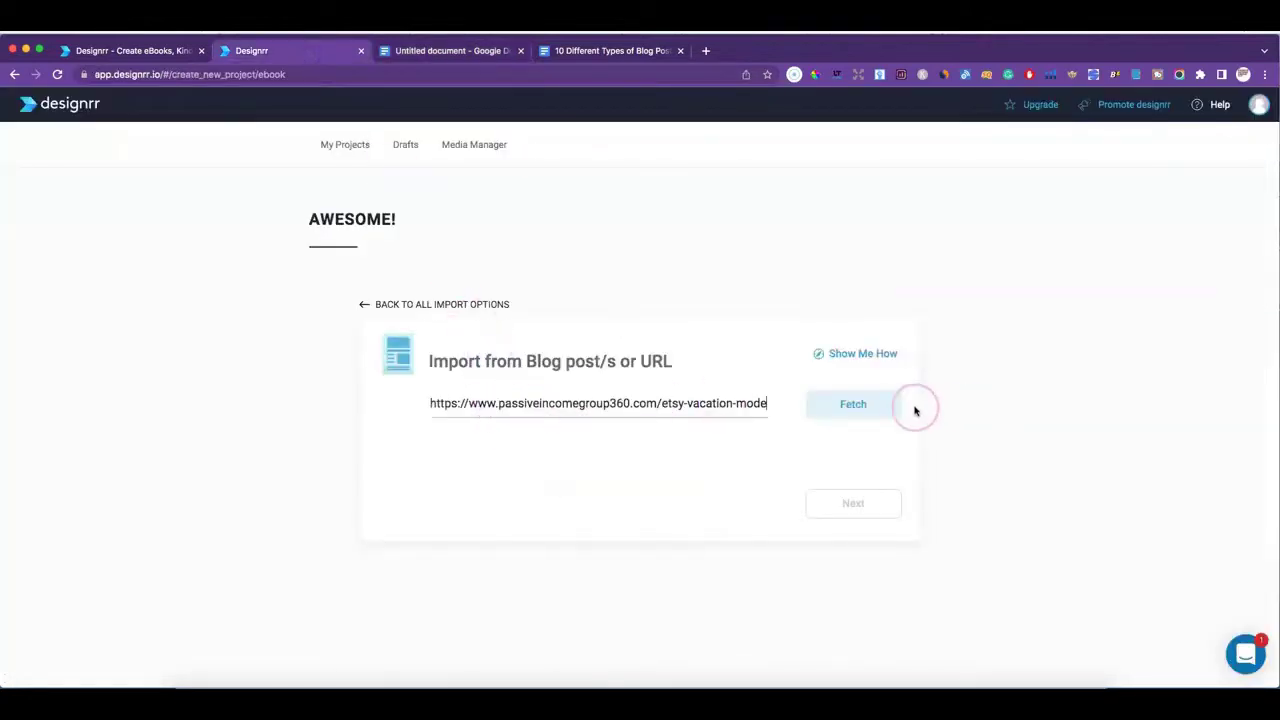
click(873, 405)
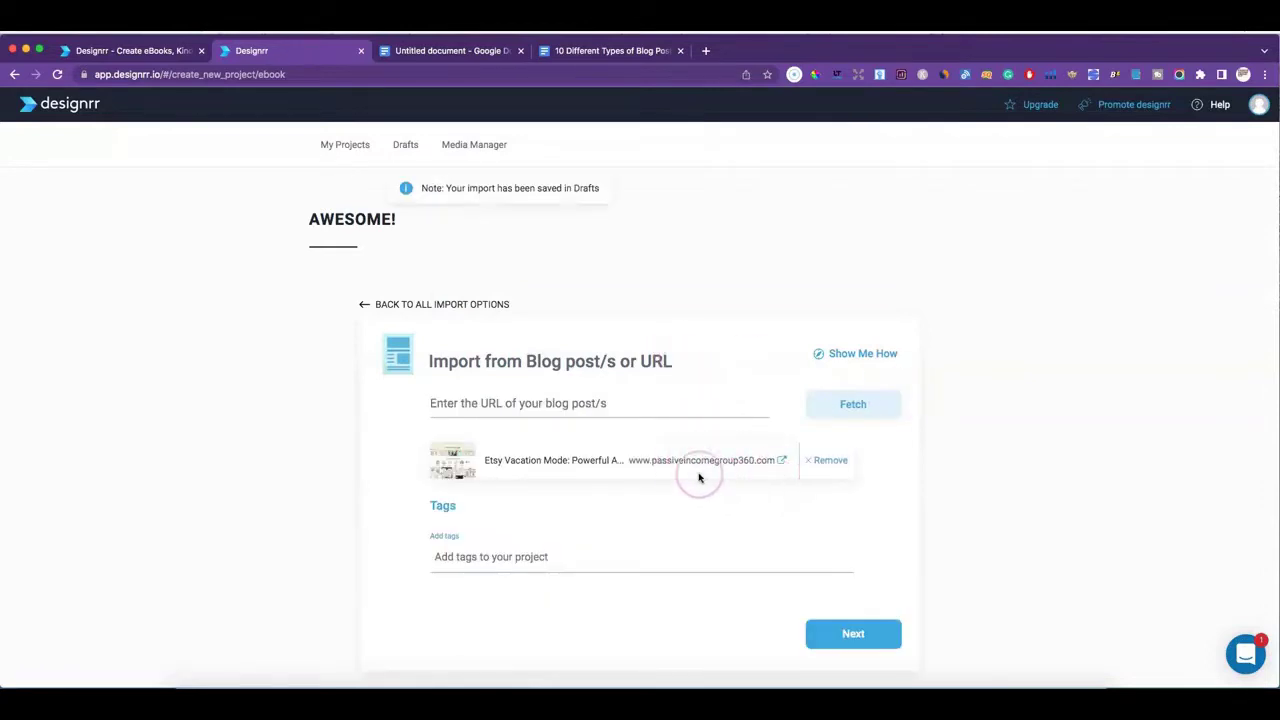
- Continue to template selection without adding any tags and look over the first templates
click(549, 556)
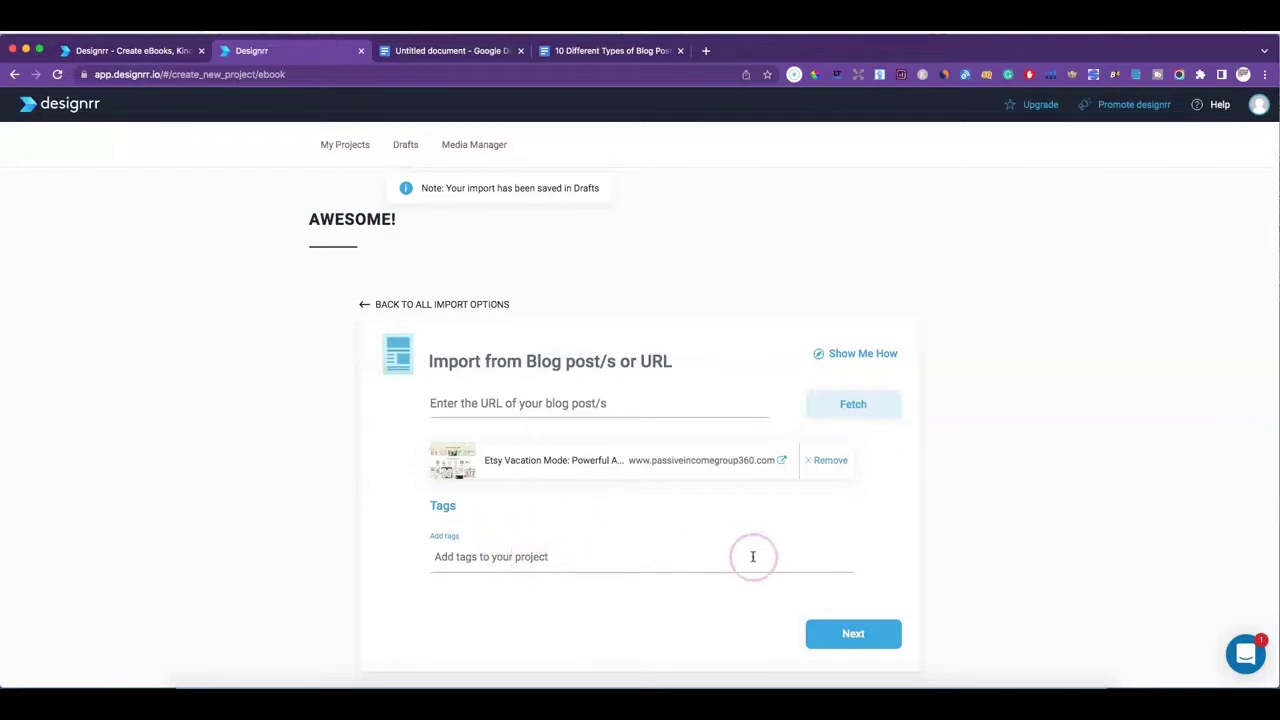
click(858, 633)
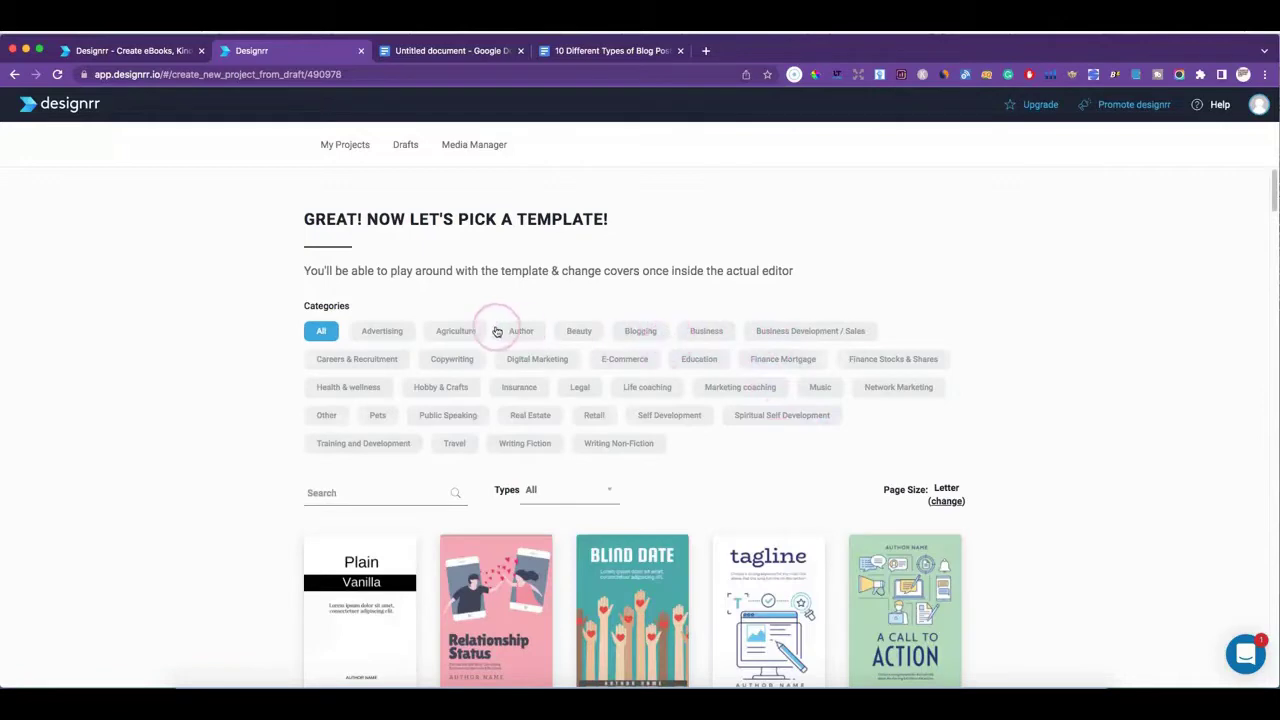
scroll(831, 466, down, 5)
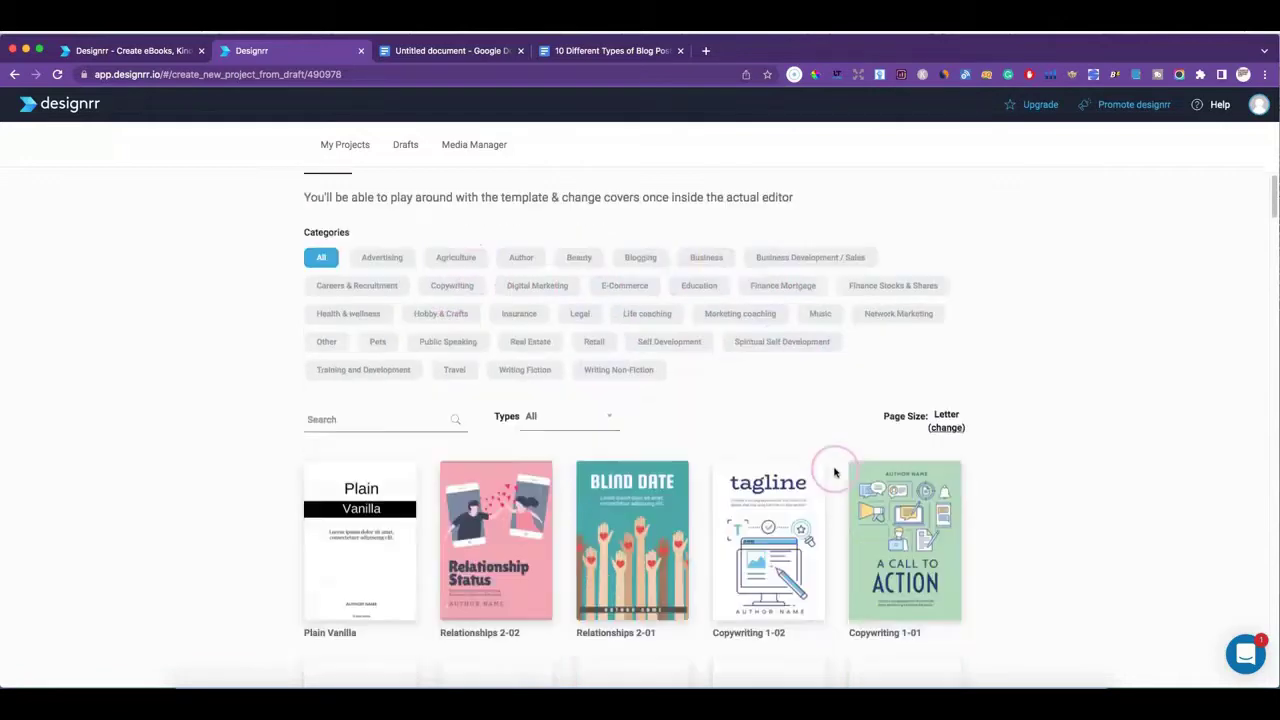
scroll(810, 470, down, 5)
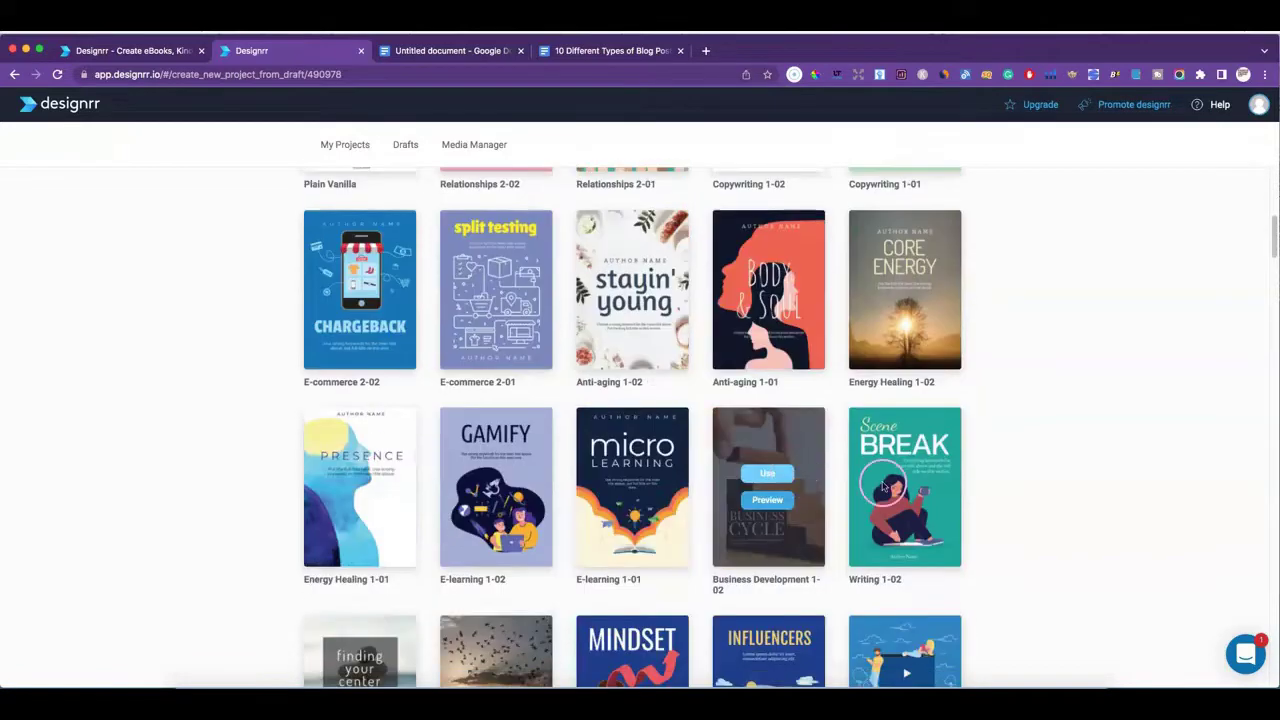
scroll(805, 475, up, 10)
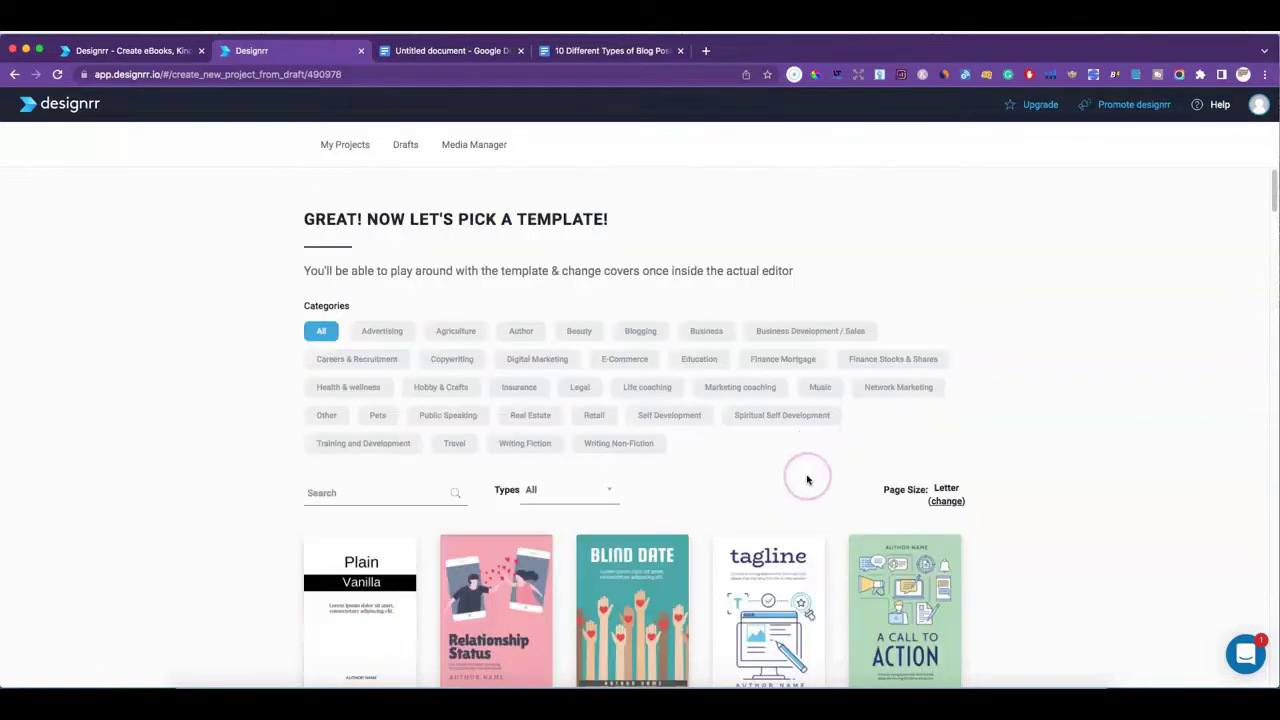
- Filter the templates by the Spiritual Self Development, Self Development, Life coaching and E-Commerce categories
click(772, 417)
click(690, 416)
click(647, 387)
click(624, 359)
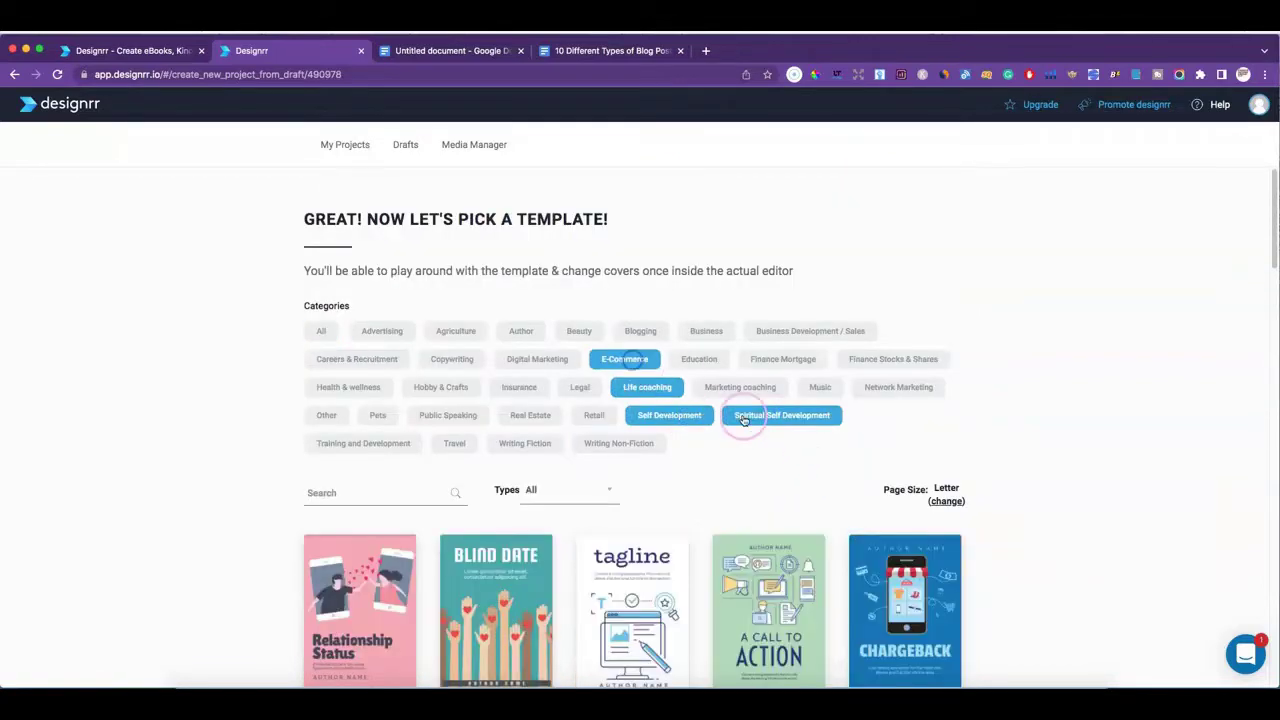
scroll(748, 410, down, 3)
- Clear the four selected category filters so that templates of all categories are listed
click(810, 278)
click(666, 280)
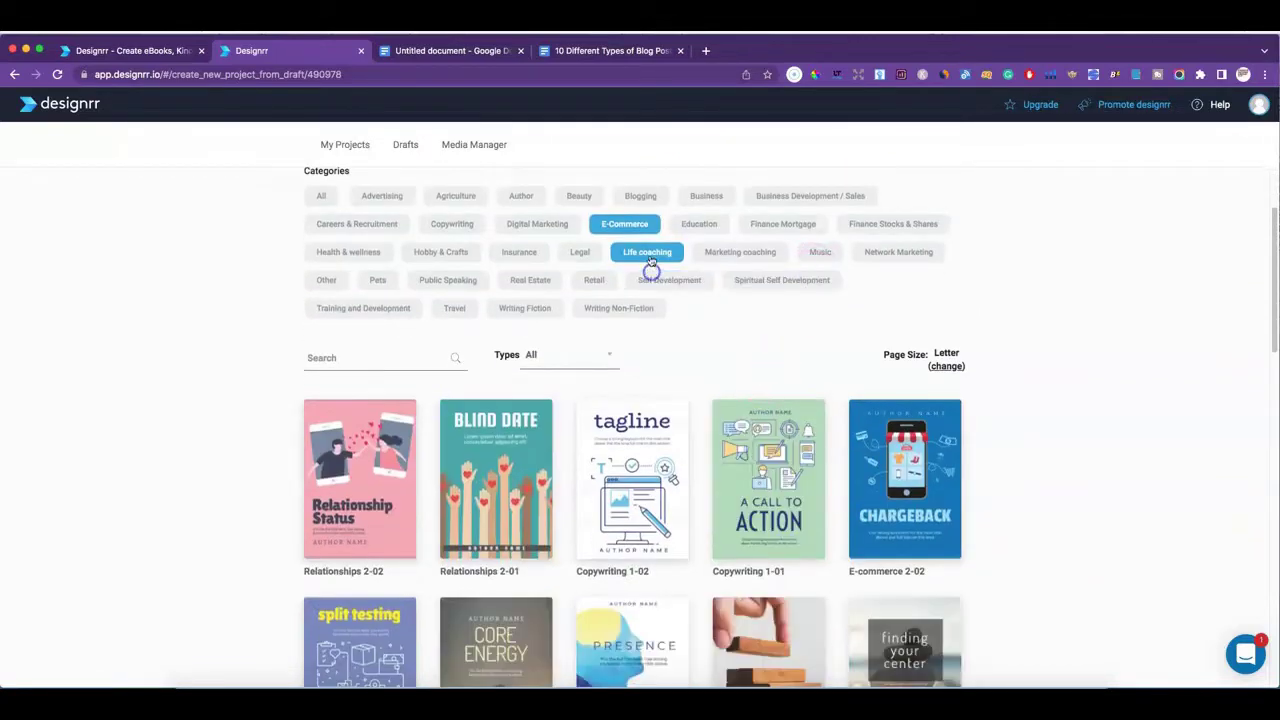
click(648, 254)
click(641, 225)
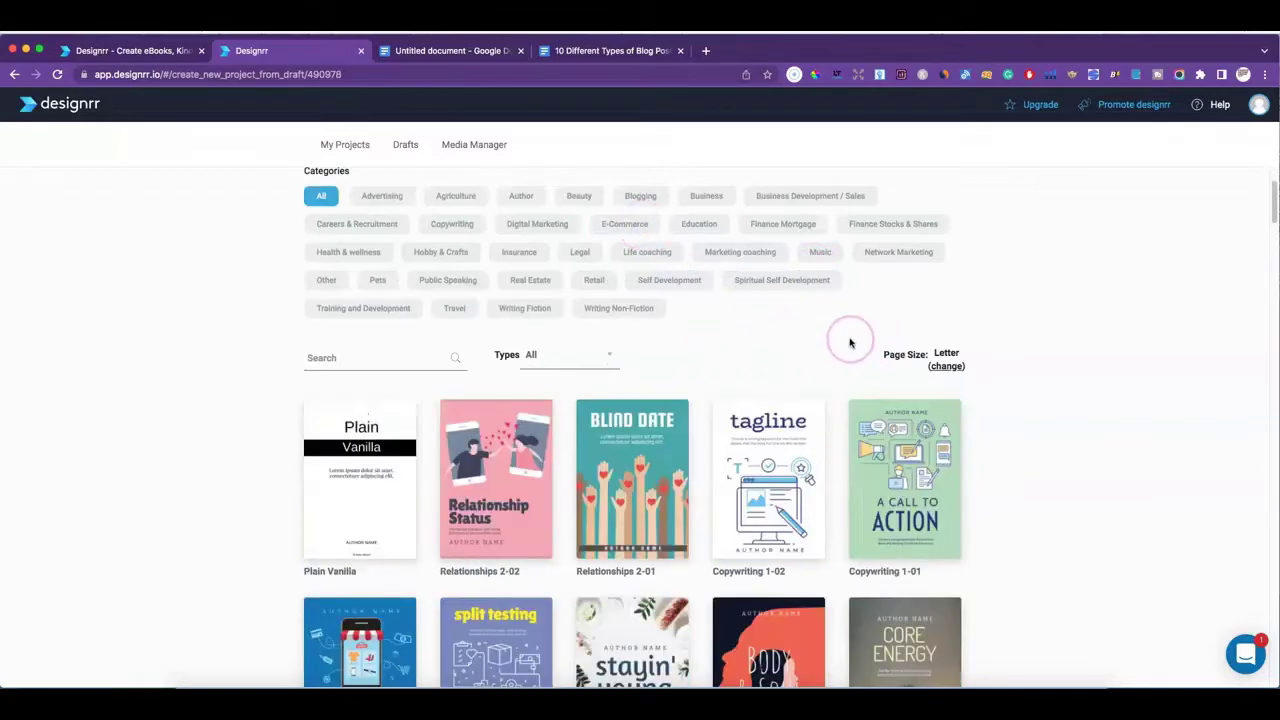
- Review the portrait page sizes and choose Letter, 816x1056, for the eBook
click(947, 368)
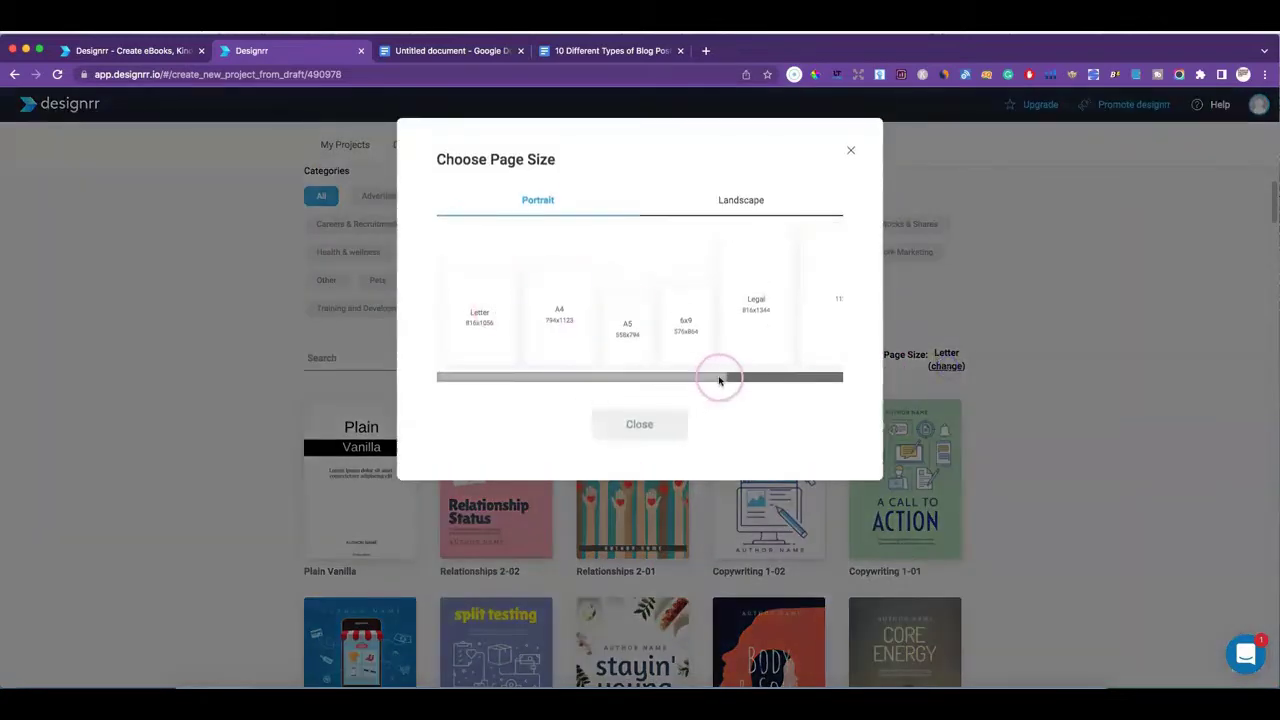
mouse_move(719, 380)
mouse_down()
mouse_move(749, 374)
mouse_move(695, 385)
mouse_up()
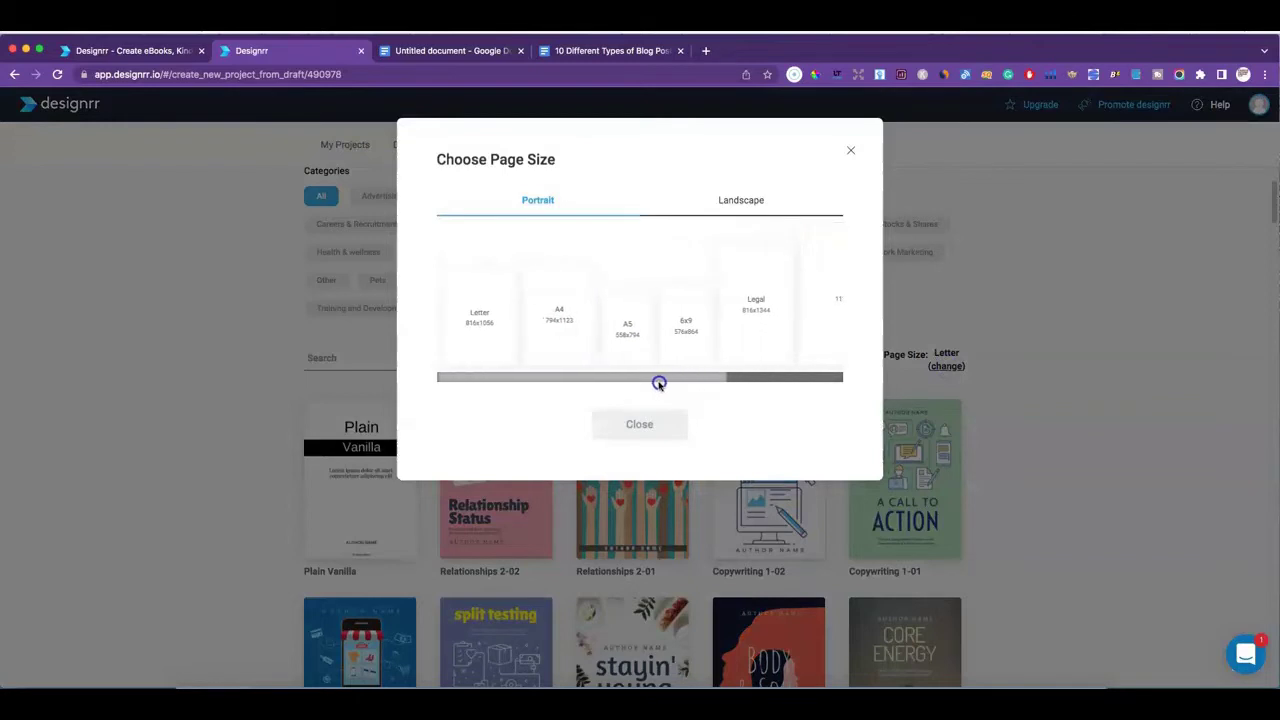
click(480, 318)
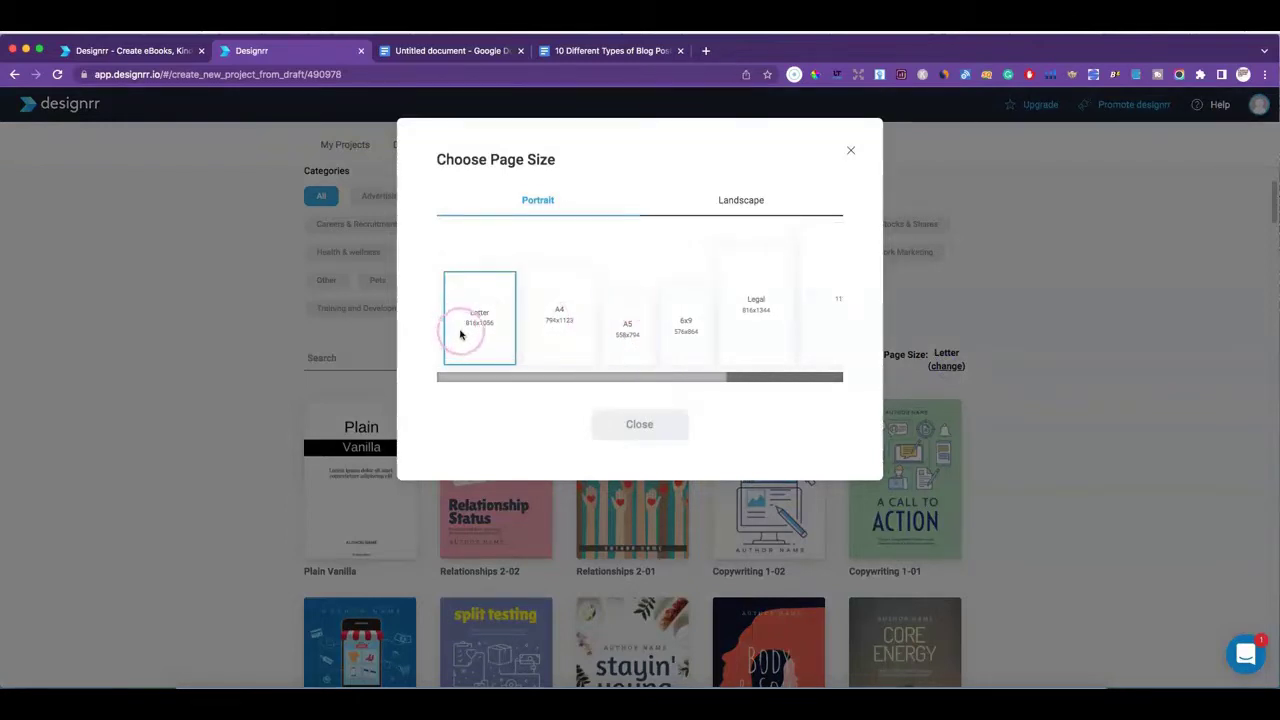
click(748, 292)
click(675, 340)
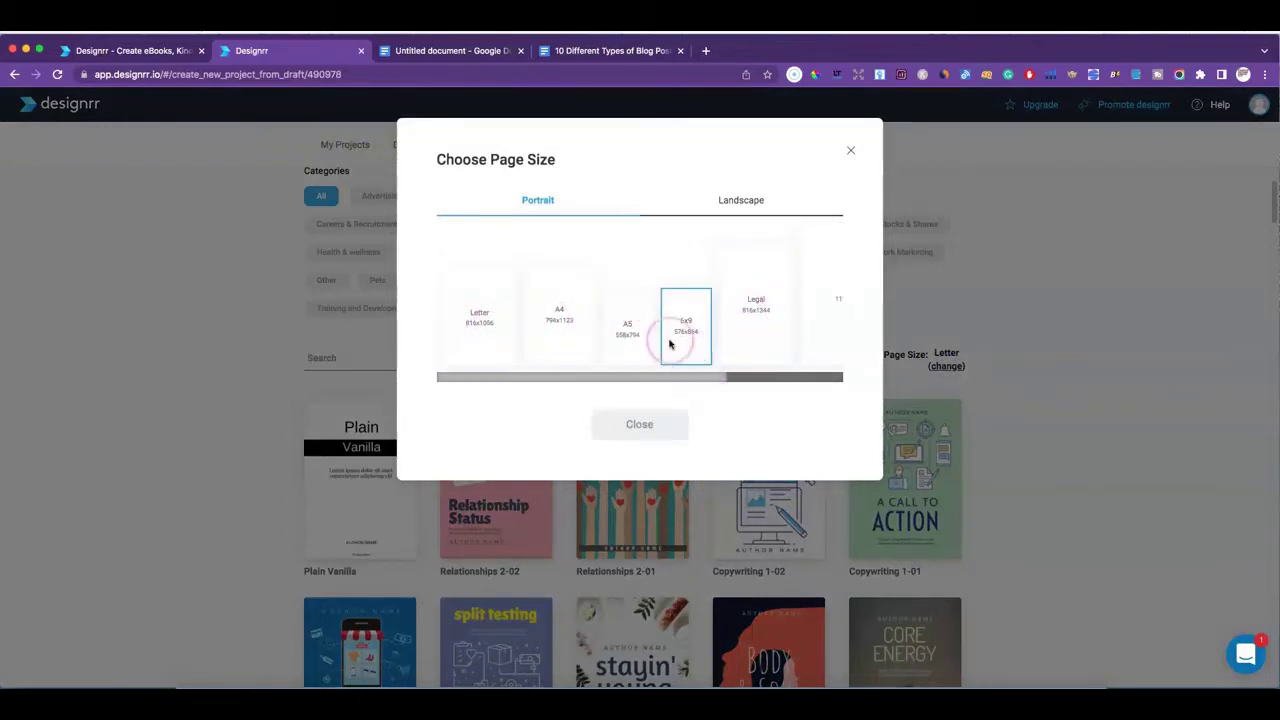
click(479, 338)
click(640, 423)
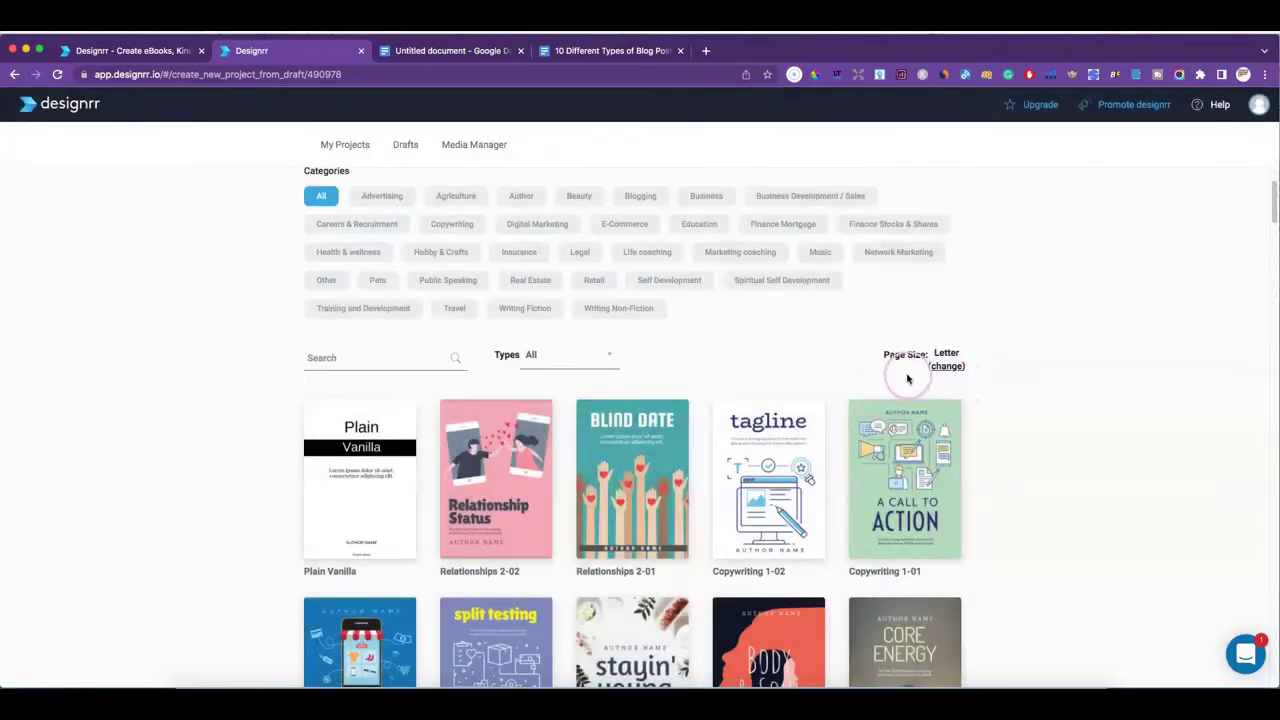
- Look through the Letter-size templates of all categories to find a suitable cover design
scroll(908, 378, down, 3)
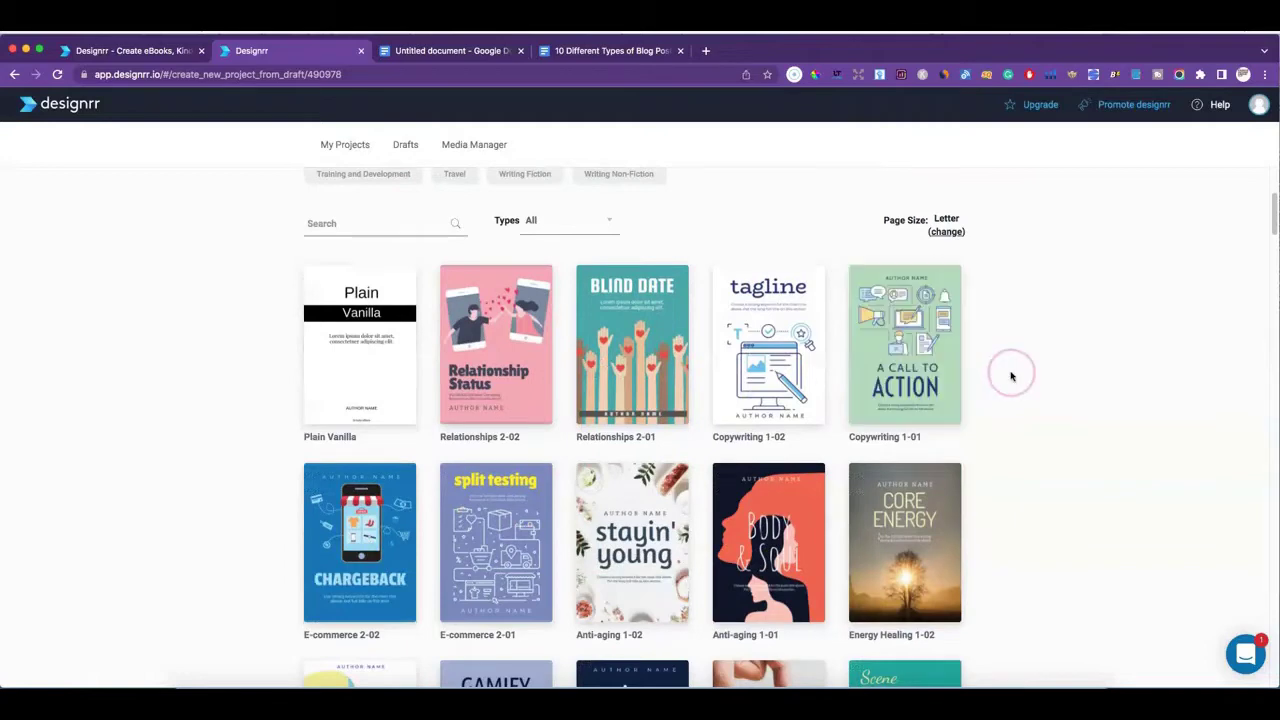
scroll(993, 378, down, 3)
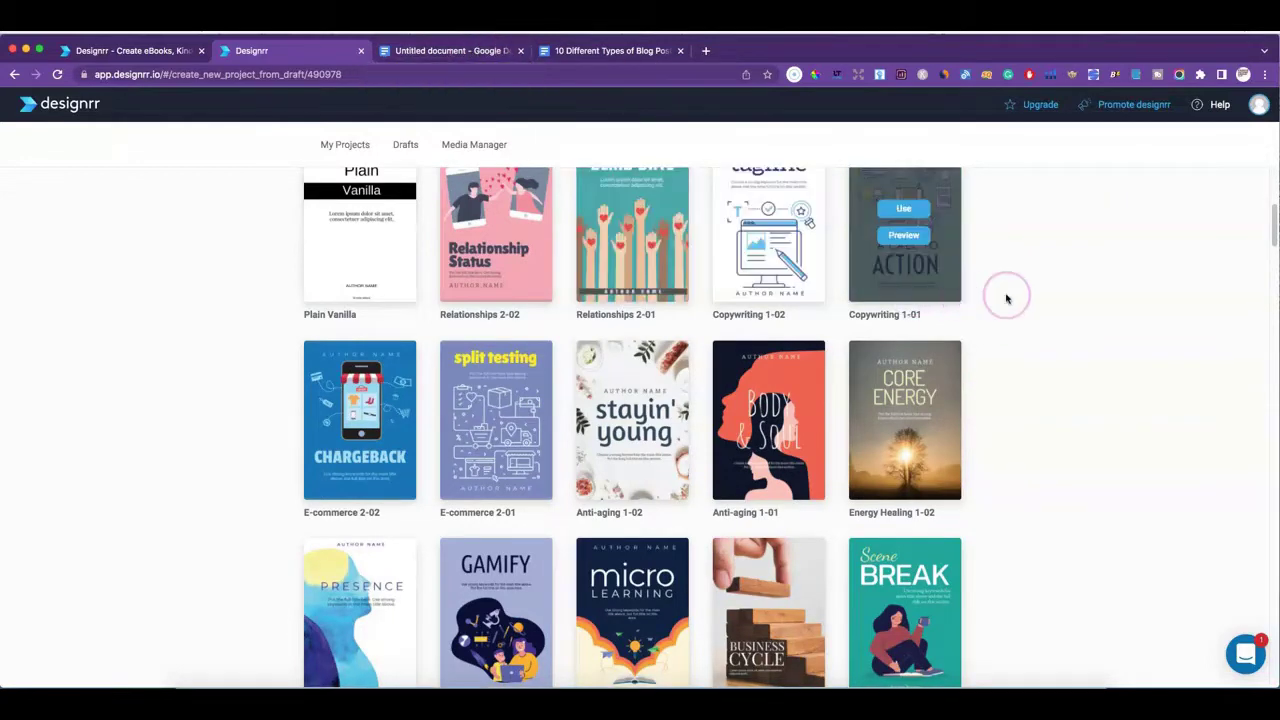
scroll(975, 344, down, 2)
scroll(988, 460, down, 5)
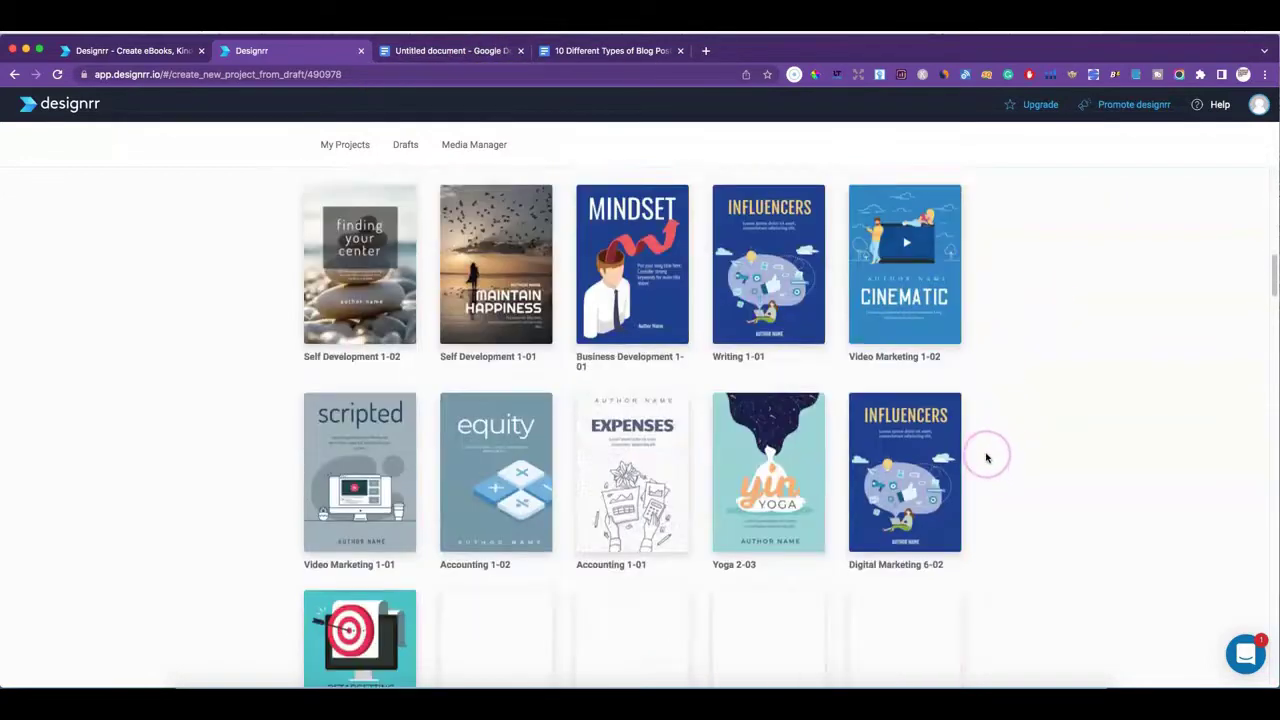
scroll(993, 448, down, 5)
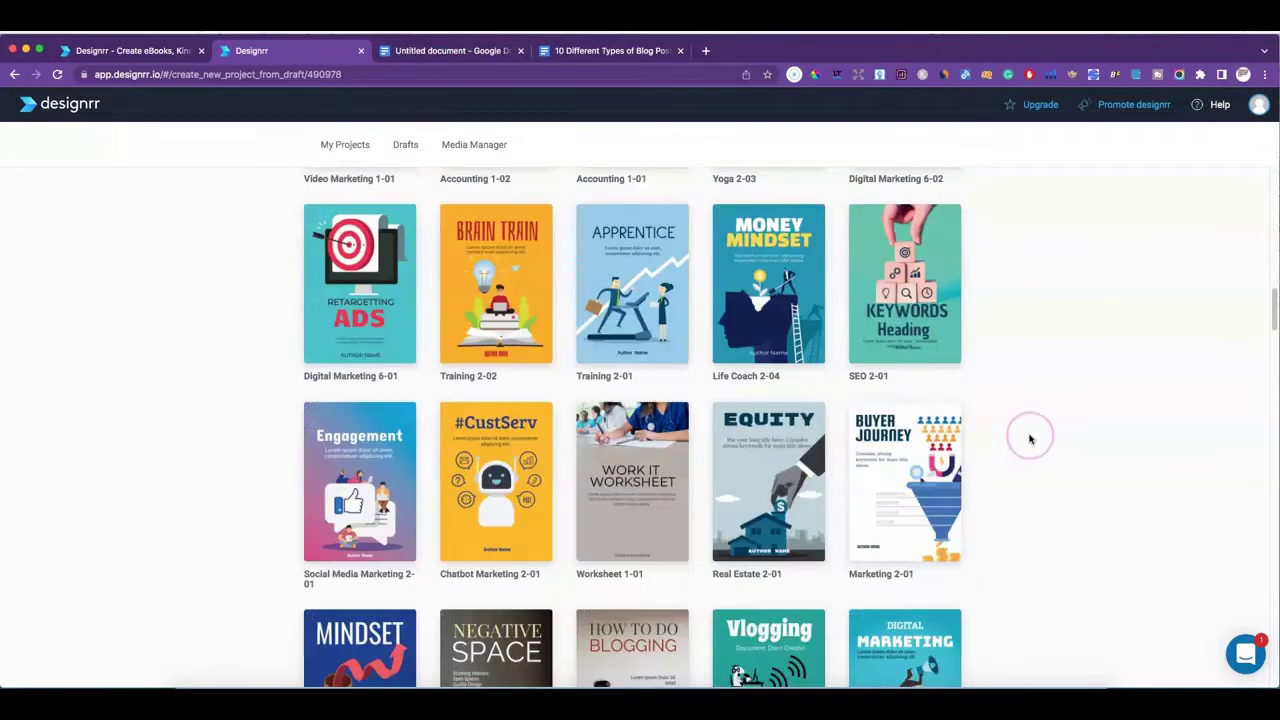
scroll(1004, 429, down, 3)
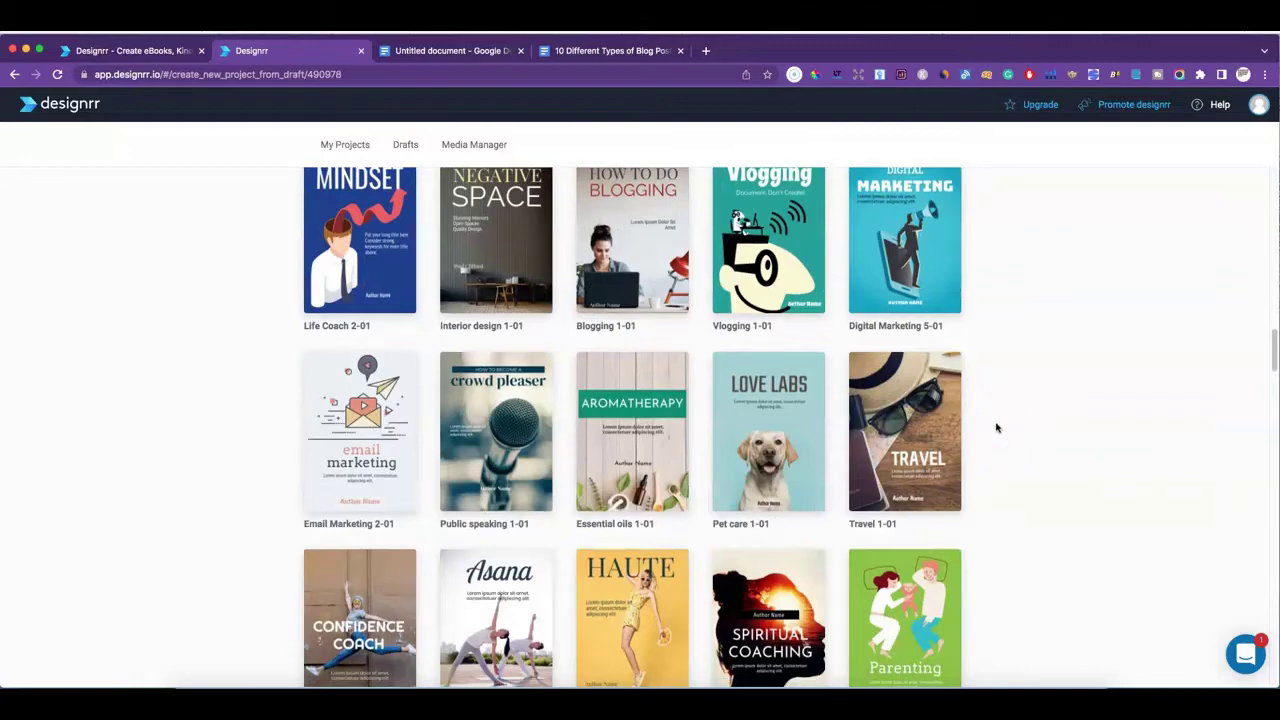
scroll(996, 428, down, 5)
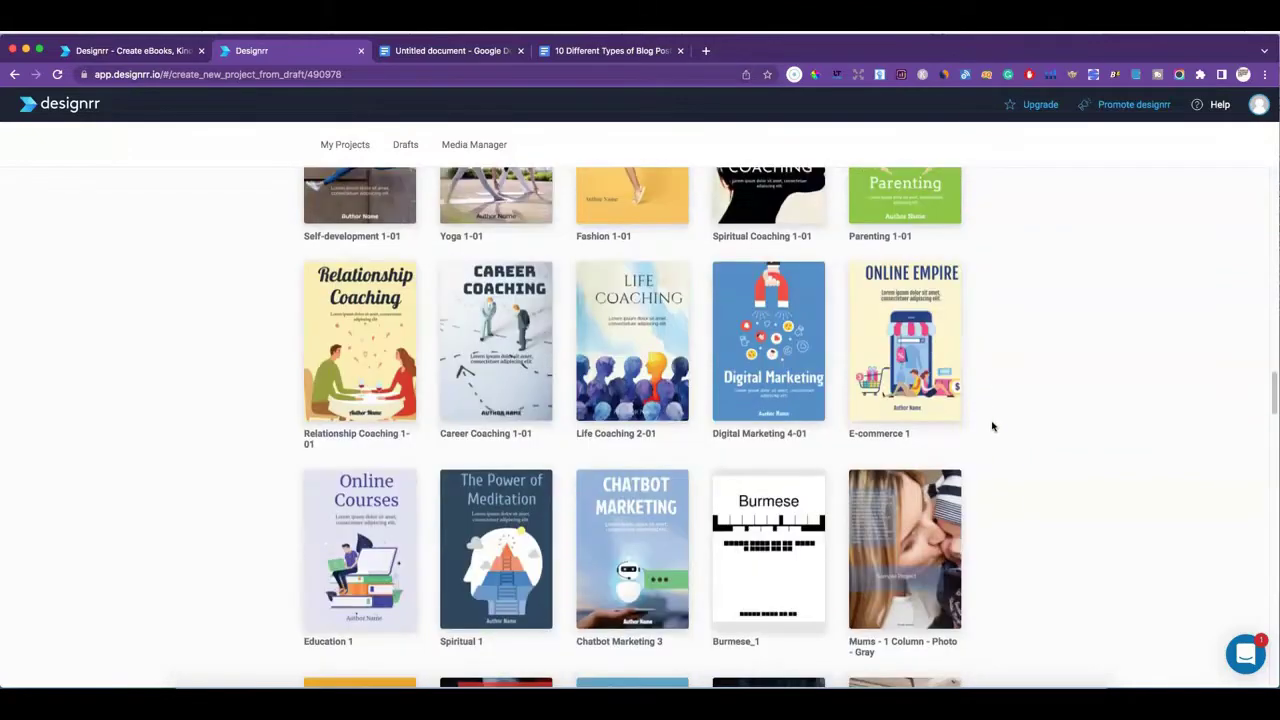
scroll(993, 427, down, 3)
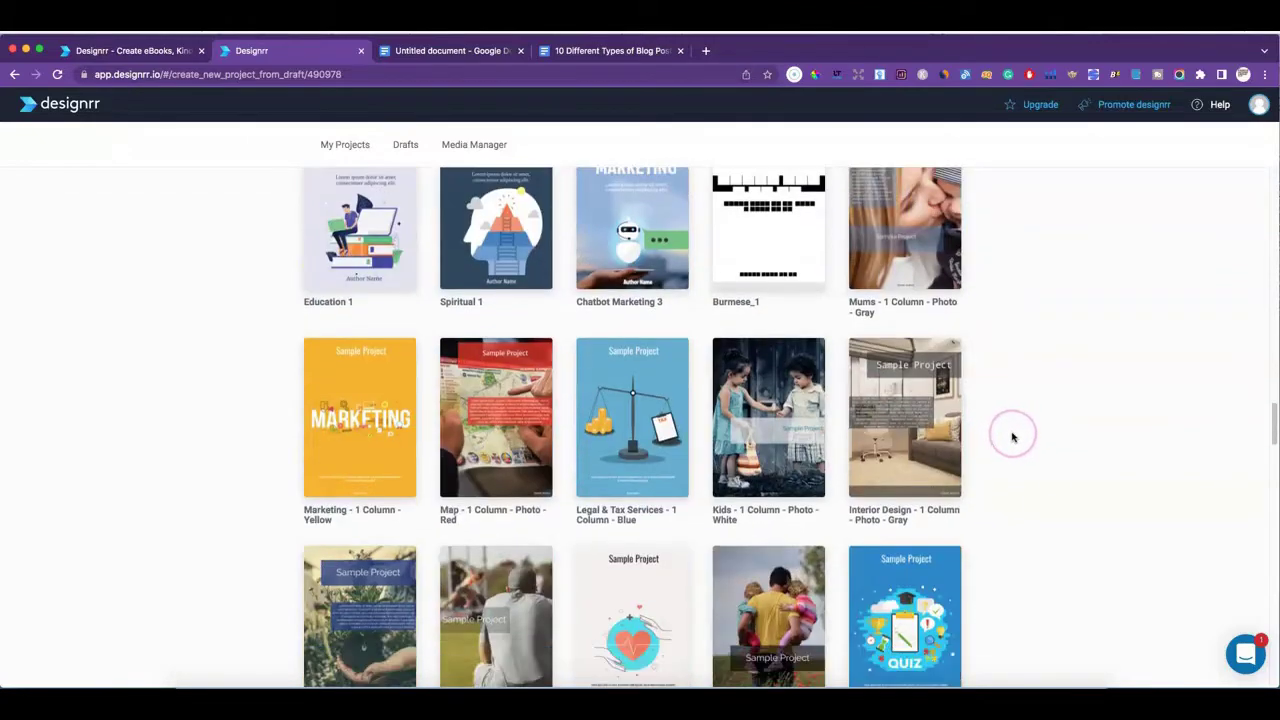
scroll(1006, 424, down, 6)
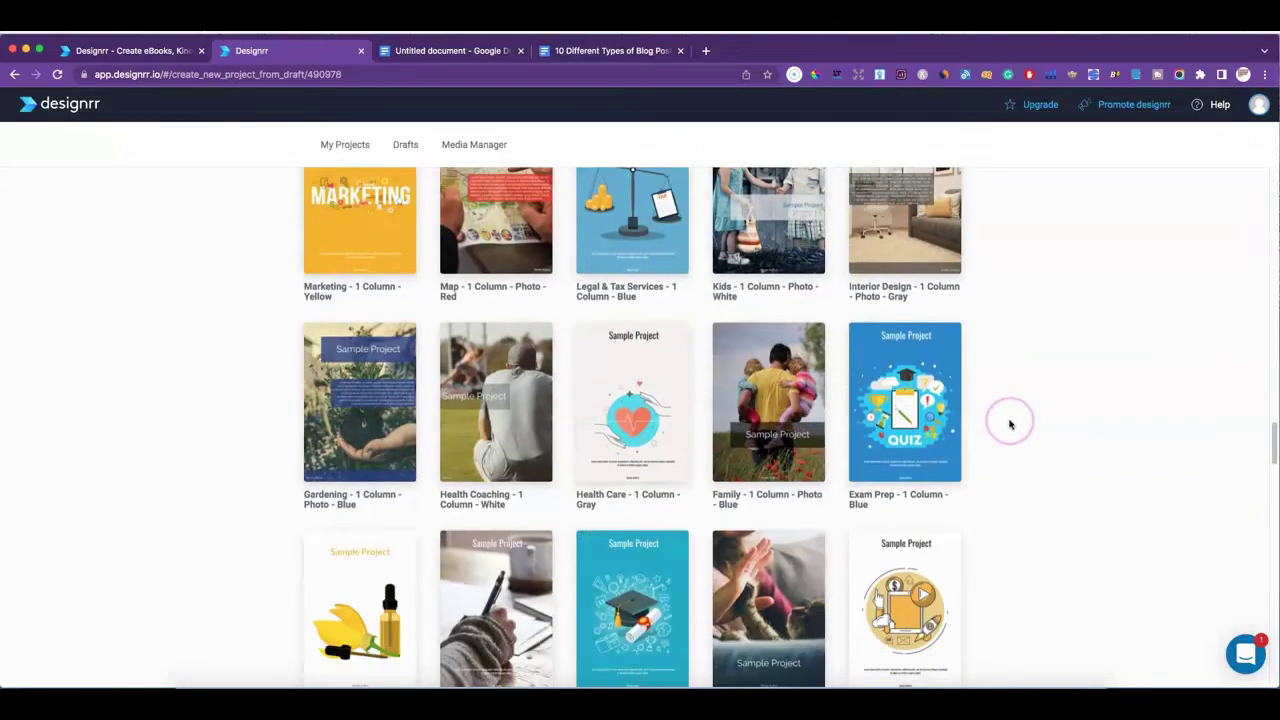
scroll(1010, 424, down, 1)
scroll(1010, 424, down, 8)
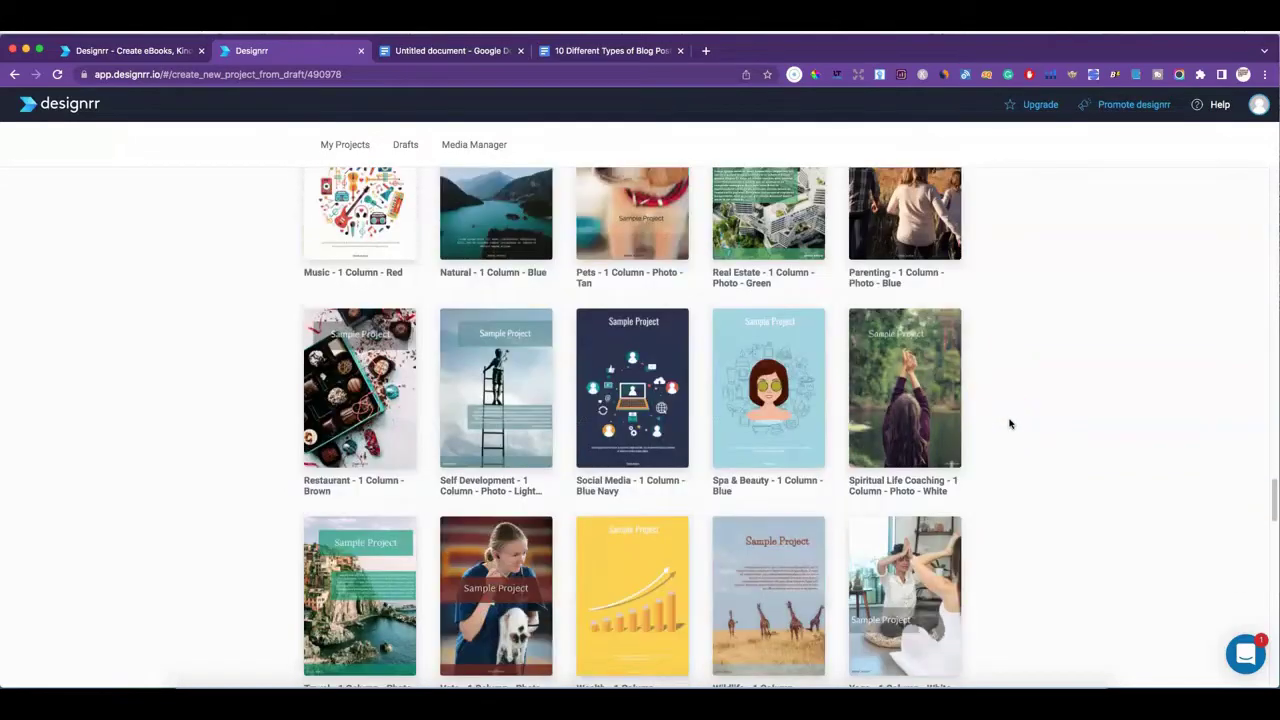
scroll(1010, 424, up, 20)
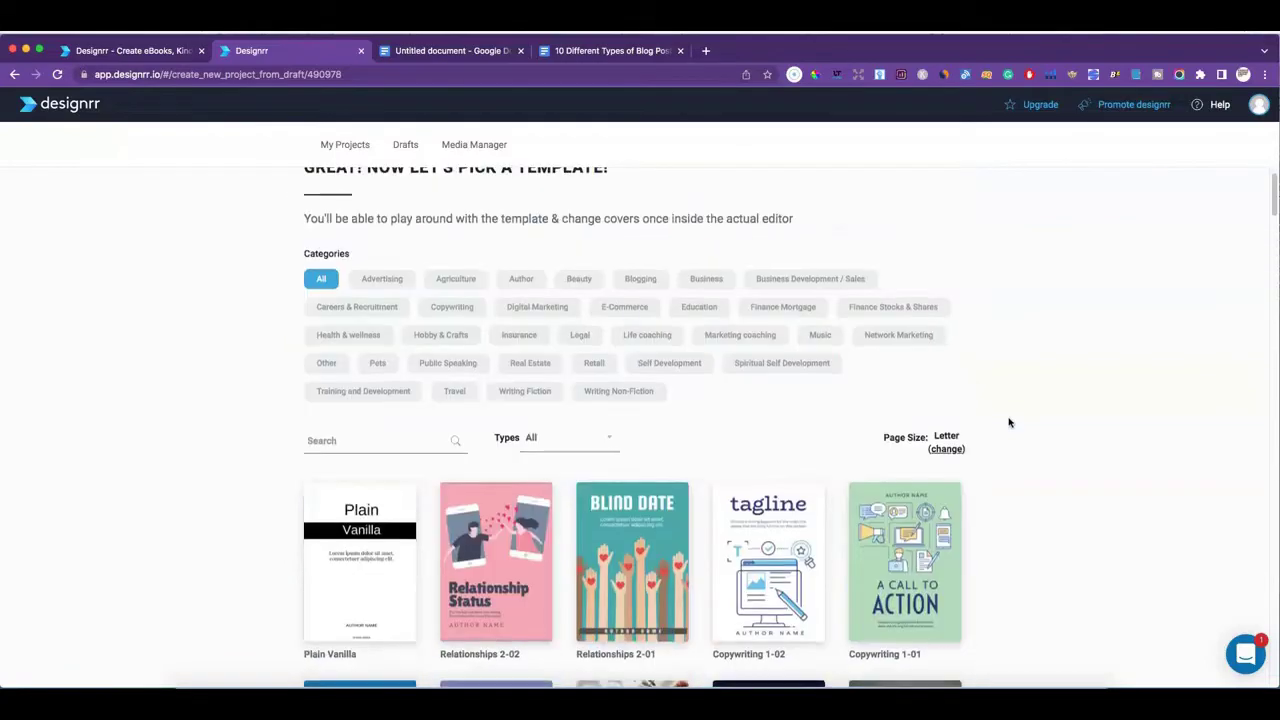
scroll(1010, 424, down, 8)
scroll(1010, 424, up, 5)
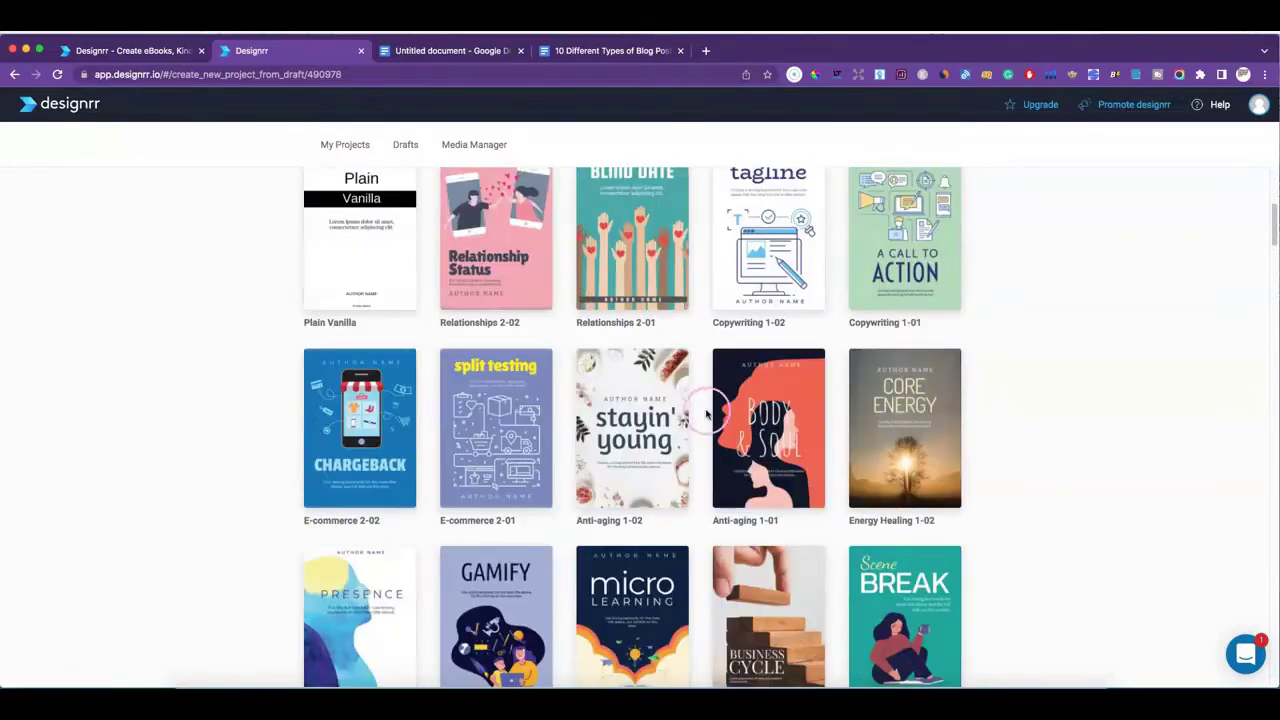
- Preview the pages of the Anti-aging 1-02 template and use it for the eBook
click(628, 445)
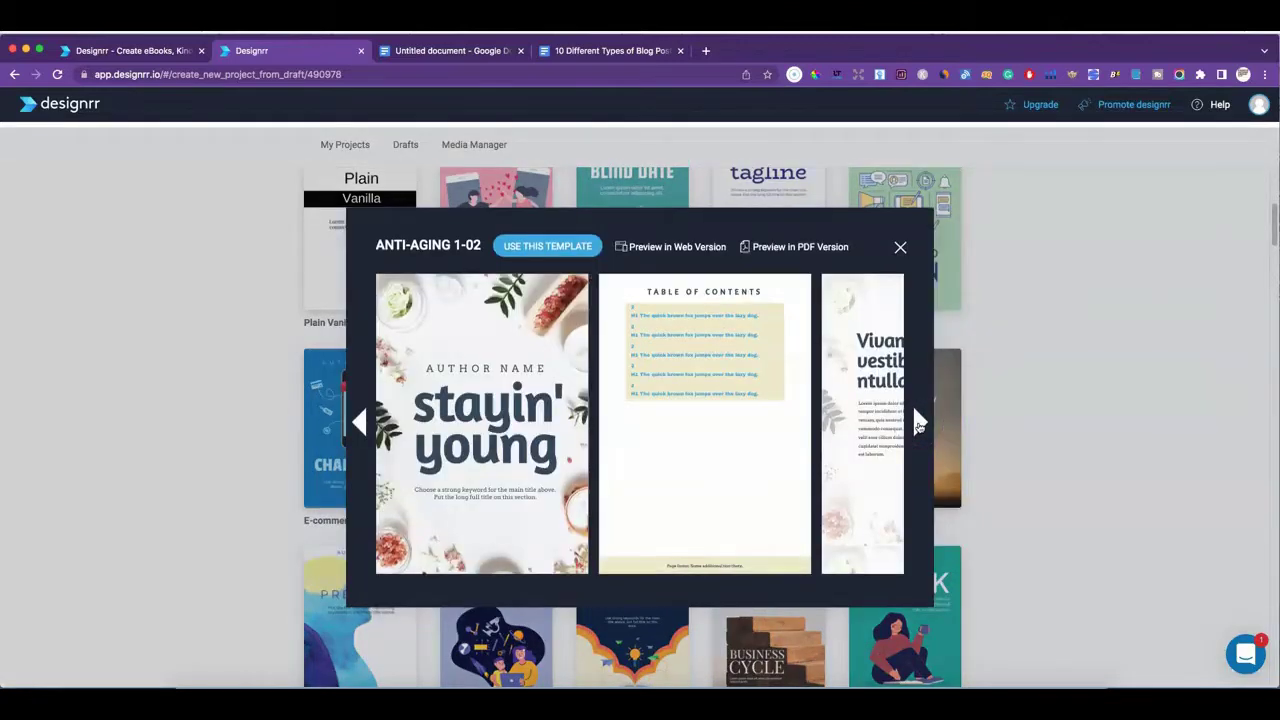
click(916, 425)
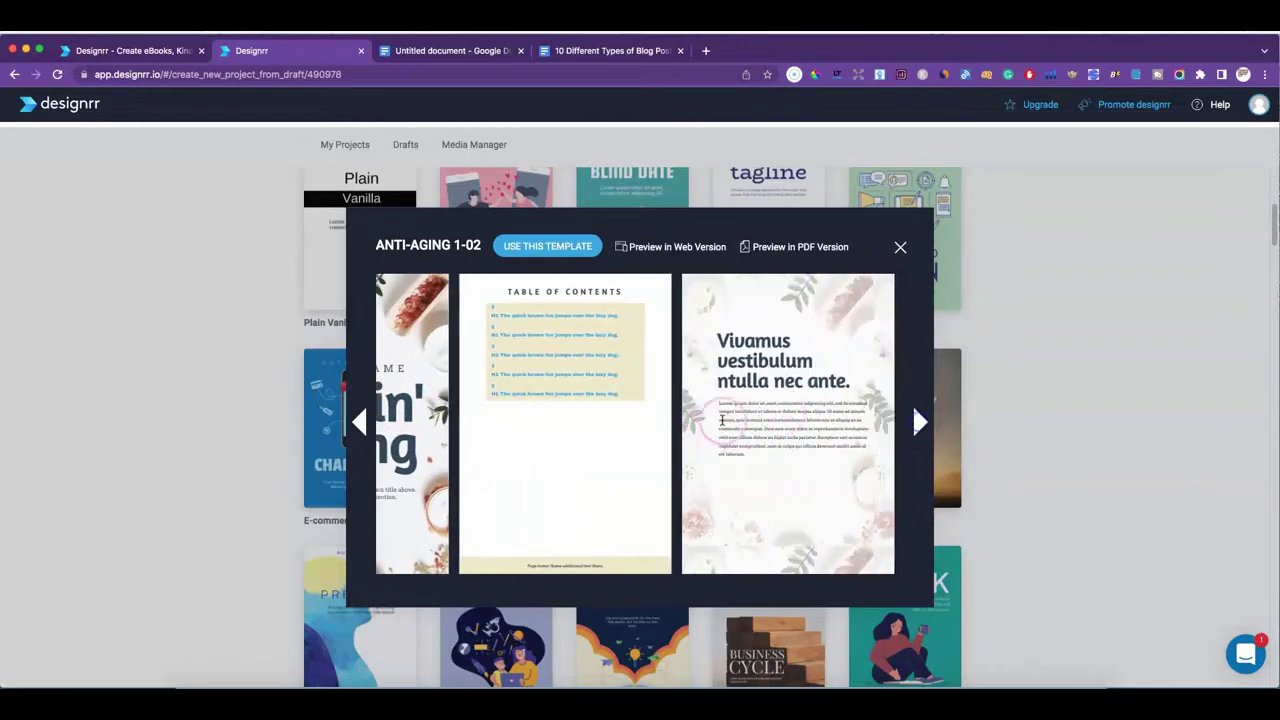
click(580, 246)
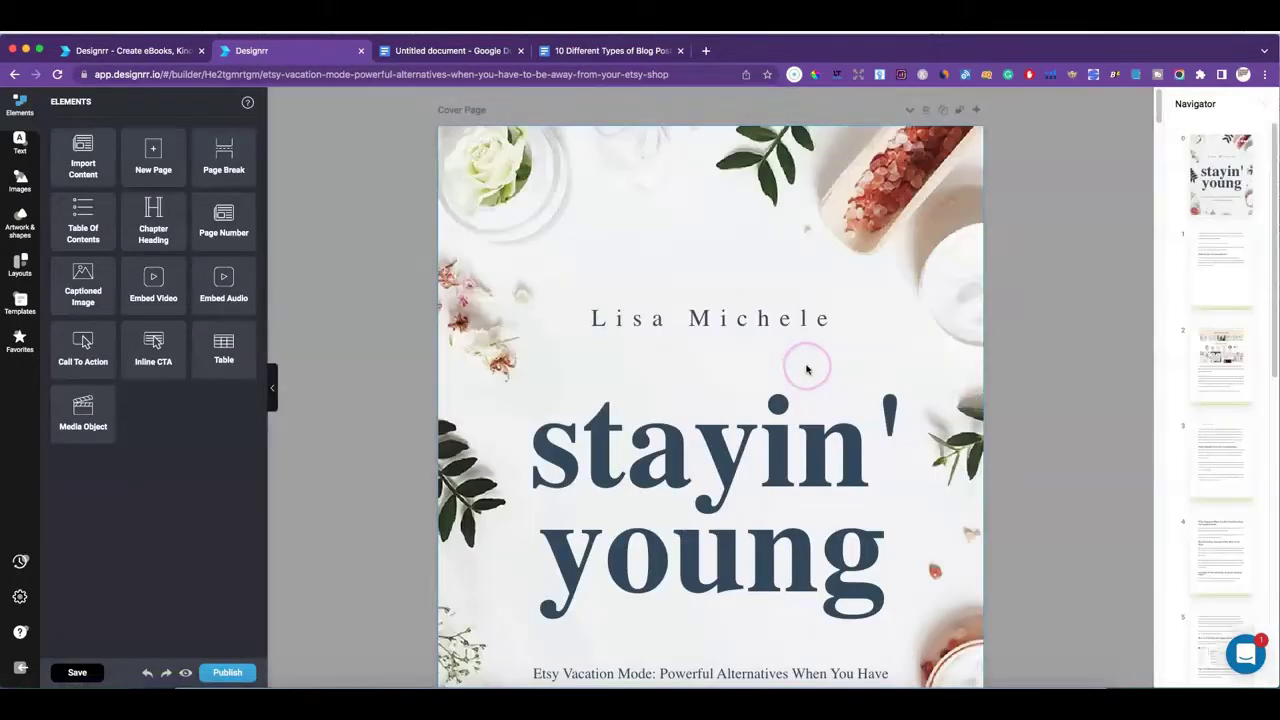
- Try "How to star" in place of "stayin" in the cover title, and remove that upper heading altogether
click(711, 476)
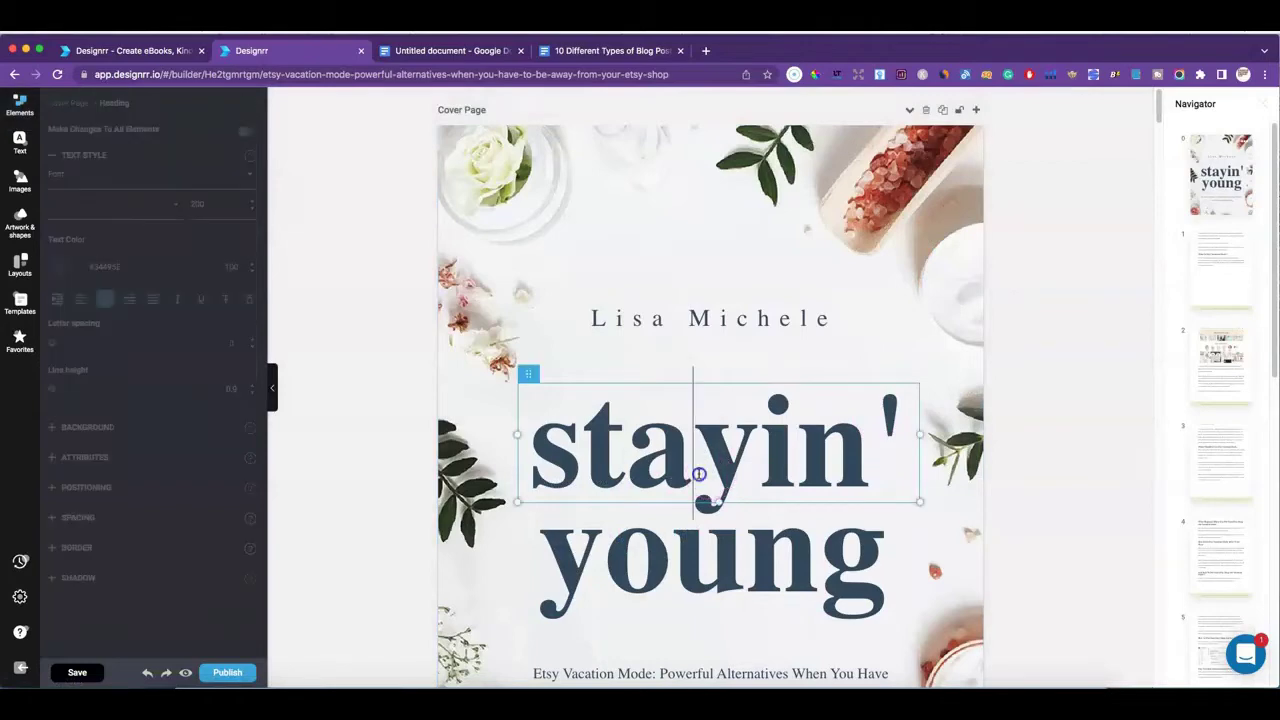
double_click(699, 474)
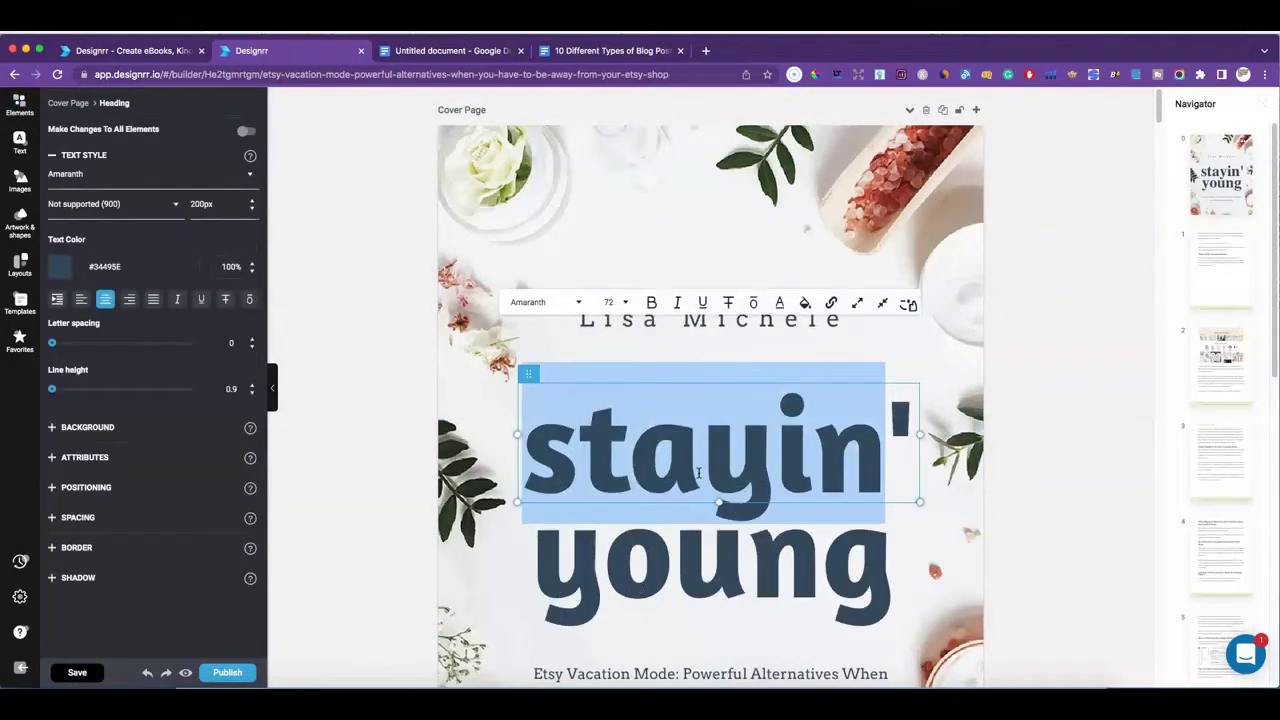
text(How to)
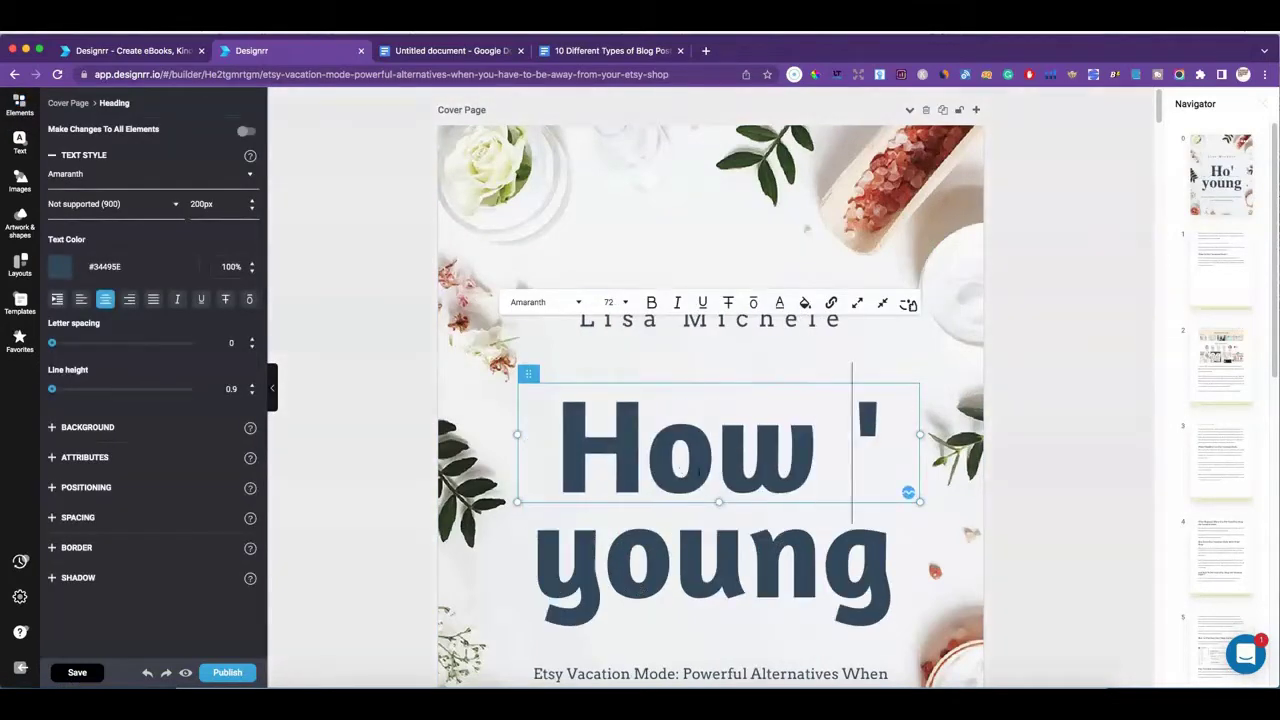
click(1192, 175)
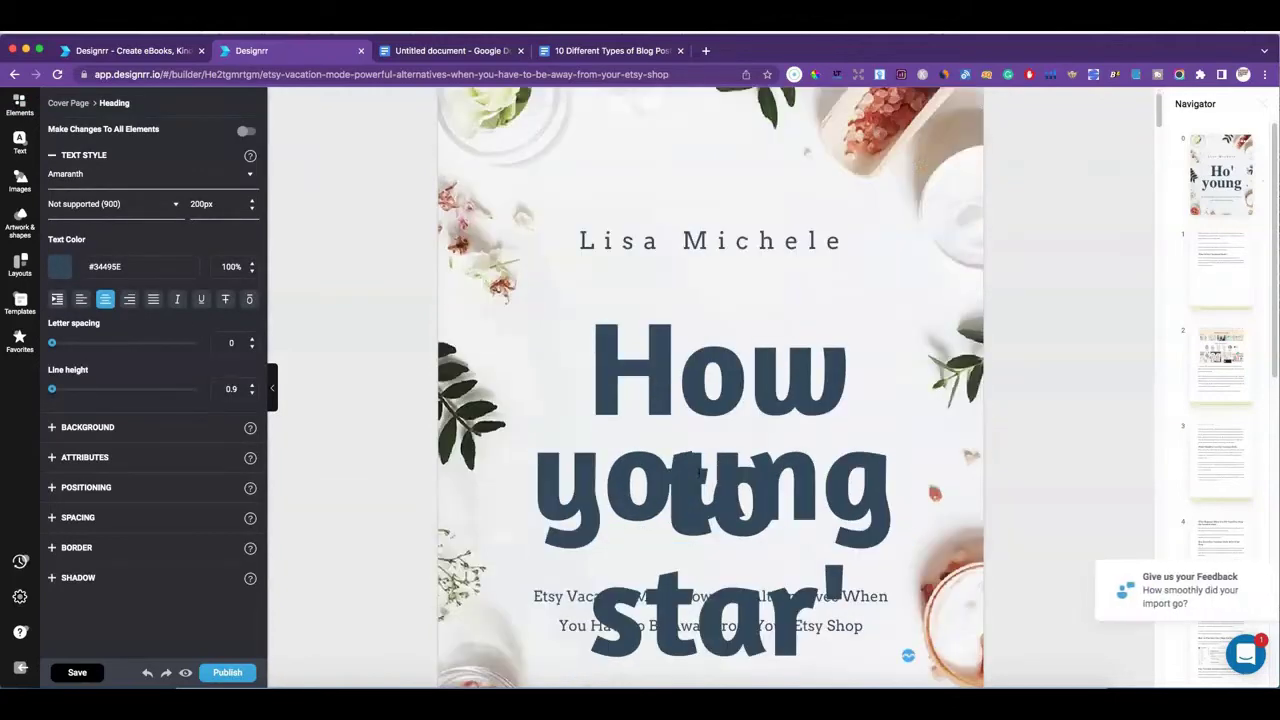
click(700, 466)
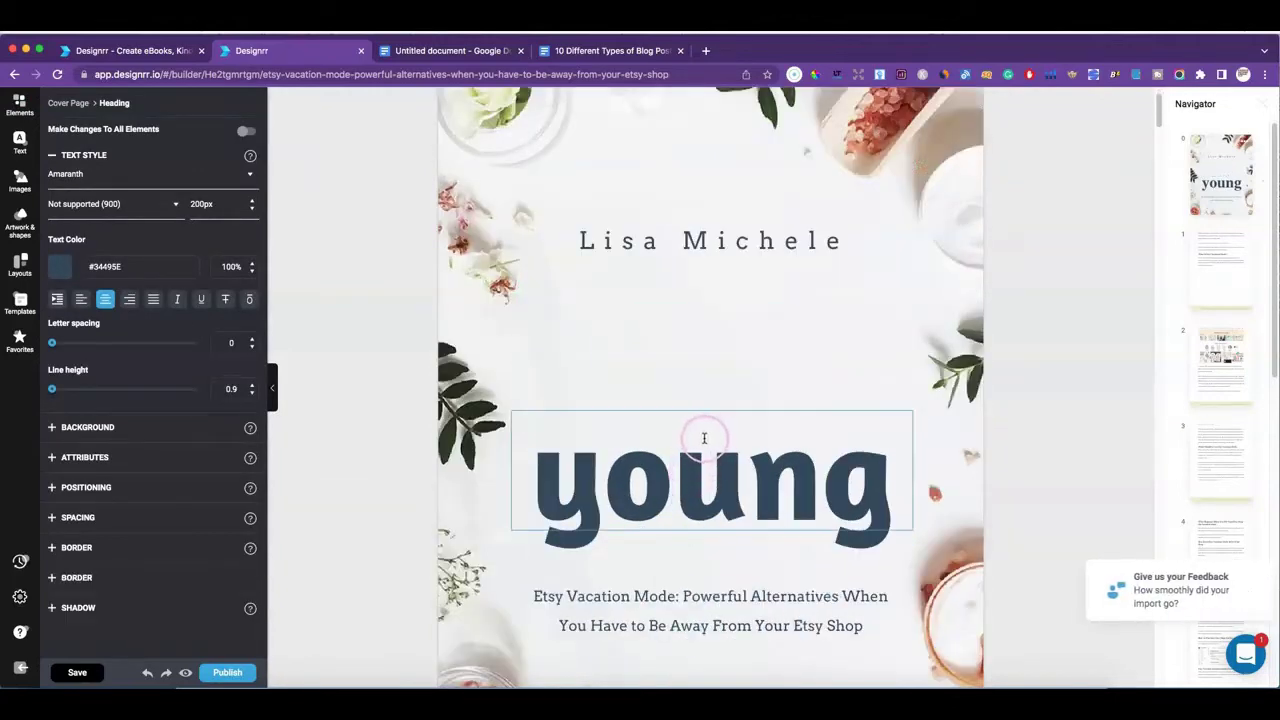
- Replace the remaining cover title word "young" with "How to Start"
double_click(705, 475)
text(Ho)
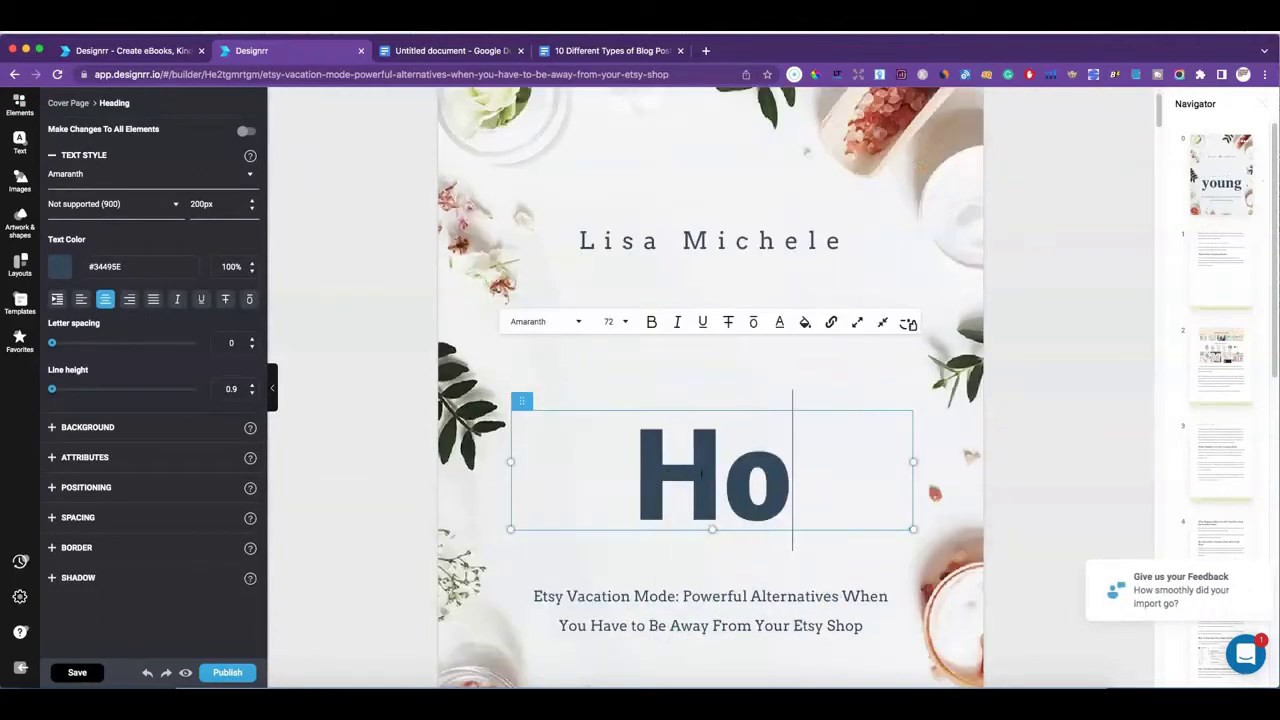
text(w to Start)
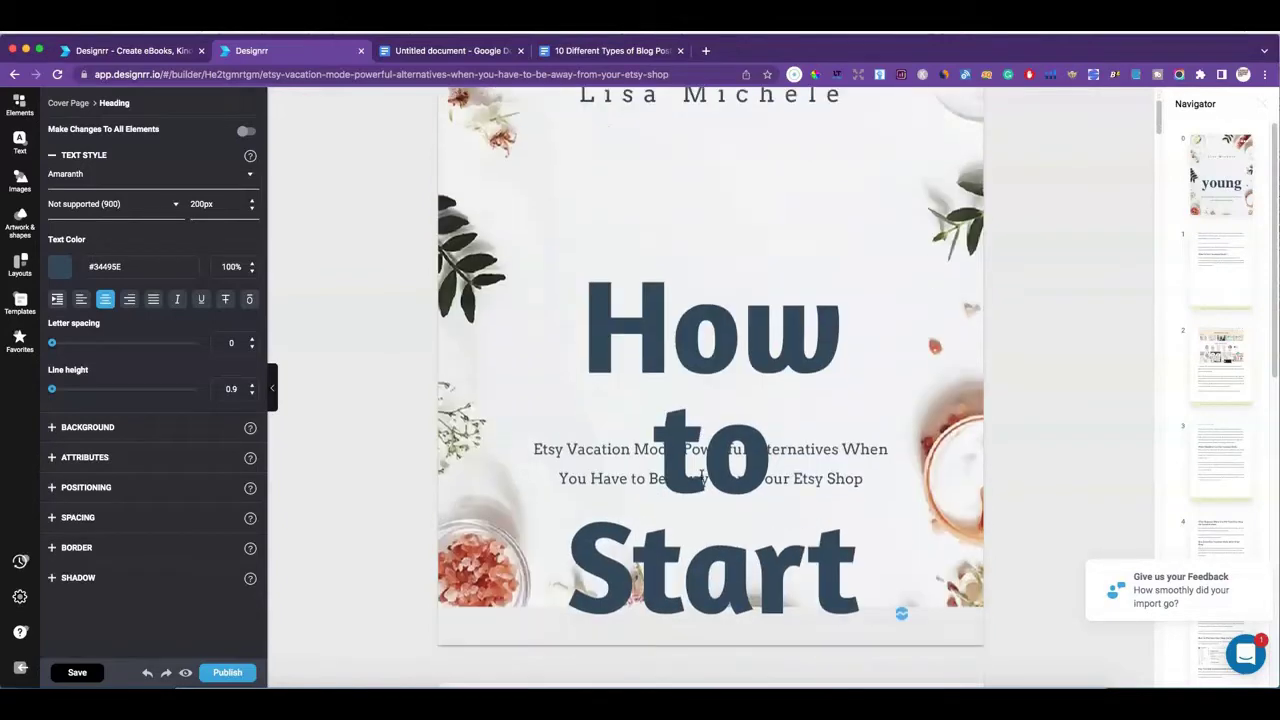
- Reduce the cover title's font size to 98px and move the heading slightly higher on the cover
scroll(700, 476, down, 10)
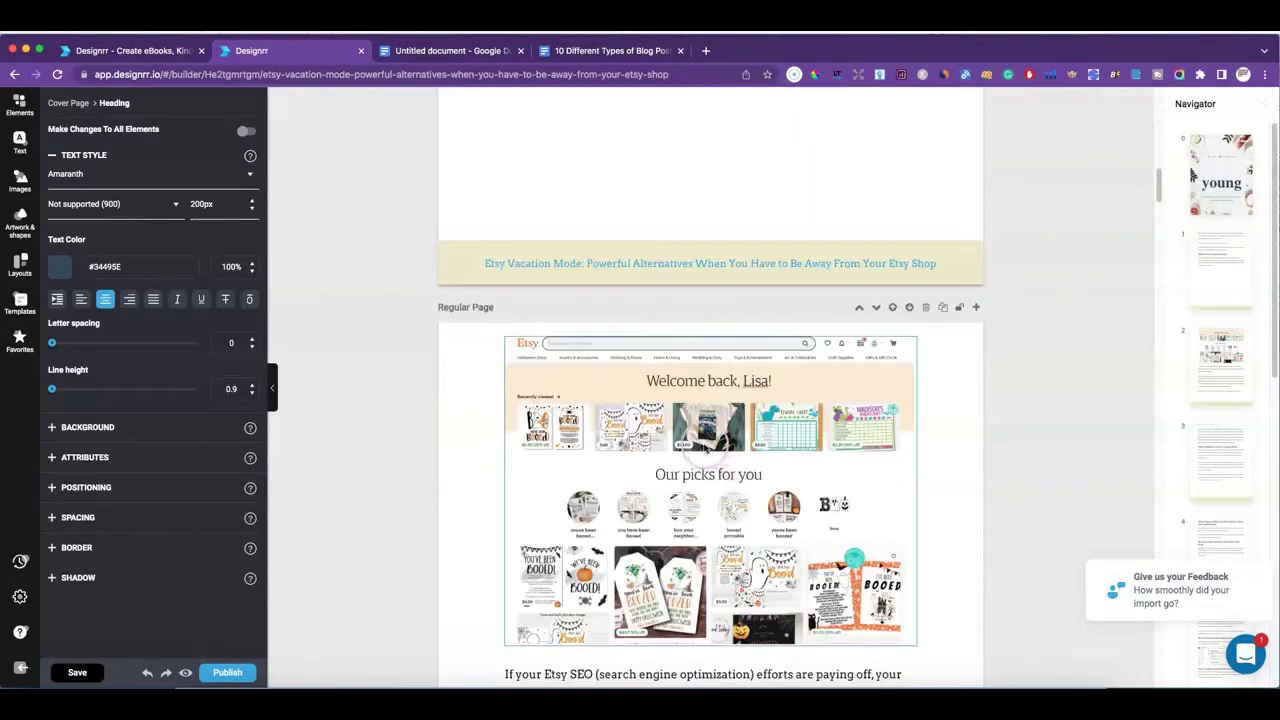
scroll(700, 474, up, 10)
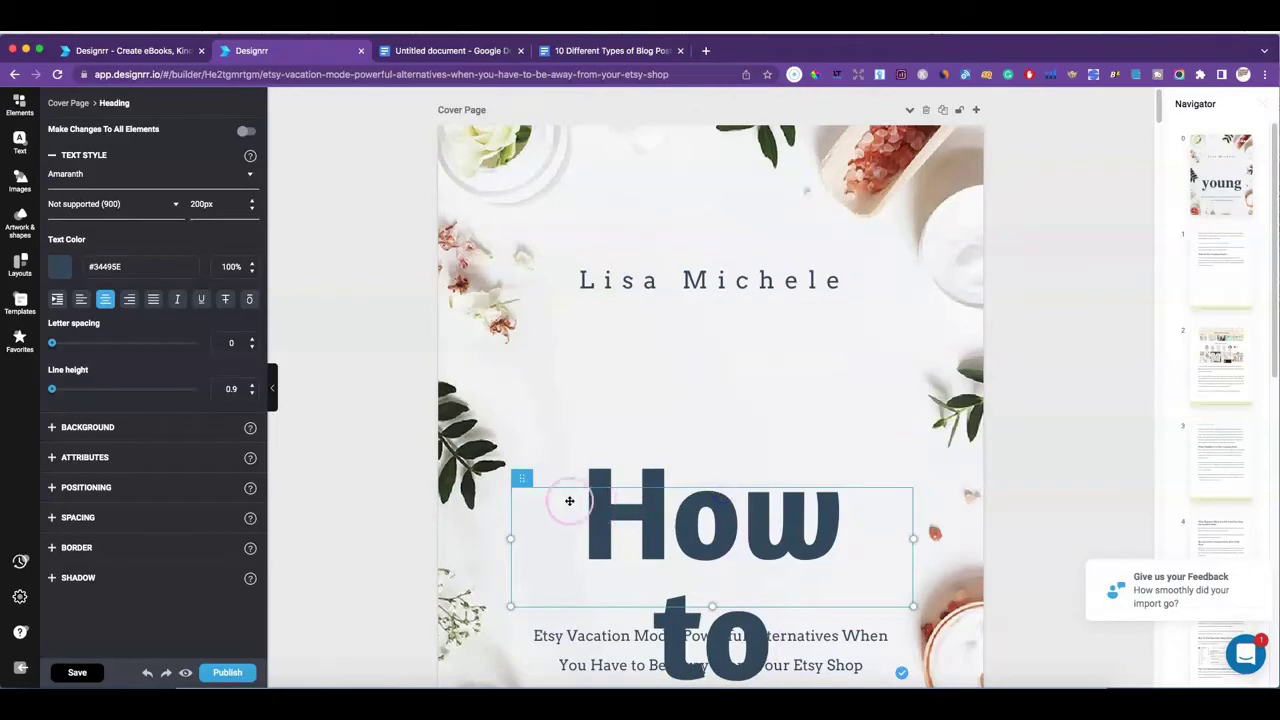
scroll(748, 514, down, 3)
click(741, 519)
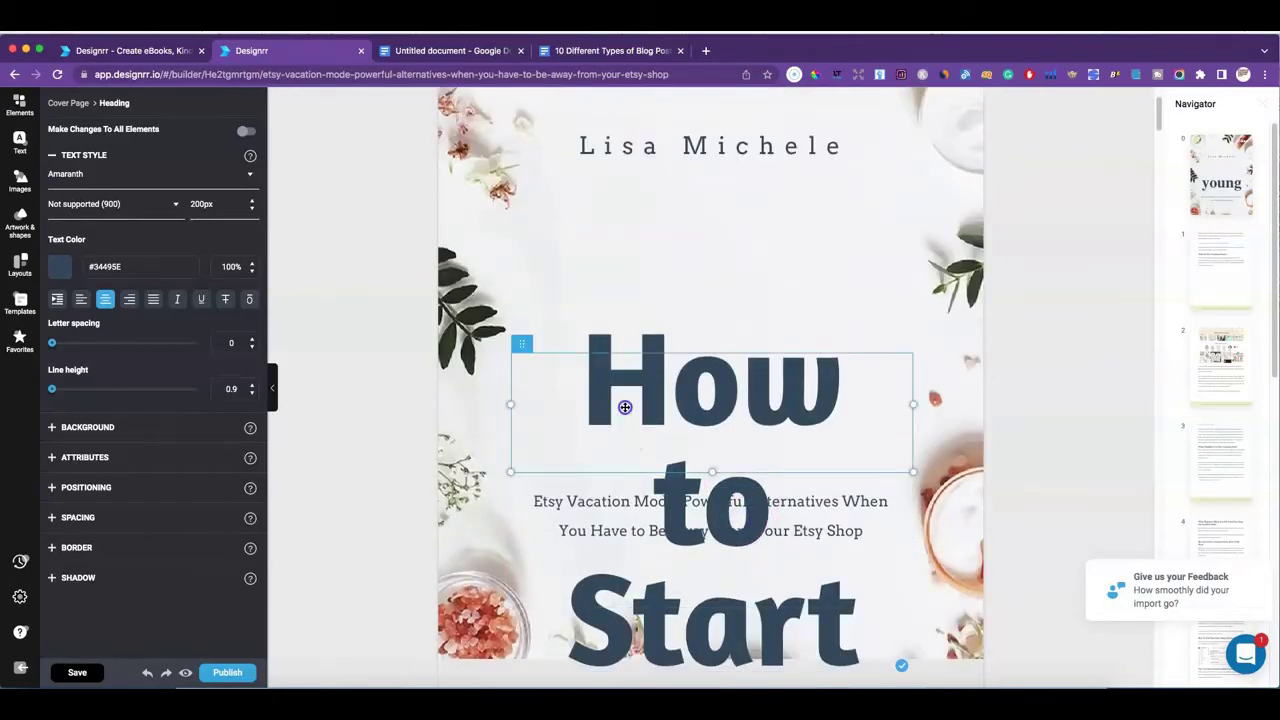
click(252, 209)
click(252, 209)
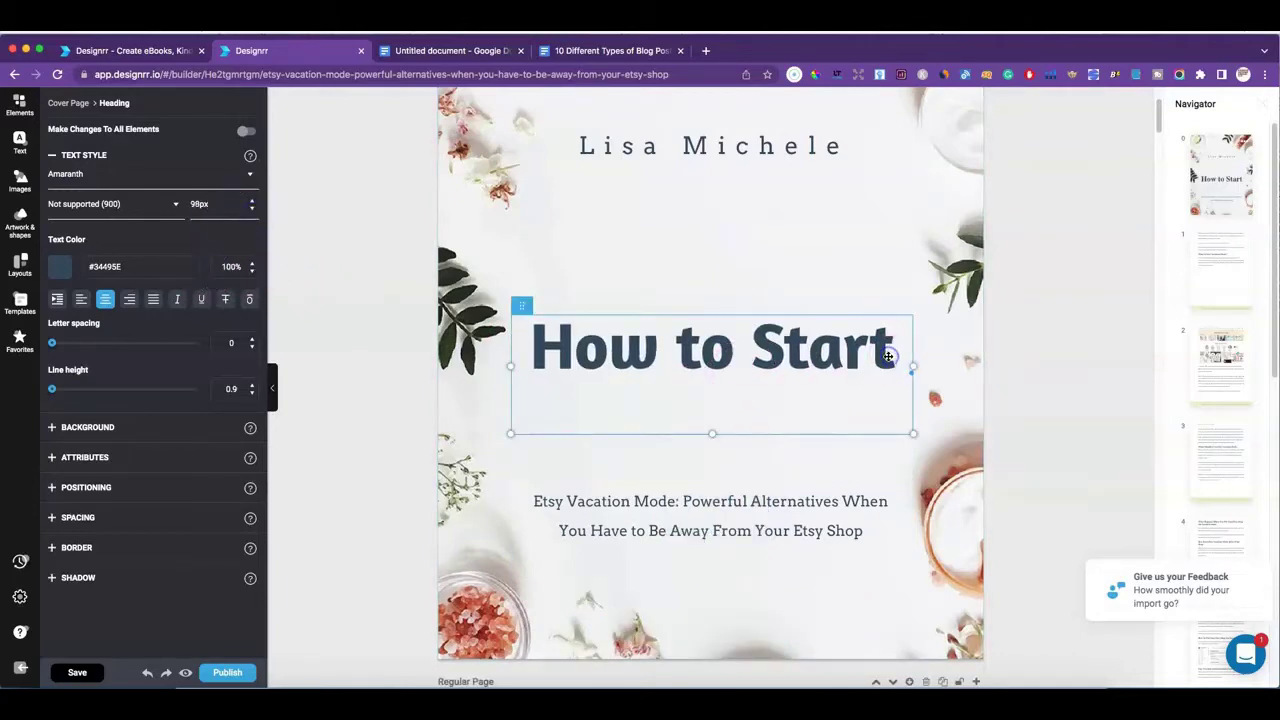
- Extend the cover title with "an Etsy Shop" after "How to Start", capitalizing Etsy
click(857, 455)
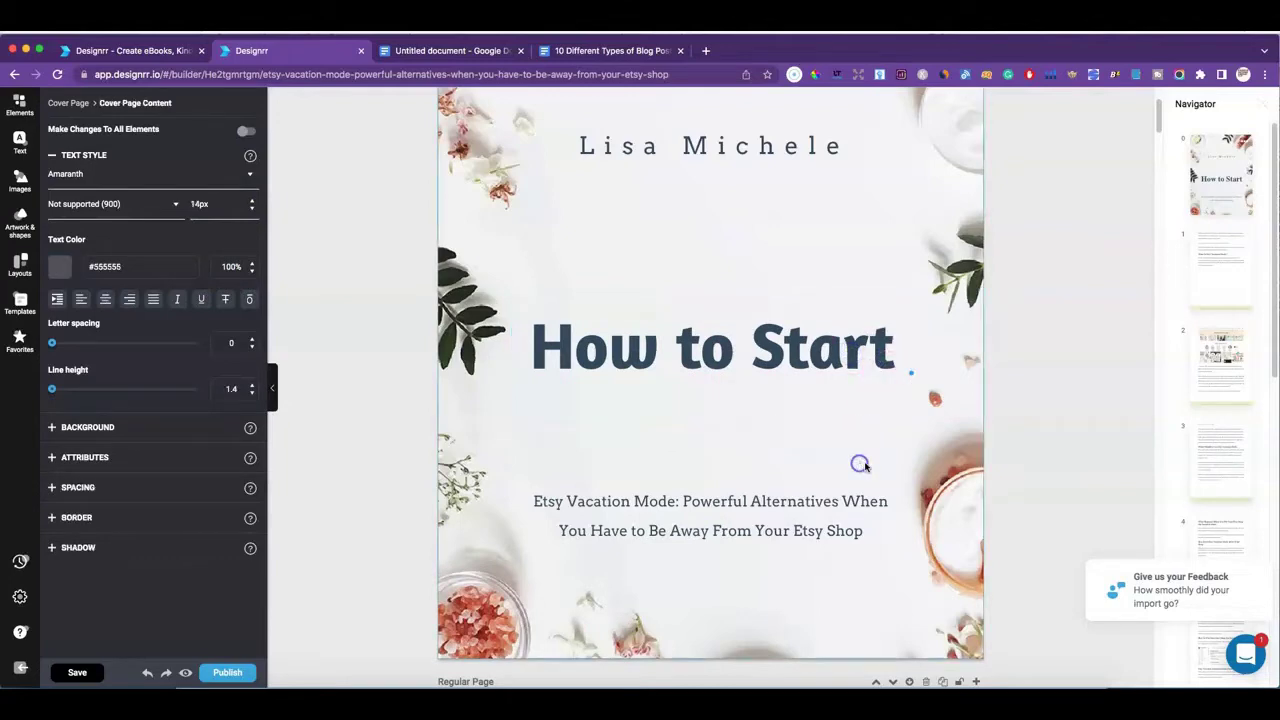
click(893, 350)
text(an etsy)
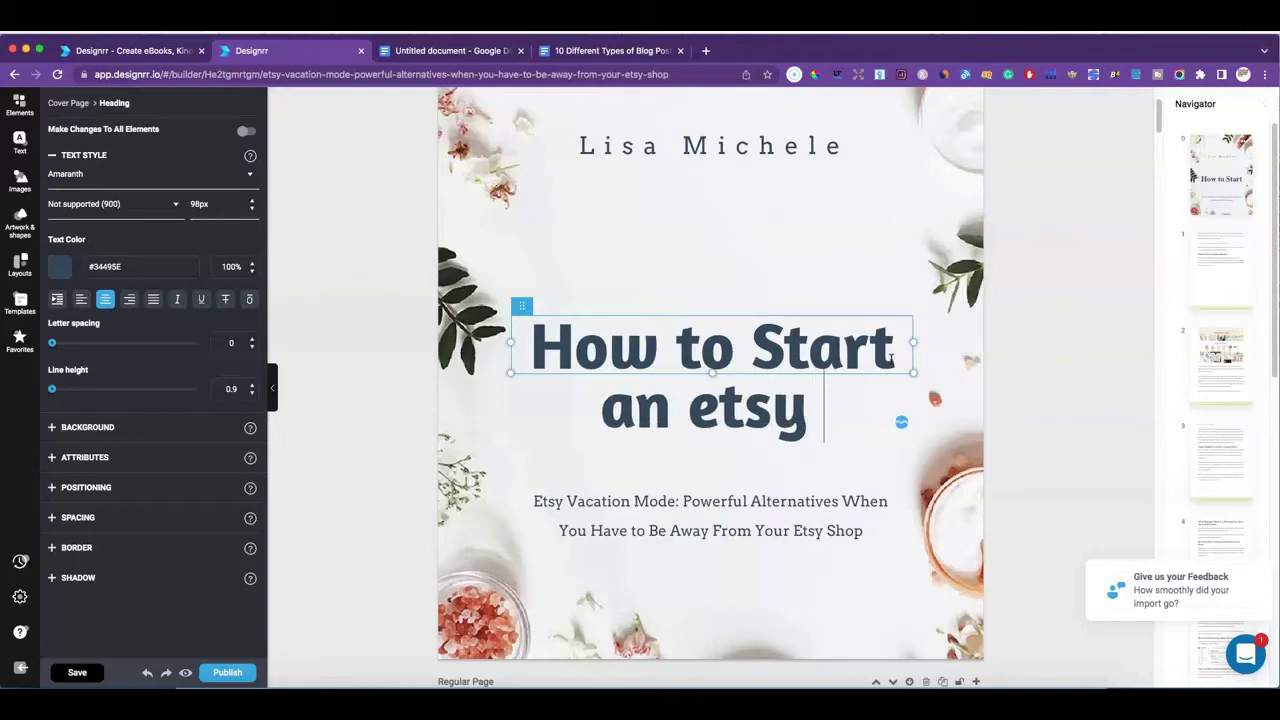
key(BackSpace)
key(BackSpace)
key(BackSpace)
text(tsy)
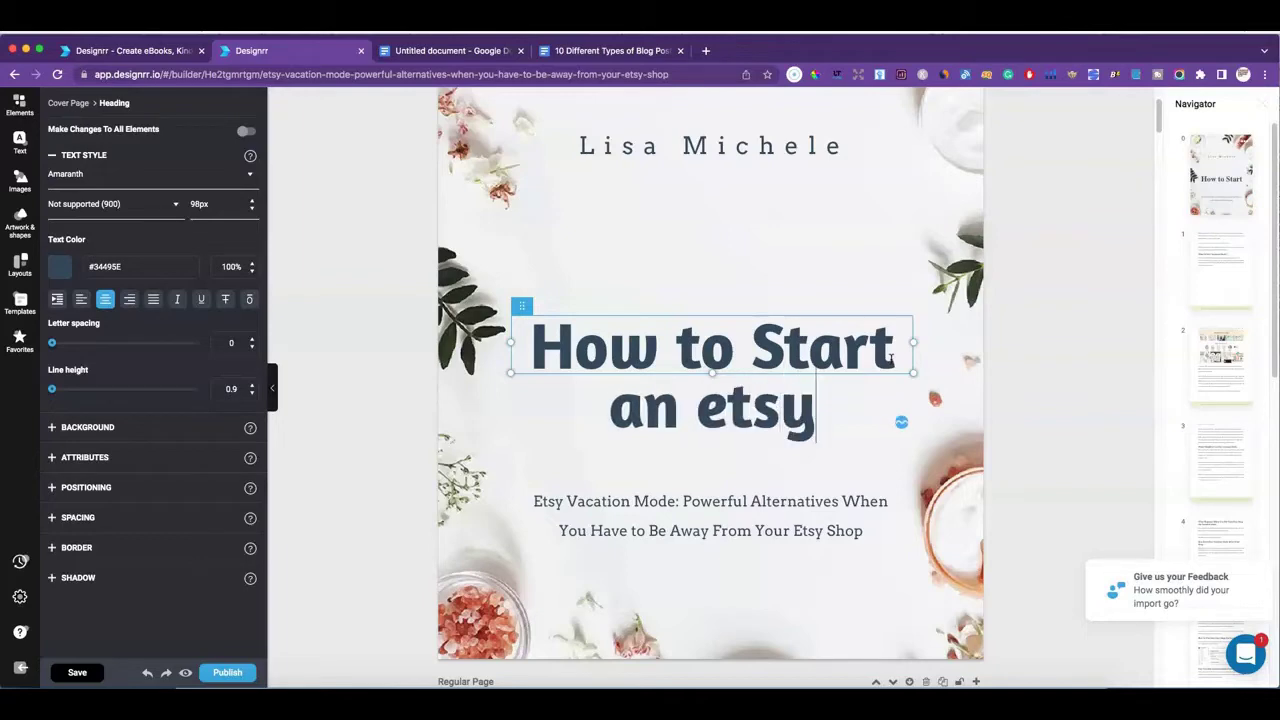
key(BackSpace)
key(BackSpace)
key(BackSpace)
key(BackSpace)
text(E)
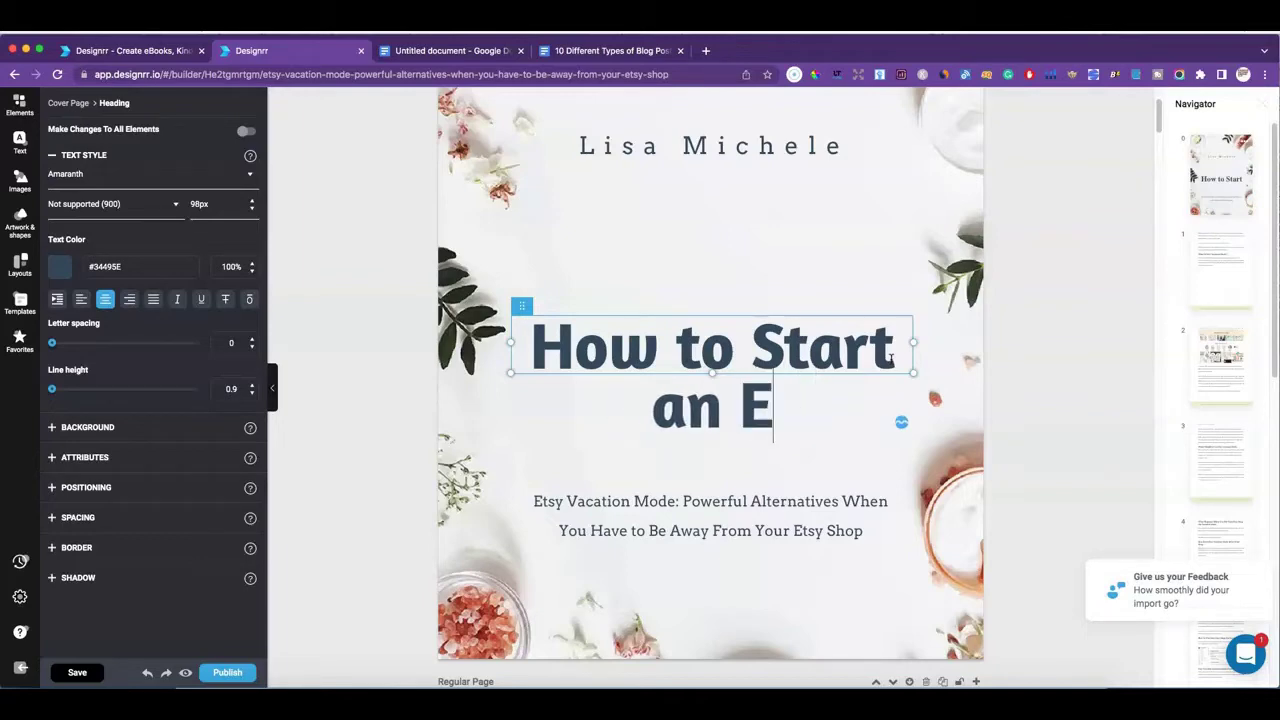
text(tsy Shop)
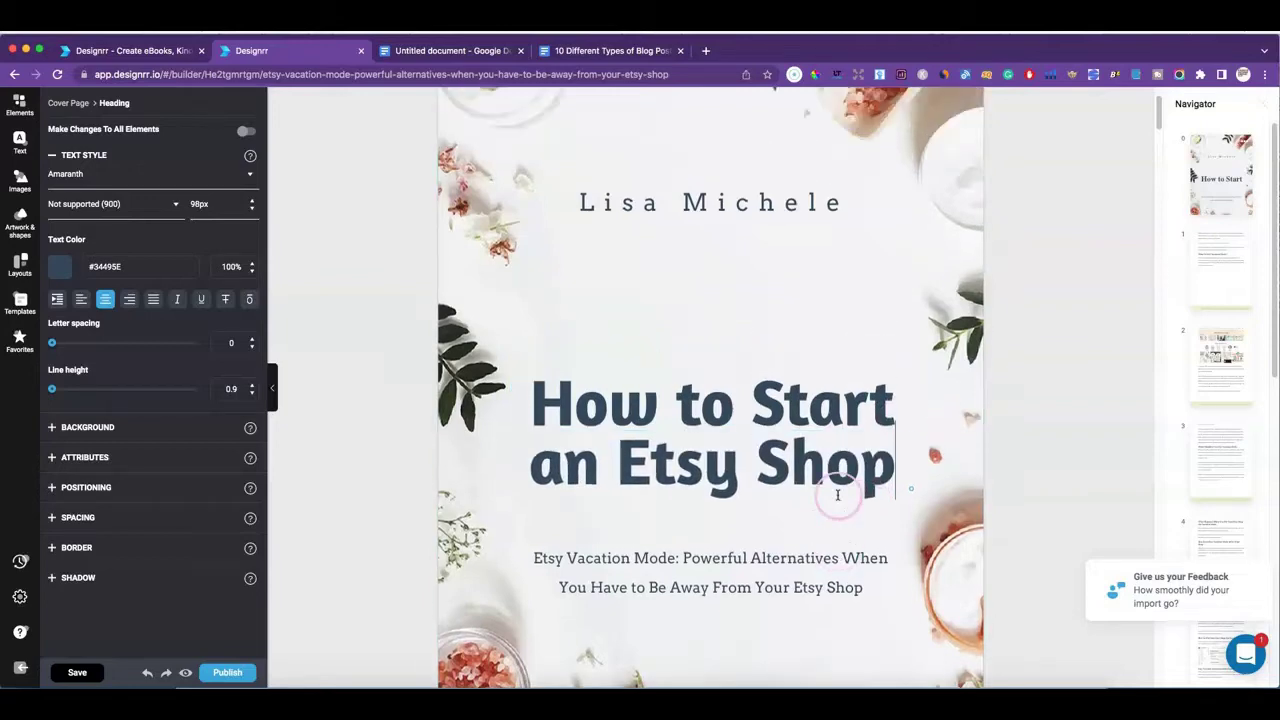
- Move the cover title higher, leaving more space above the subtitle
scroll(835, 495, up, 1)
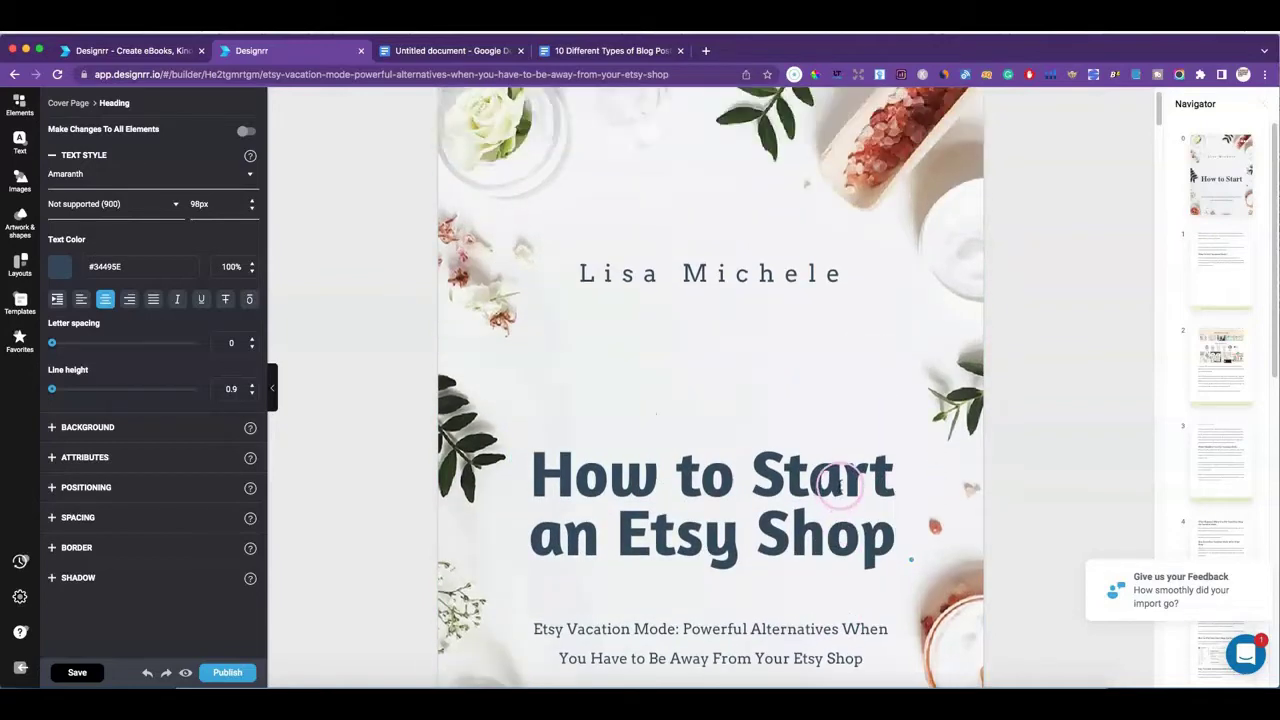
scroll(832, 470, down, 2)
drag(524, 312, 531, 251)
- Reduce the font size of the author name on the cover to 30px
click(616, 155)
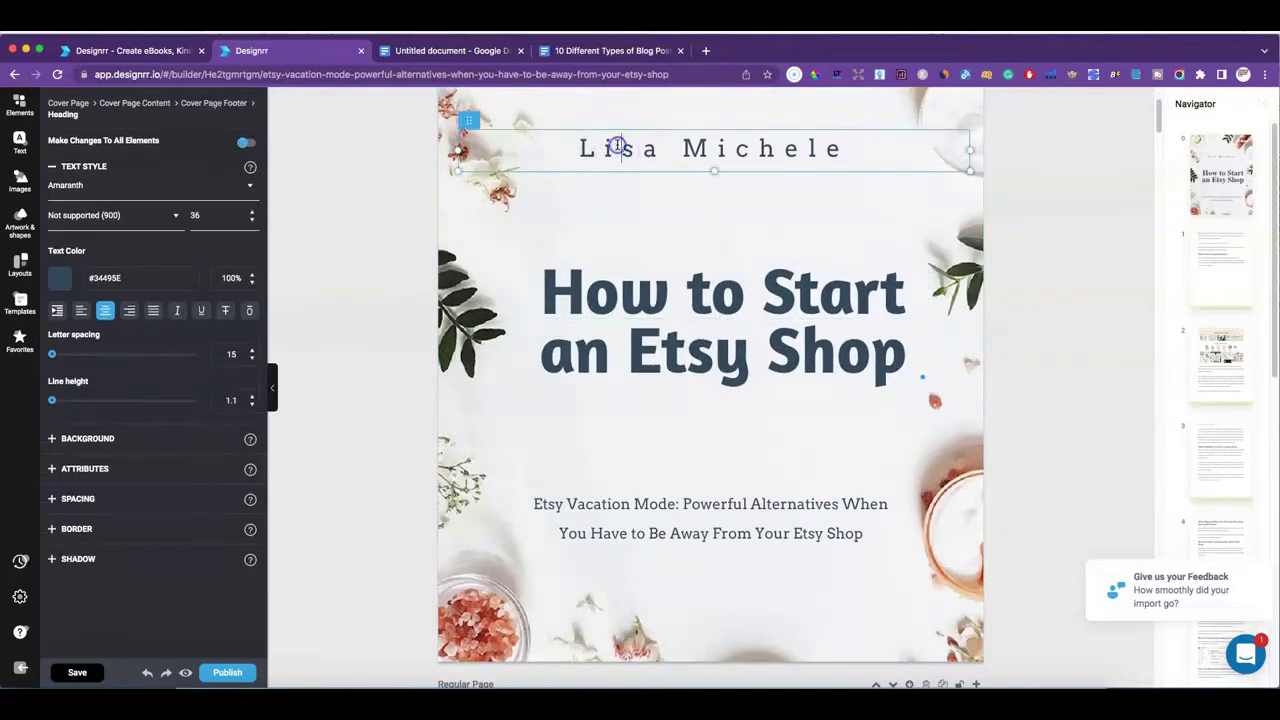
click(252, 222)
click(252, 222)
click(252, 222)
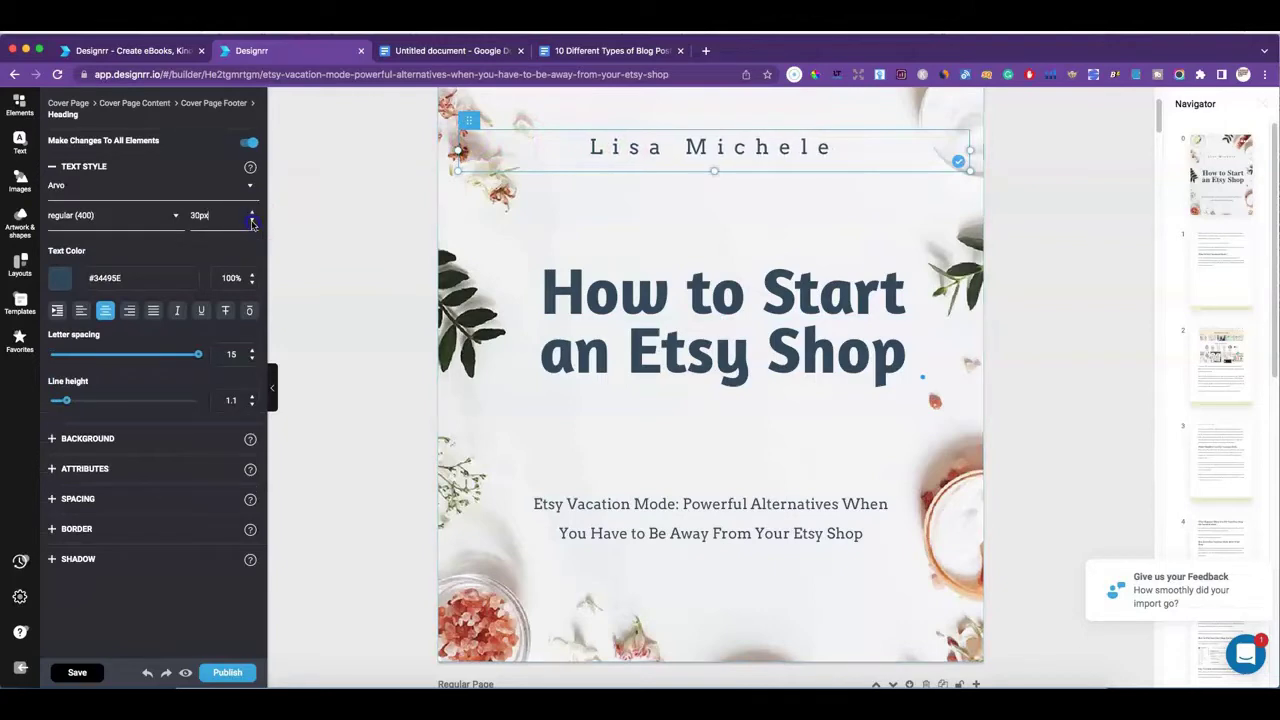
click(486, 113)
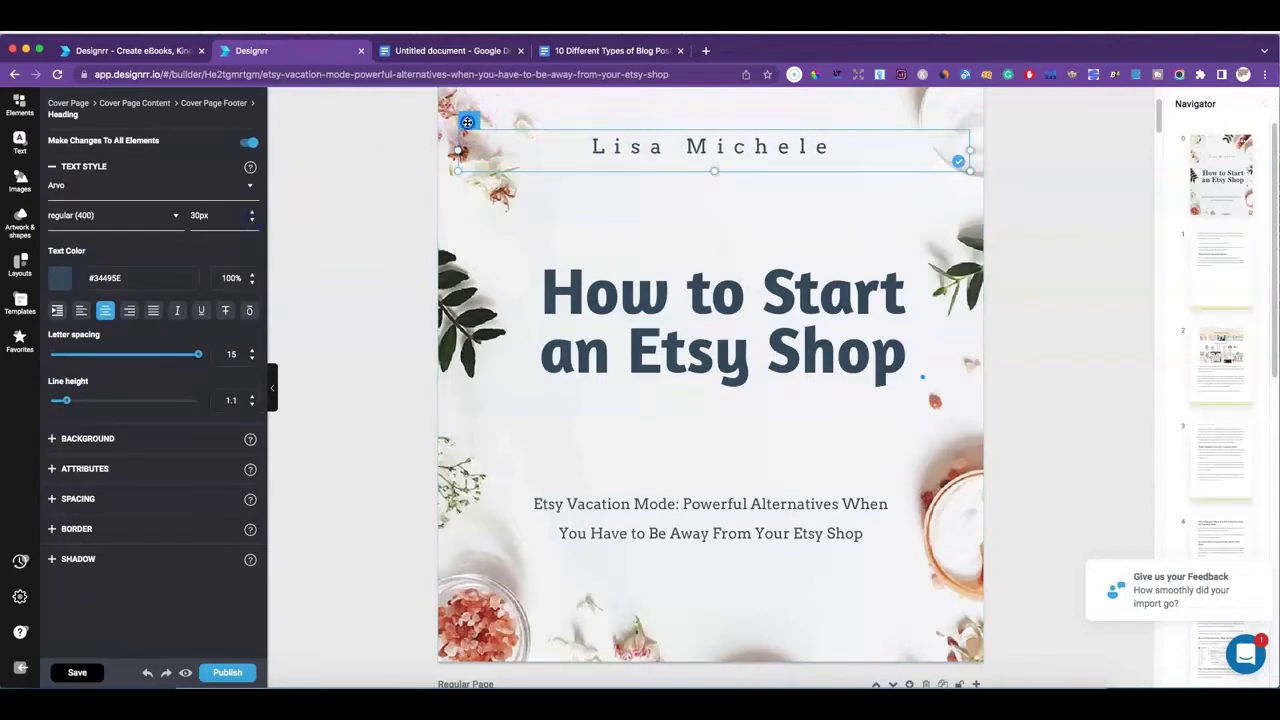
mouse_move(485, 126)
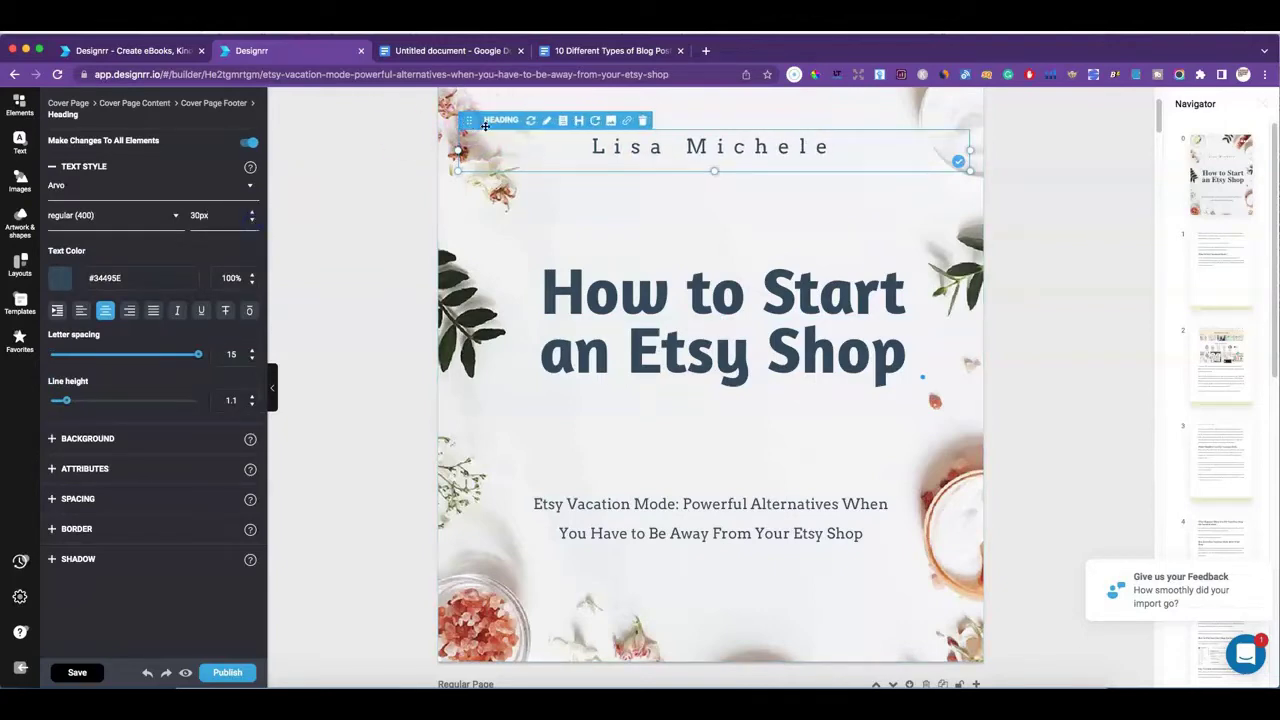
- Look through the available page elements and text blocks that can be added to the eBook
click(640, 274)
click(679, 374)
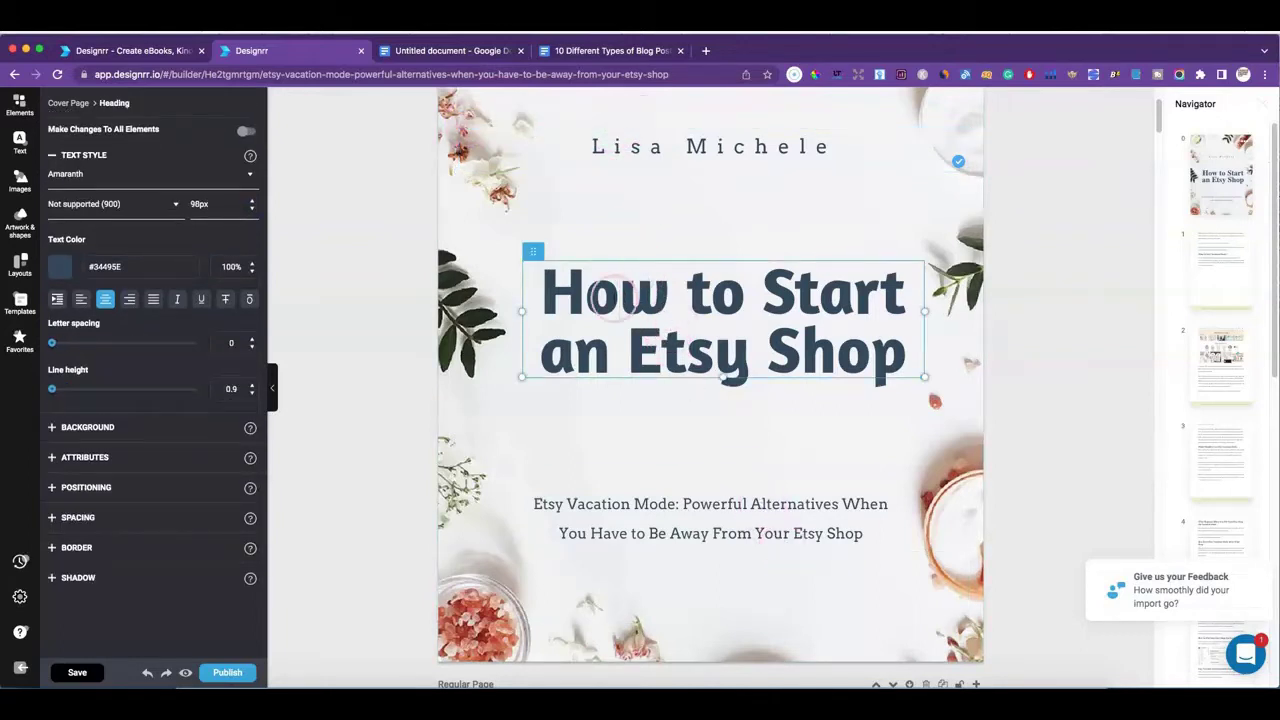
click(566, 190)
scroll(566, 190, down, 1)
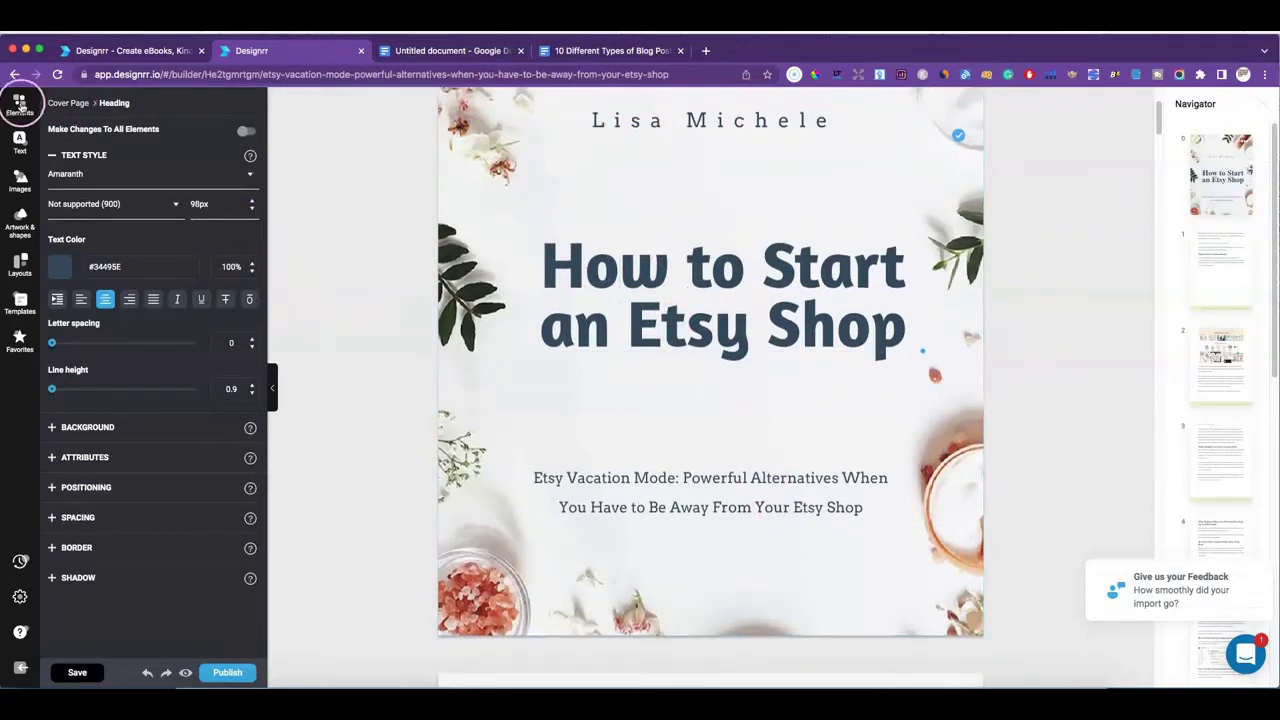
click(19, 105)
click(272, 210)
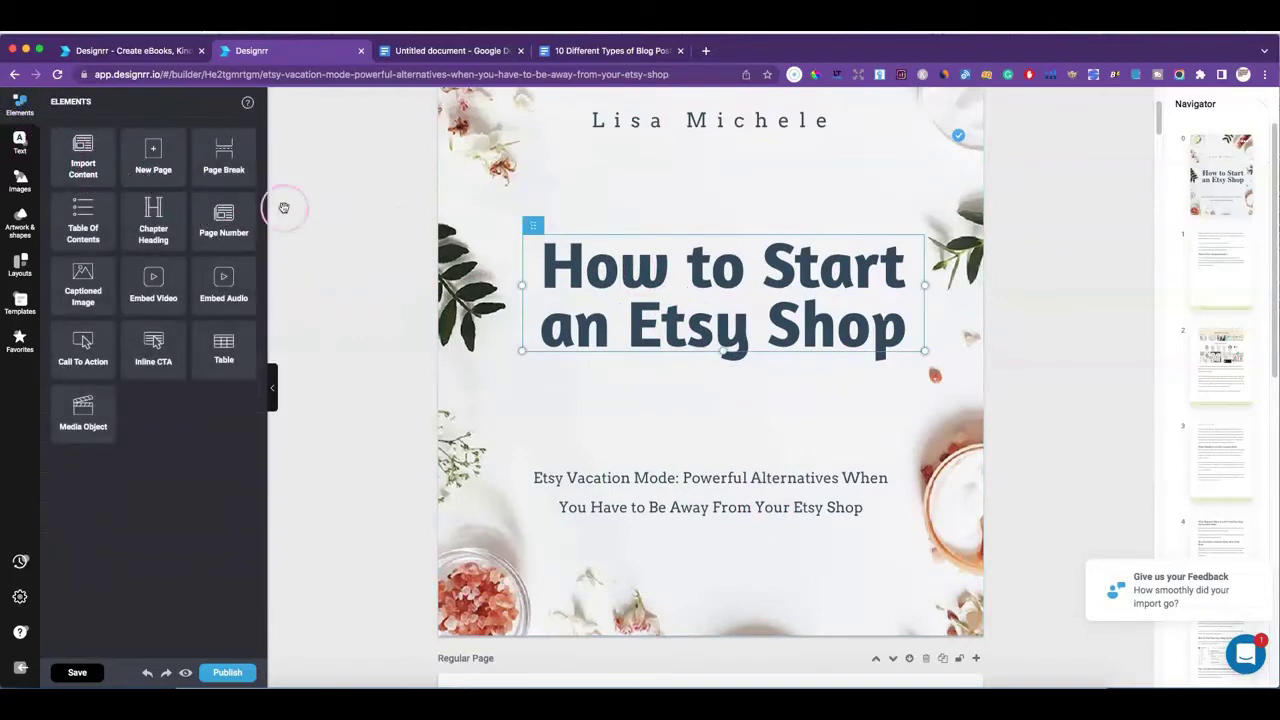
click(216, 222)
click(153, 280)
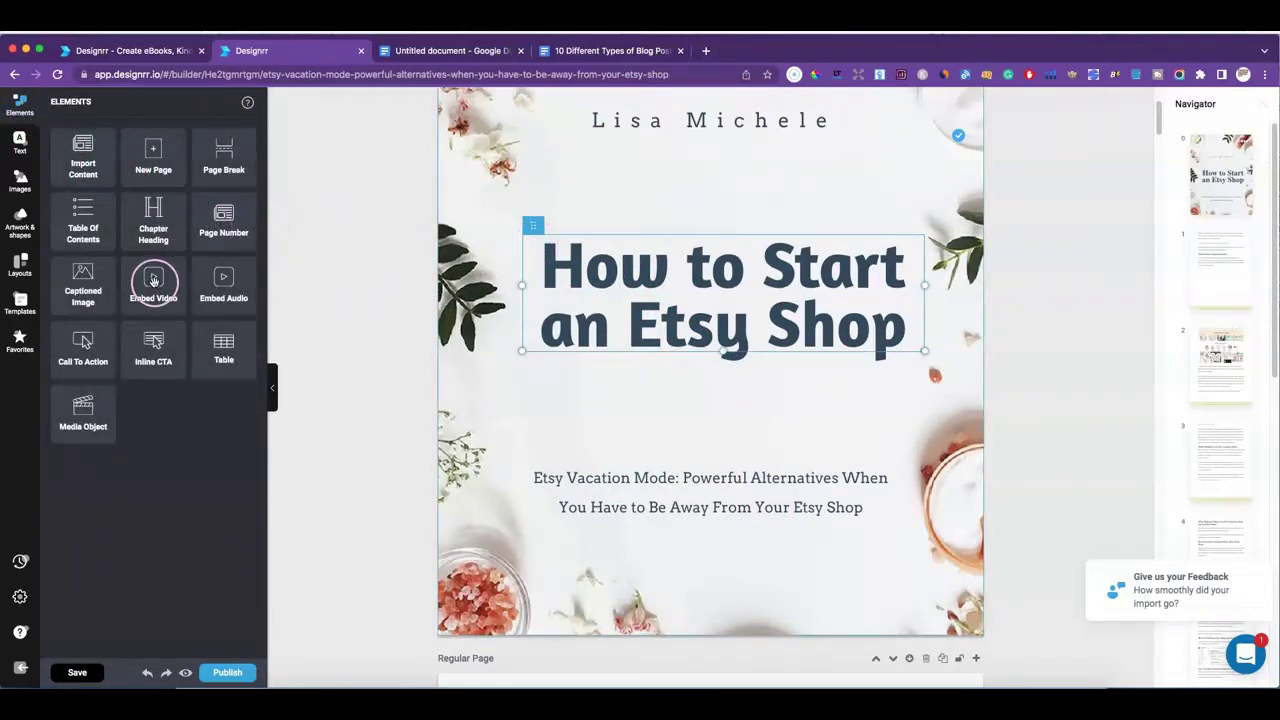
click(170, 332)
click(19, 139)
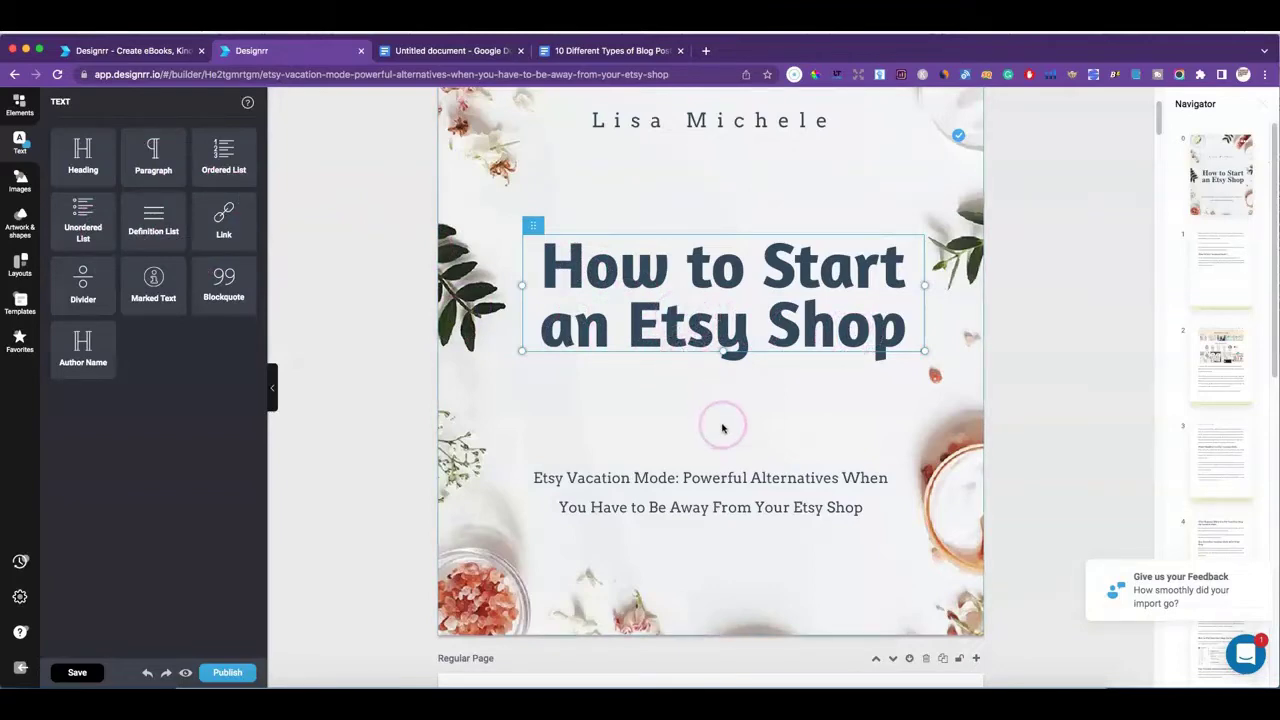
scroll(680, 410, down, 4)
scroll(540, 372, up, 4)
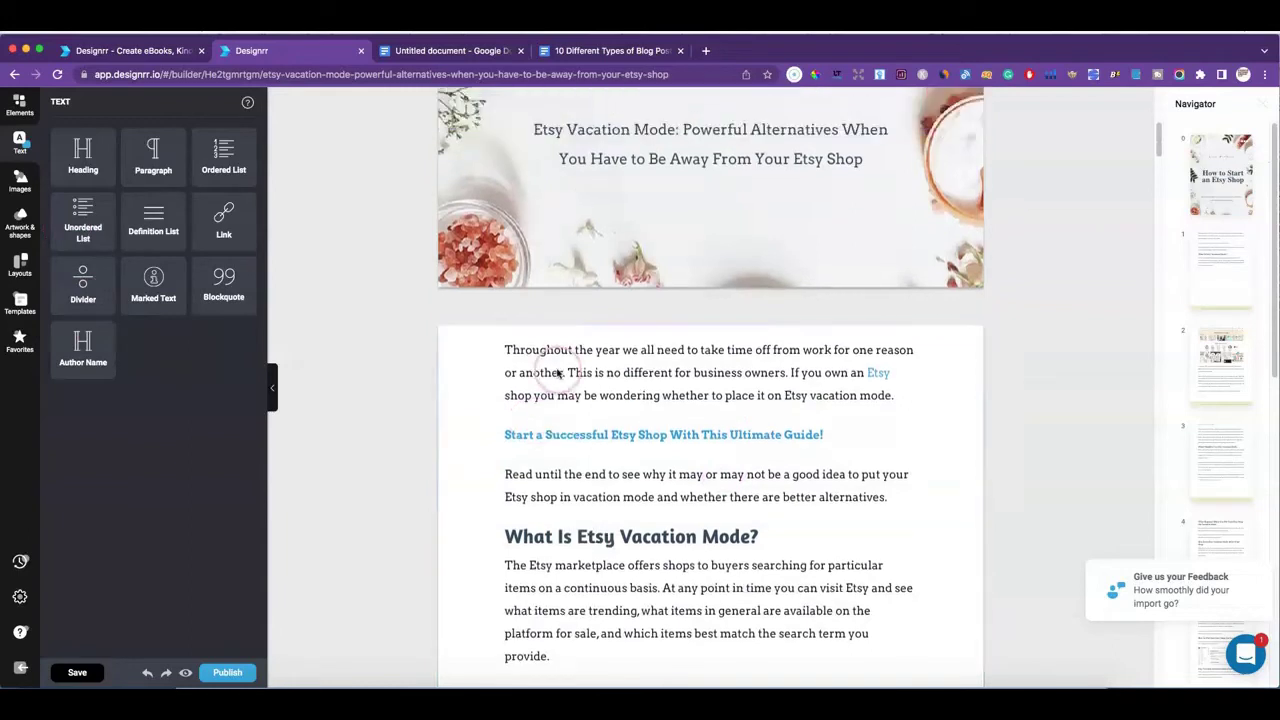
- Browse the suggested images, the Accounting and marketing artwork, and the page layouts available for the eBook
click(20, 182)
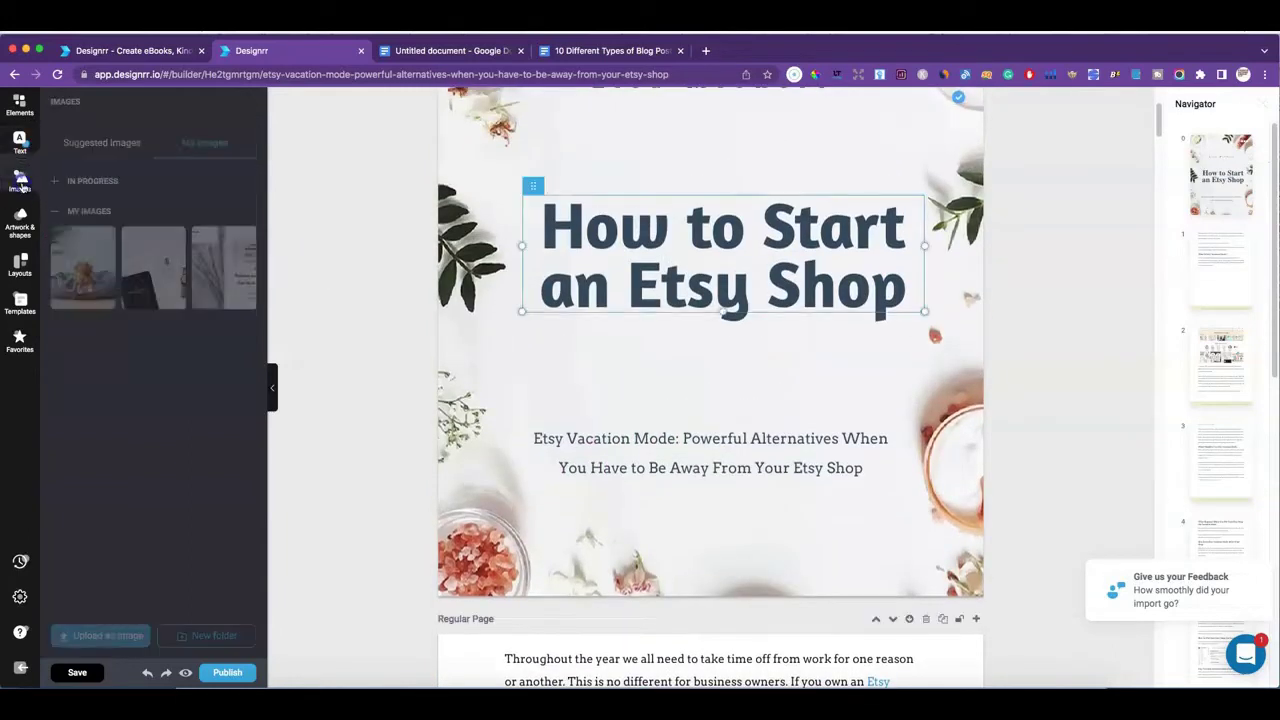
click(147, 147)
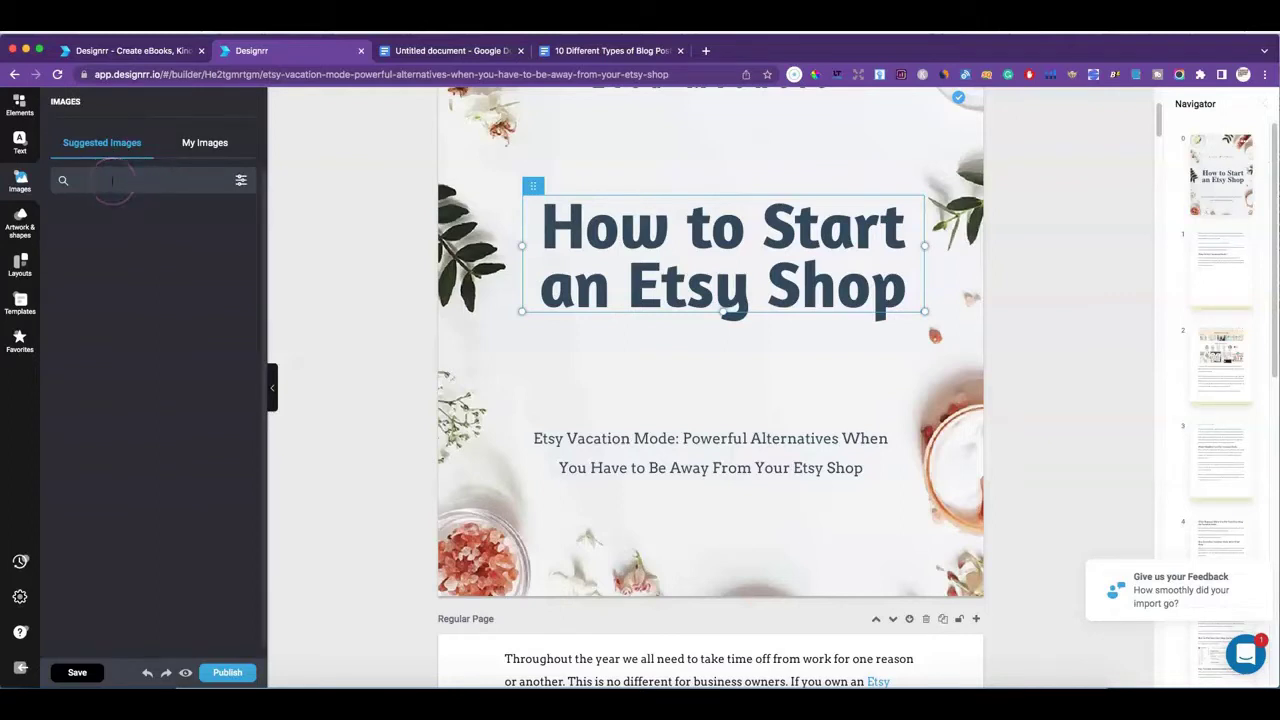
click(34, 229)
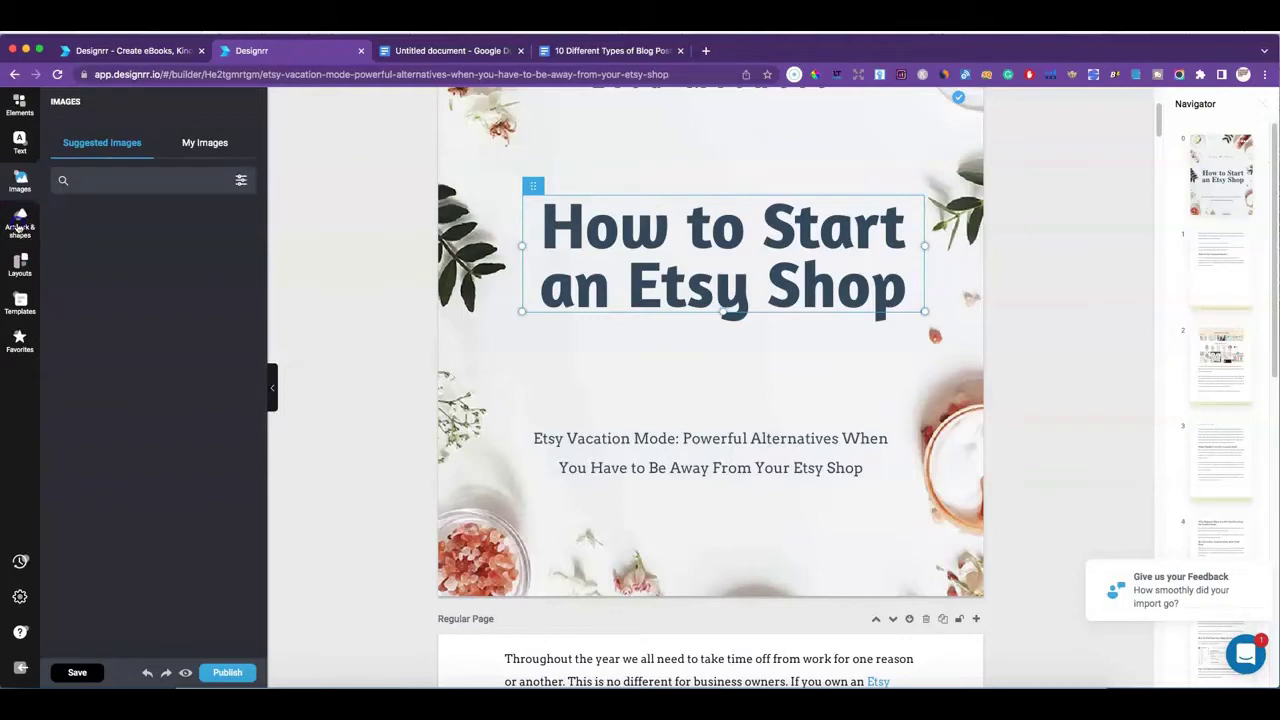
click(19, 226)
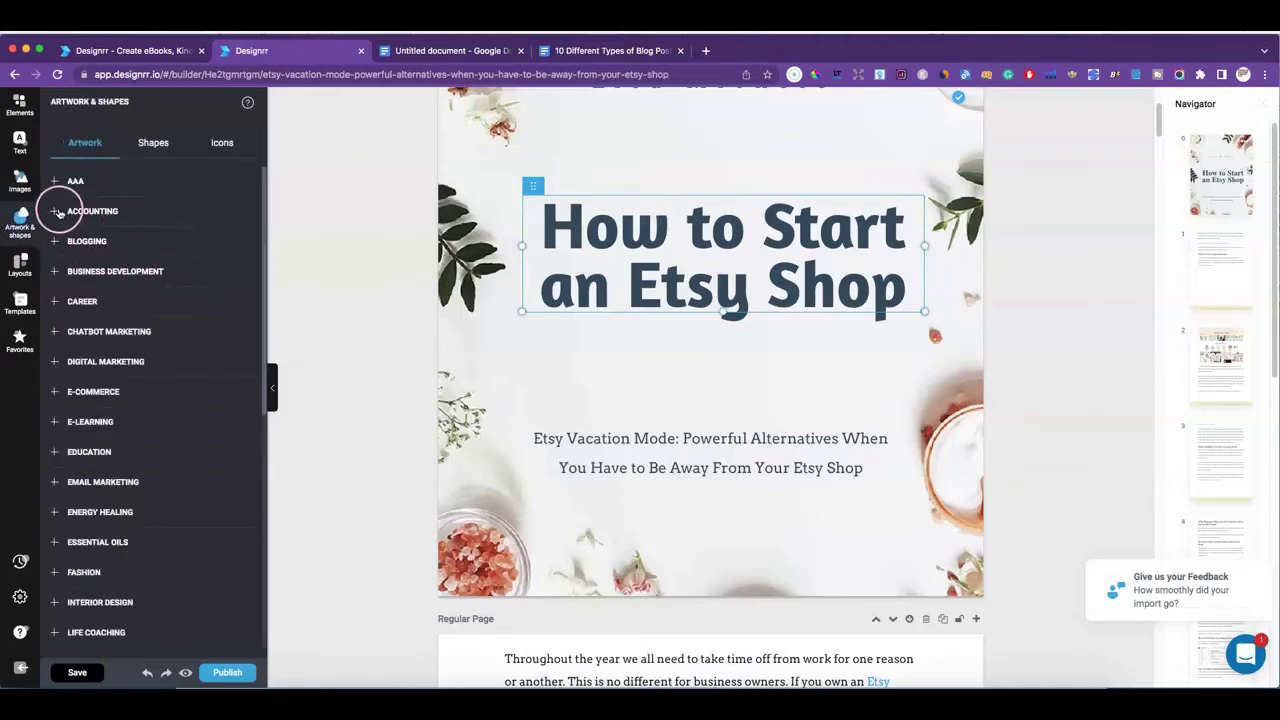
click(54, 212)
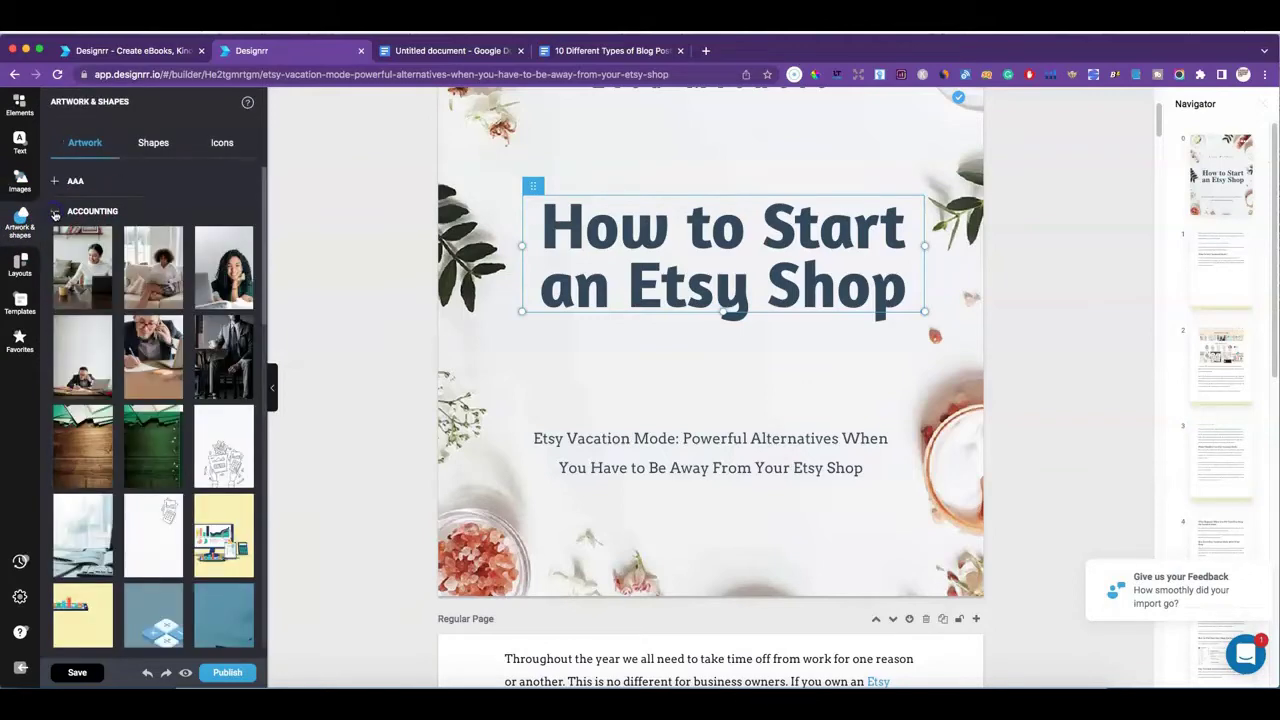
scroll(171, 382, down, 1)
click(94, 327)
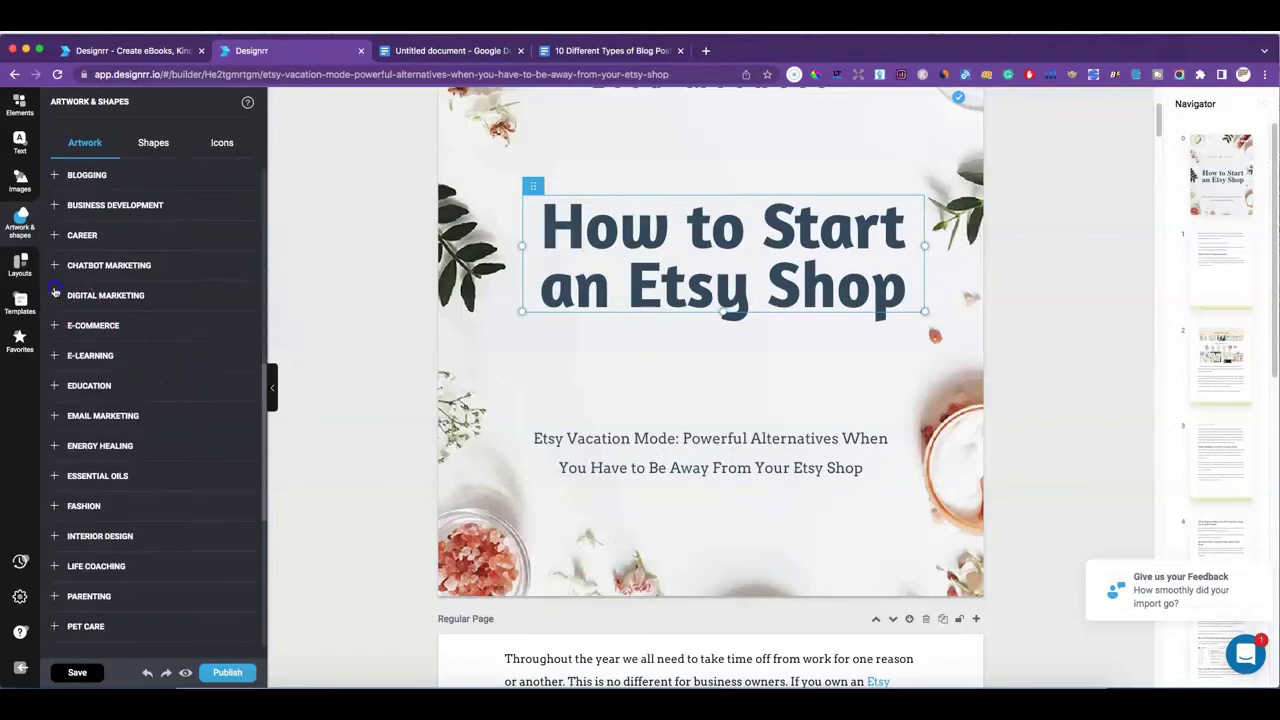
scroll(165, 400, down, 4)
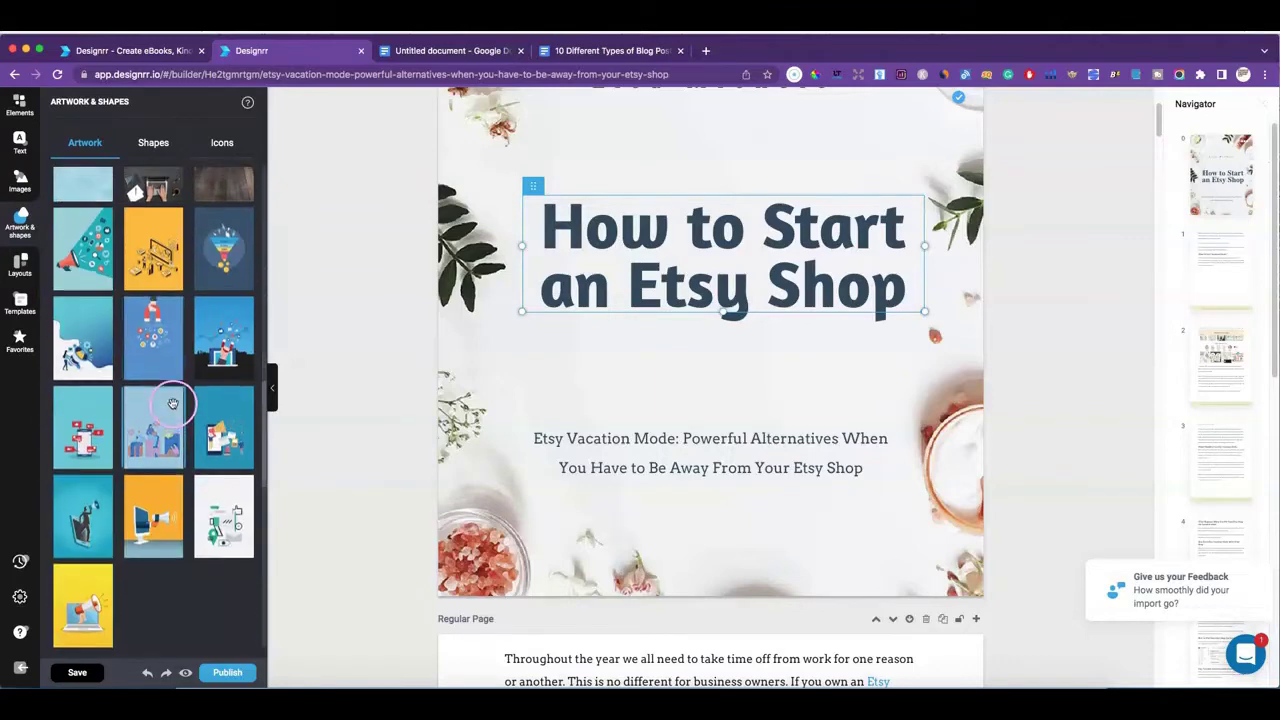
click(19, 268)
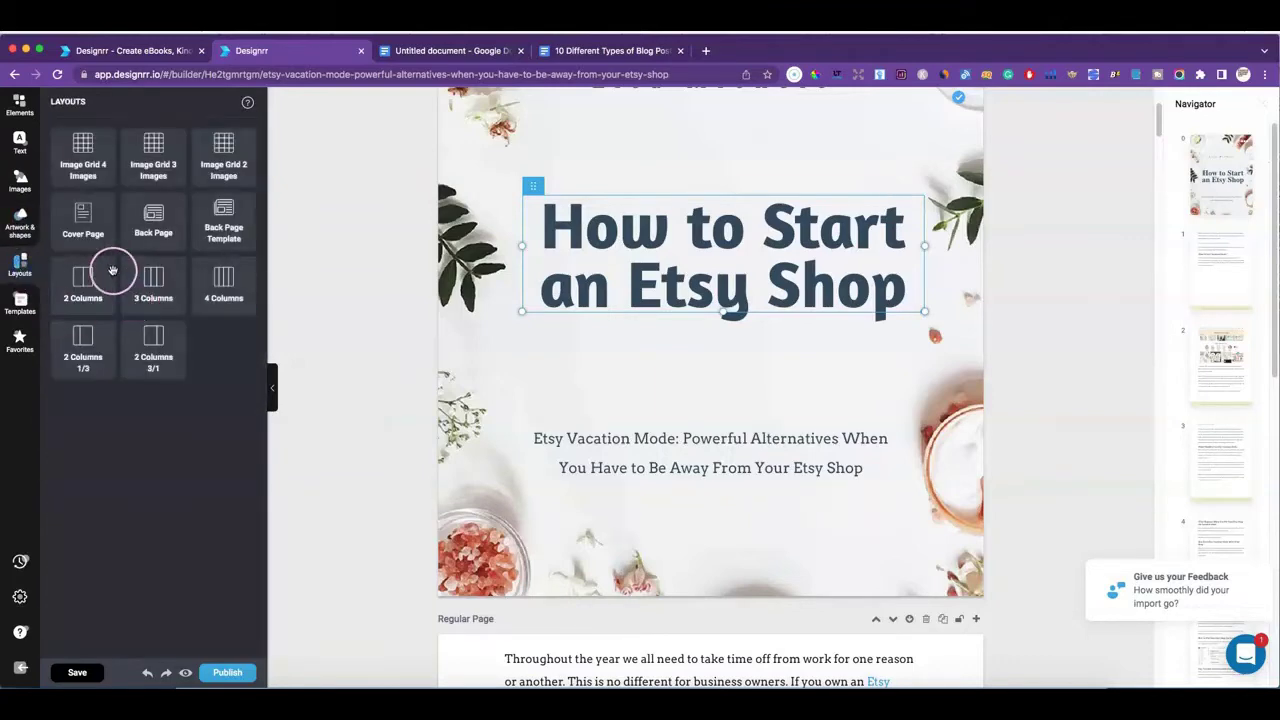
click(20, 302)
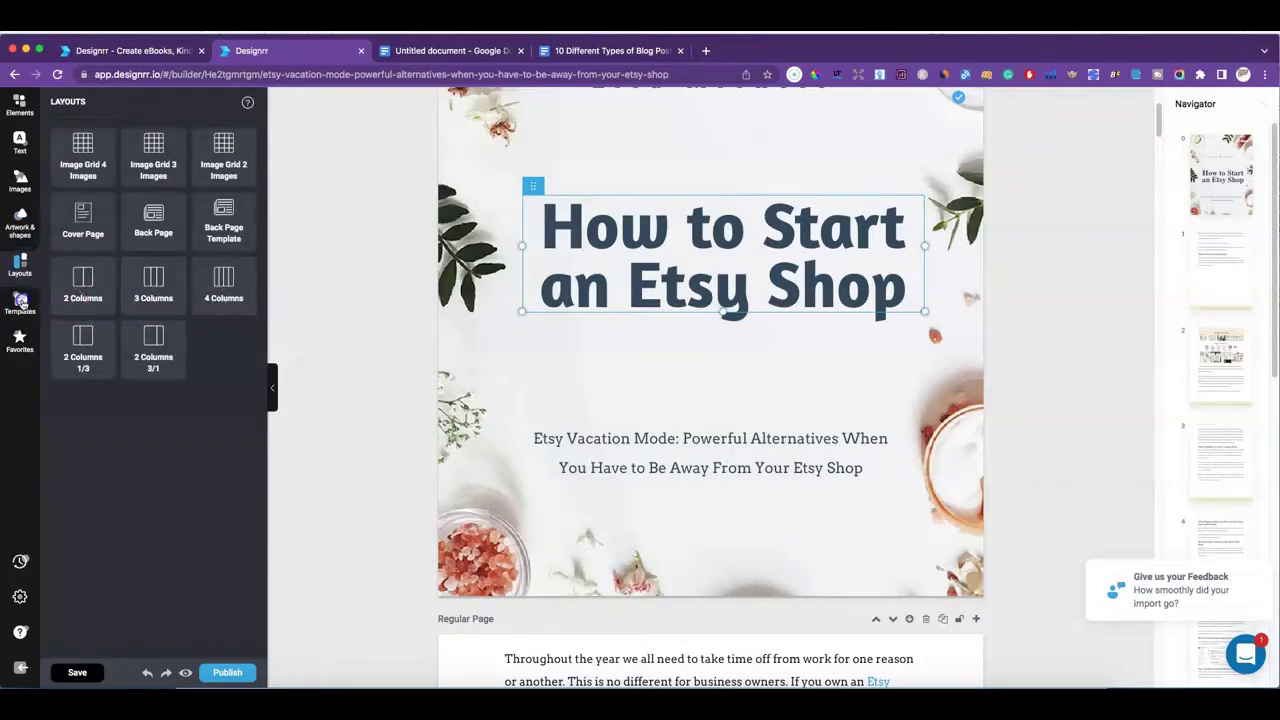
click(20, 142)
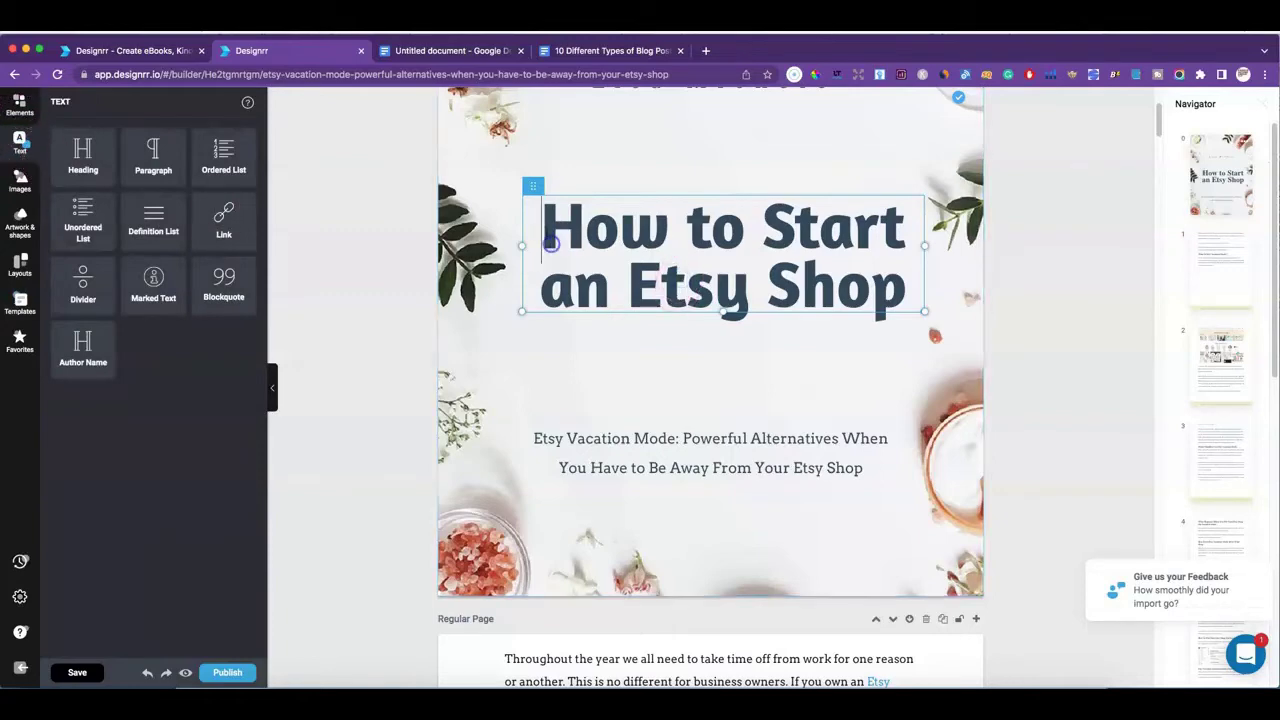
- Change the text color of the cover title "How to Start an Etsy Shop" to near-black #0E0301
click(556, 245)
double_click(596, 232)
click(597, 232)
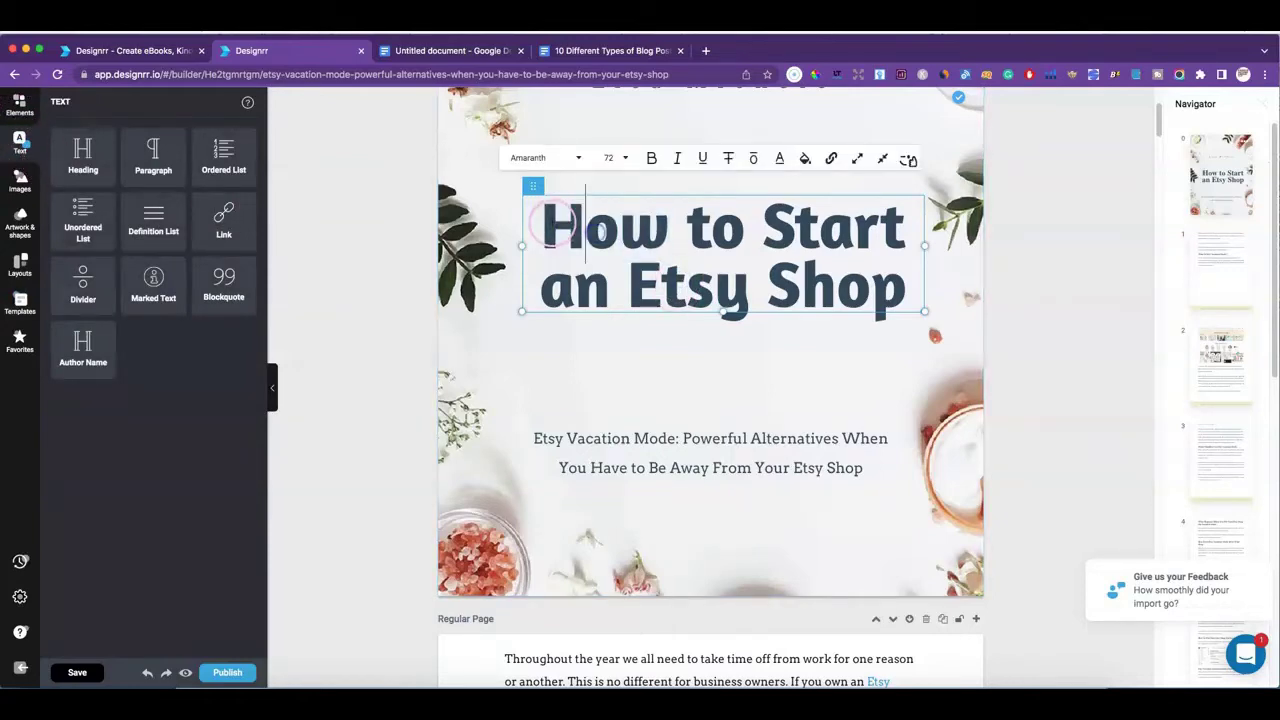
drag(550, 224, 926, 290)
click(928, 292)
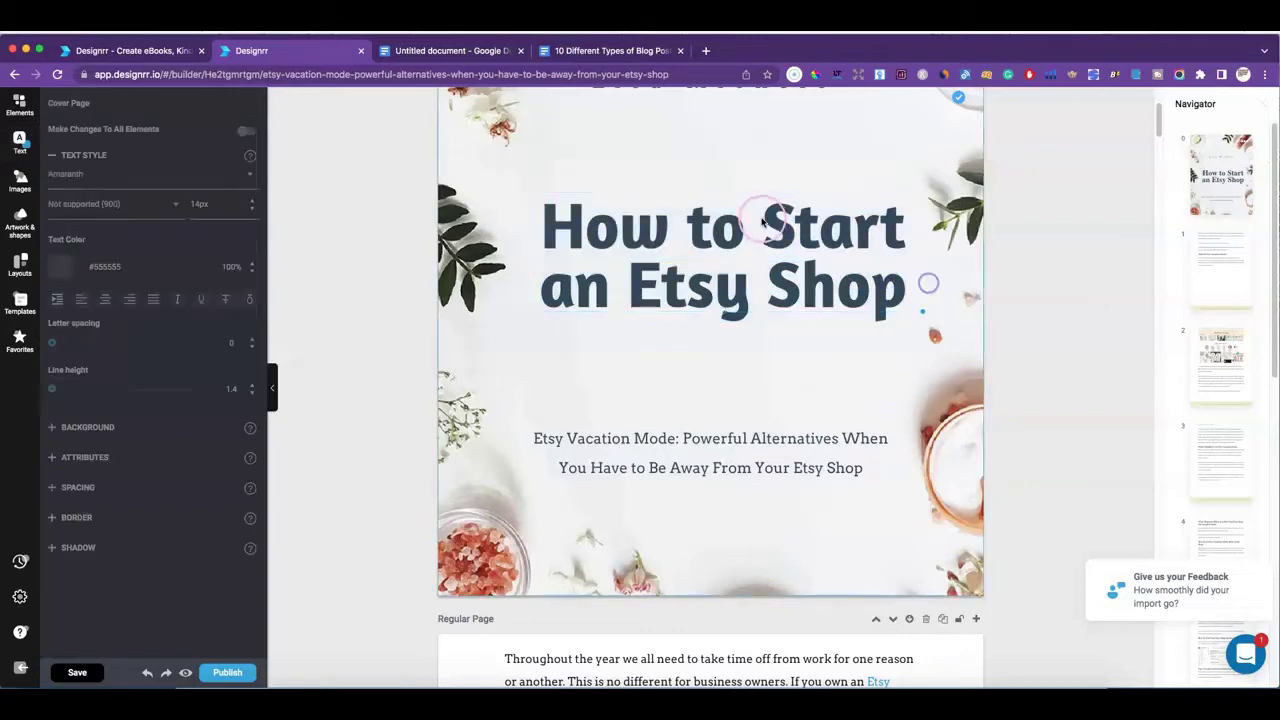
click(641, 281)
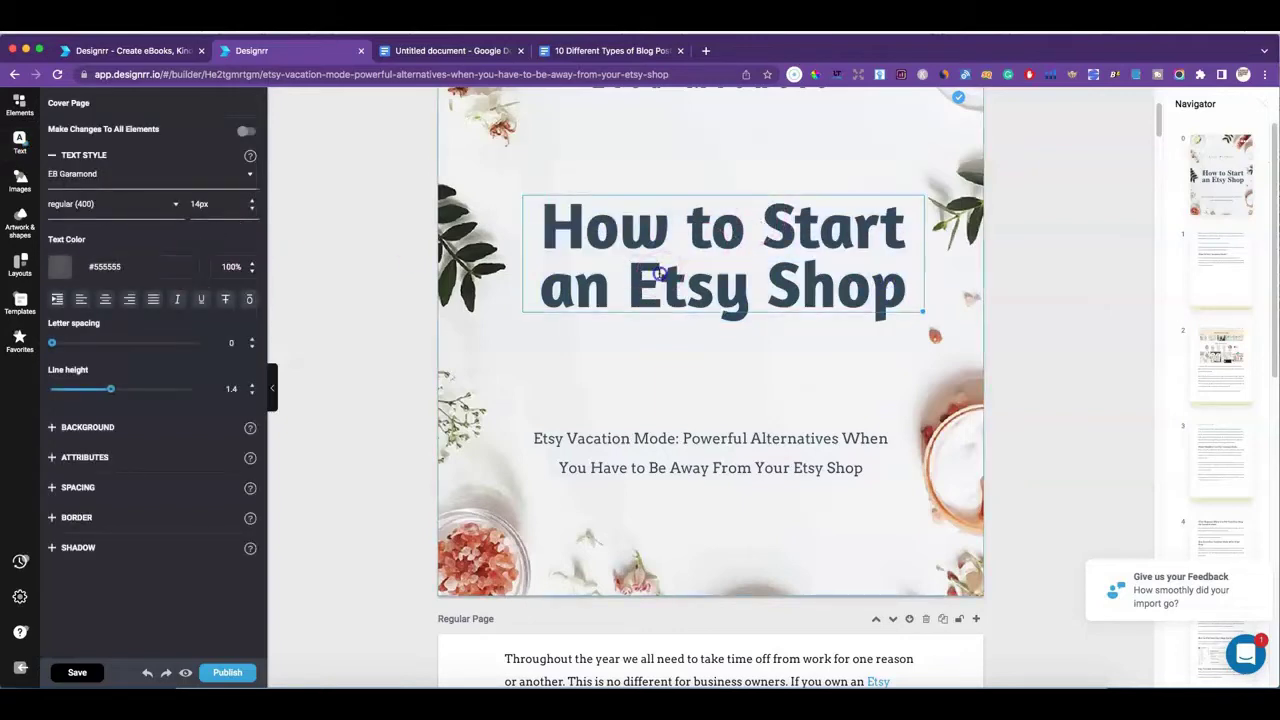
click(58, 268)
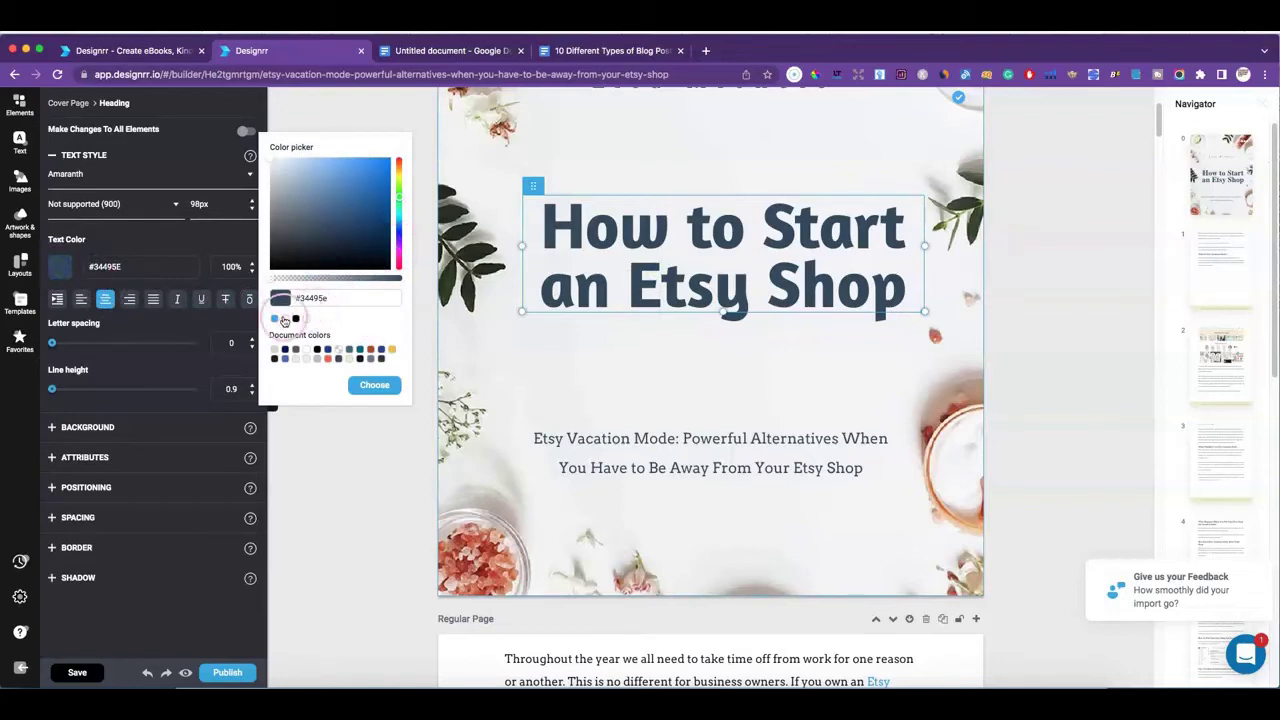
click(284, 319)
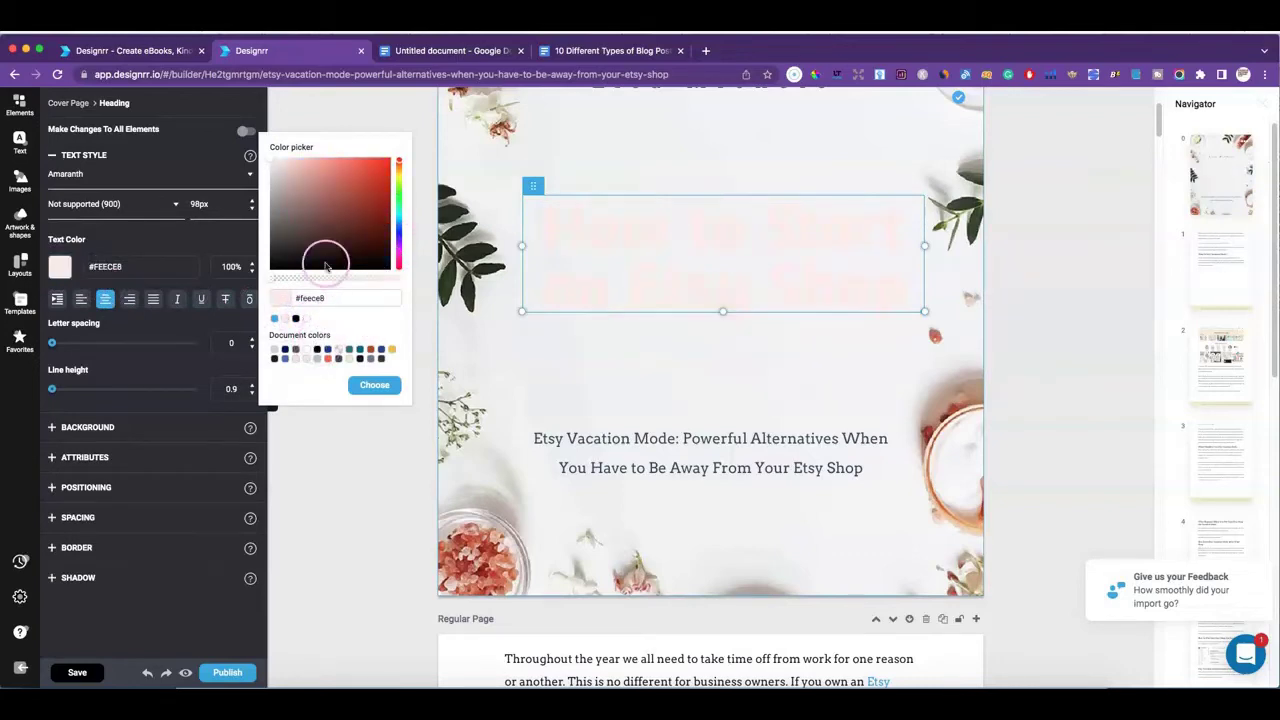
drag(326, 266, 385, 263)
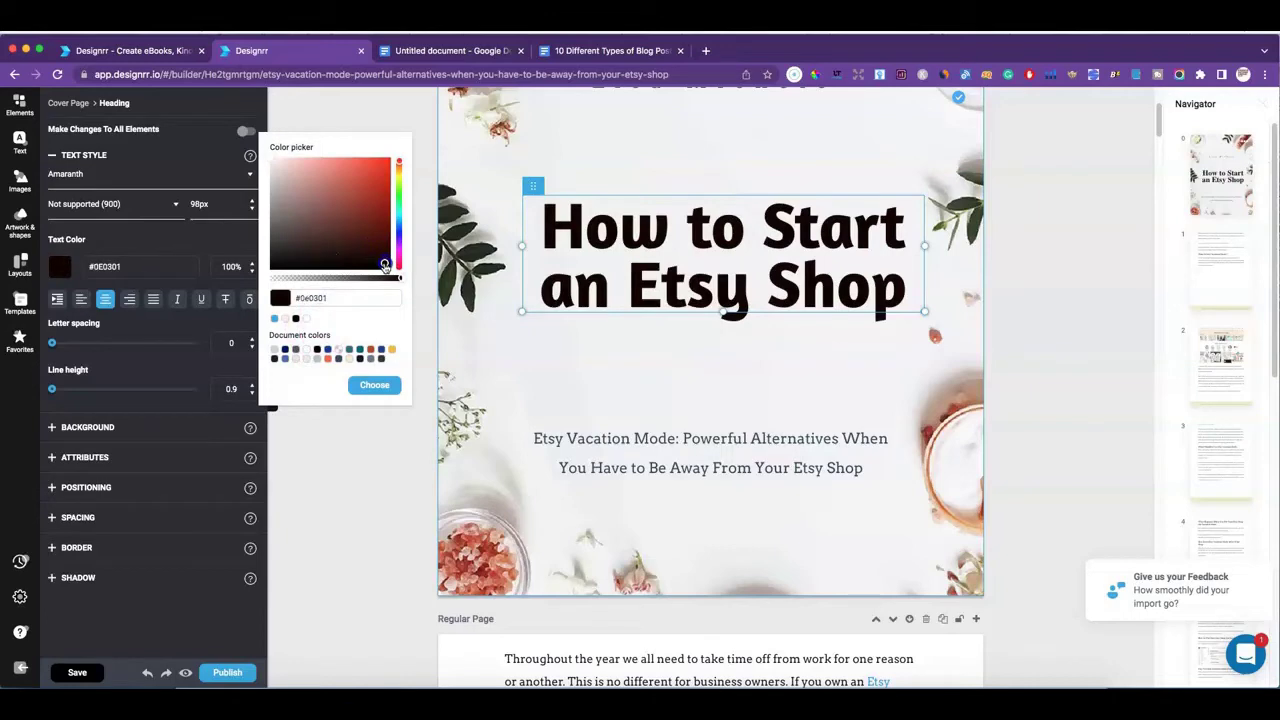
- Try Archivo Black on the cover title, and settle on the Oswald font
click(100, 180)
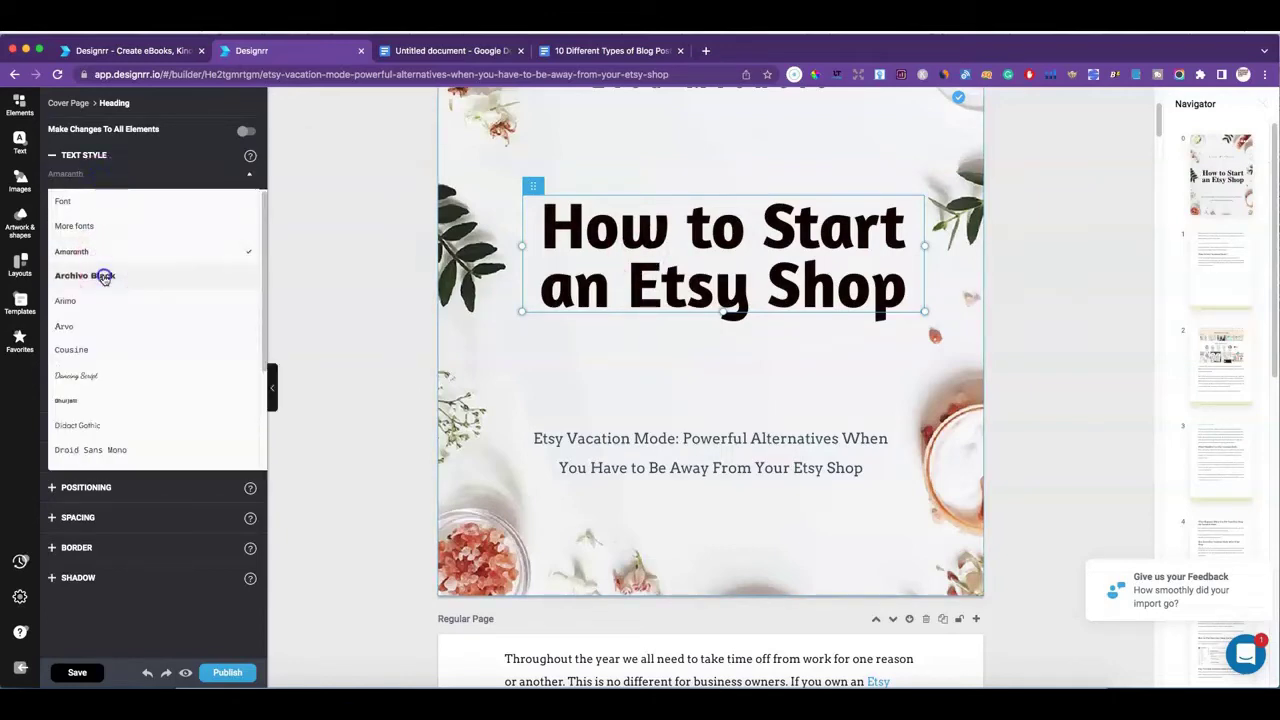
click(104, 279)
click(127, 178)
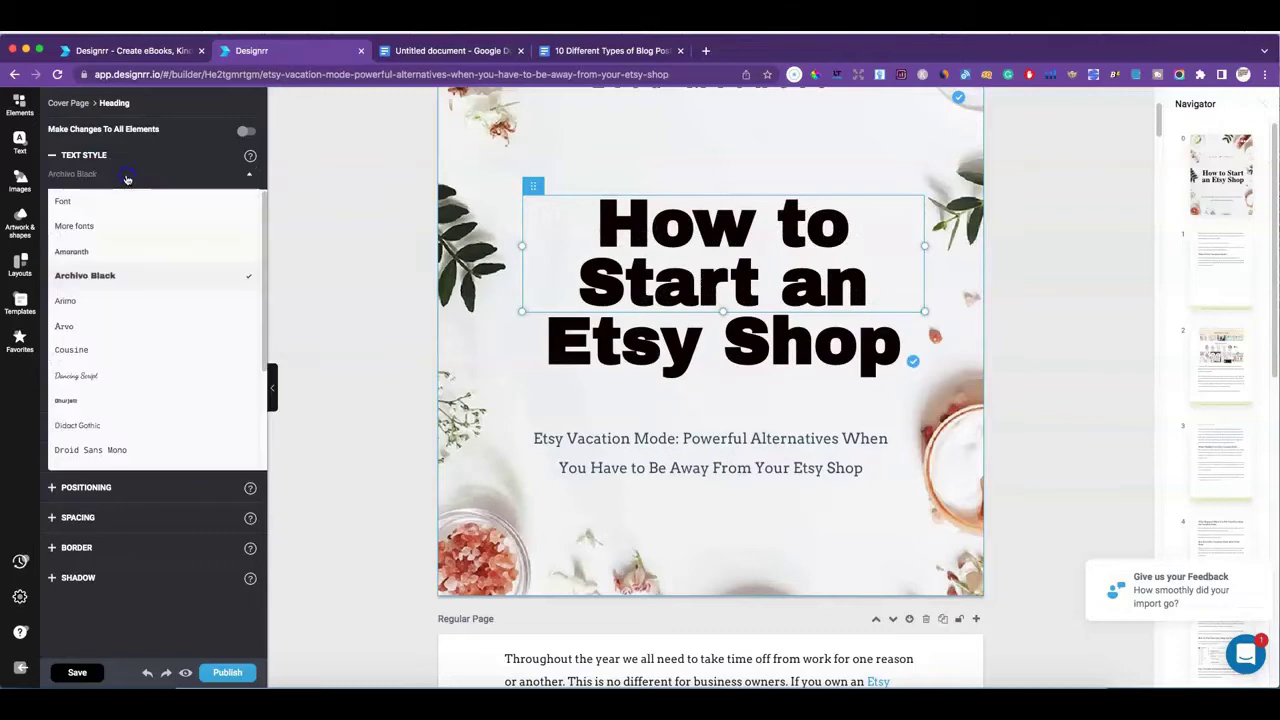
scroll(118, 350, down, 3)
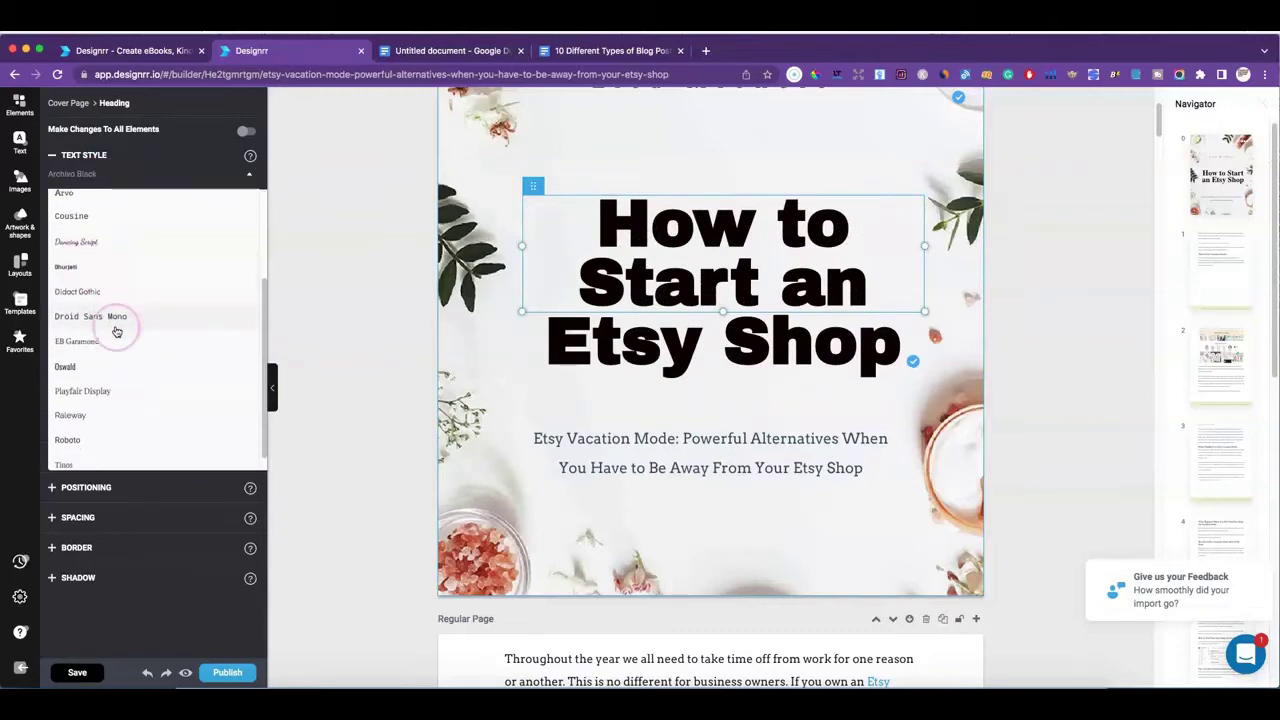
click(127, 346)
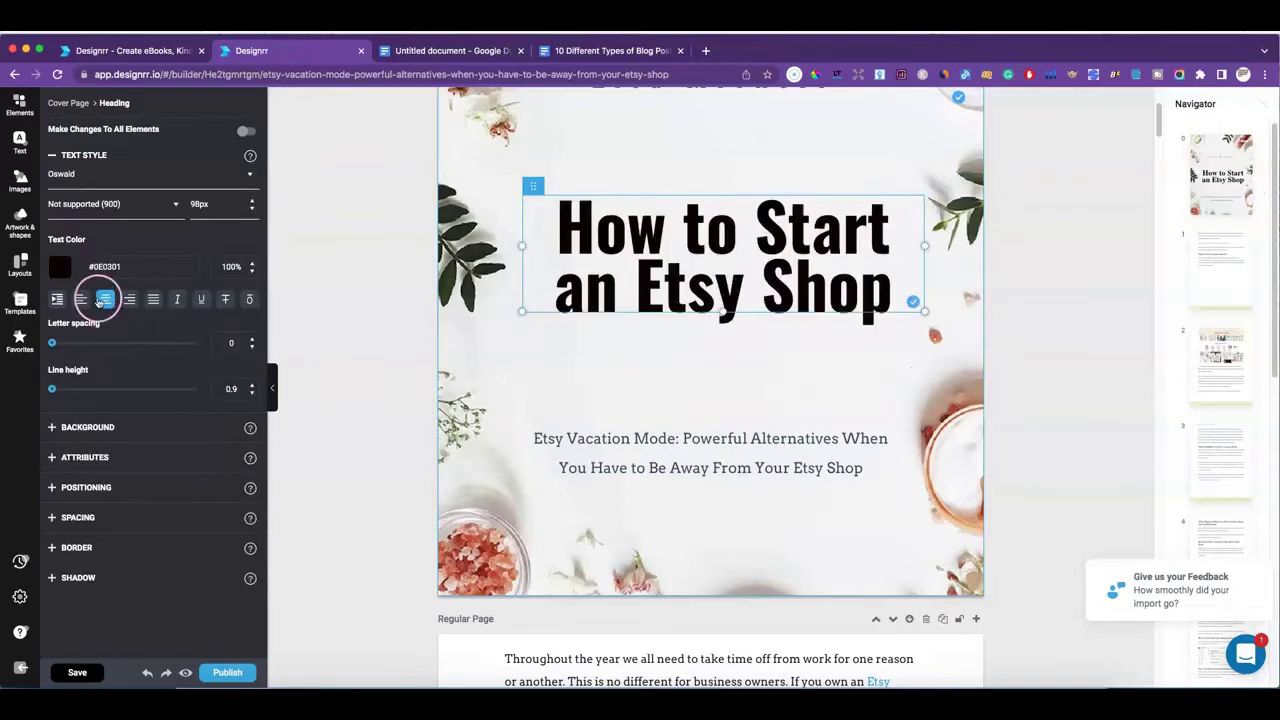
- Set the text color of the cover subtitle about Etsy vacation mode to #020202
click(727, 438)
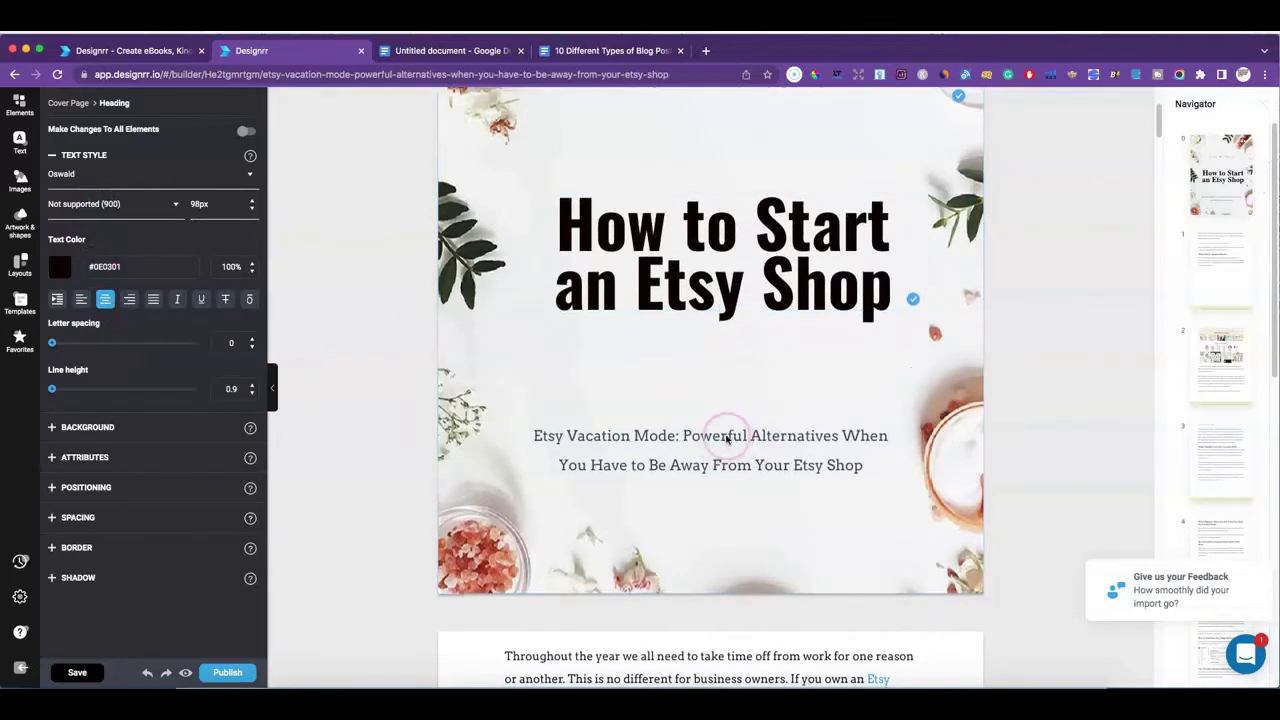
click(727, 438)
click(60, 266)
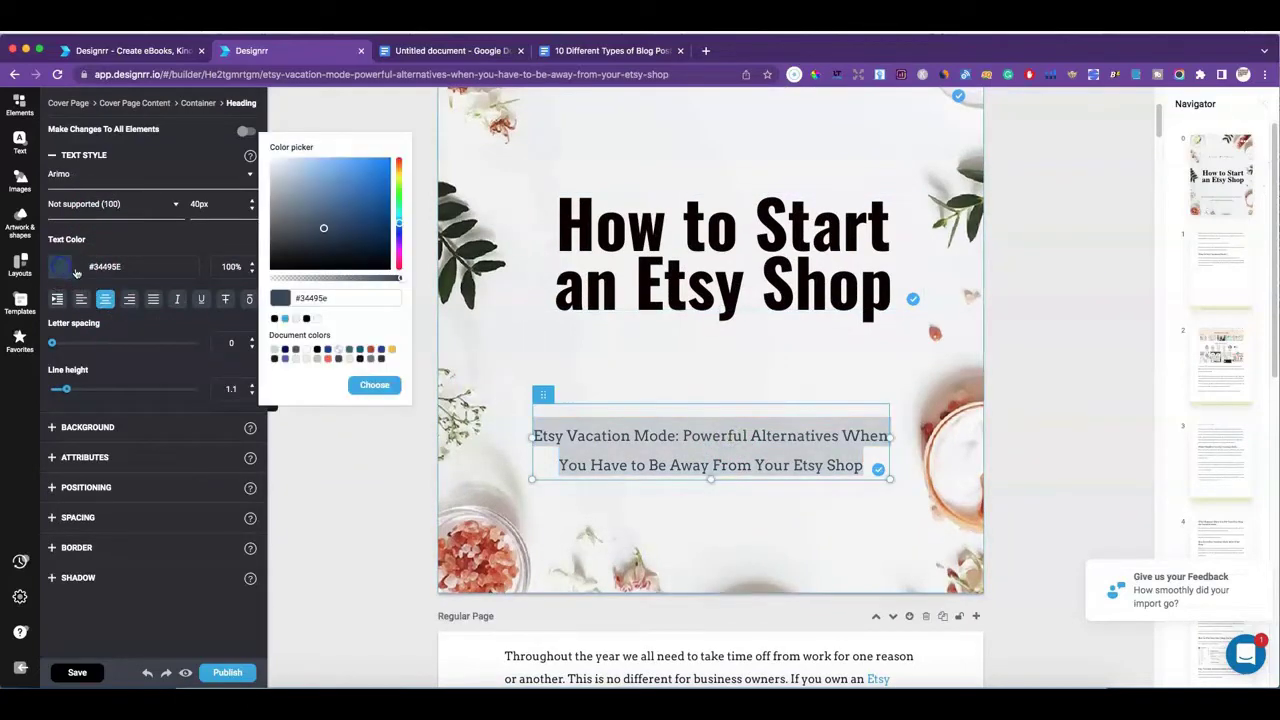
drag(316, 249, 277, 267)
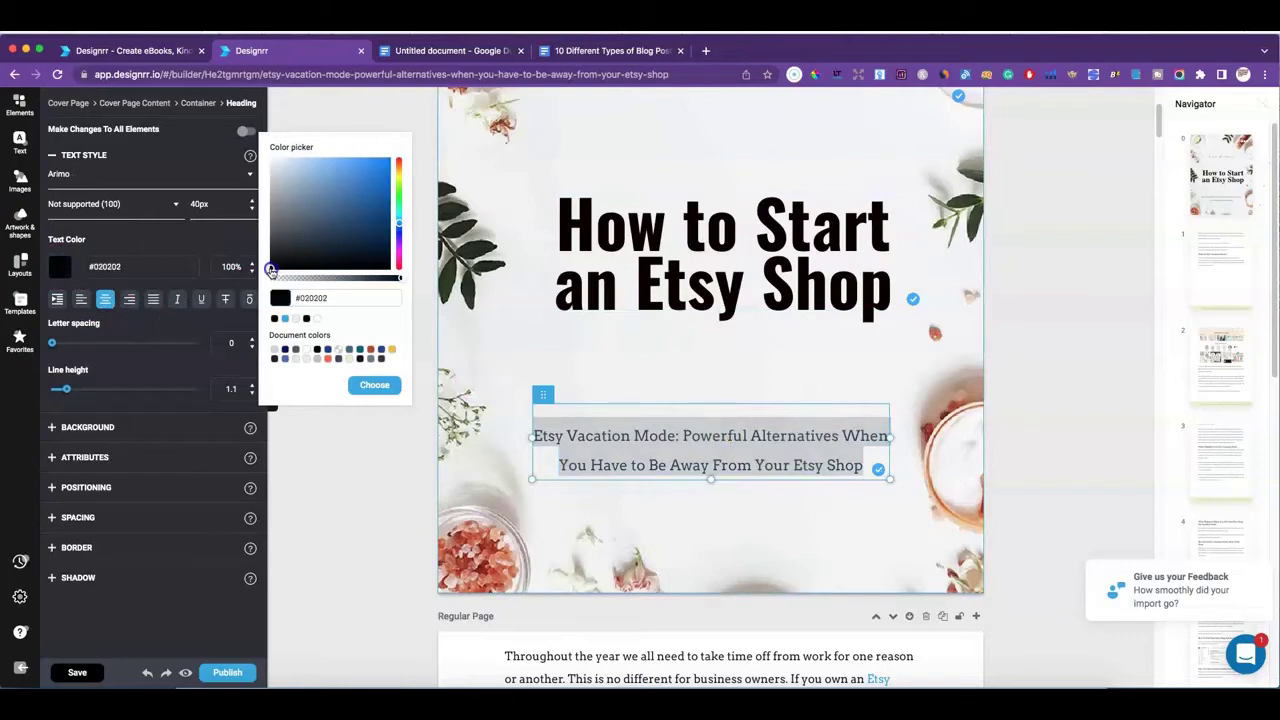
click(680, 387)
click(669, 447)
click(666, 443)
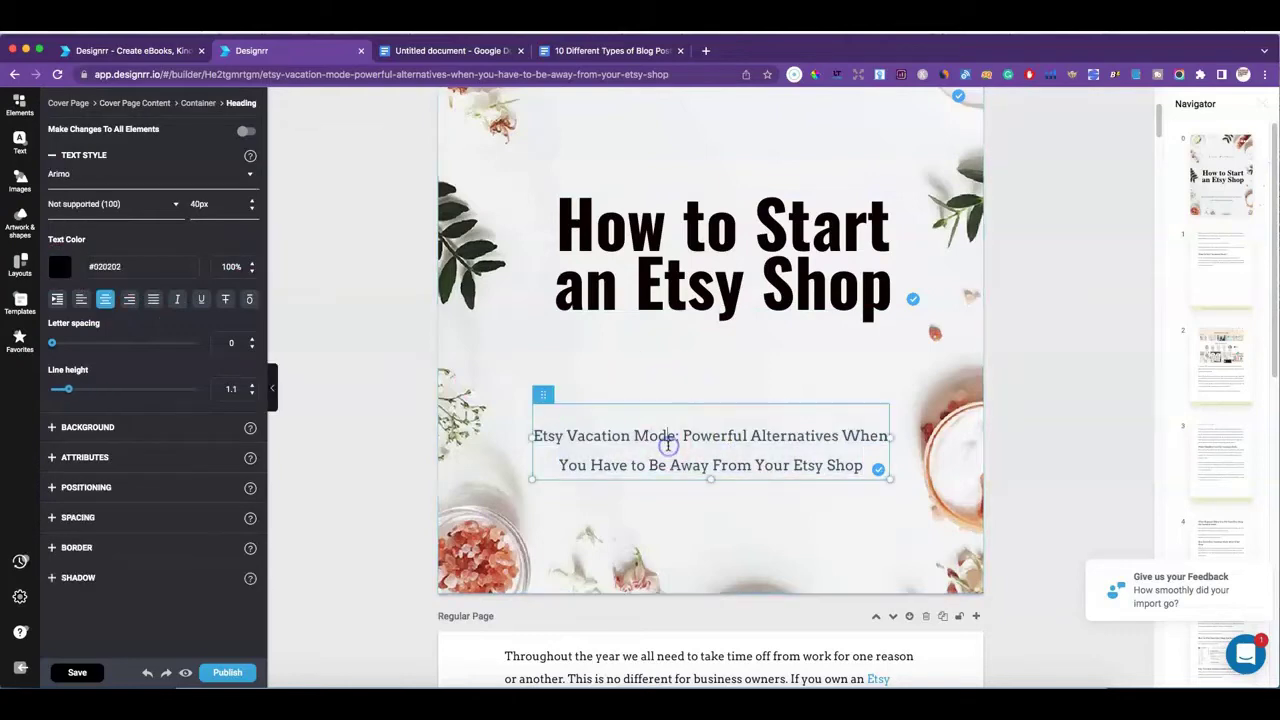
click(52, 268)
click(636, 447)
triple_click(538, 436)
click(686, 486)
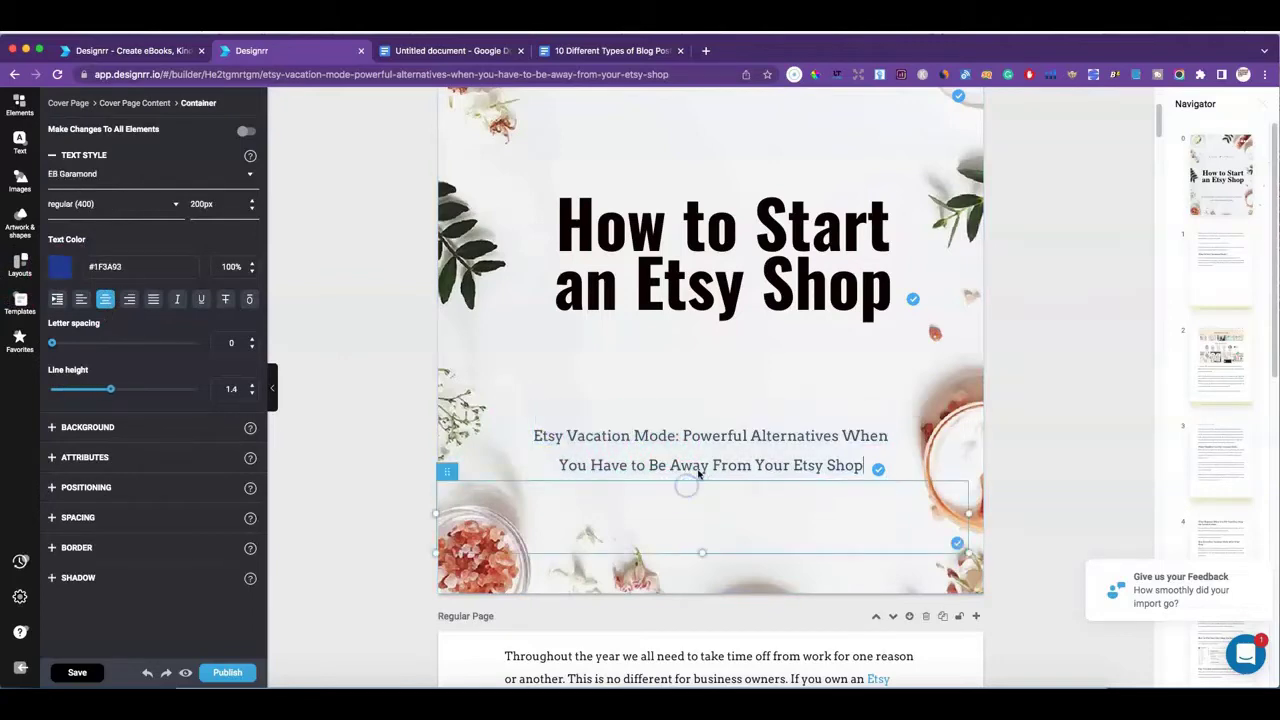
click(706, 437)
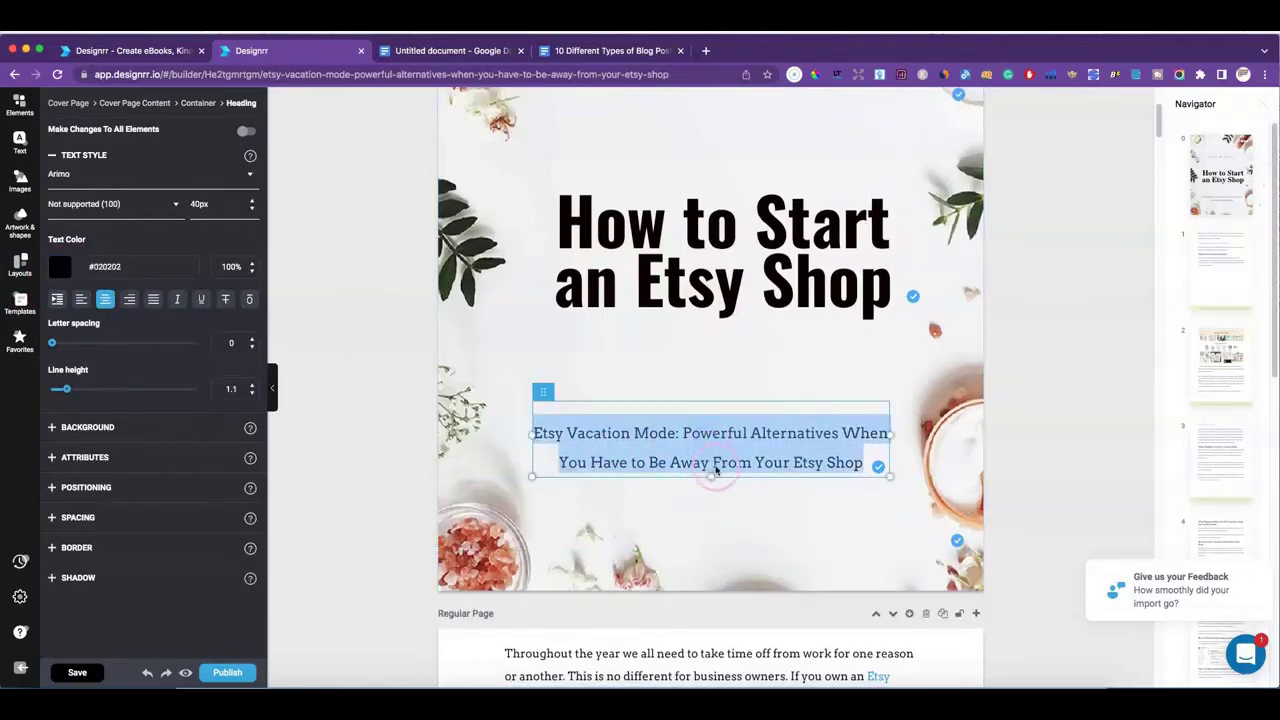
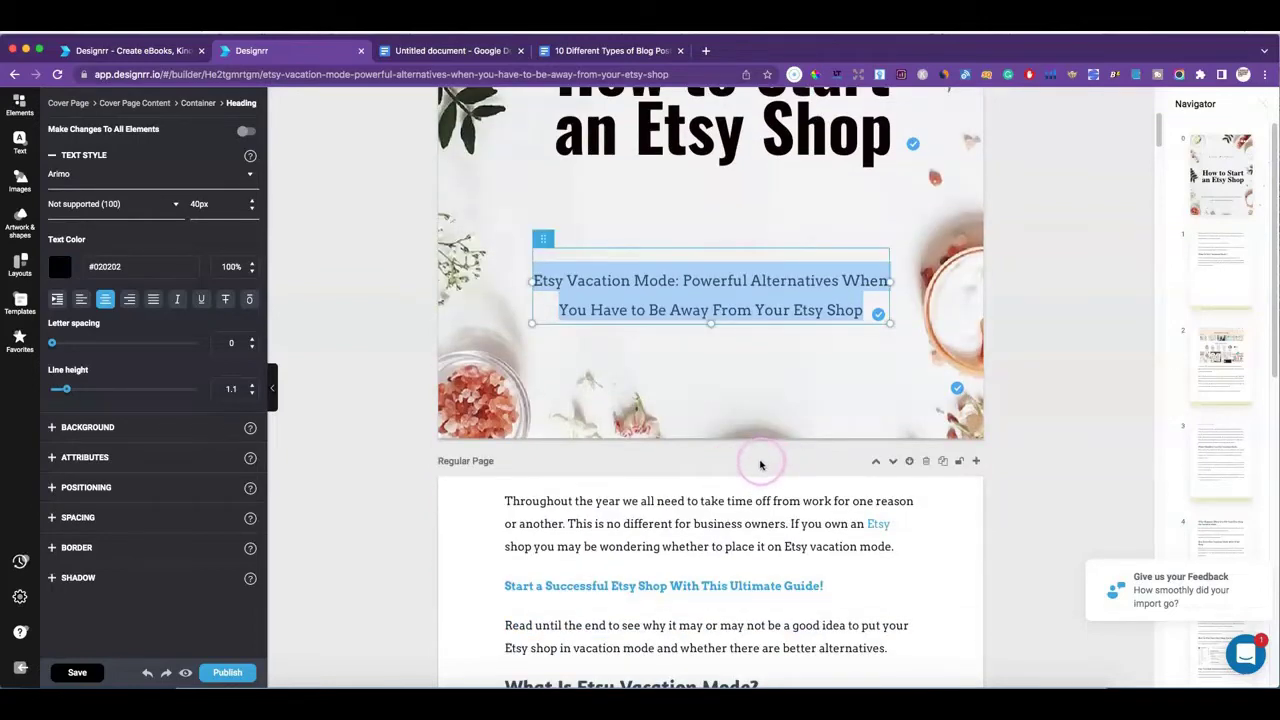
click(877, 467)
click(1020, 545)
click(944, 413)
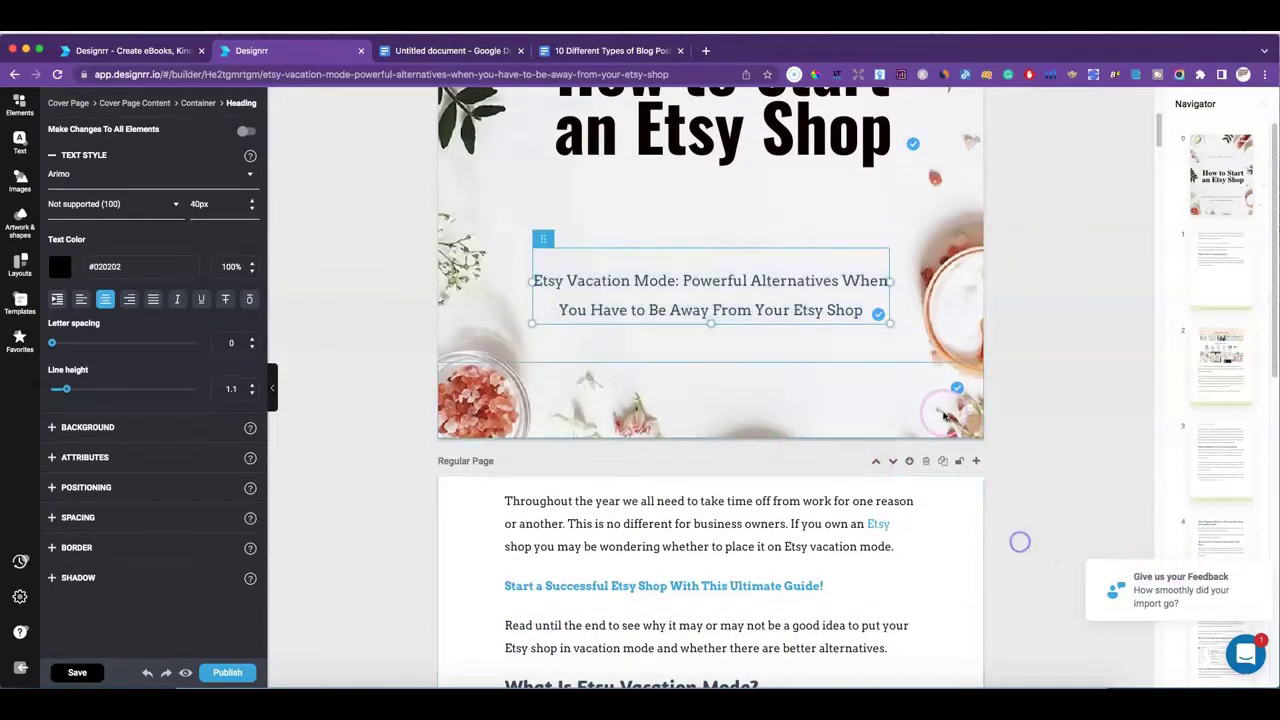
click(903, 403)
scroll(786, 443, down, 5)
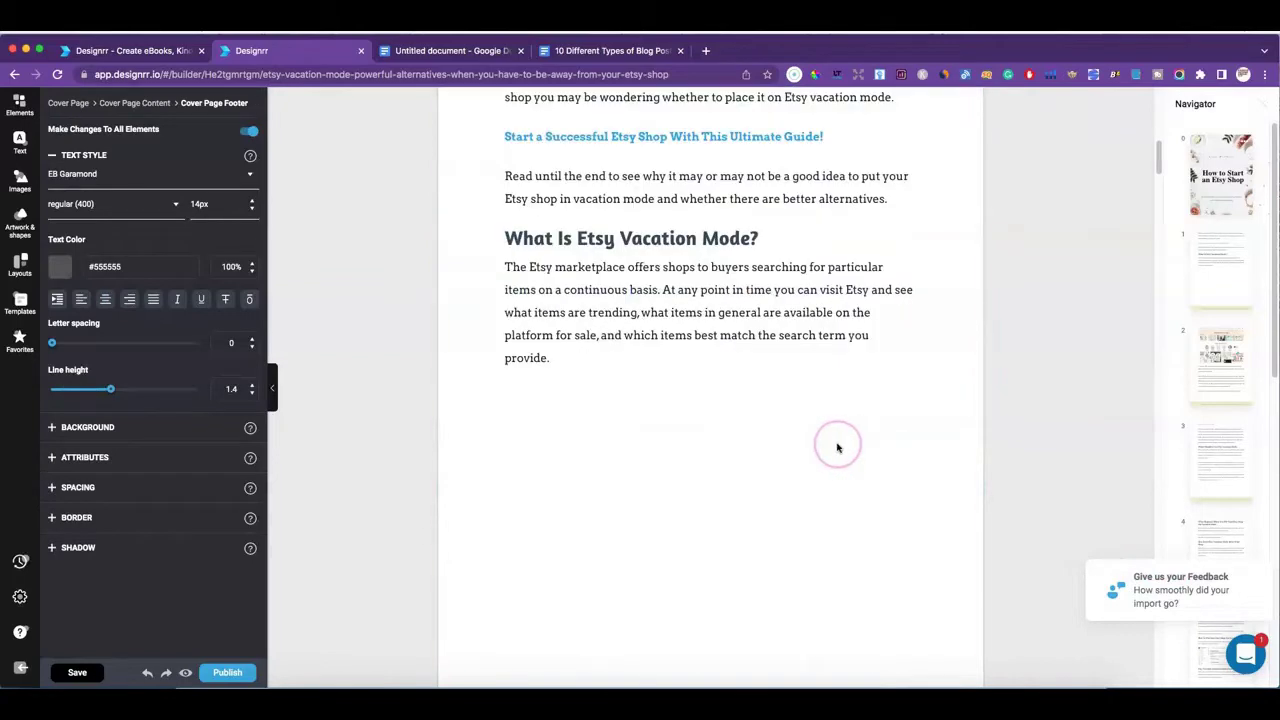
- Try to move the Etsy homepage screenshot off the second page
scroll(588, 450, down, 2)
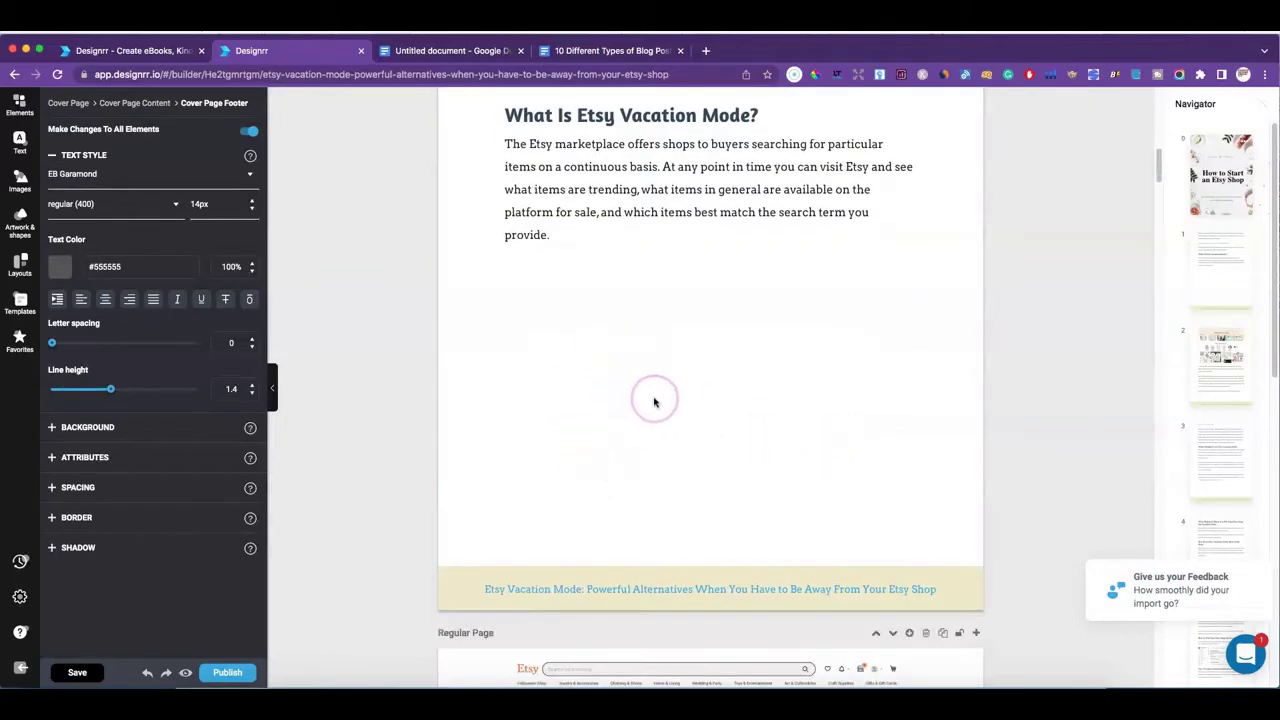
scroll(667, 405, down, 2)
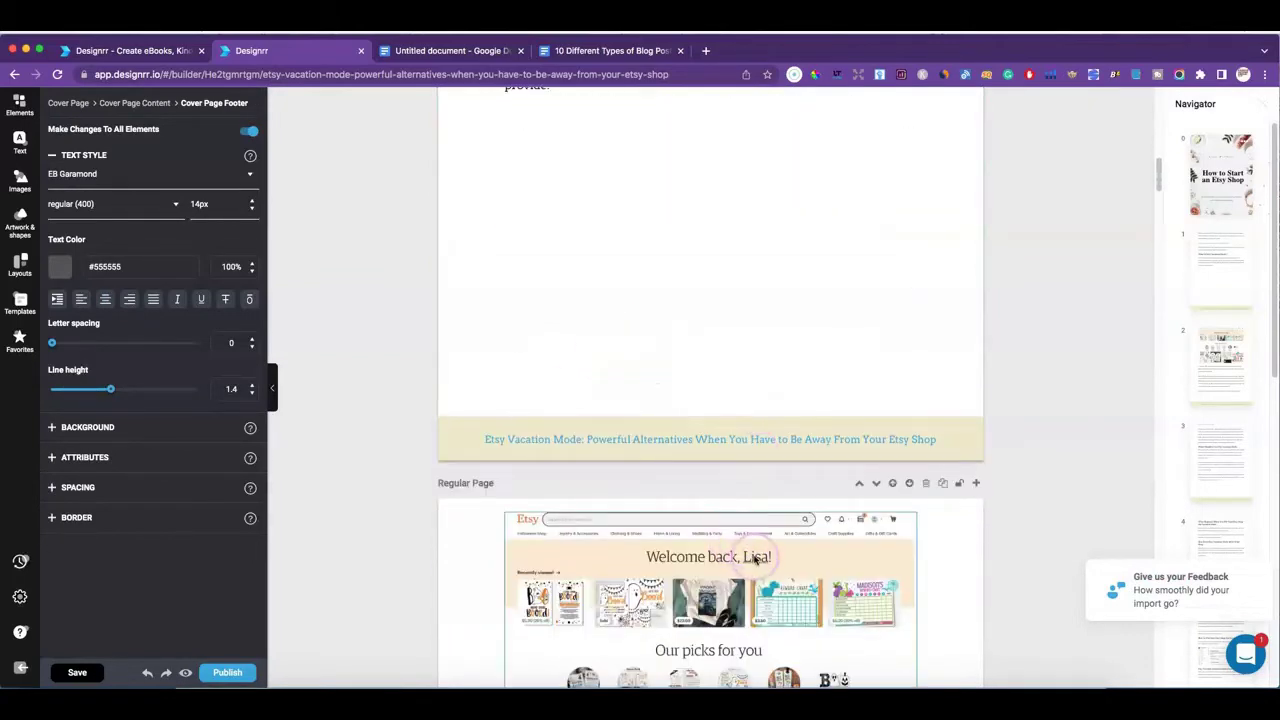
scroll(755, 558, up, 1)
click(538, 552)
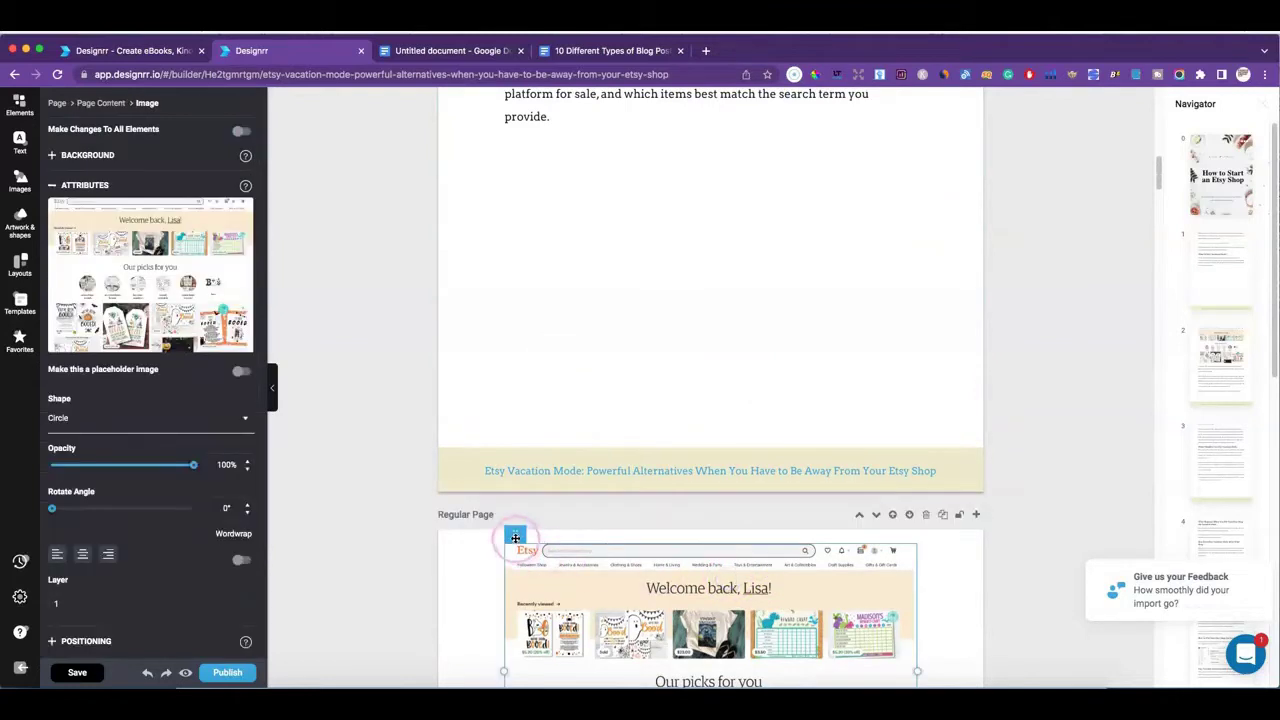
drag(515, 538, 739, 551)
scroll(729, 538, down, 2)
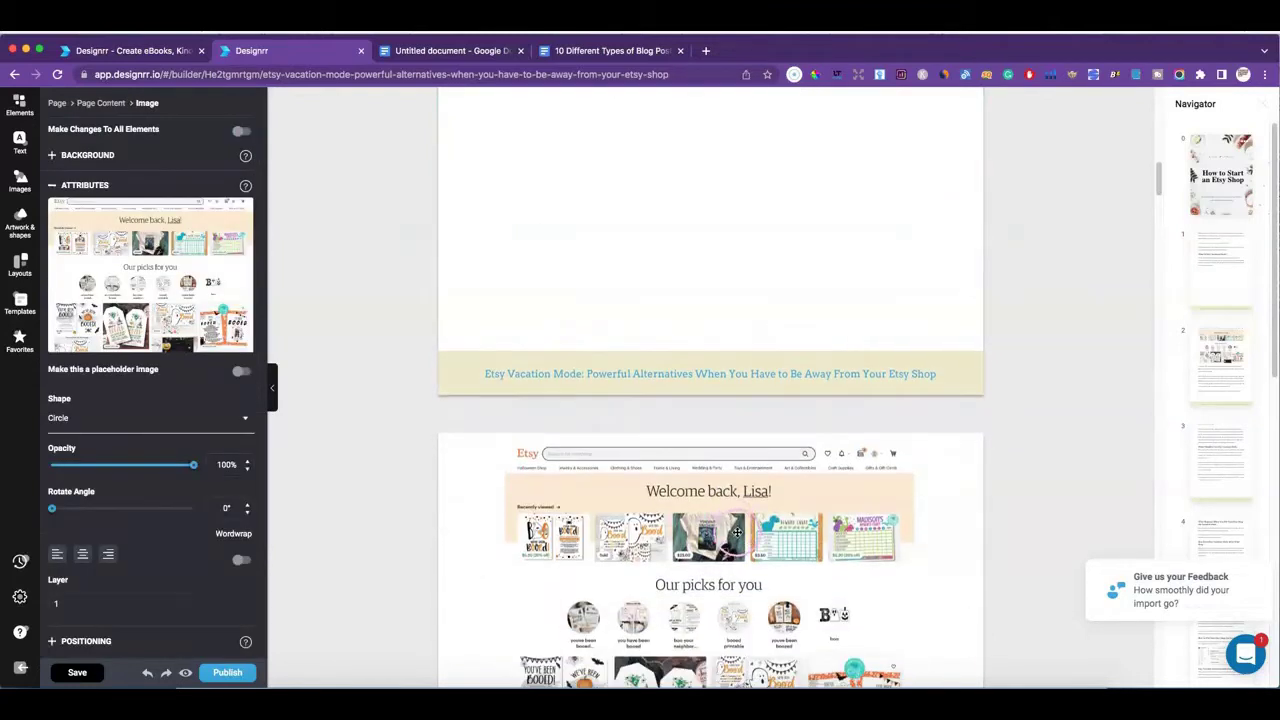
scroll(788, 530, down, 2)
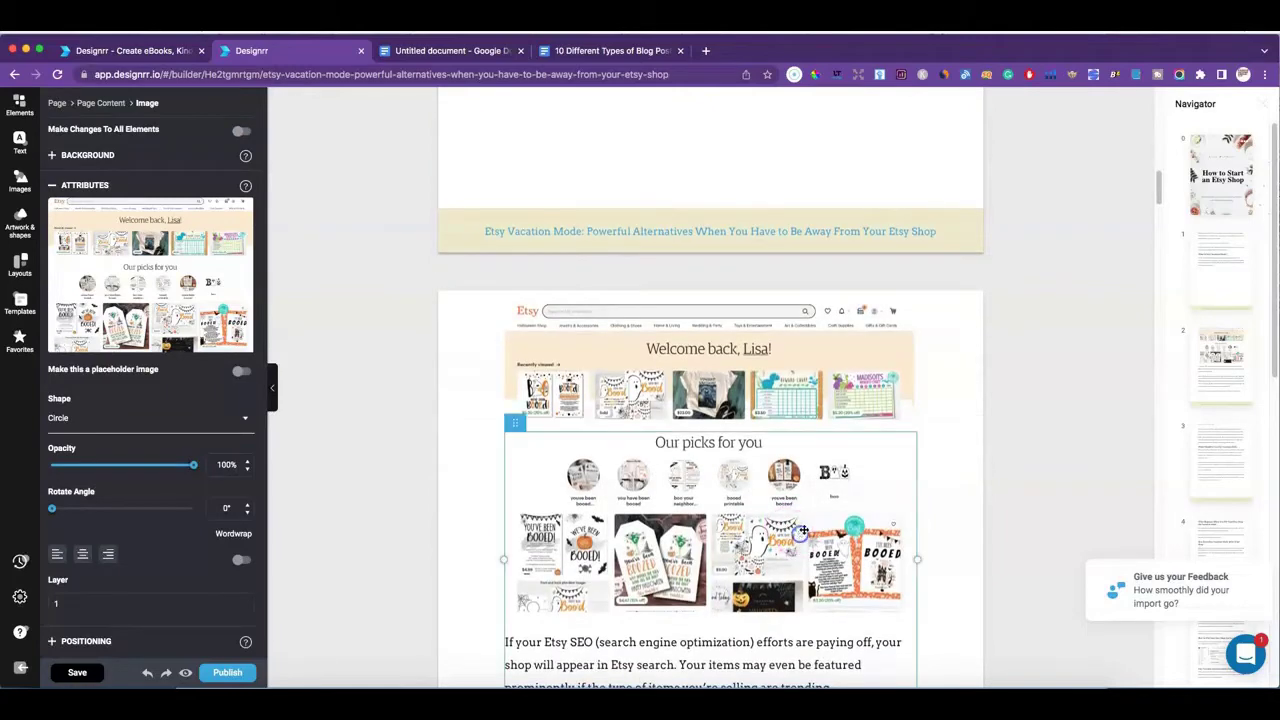
- Examine the spacing and blank gaps on the pages from the introduction to "What Happens When You Put Your Etsy Shop On Vacation Mode"
scroll(810, 456, down, 6)
scroll(810, 456, up, 12)
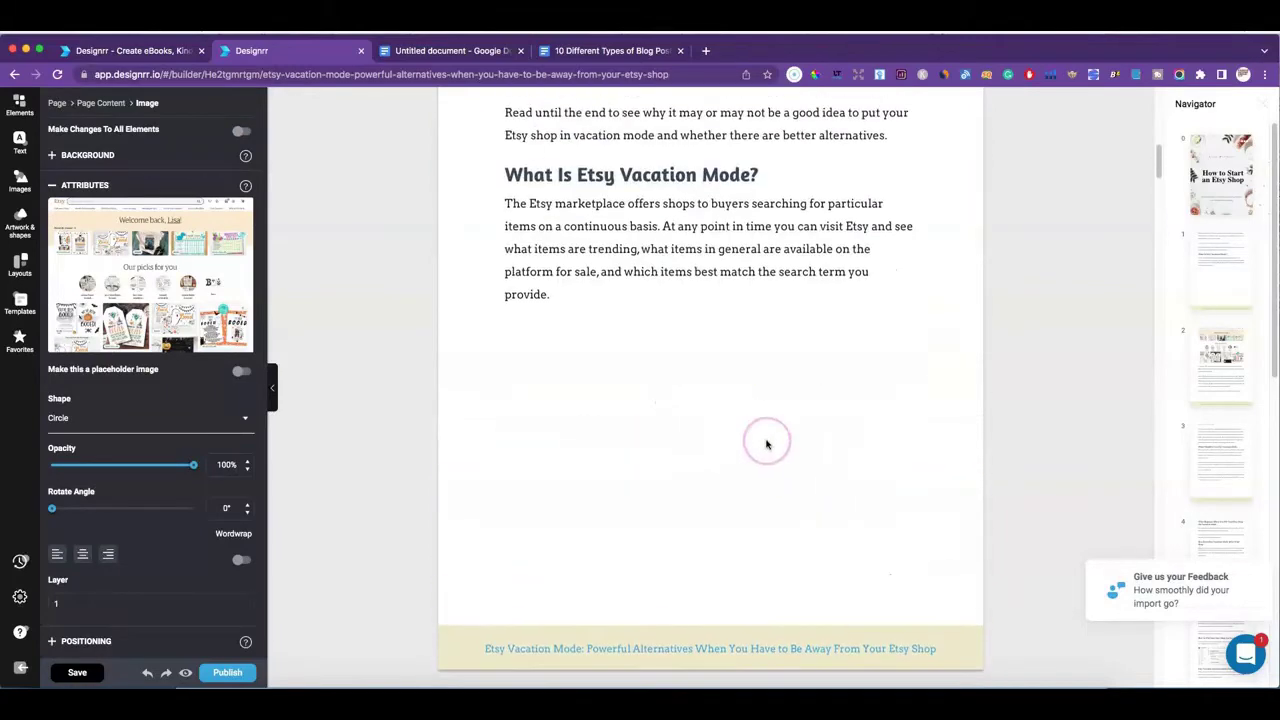
scroll(685, 341, up, 6)
scroll(766, 490, down, 6)
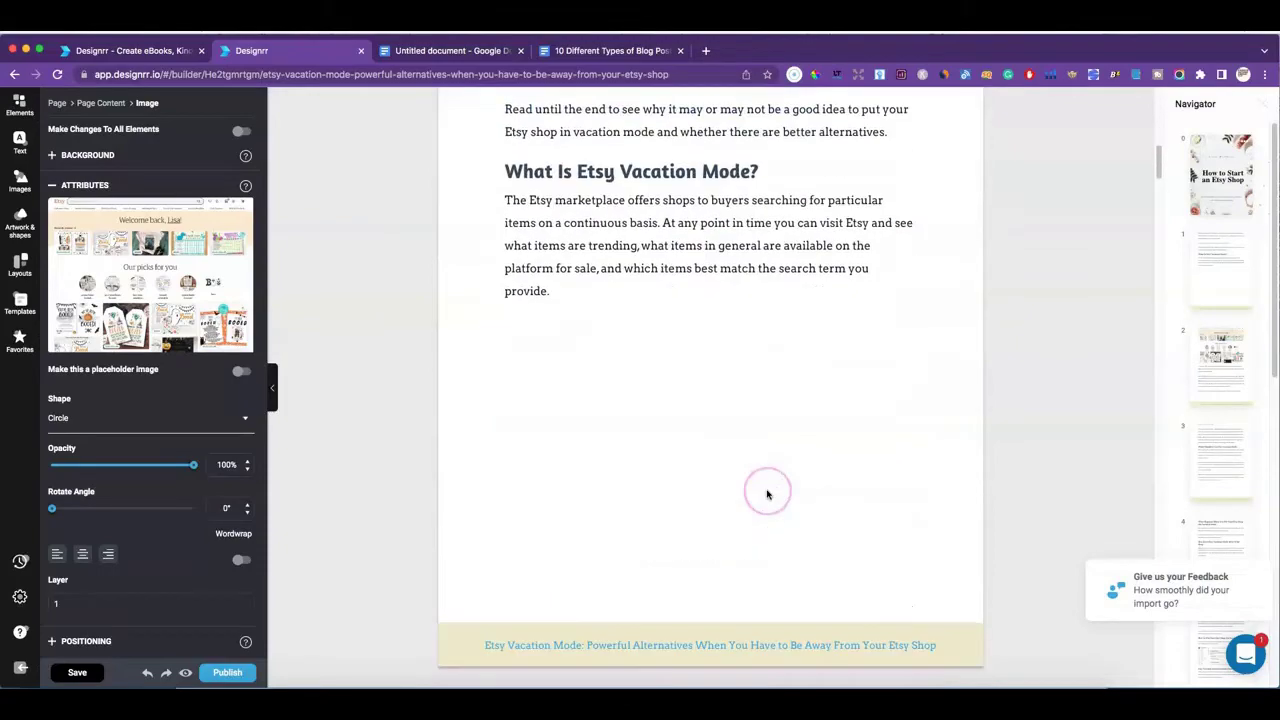
scroll(740, 469, down, 20)
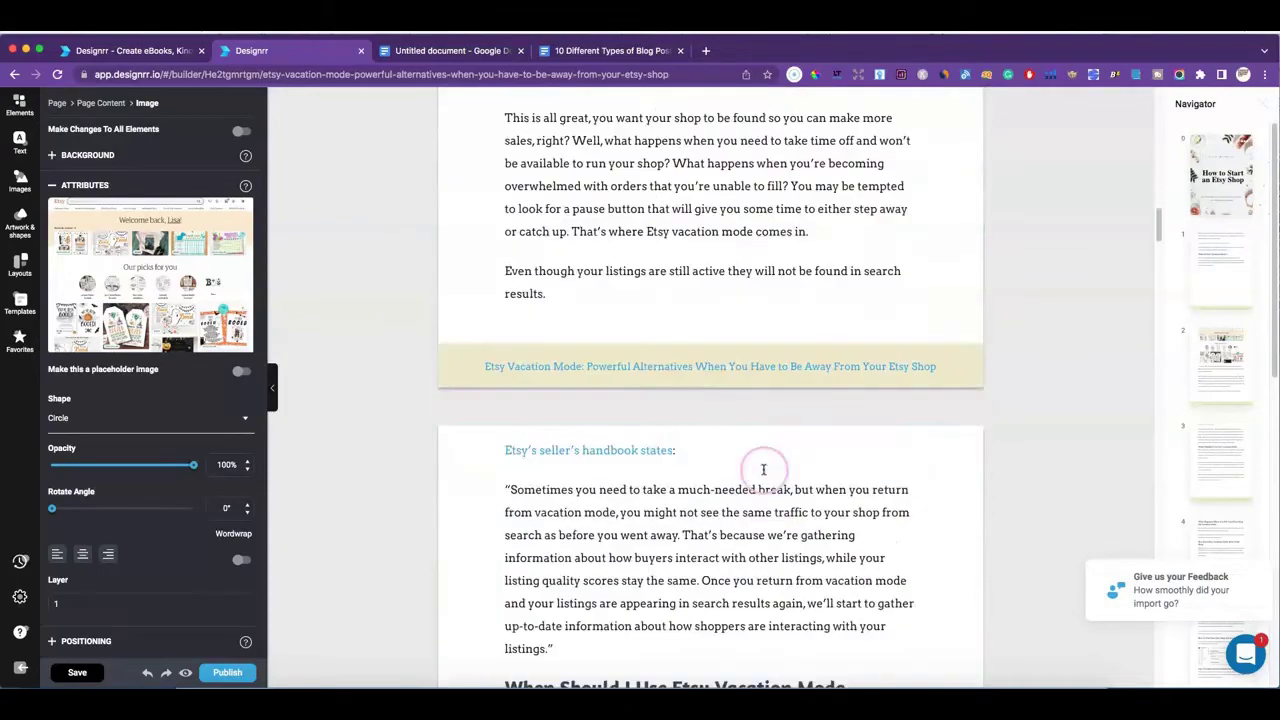
scroll(752, 484, down, 11)
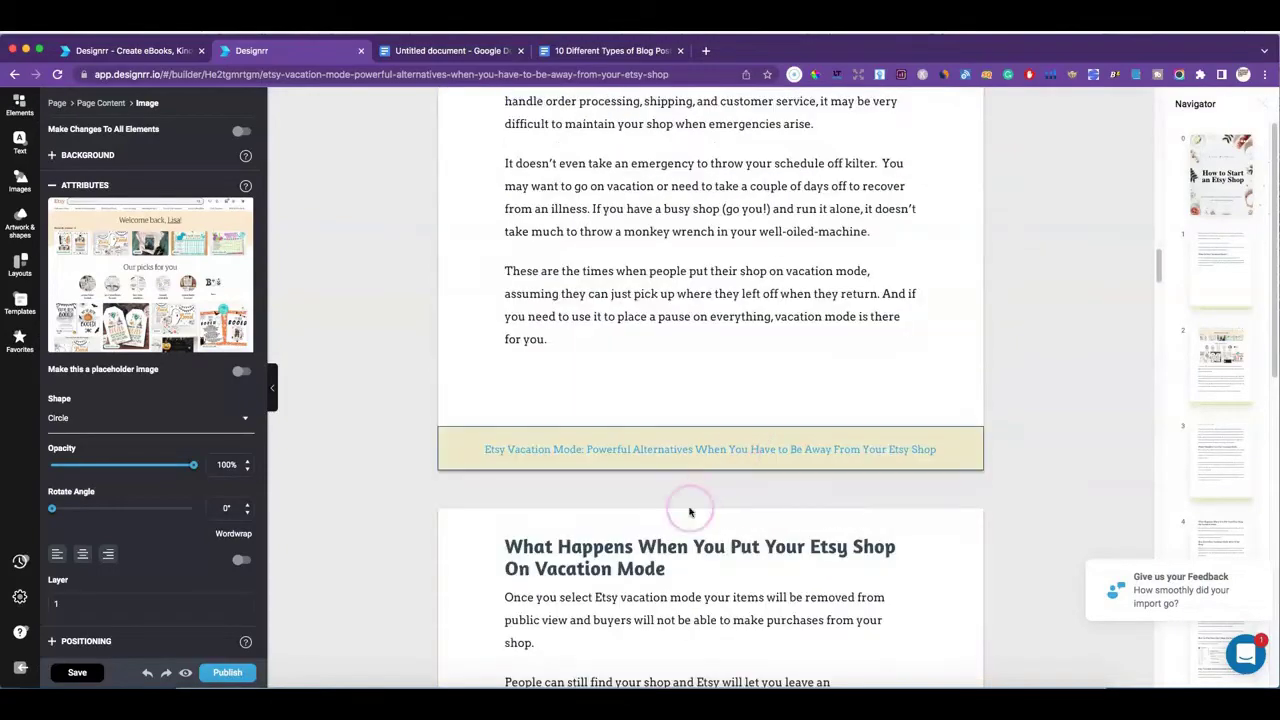
click(690, 451)
scroll(697, 450, down, 2)
click(572, 447)
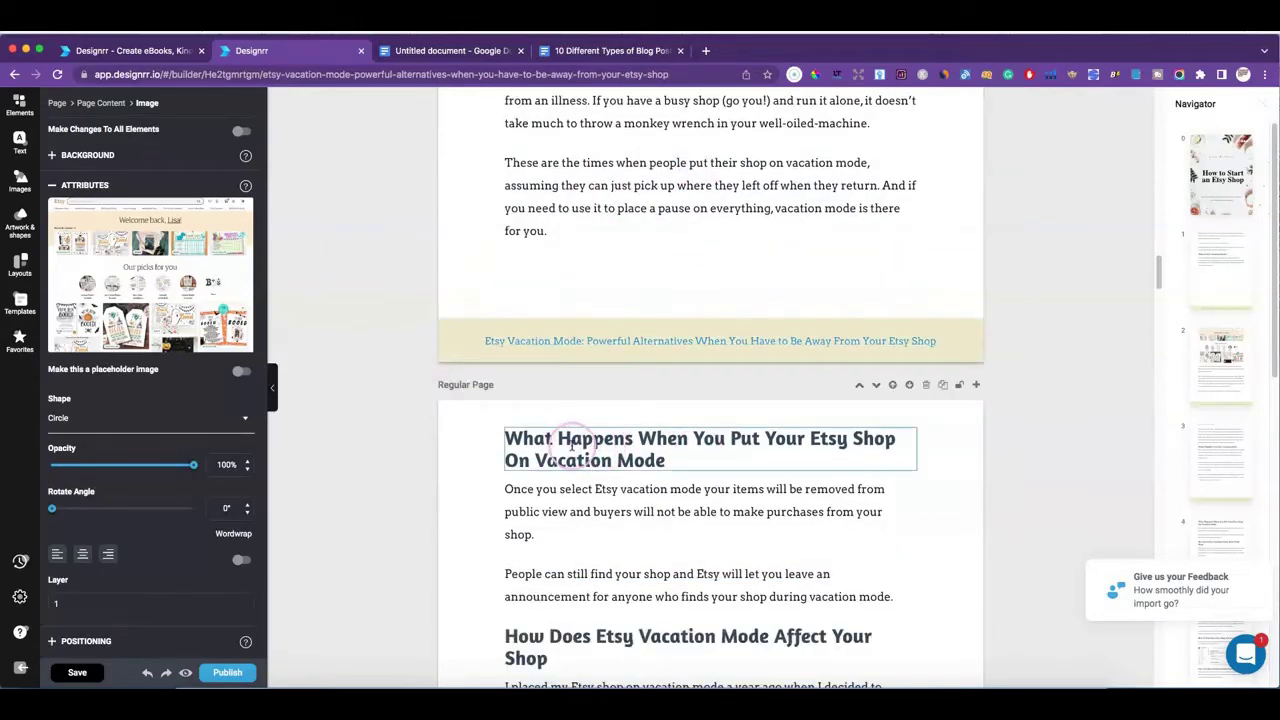
scroll(690, 455, down, 10)
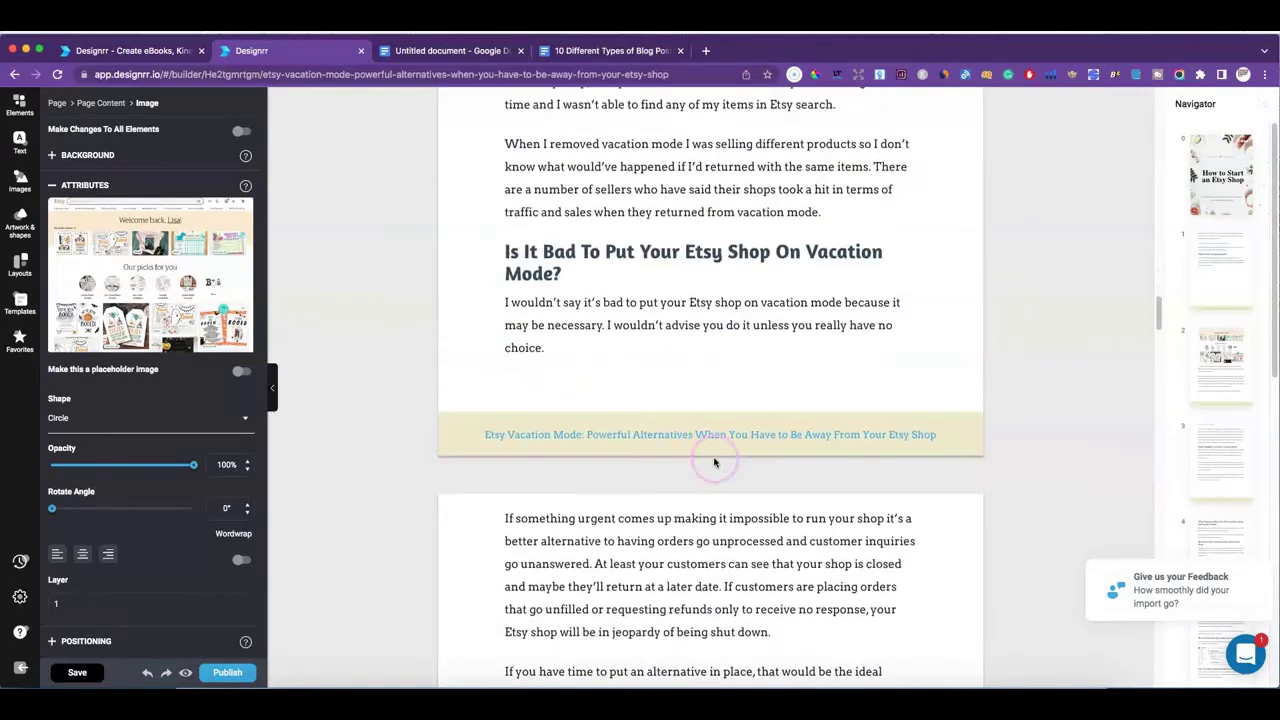
- Examine how the text splits across pages from "Is It Bad To Put Your Etsy Shop On Vacation Mode?" to "Four Alternatives To Etsy Vacation Mode"
click(713, 540)
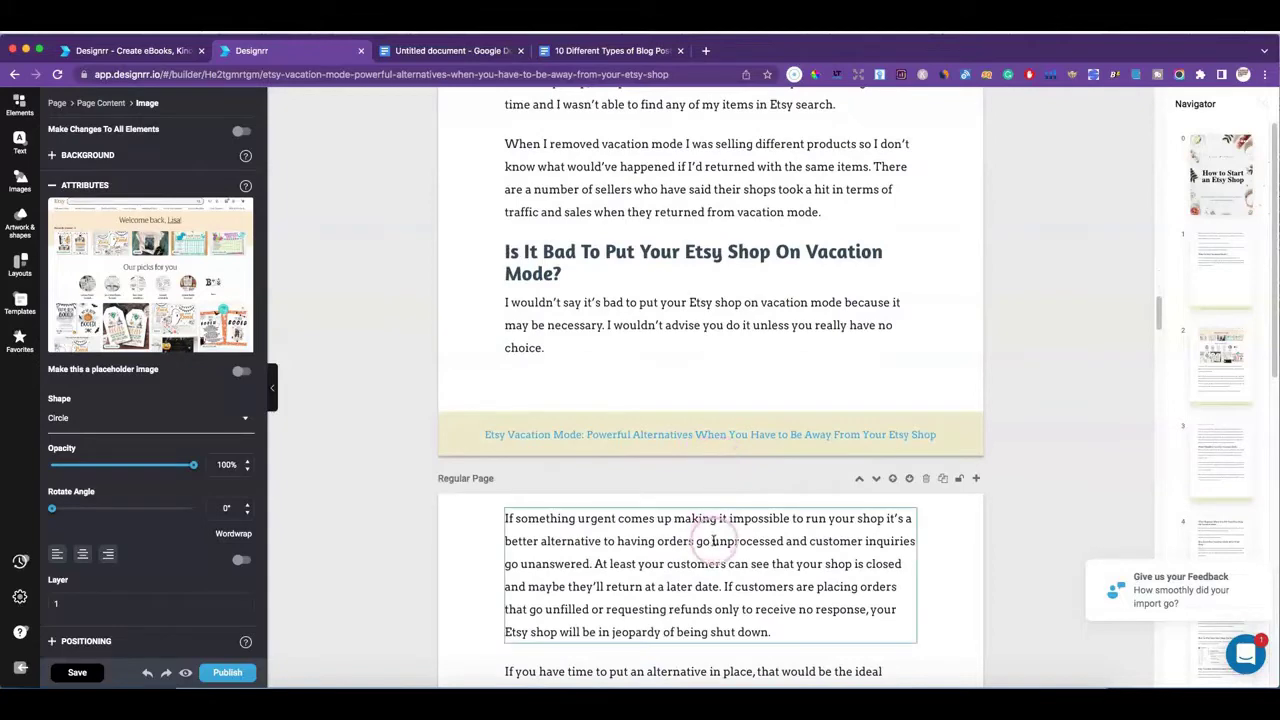
click(638, 347)
click(733, 501)
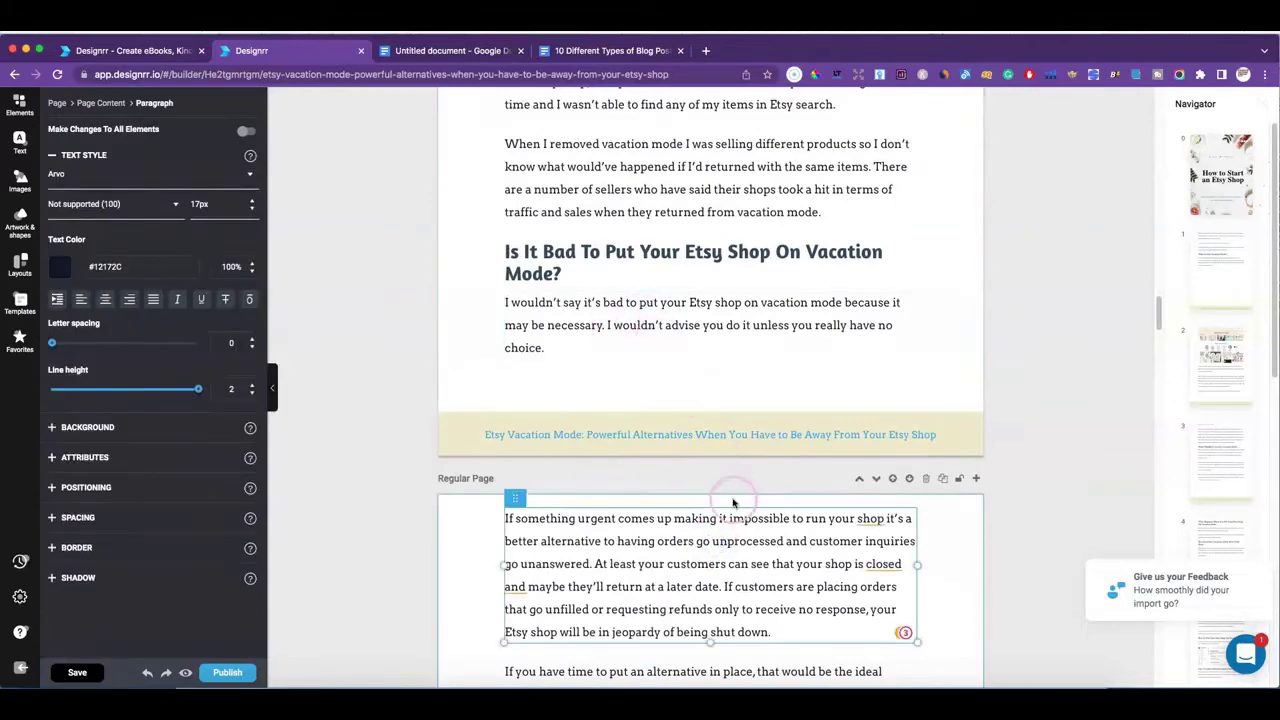
scroll(730, 509, down, 15)
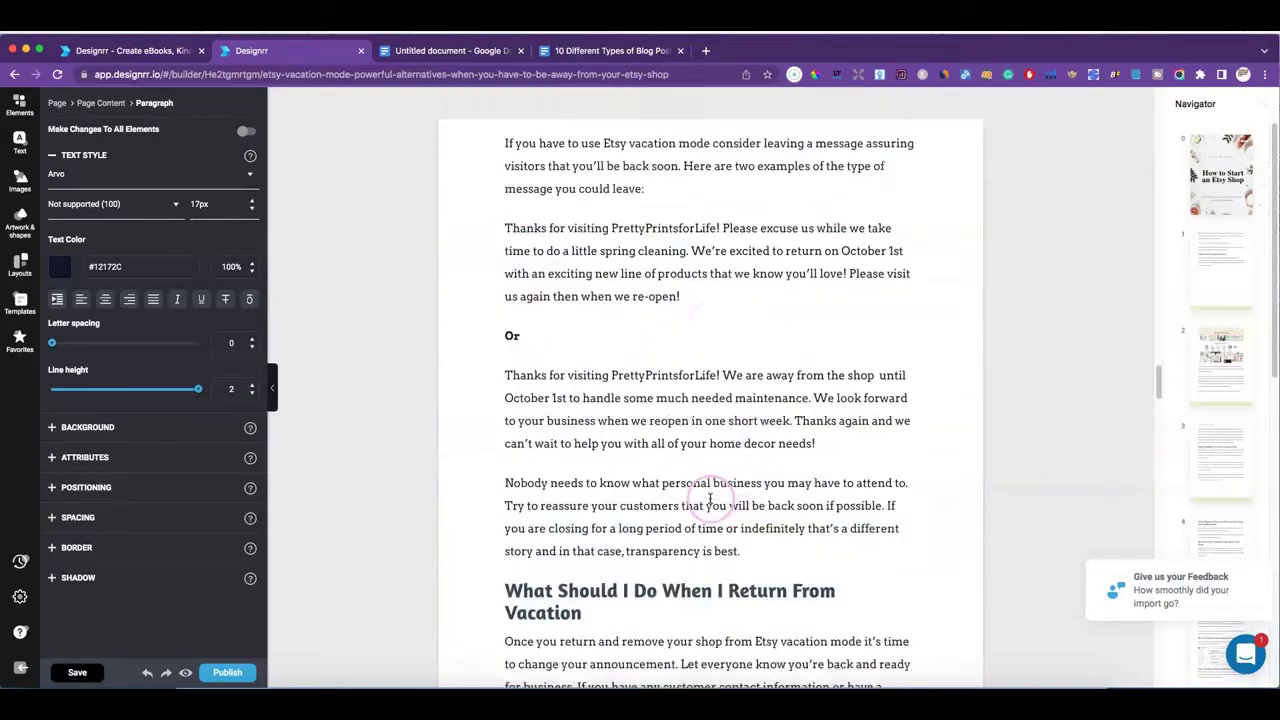
scroll(710, 502, down, 7)
scroll(709, 502, down, 10)
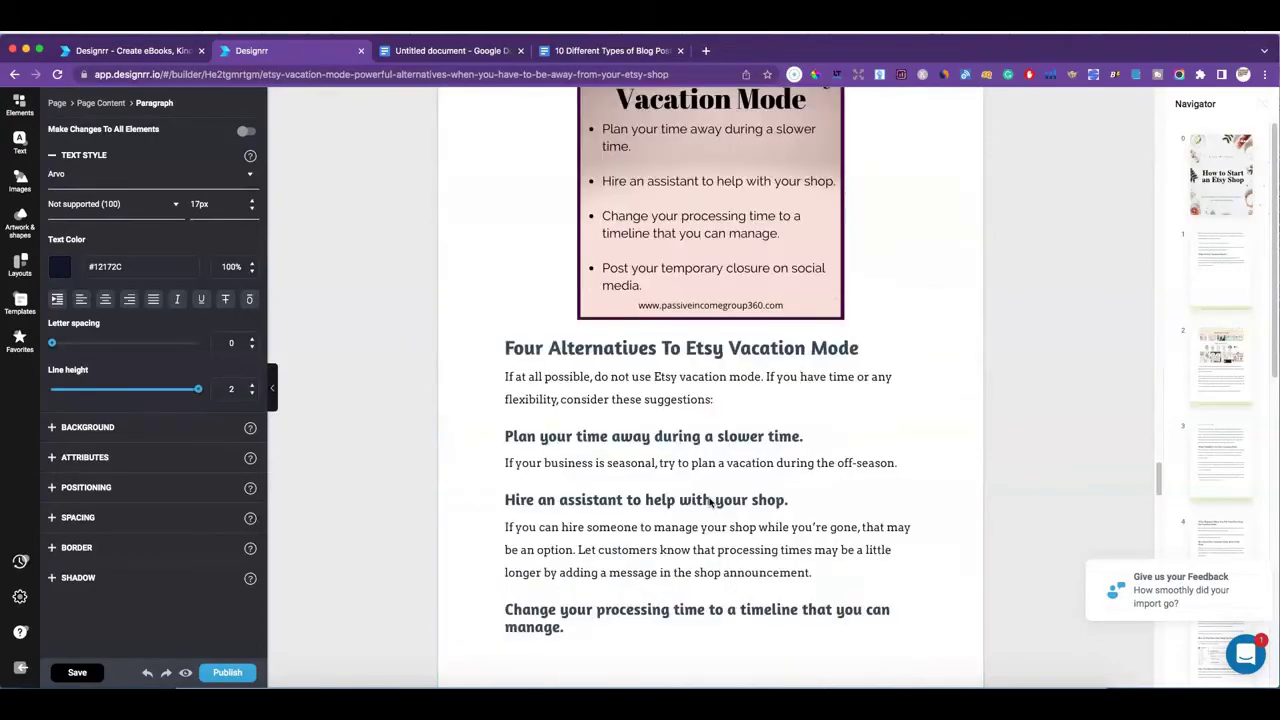
scroll(709, 502, up, 12)
scroll(709, 502, up, 15)
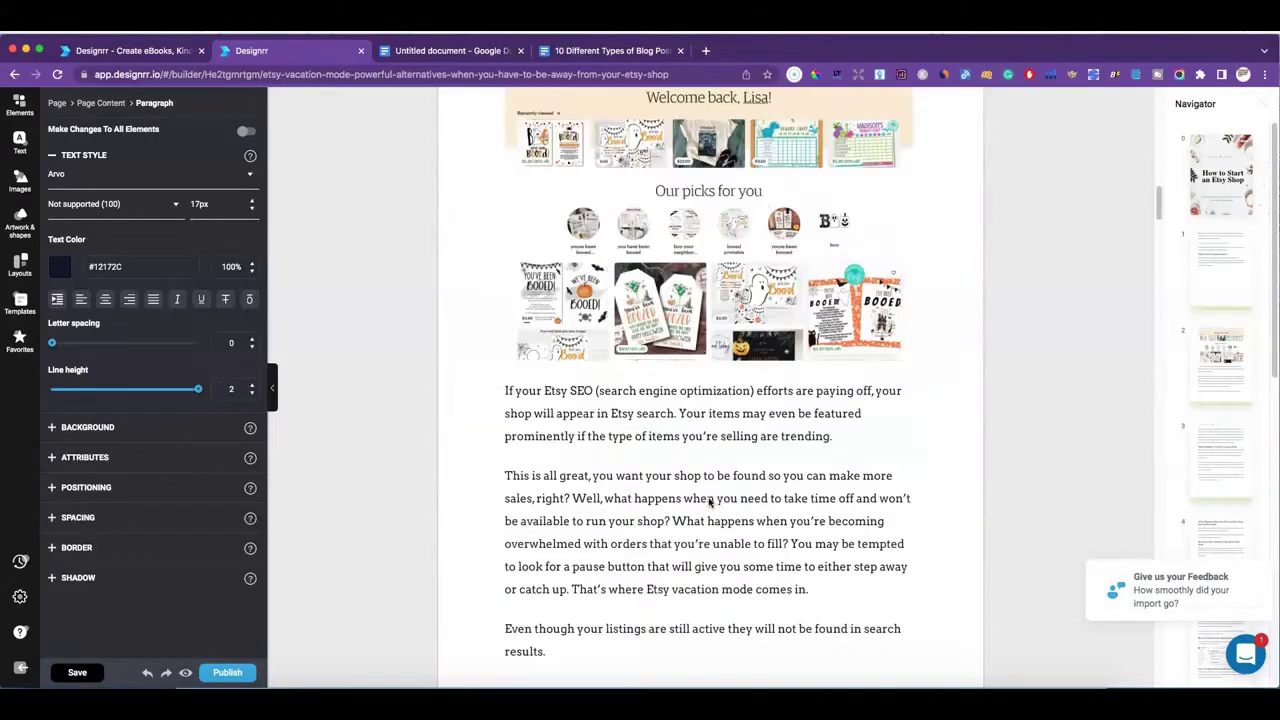
- Set the font size of all body paragraphs in the eBook to 13px, applying the change to all elements
scroll(709, 502, down, 5)
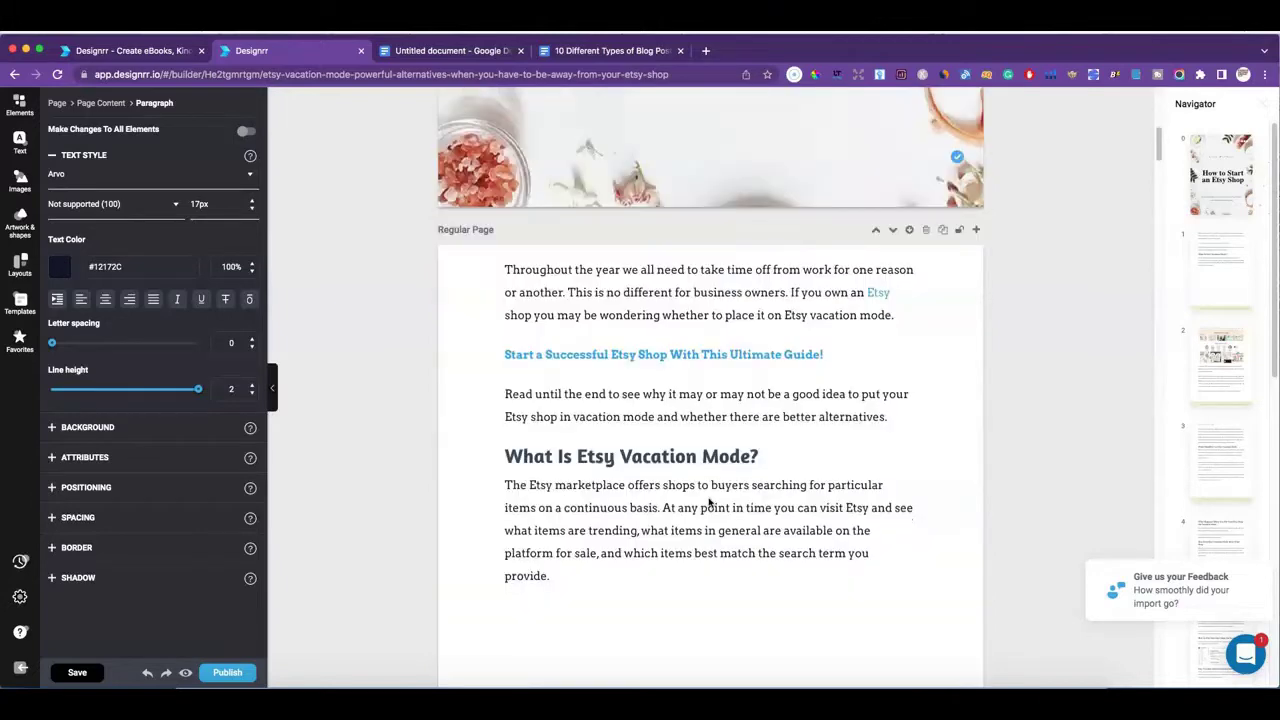
scroll(709, 502, down, 1)
click(603, 260)
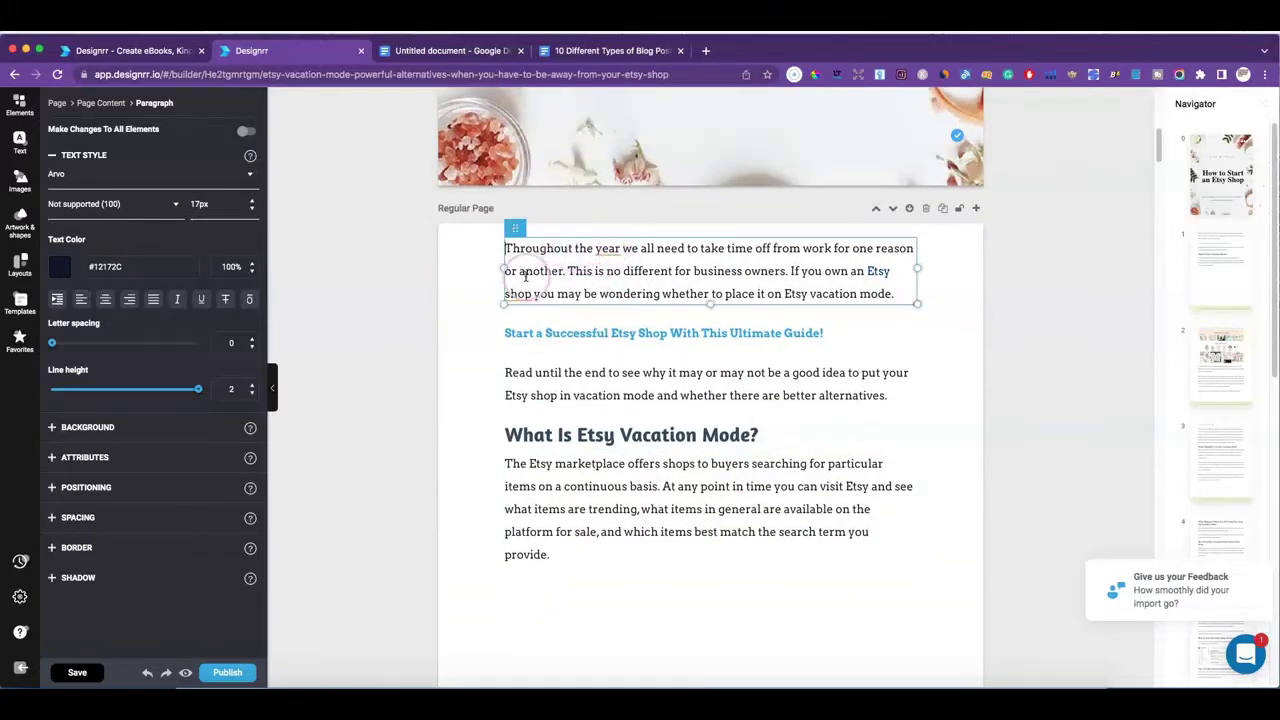
click(771, 221)
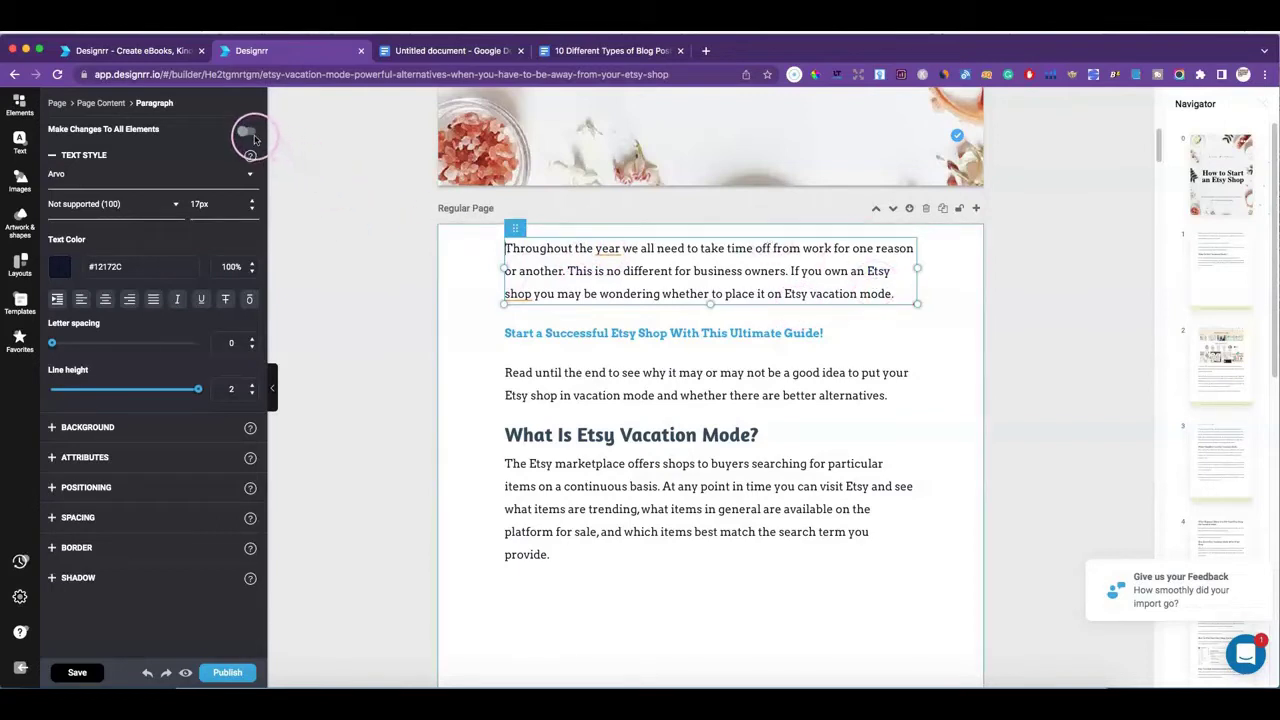
click(553, 241)
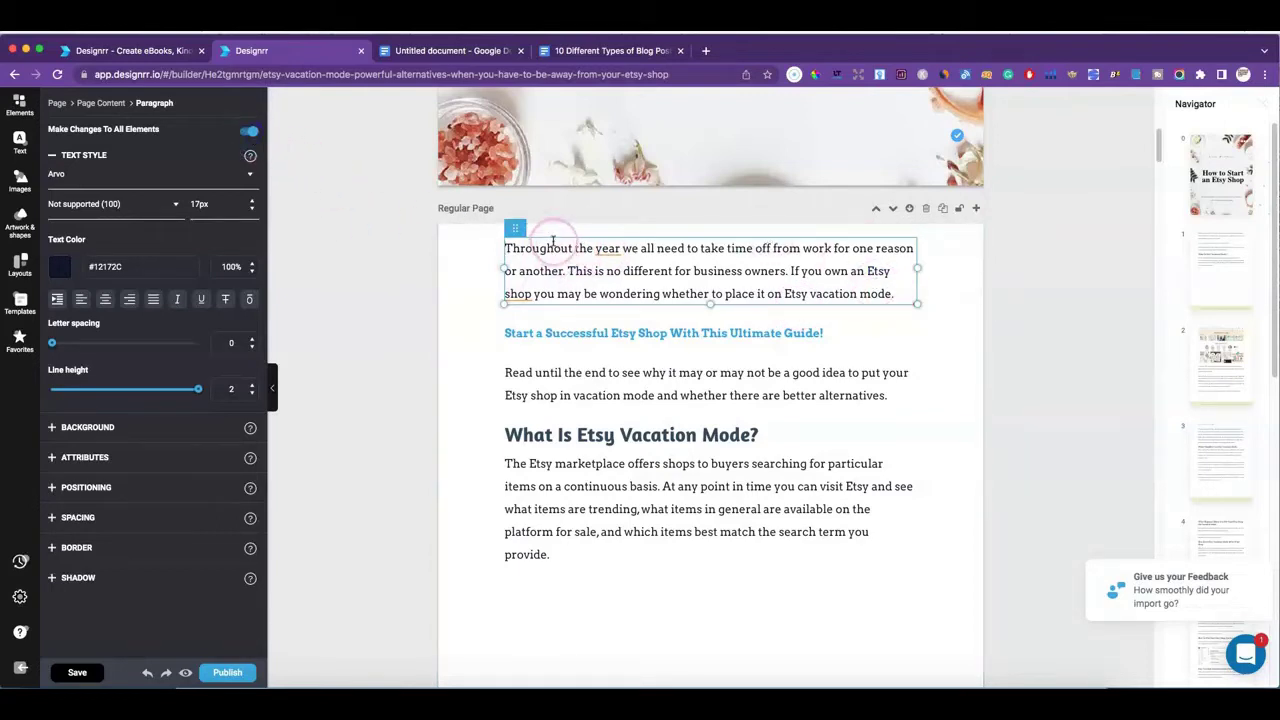
click(607, 477)
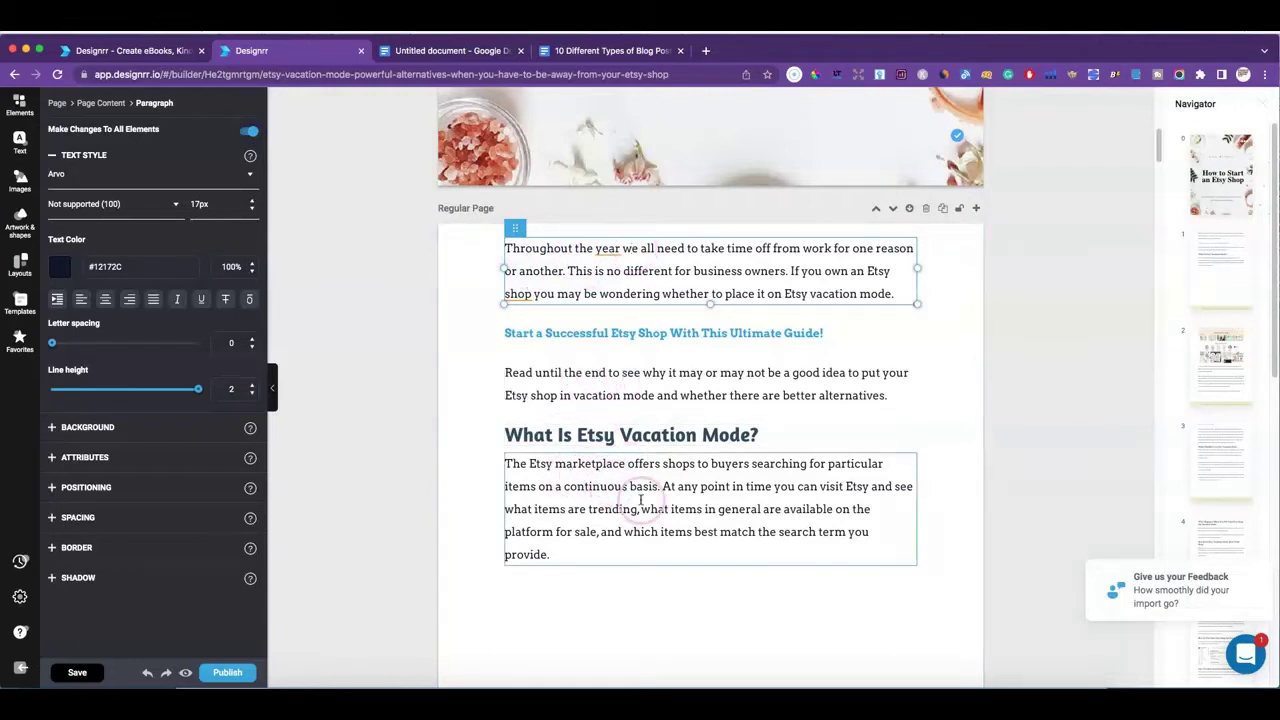
click(251, 211)
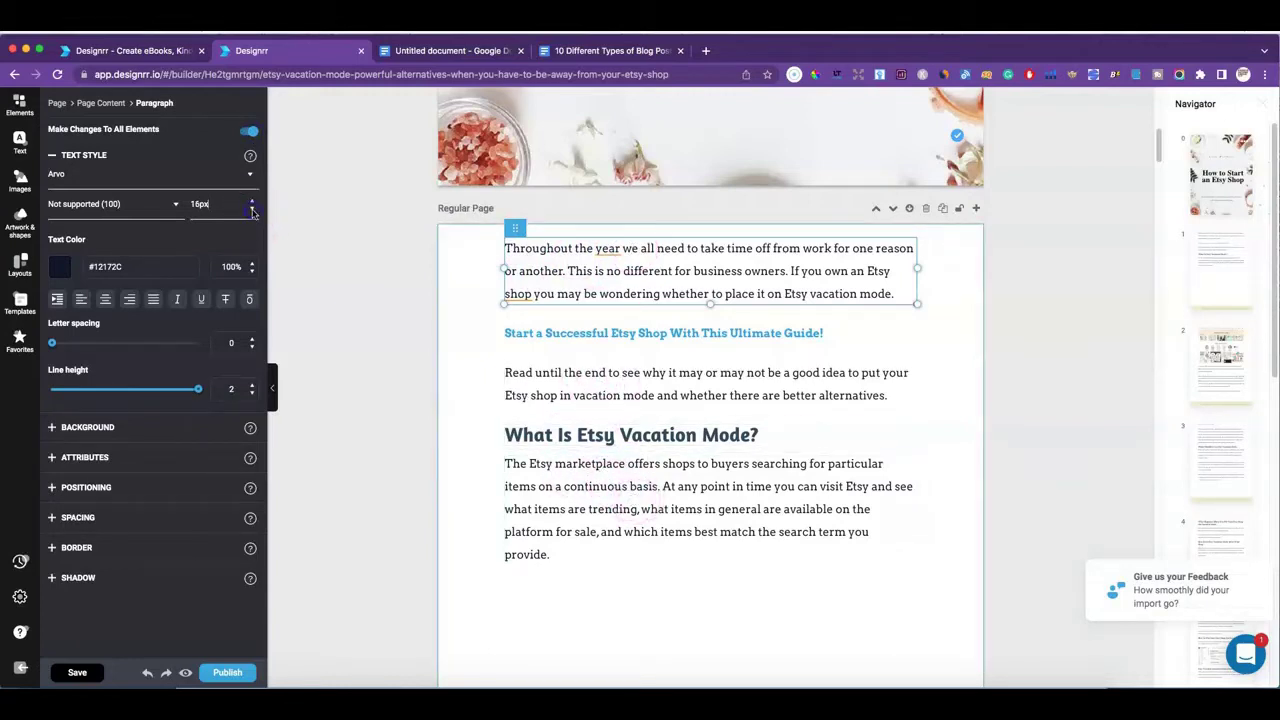
click(252, 210)
click(252, 210)
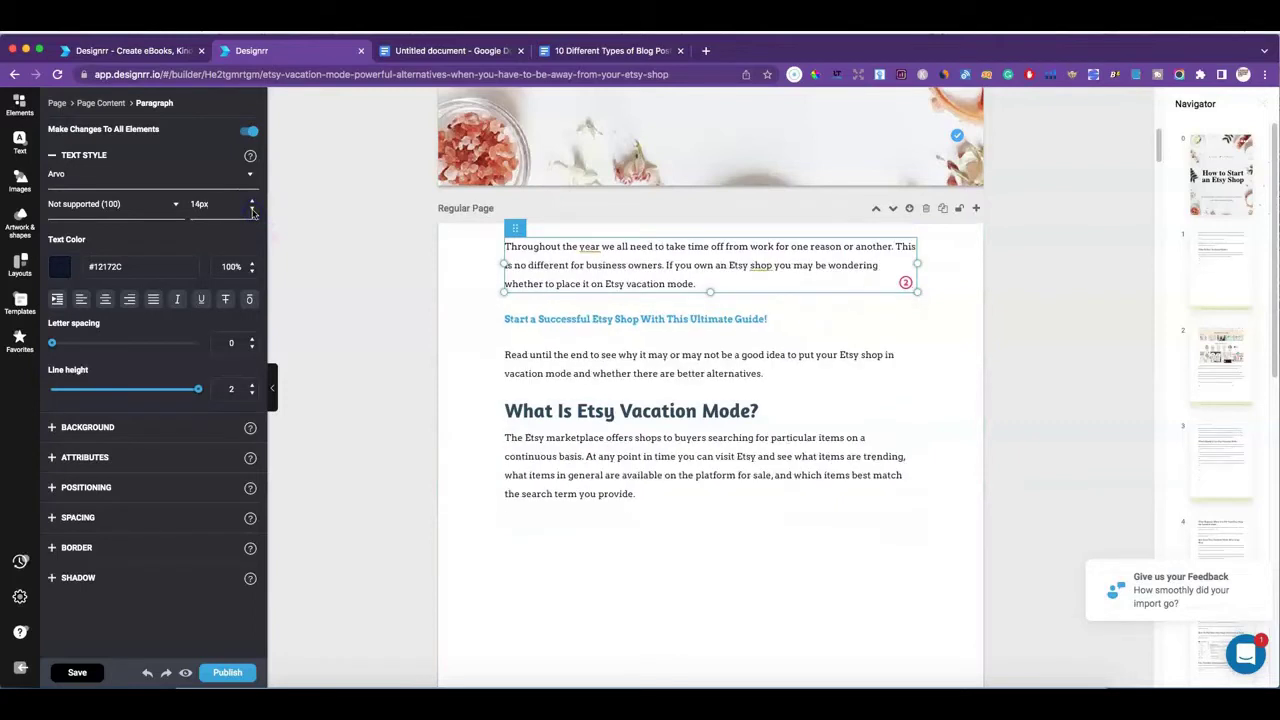
click(252, 210)
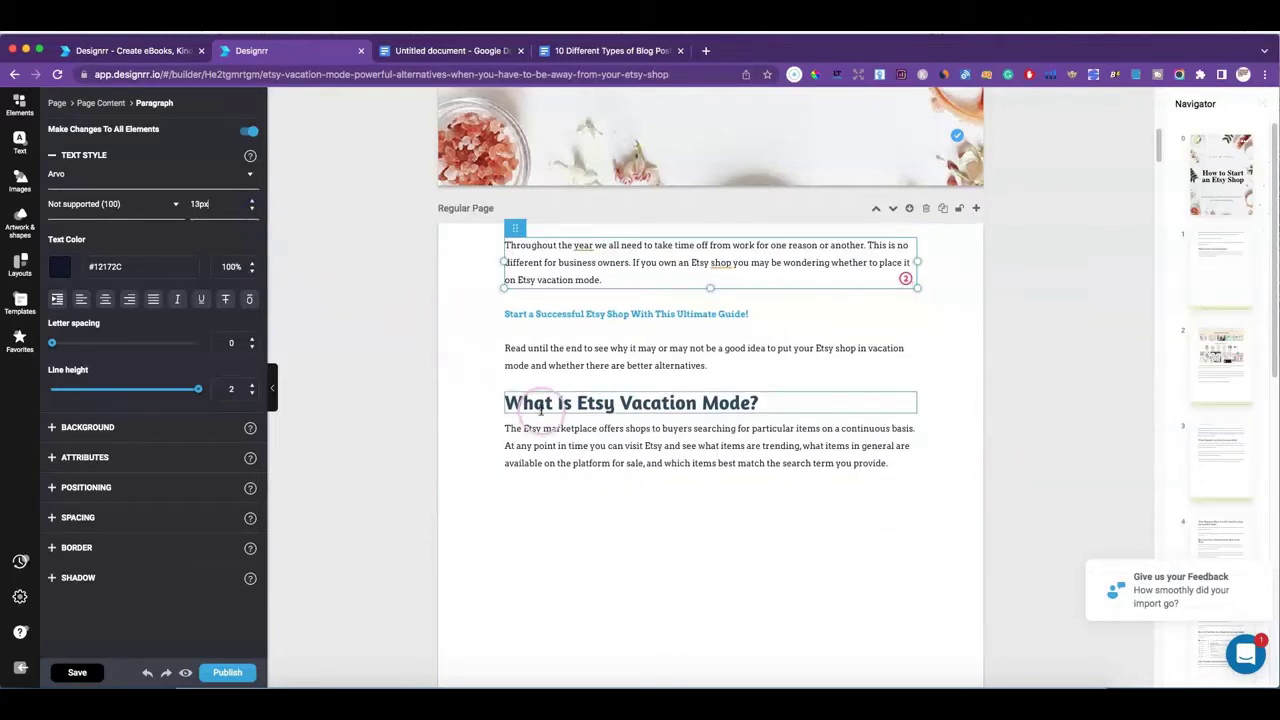
- Set the font size of all section headings like "What Is Etsy Vacation Mode?" to 20px, applying the change to all elements
click(545, 403)
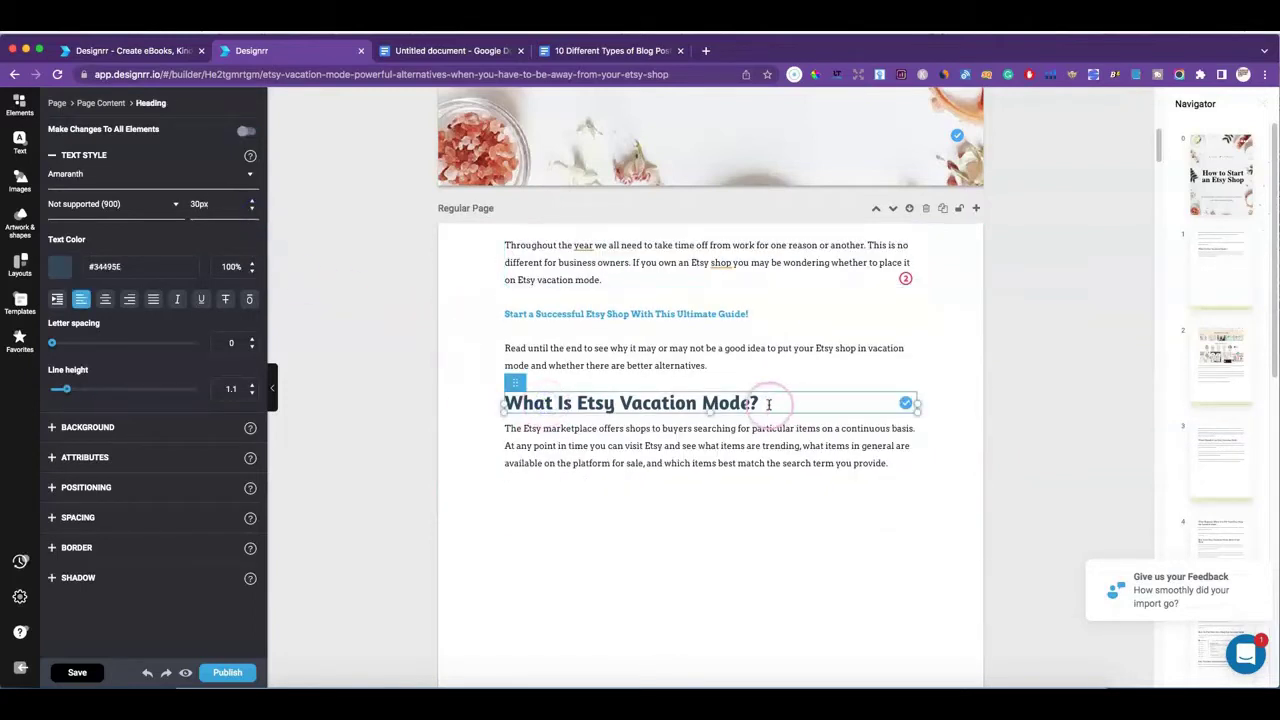
click(309, 150)
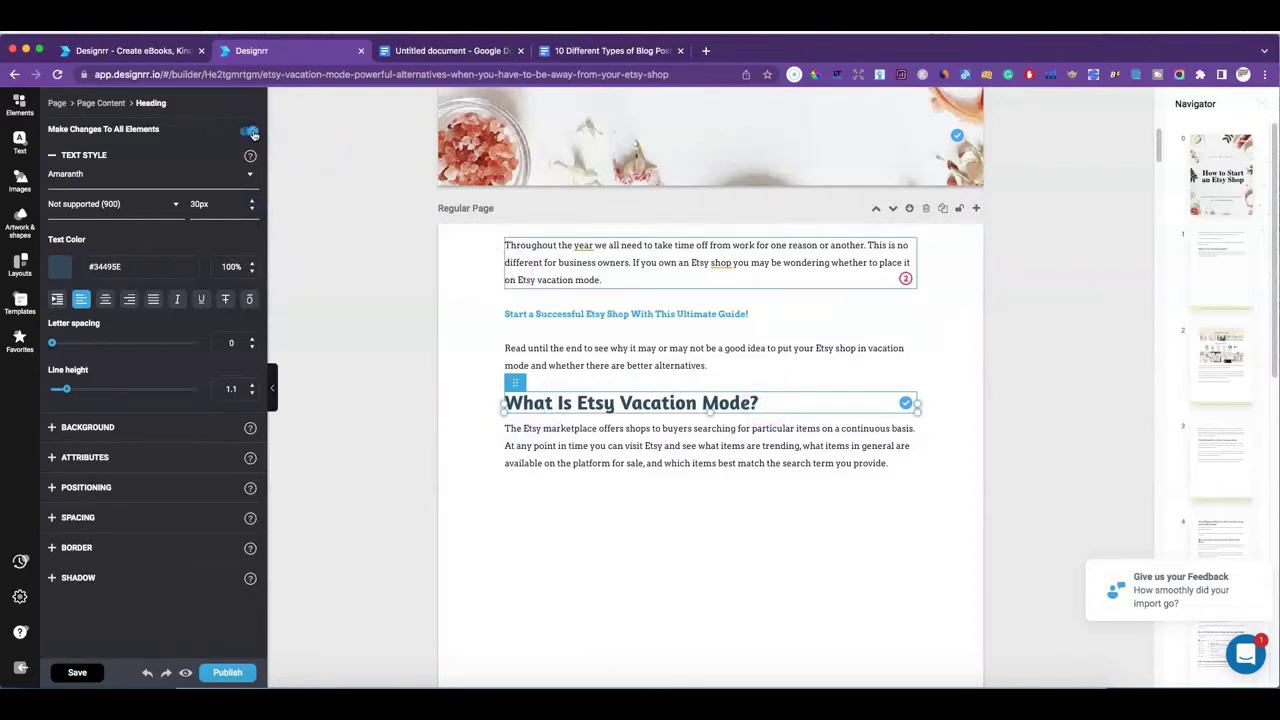
click(253, 210)
click(253, 210)
click(253, 210)
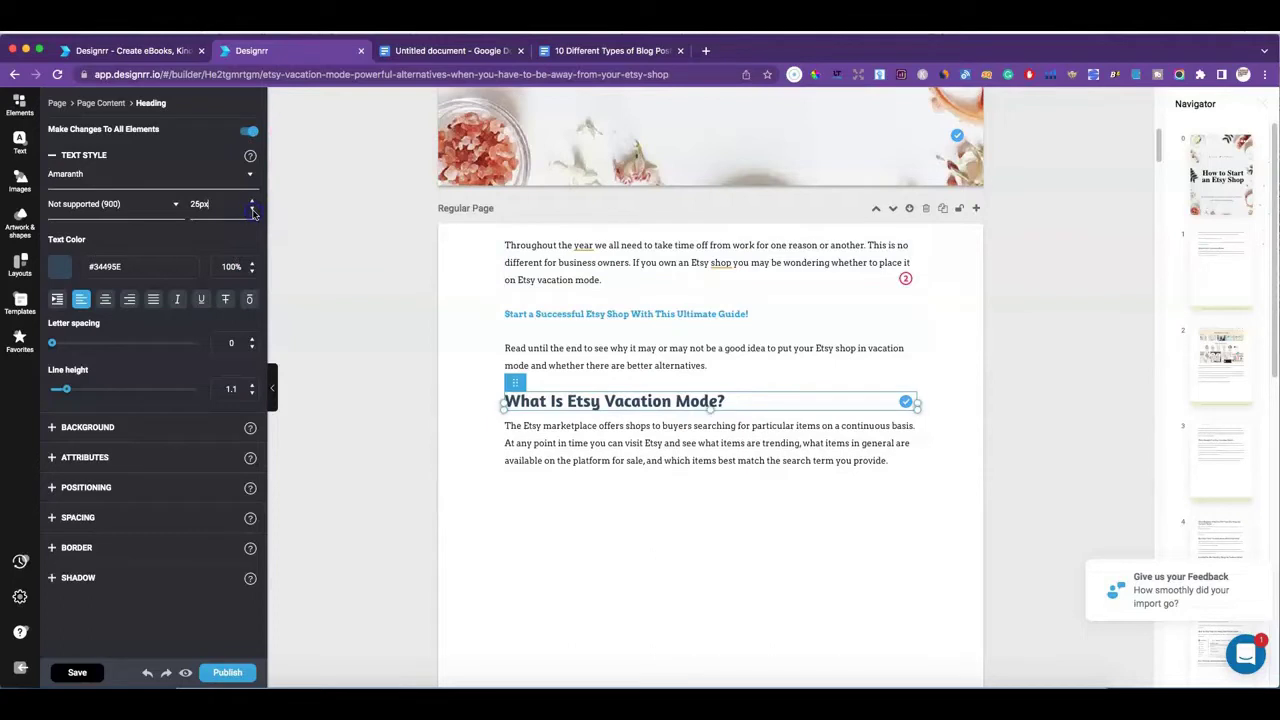
click(253, 210)
click(253, 210)
click(253, 210)
click(253, 210)
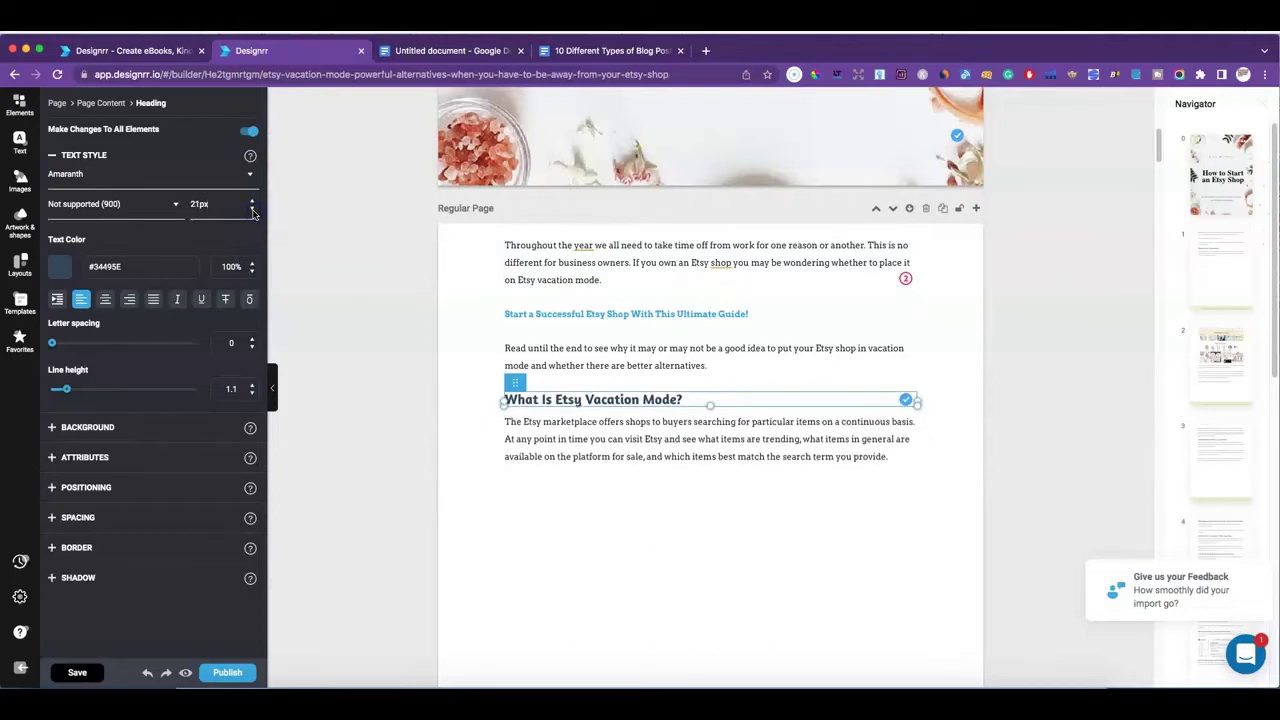
click(608, 471)
click(694, 508)
- Move the Etsy homepage screenshot to the first regular page, below the "What Is Etsy Vacation Mode?" paragraph
scroll(694, 506, down, 5)
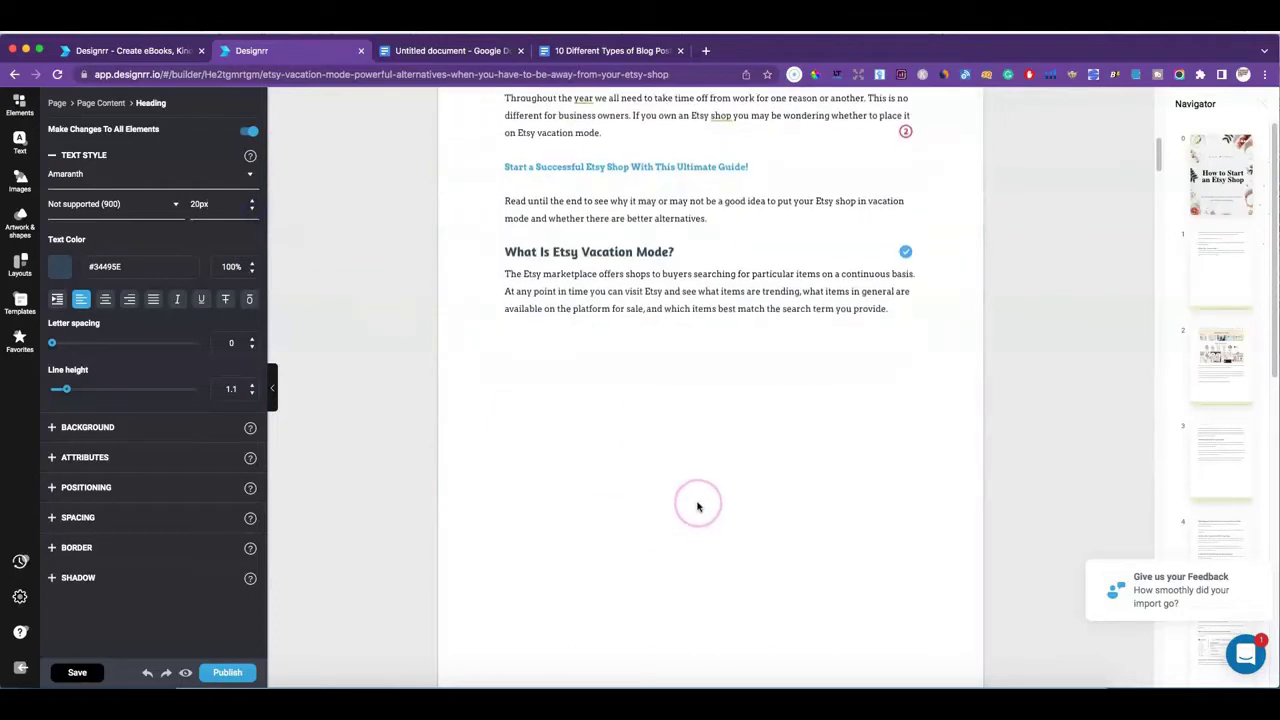
click(688, 556)
drag(530, 536, 609, 118)
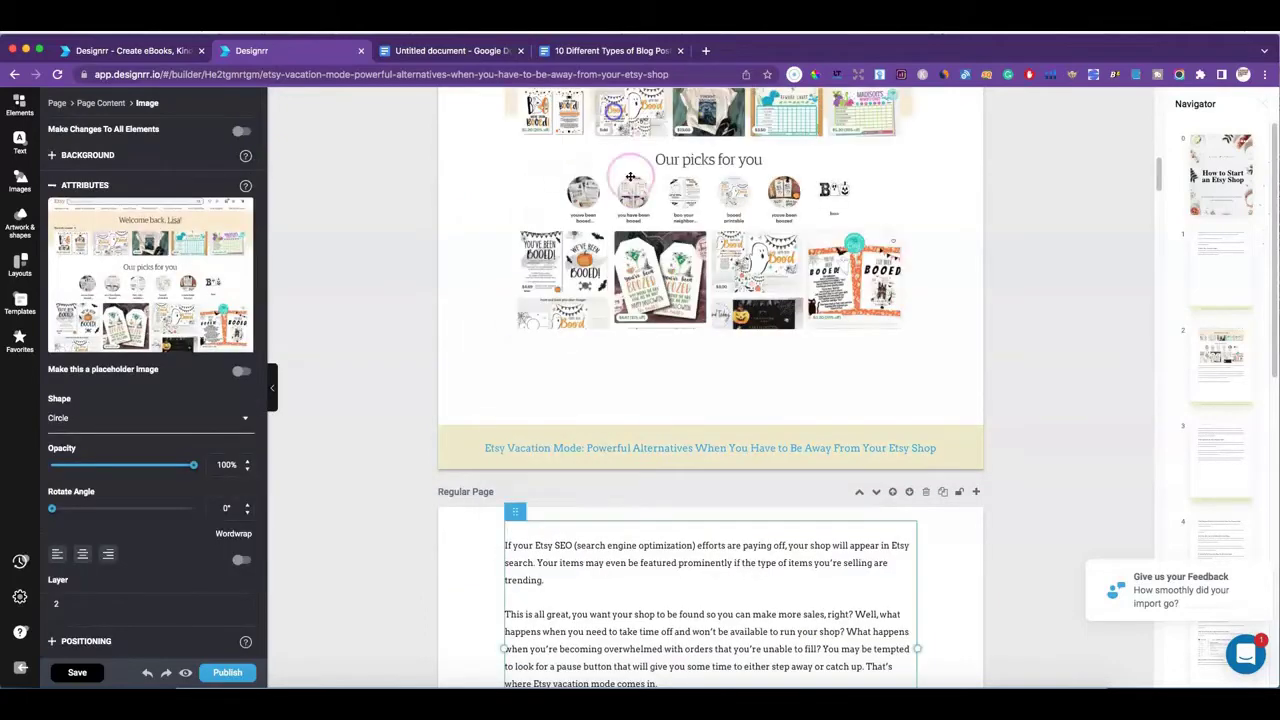
- Move the "Sometimes you need to take a much-needed break" quote from page 3 up to the blank space on page 2
scroll(760, 477, down, 5)
scroll(758, 480, down, 3)
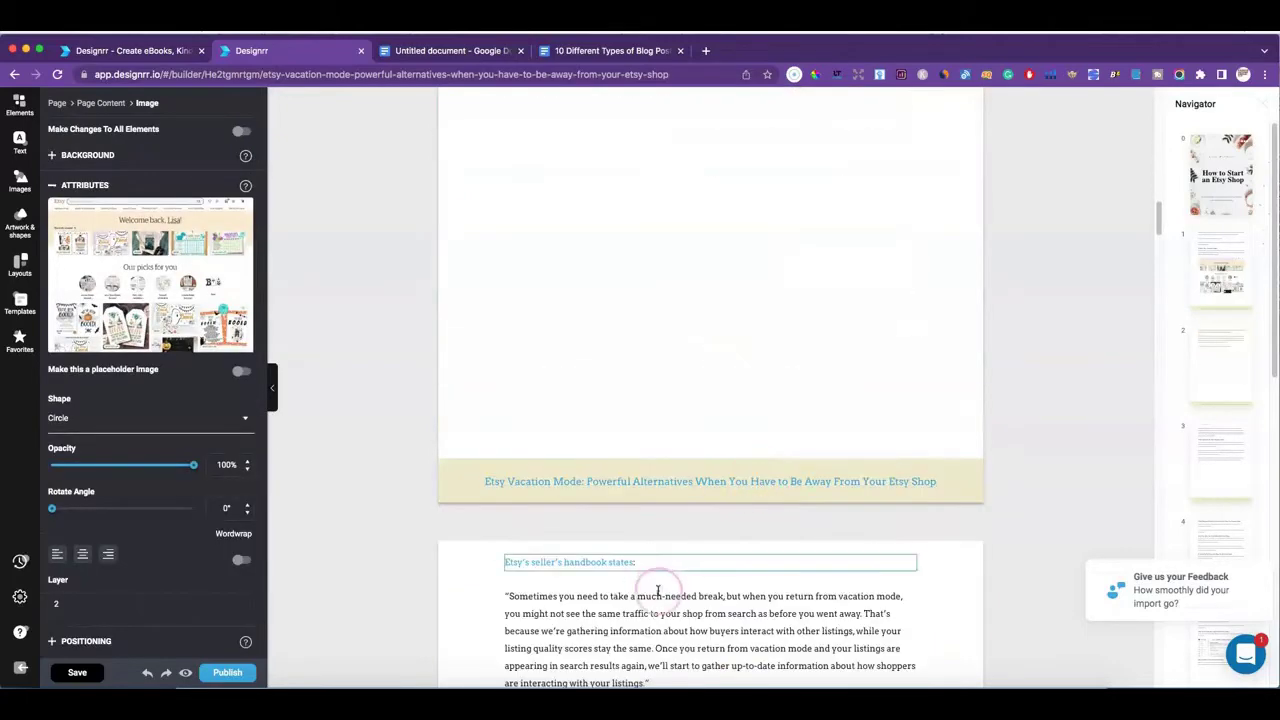
click(643, 512)
drag(514, 443, 697, 340)
- Move the "When Should I Use Etsy Vacation Mode" heading from page 3 up to the blank space on page 2
scroll(696, 340, down, 3)
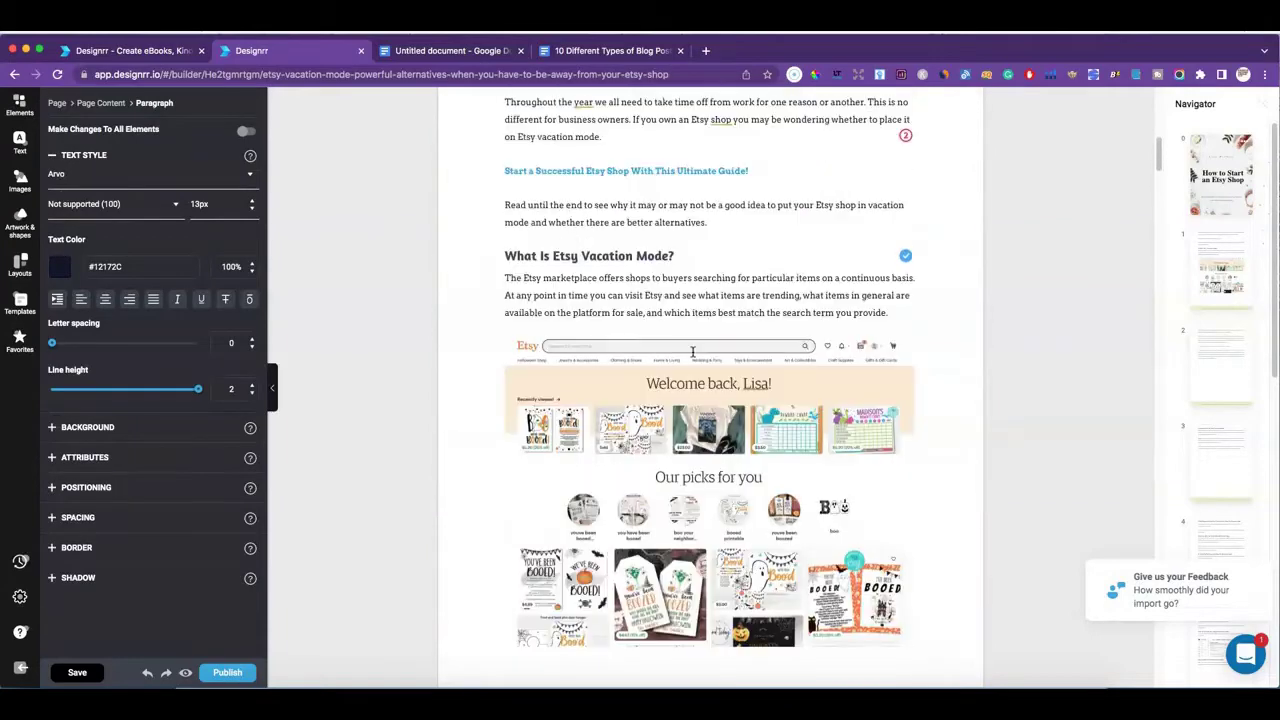
scroll(693, 352, down, 4)
scroll(694, 352, down, 4)
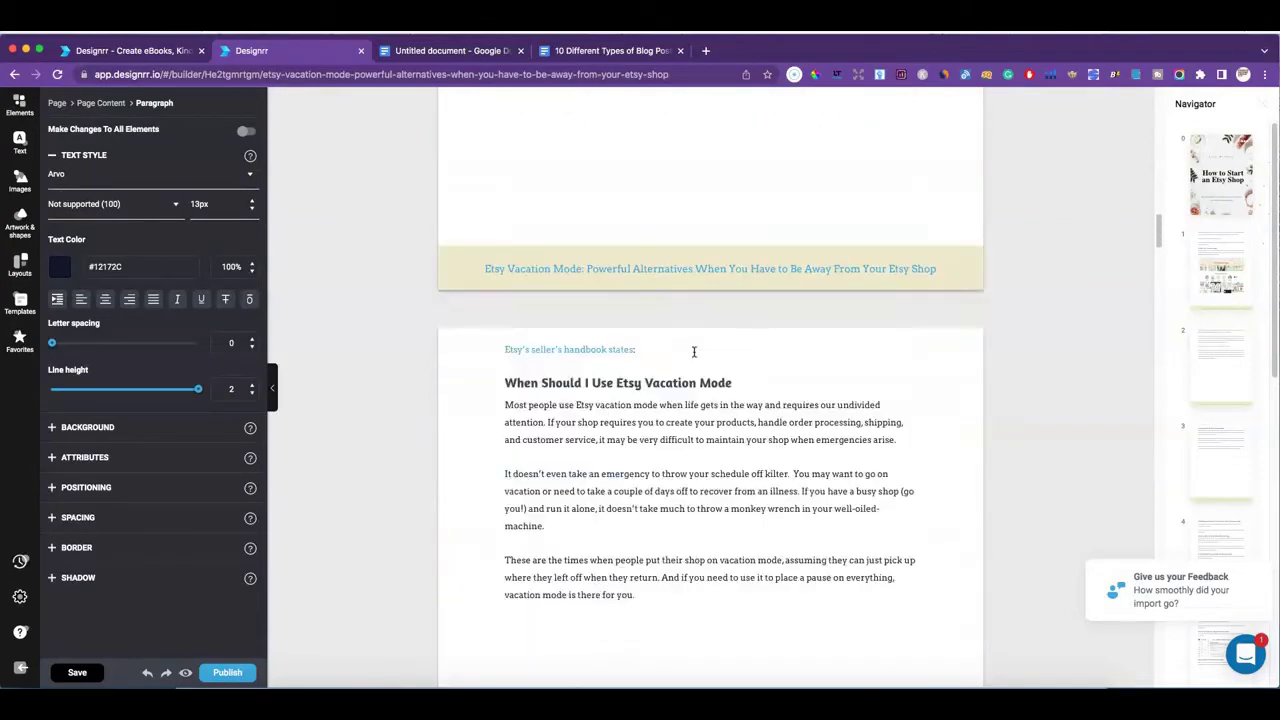
click(507, 385)
click(503, 385)
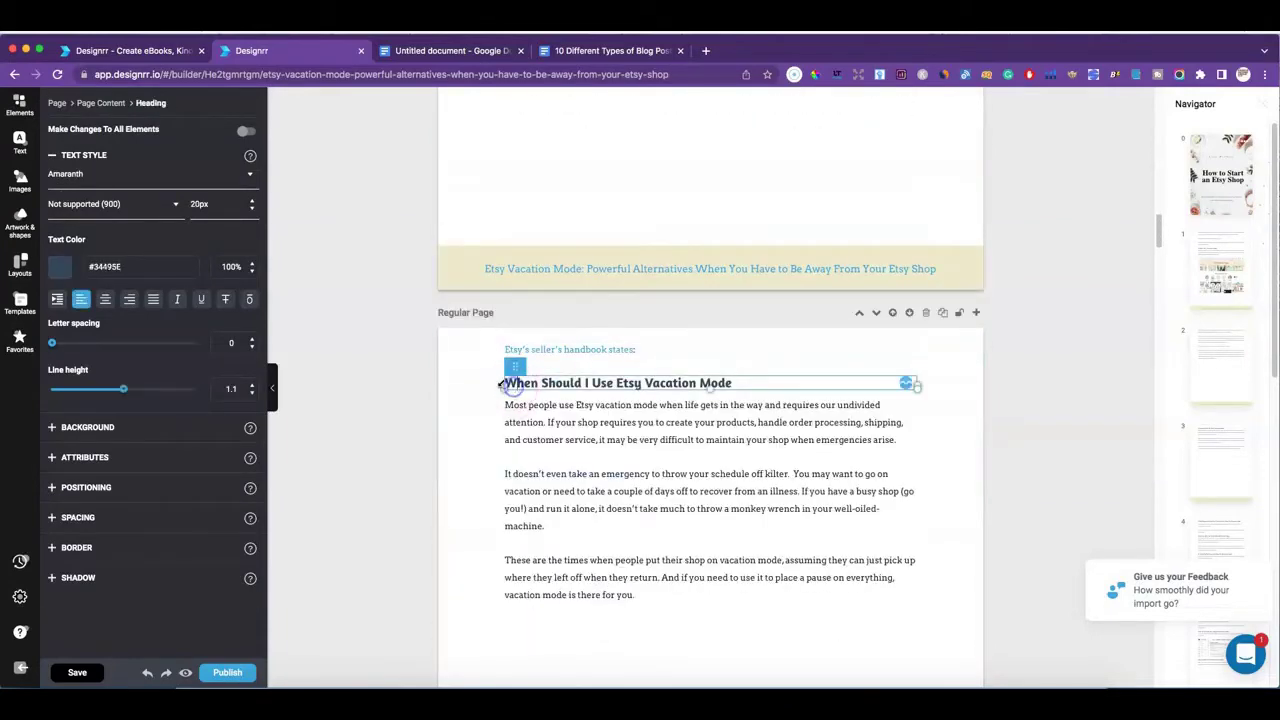
drag(514, 367, 594, 108)
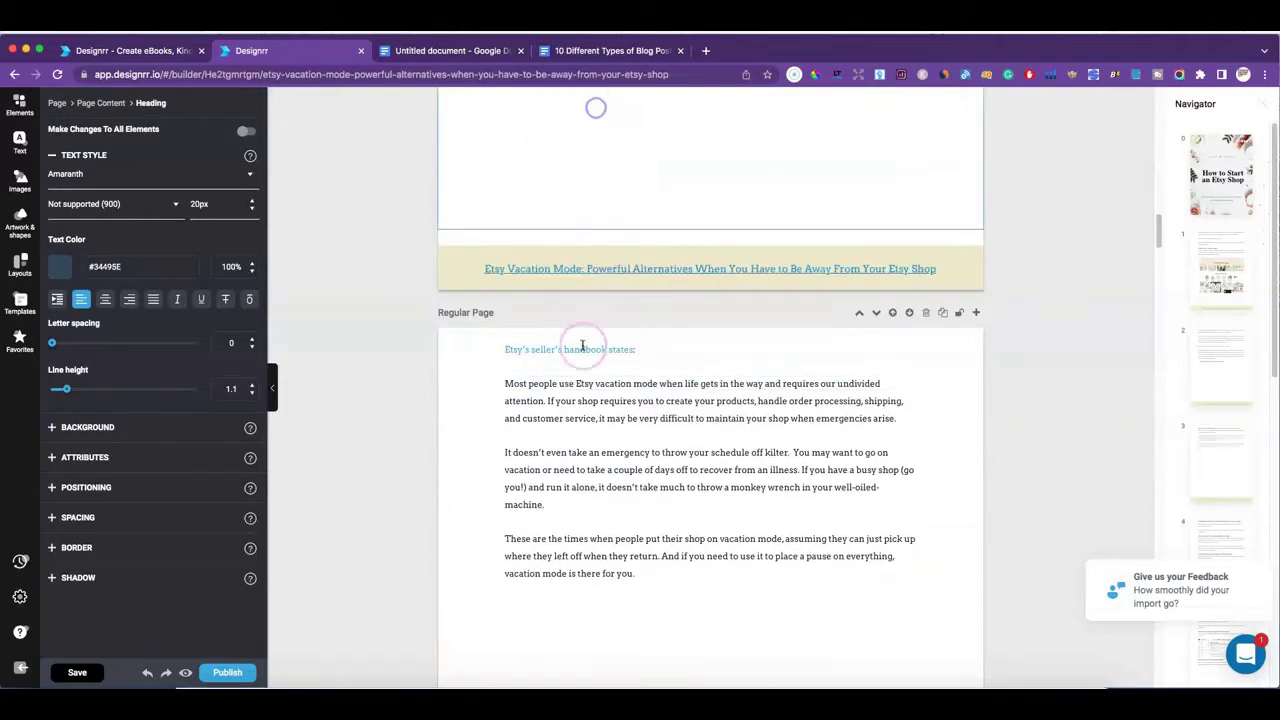
- Move the "Most people use Etsy vacation mode" paragraph from page 3 to page 2, below the "When Should I Use Etsy Vacation Mode" heading
click(530, 387)
click(516, 385)
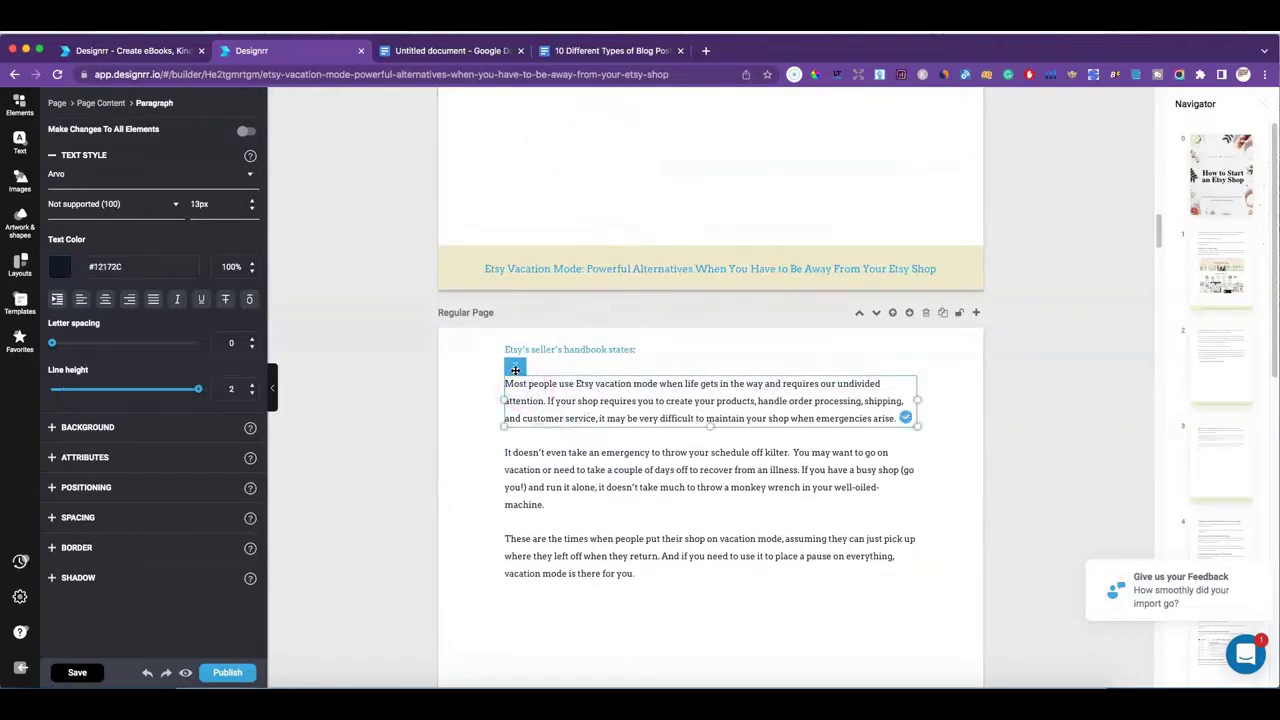
click(526, 456)
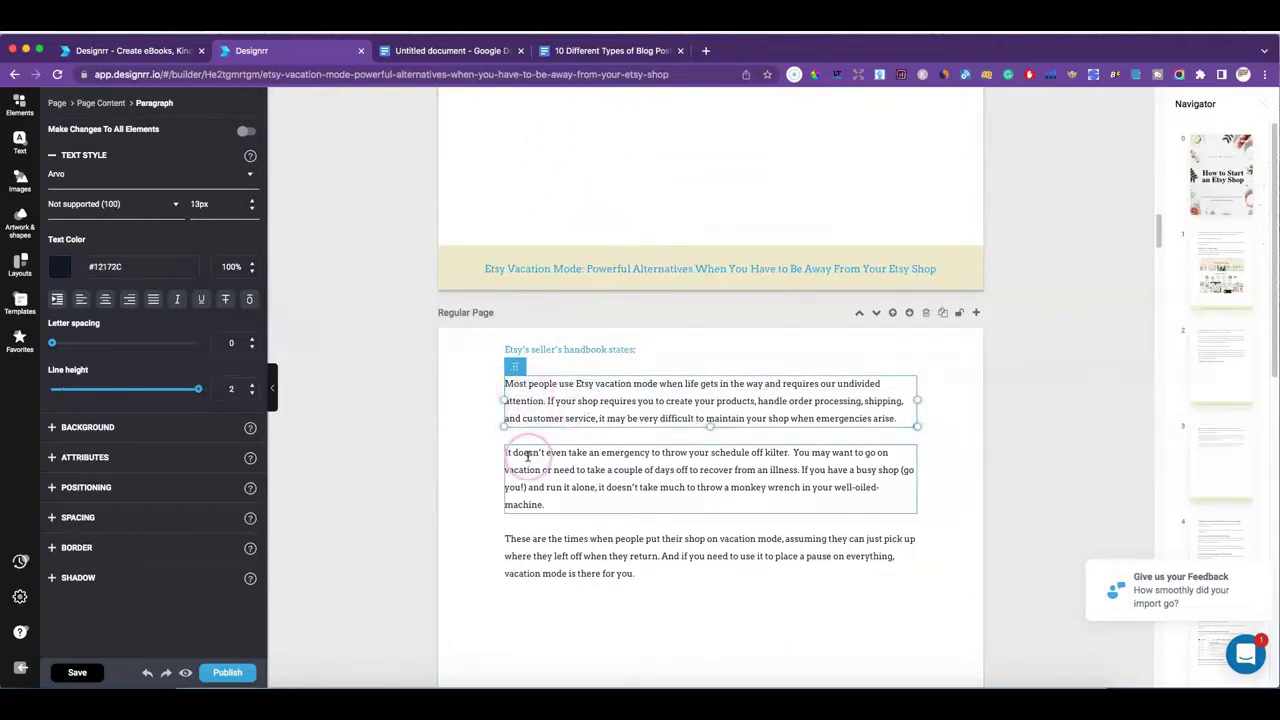
click(511, 400)
drag(515, 372, 520, 150)
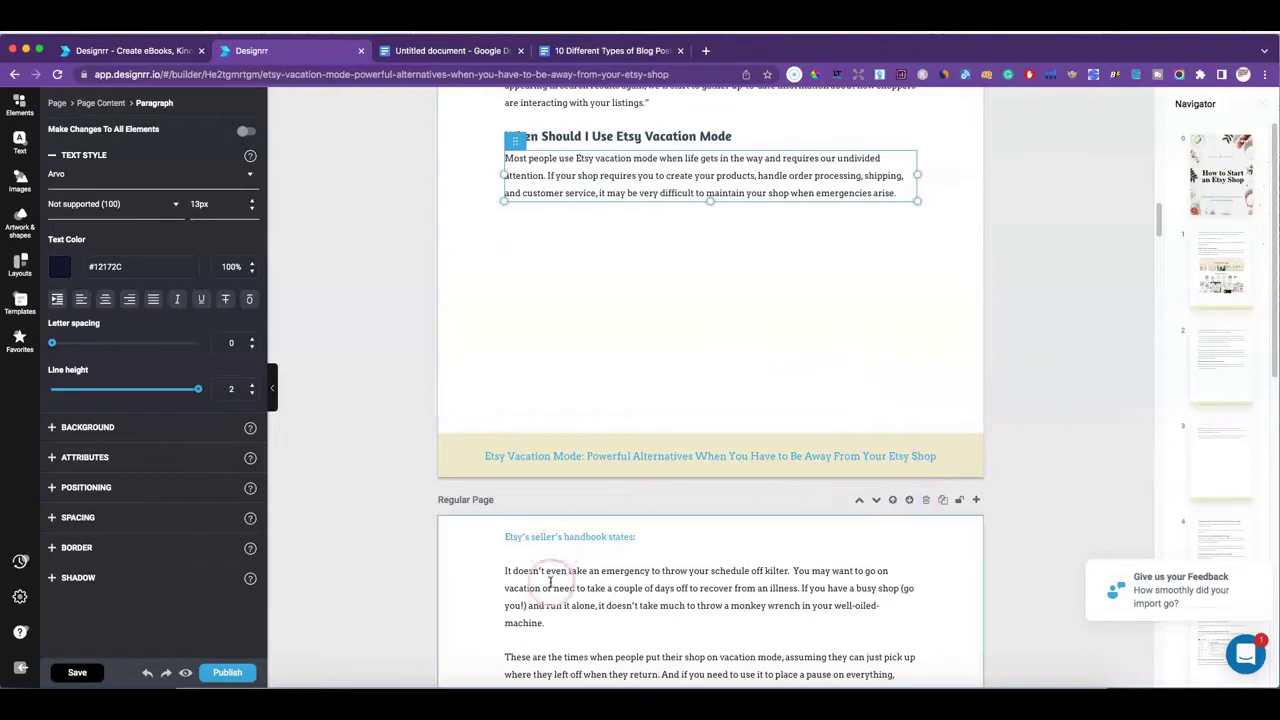
- Move the "It doesn't even take an emergency" and "These are the times" paragraphs from page 3 to the end of page 2
click(523, 571)
drag(515, 552, 509, 291)
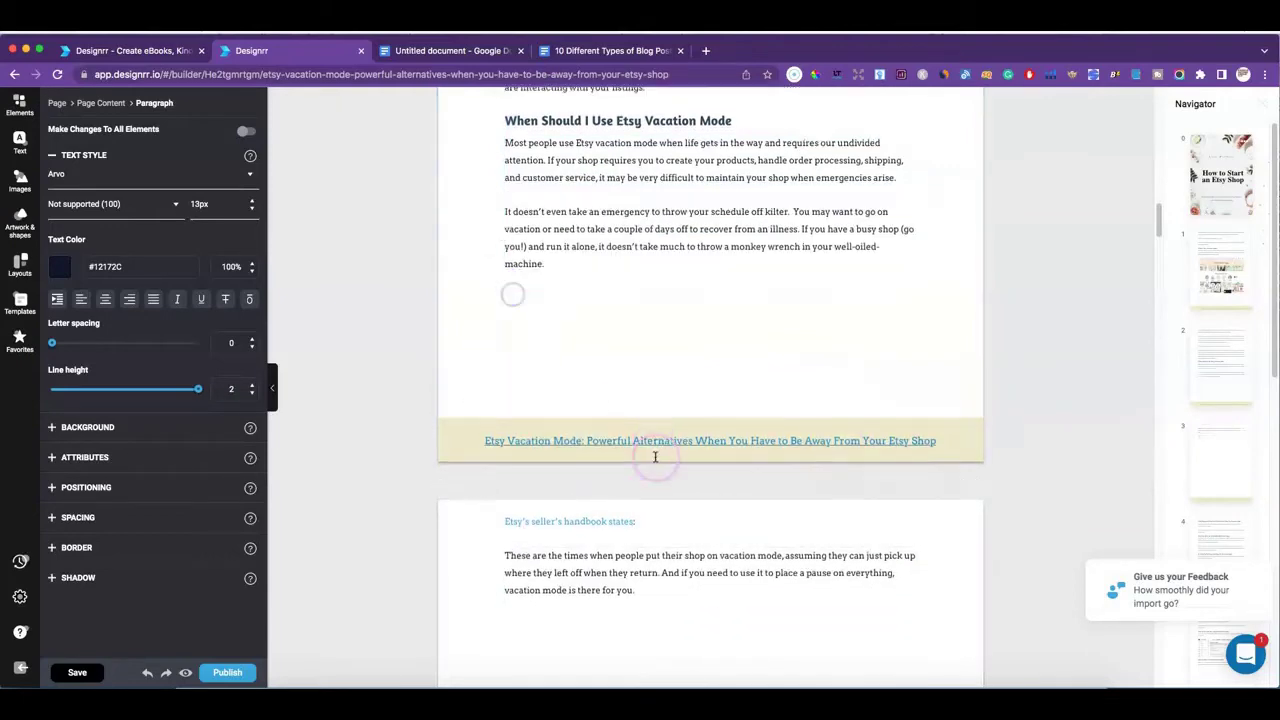
scroll(569, 383, down, 5)
click(555, 247)
scroll(623, 294, up, 3)
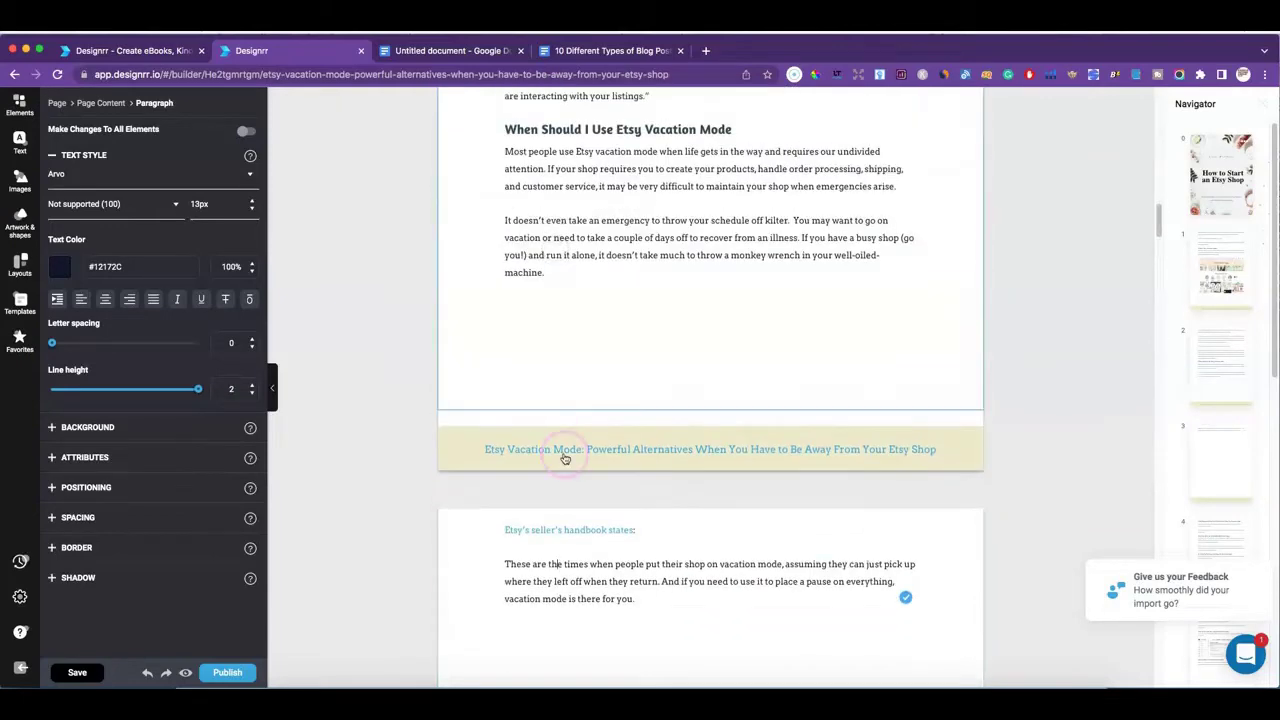
drag(514, 551, 512, 300)
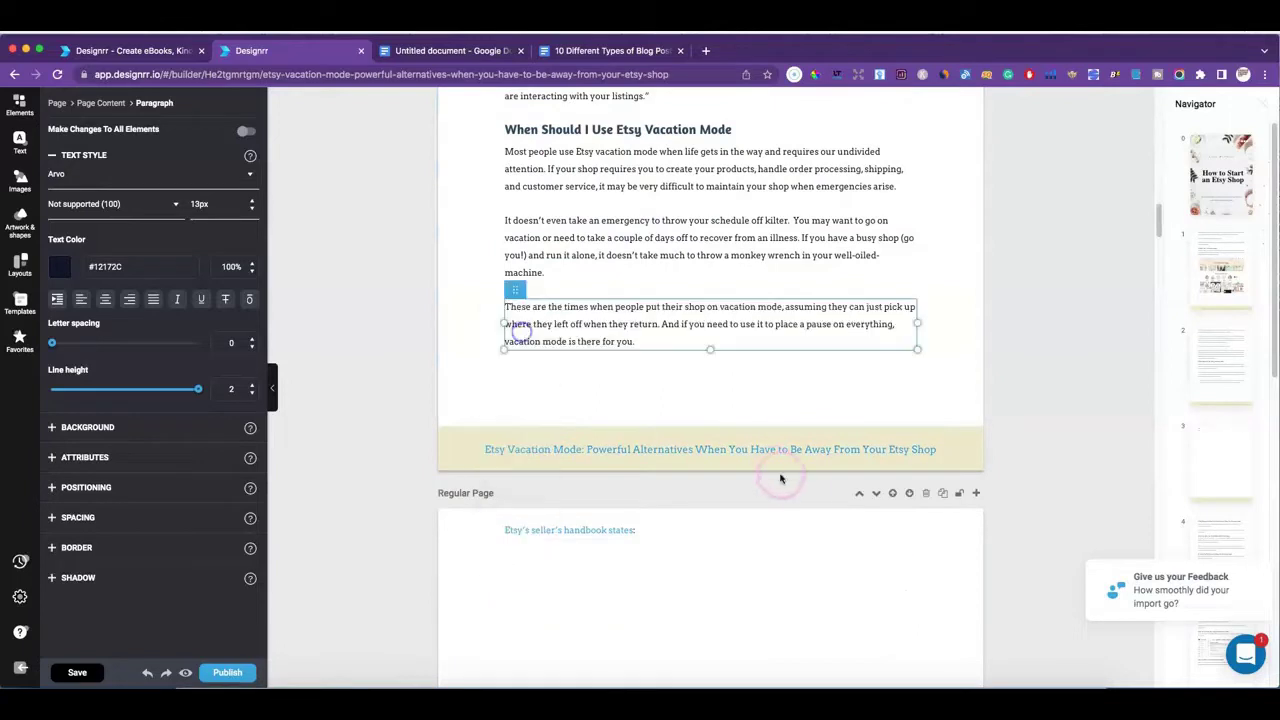
- Delete the nearly empty page that holds only the "Etsy's seller's handbook states:" line
scroll(913, 505, down, 3)
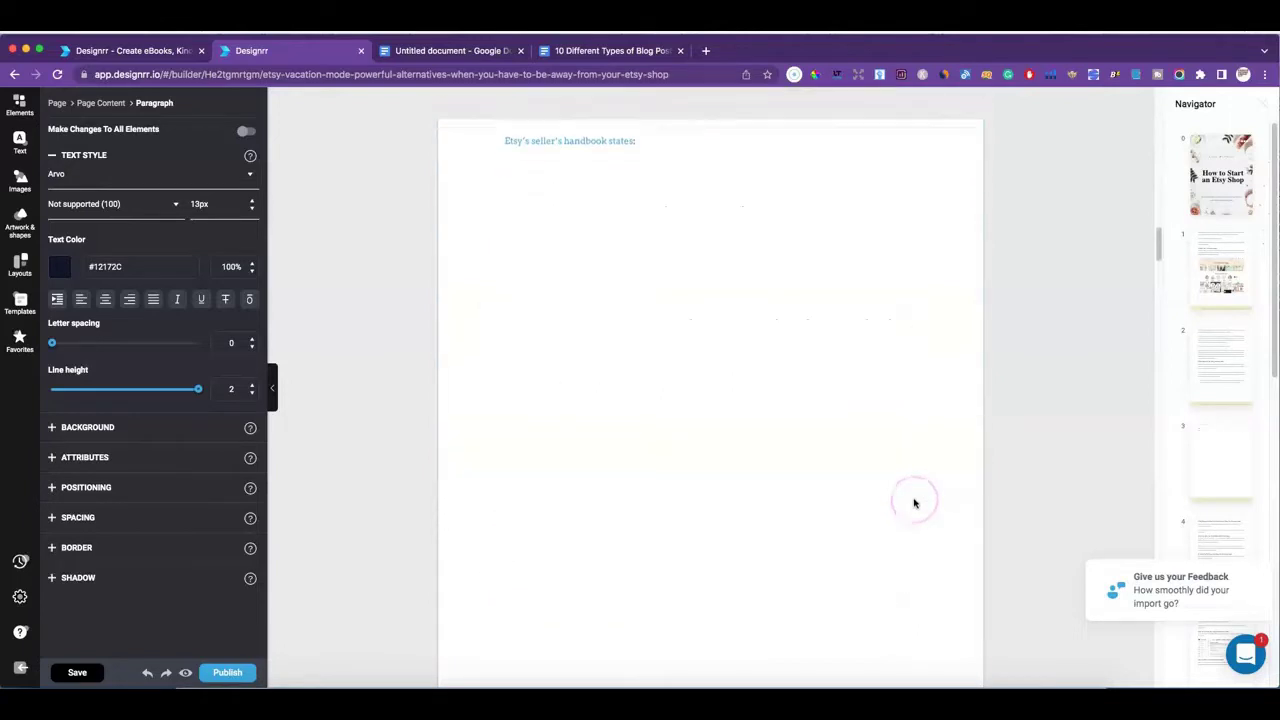
scroll(913, 504, up, 1)
scroll(913, 503, up, 3)
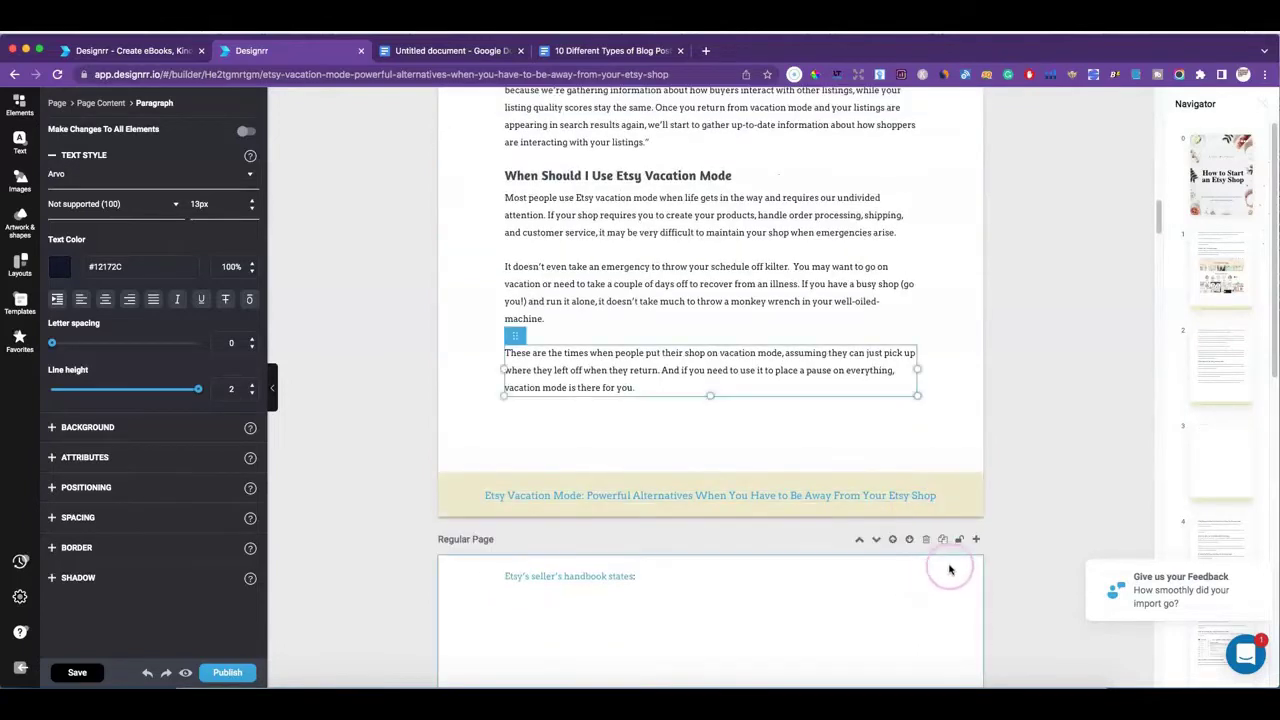
click(930, 545)
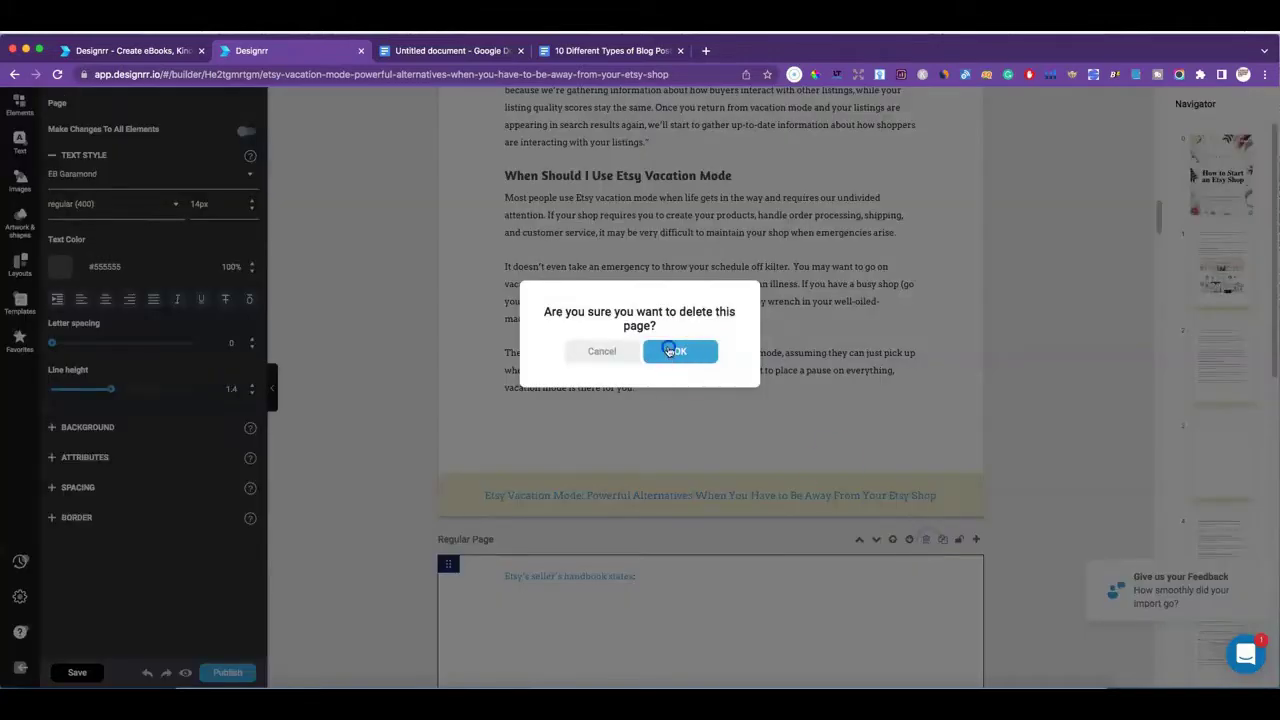
click(669, 350)
- Review the remaining content pages, including the images, the 10 Etsy SEO tips and the Sale Samurai and affiliate links
scroll(737, 452, down, 10)
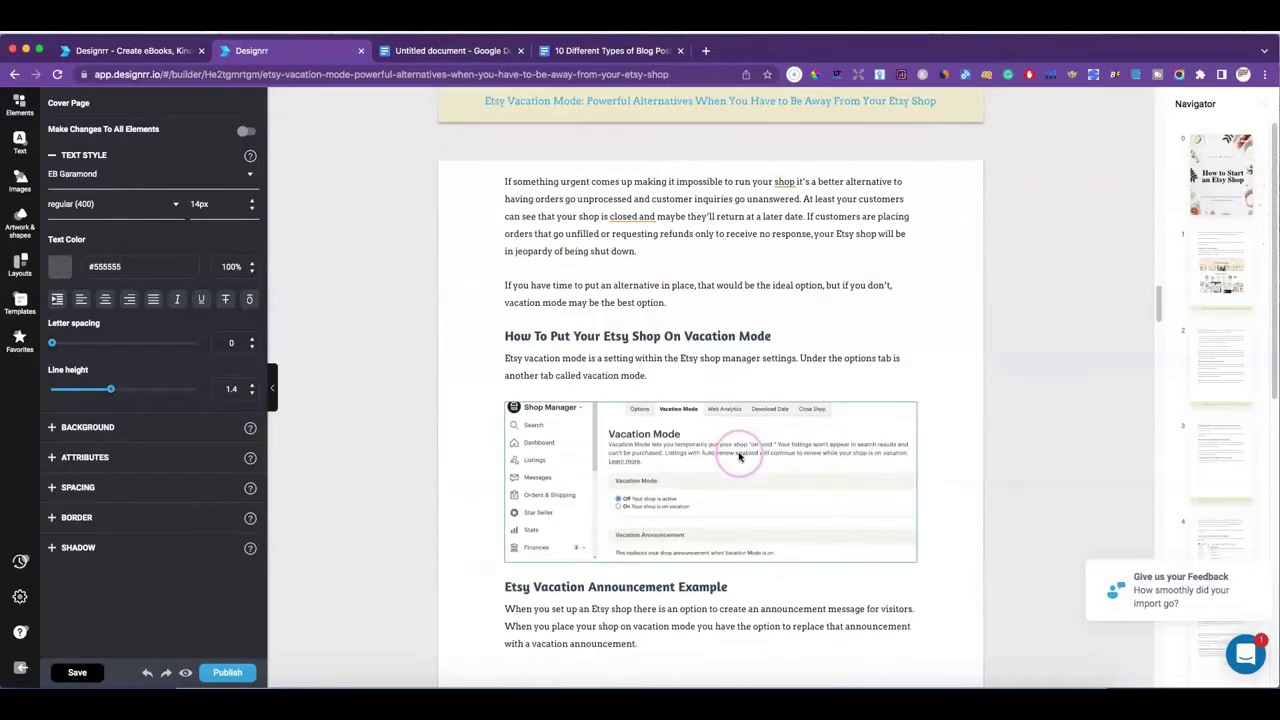
scroll(739, 456, down, 15)
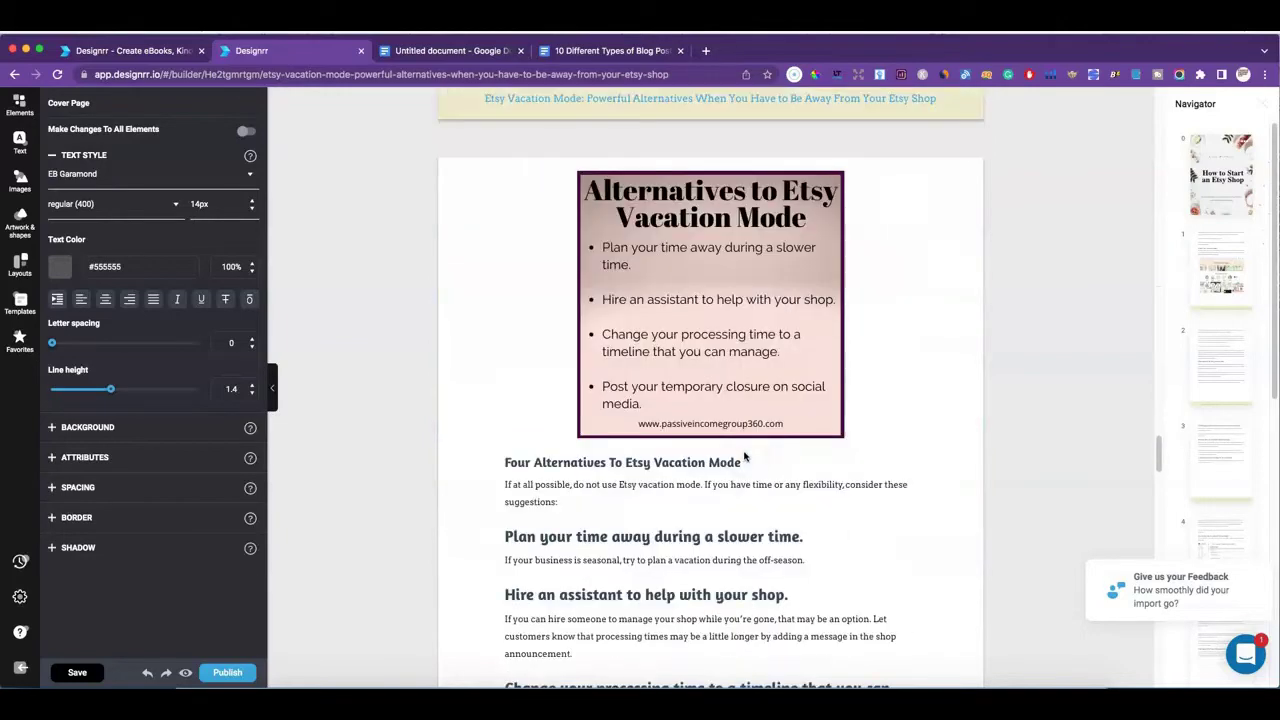
scroll(744, 456, down, 15)
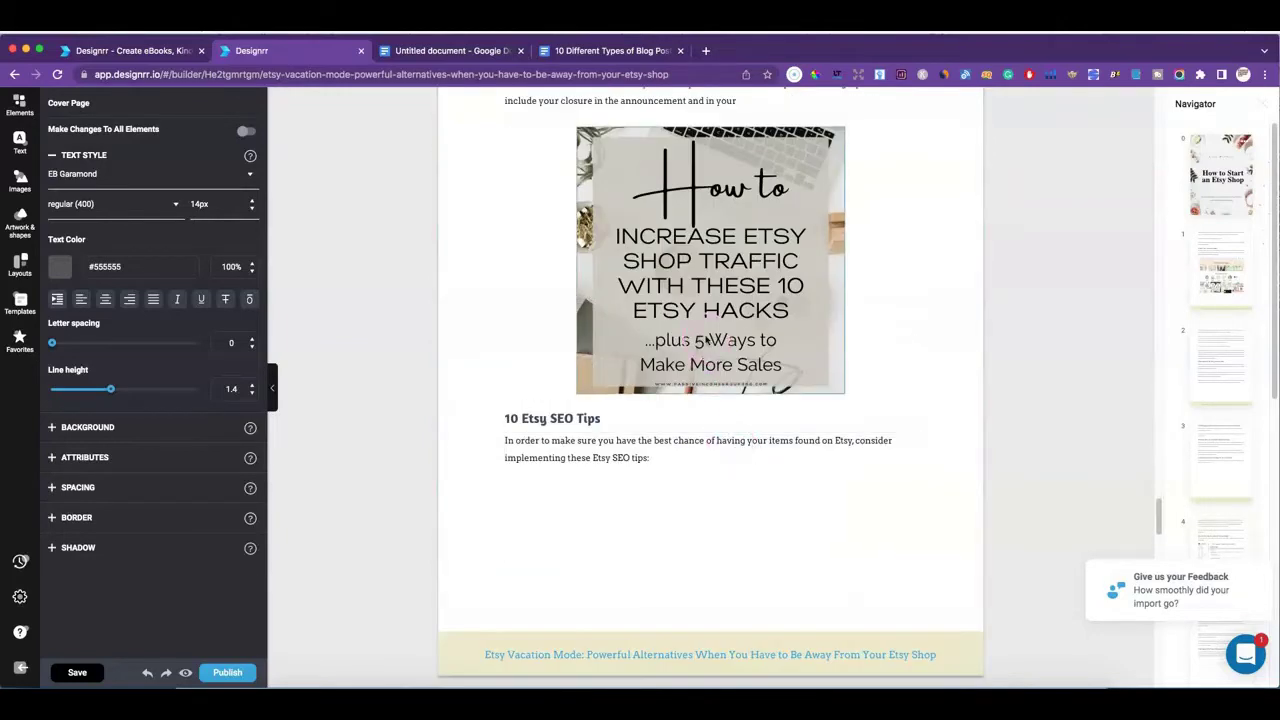
scroll(706, 341, down, 10)
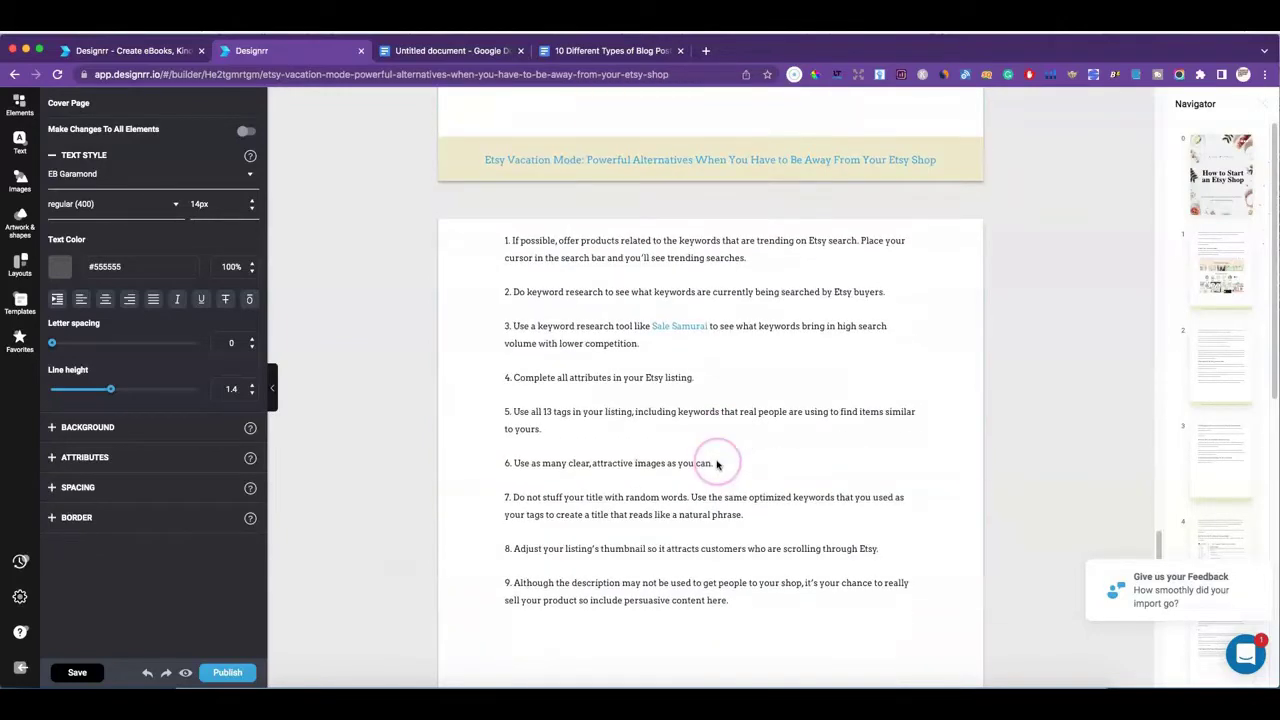
double_click(676, 330)
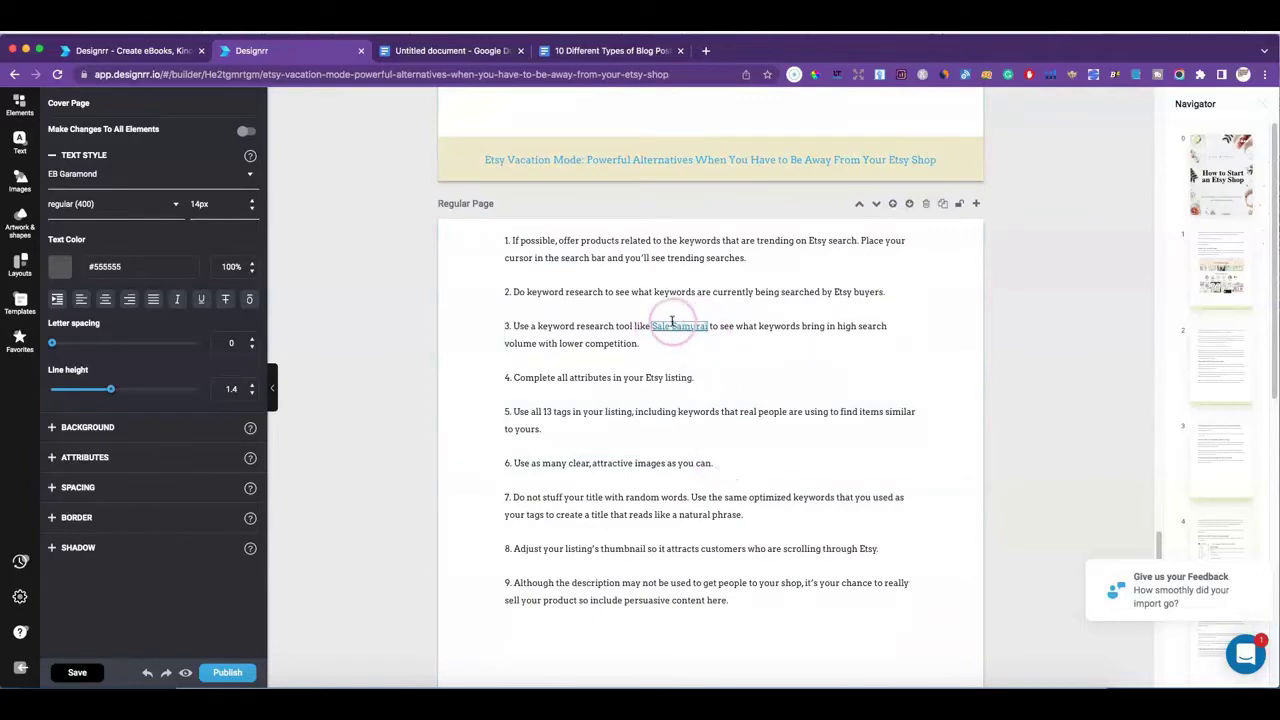
scroll(672, 400, down, 10)
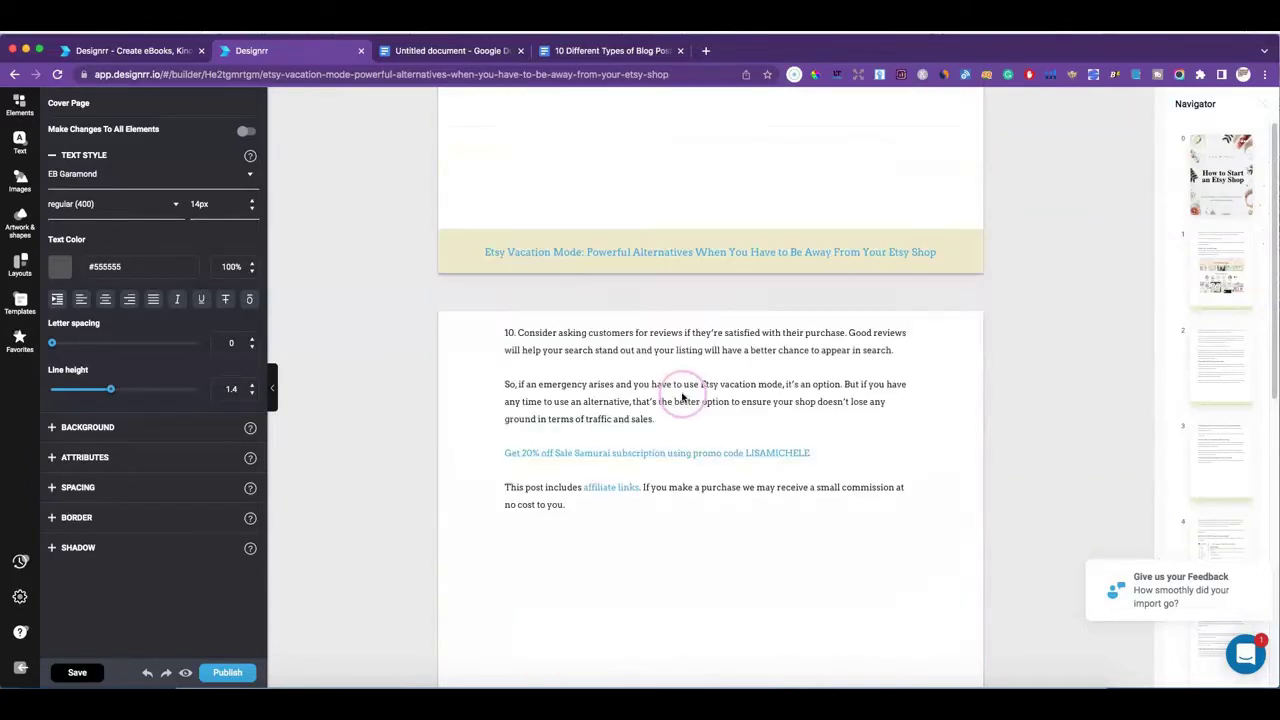
click(700, 453)
scroll(700, 453, down, 10)
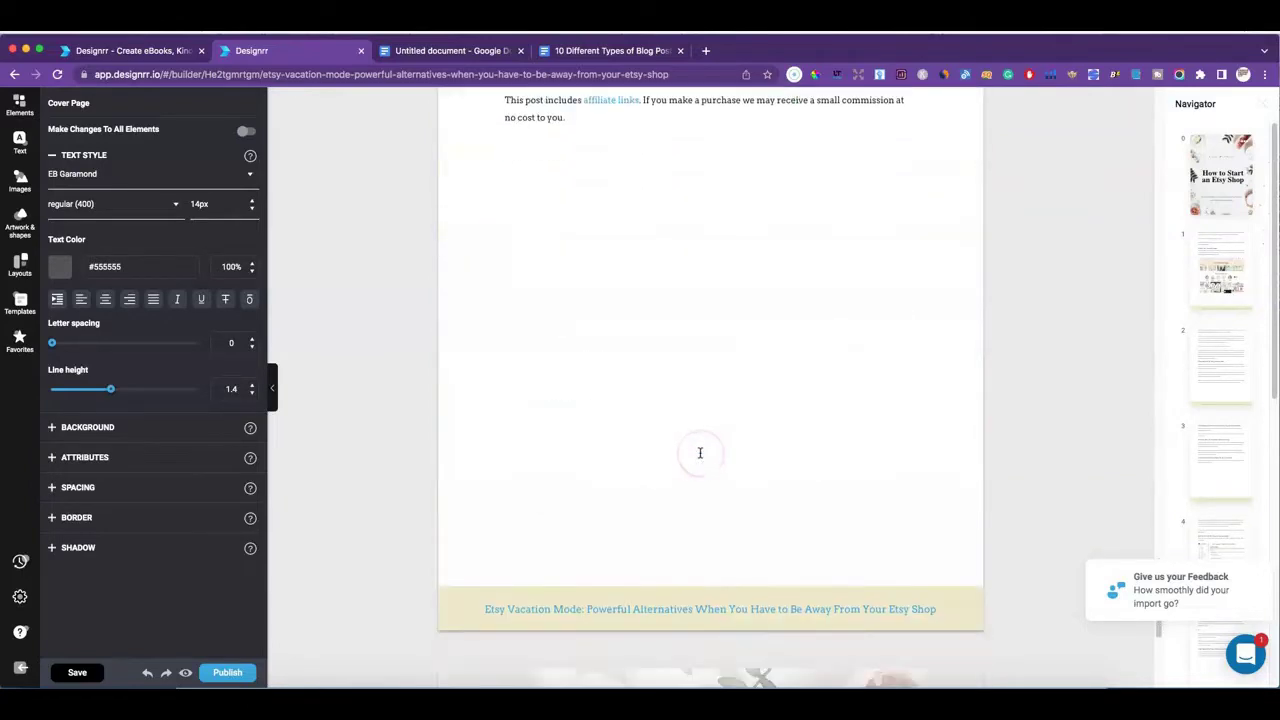
- Examine the placeholder heading and text on the closing page, and return to the cover page
scroll(700, 452, up, 1)
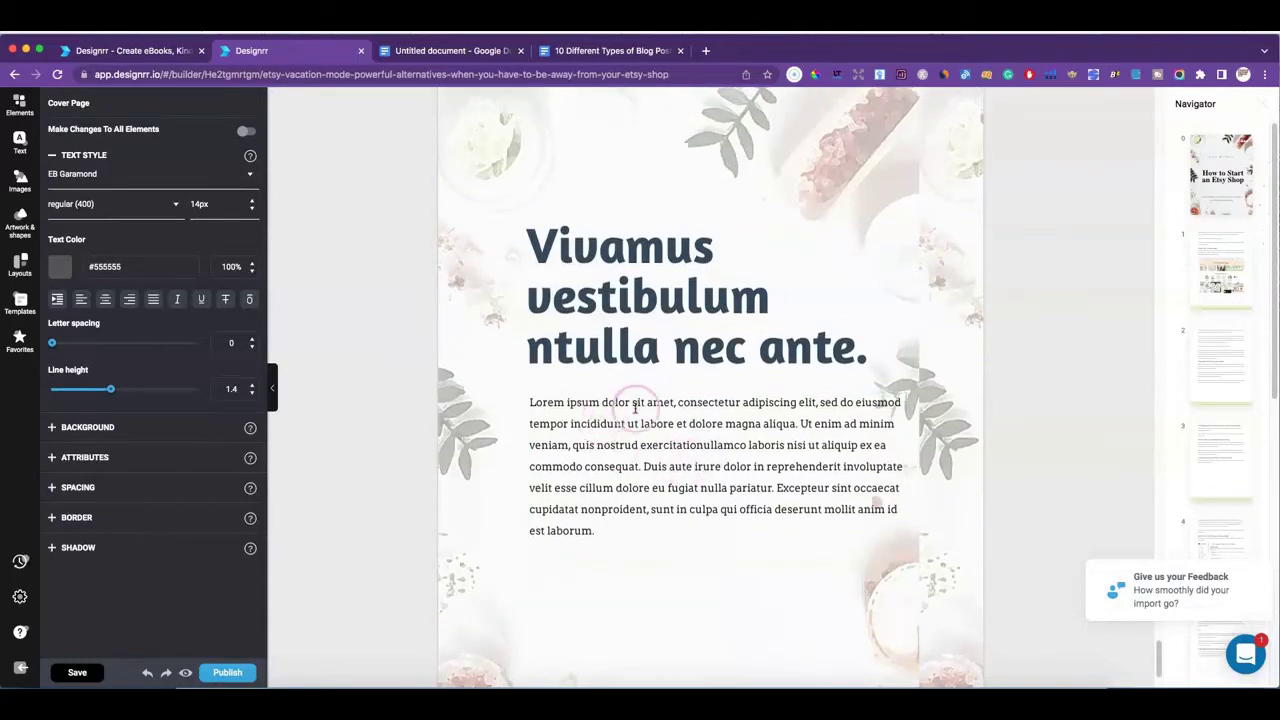
click(688, 372)
click(684, 460)
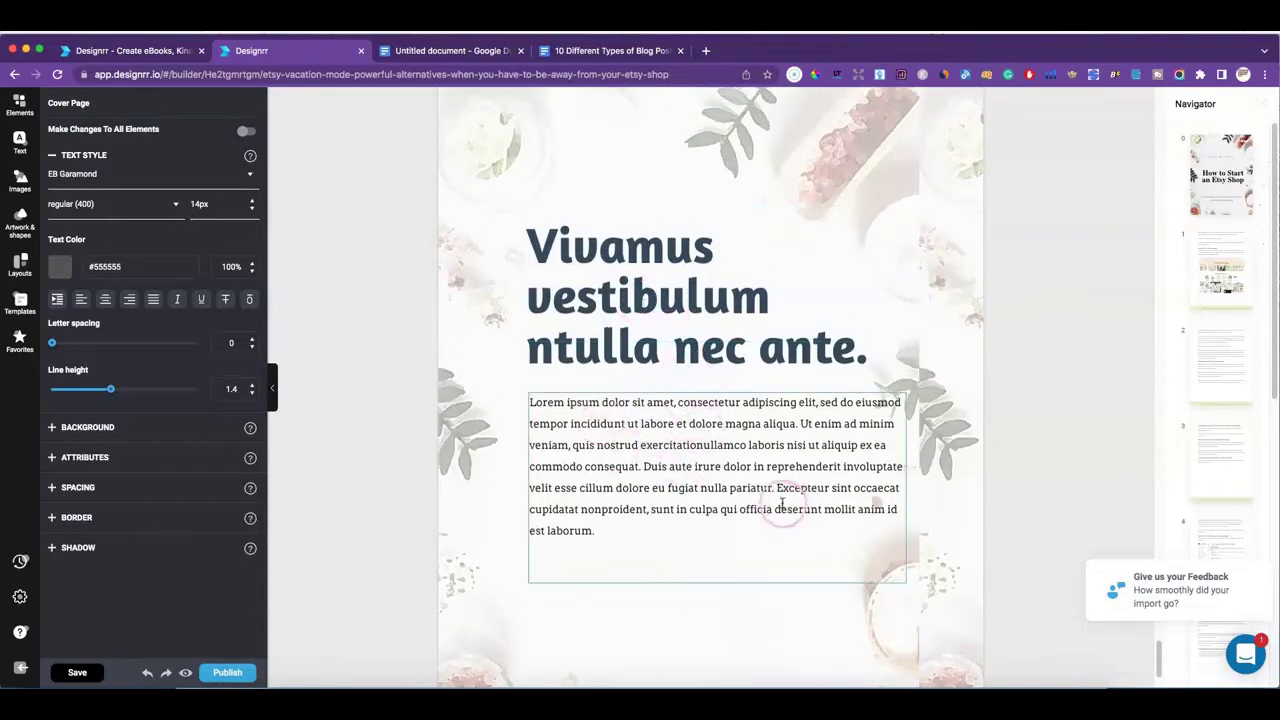
scroll(737, 486, down, 2)
scroll(797, 520, down, 1)
scroll(774, 479, up, 5)
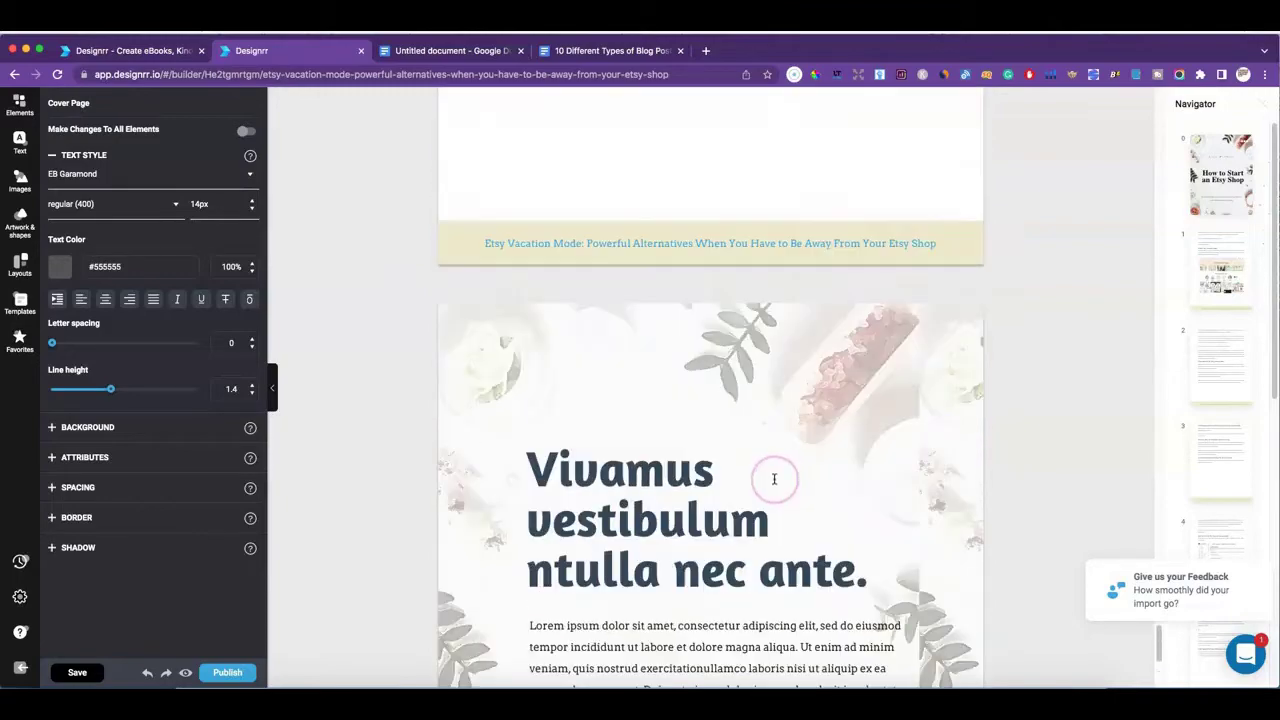
scroll(871, 531, down, 10)
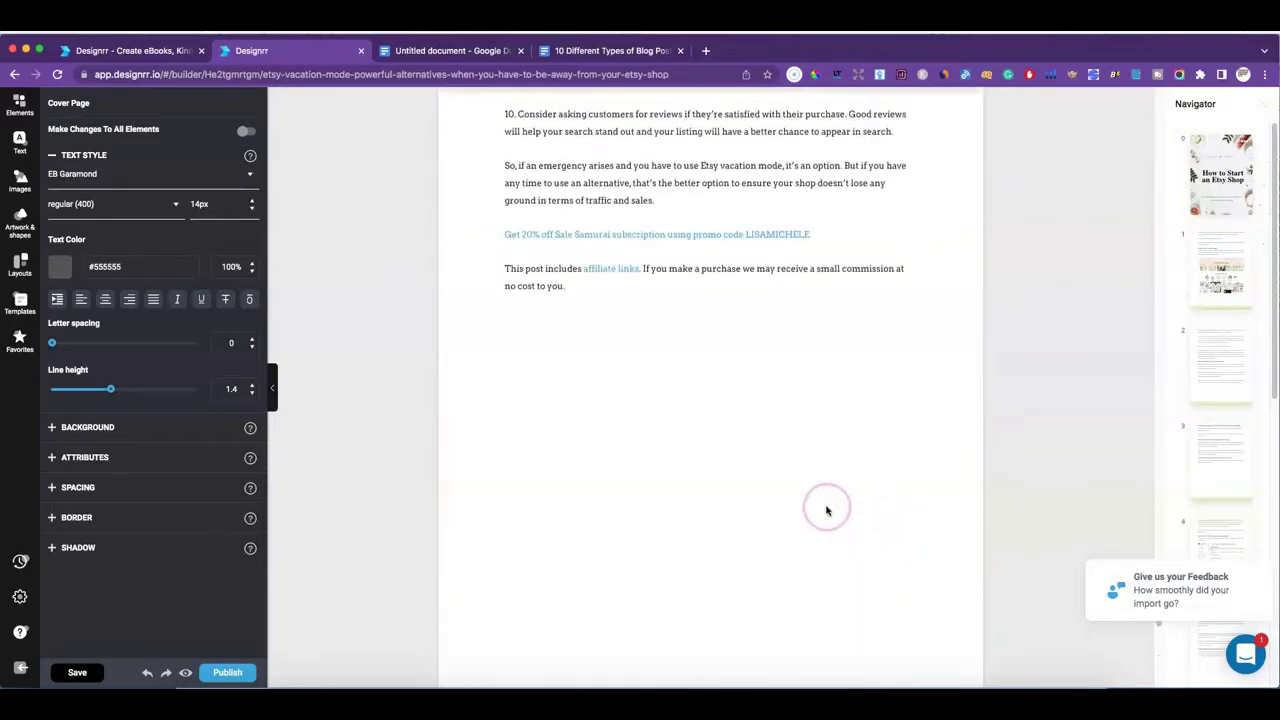
scroll(818, 508, up, 15)
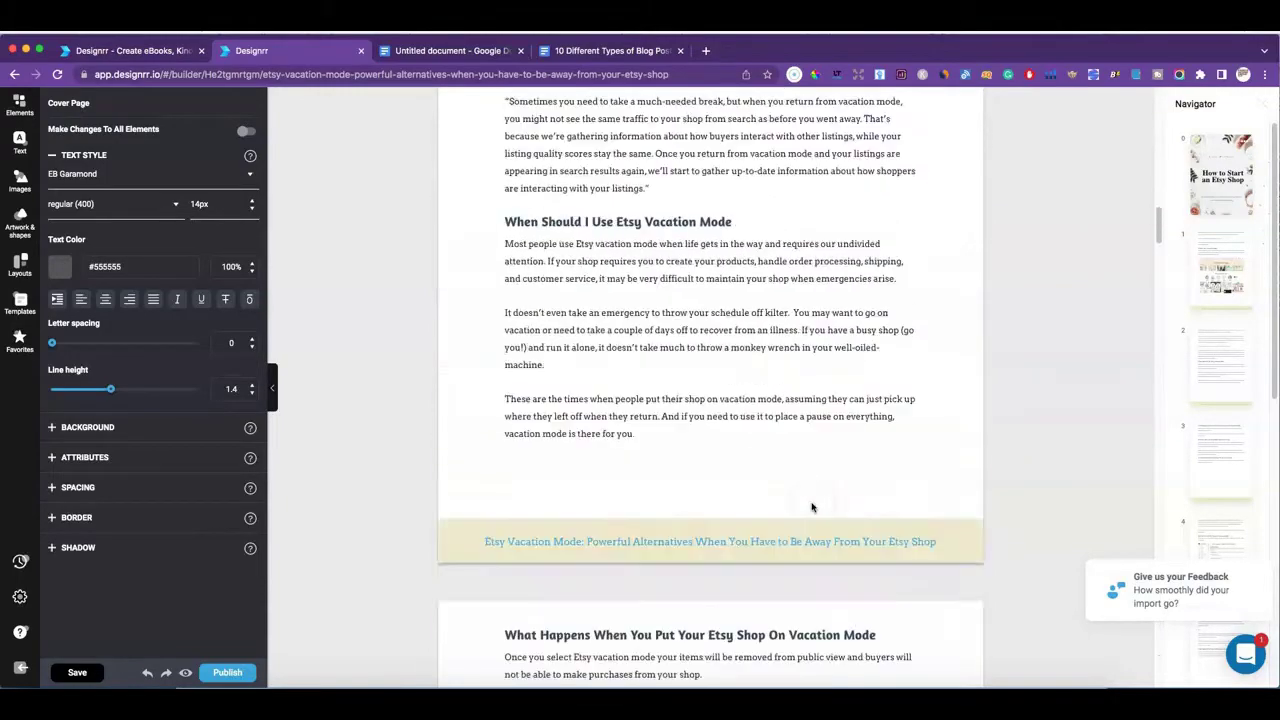
scroll(811, 507, up, 15)
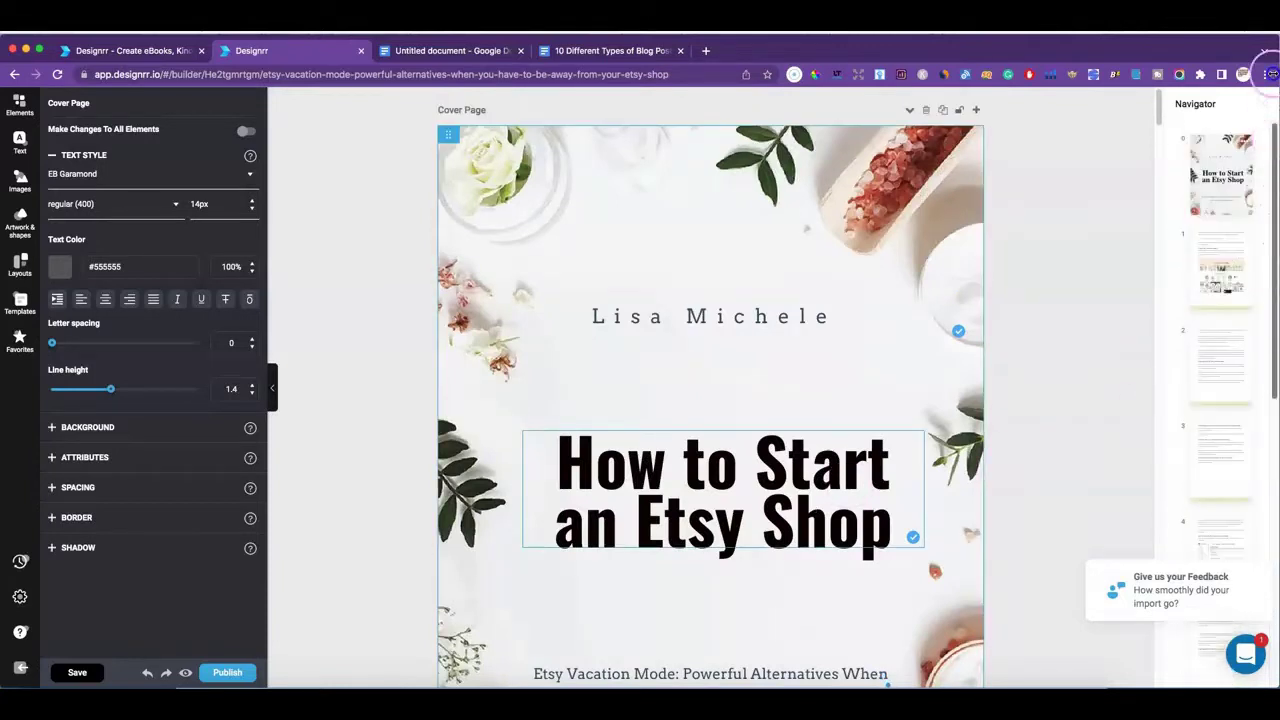
- Start replacing the cover page's background image and search the suggested images for "business"
click(735, 318)
click(450, 134)
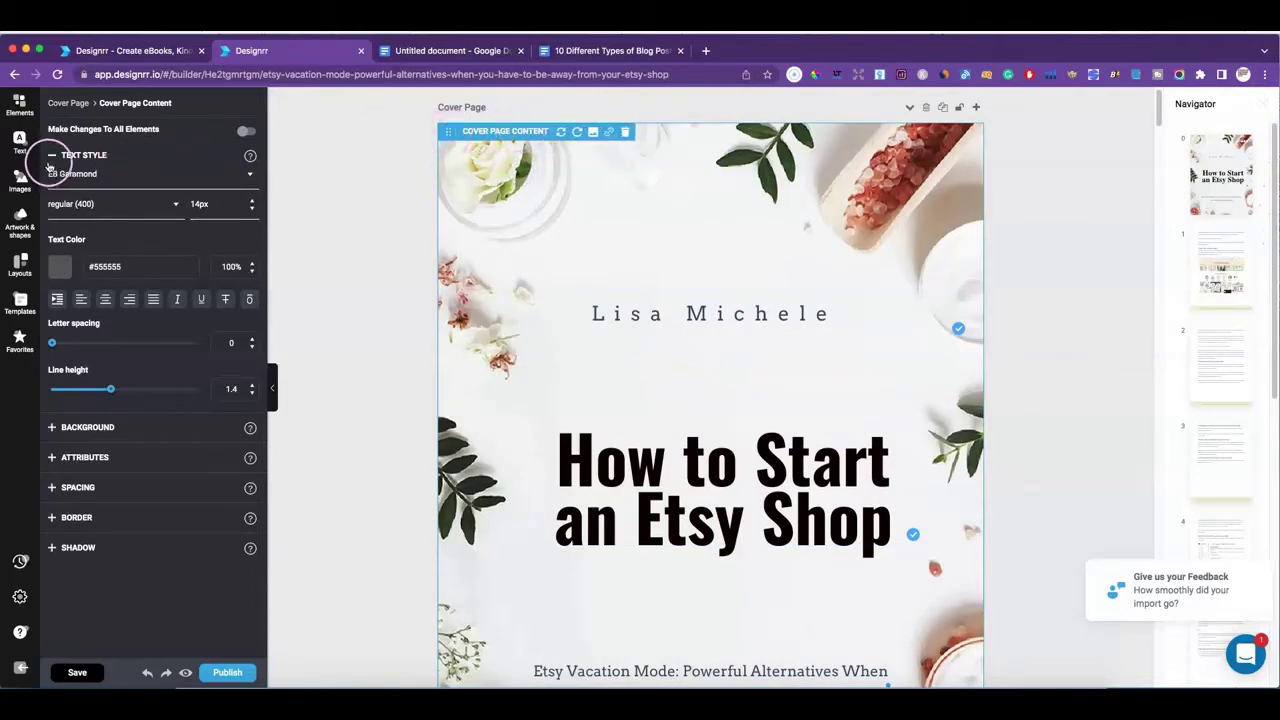
click(16, 118)
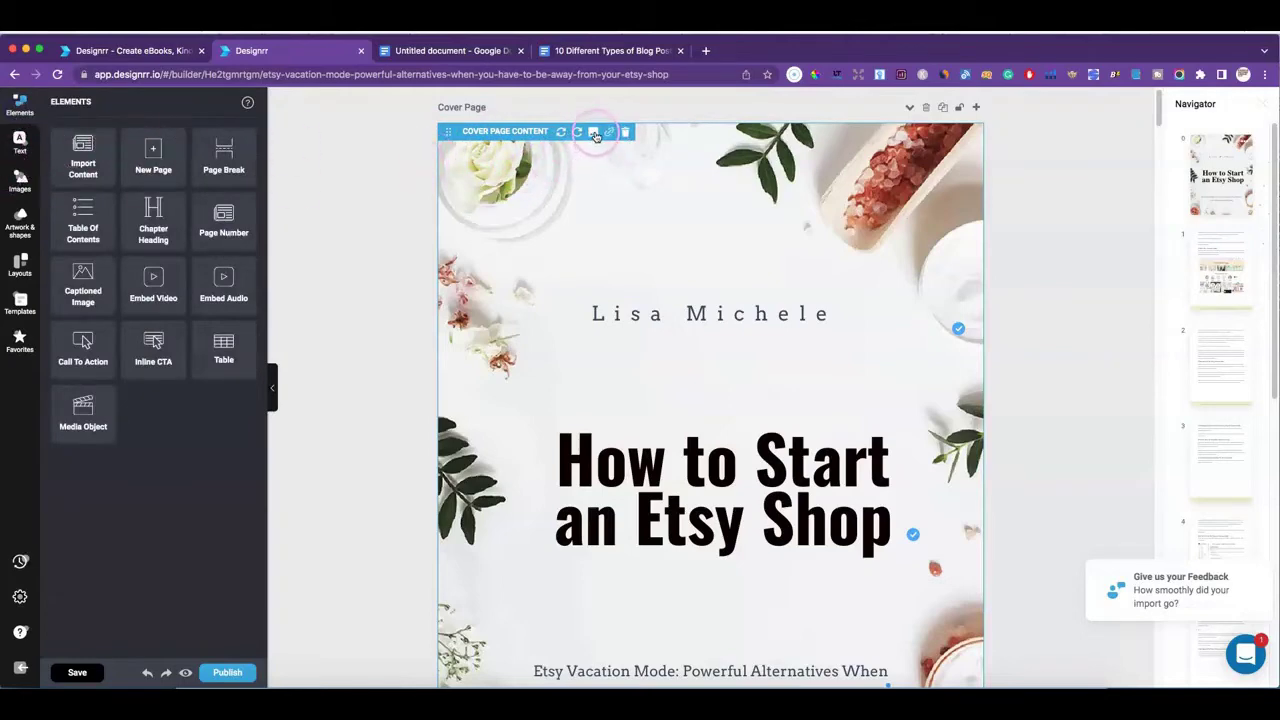
click(595, 135)
click(188, 150)
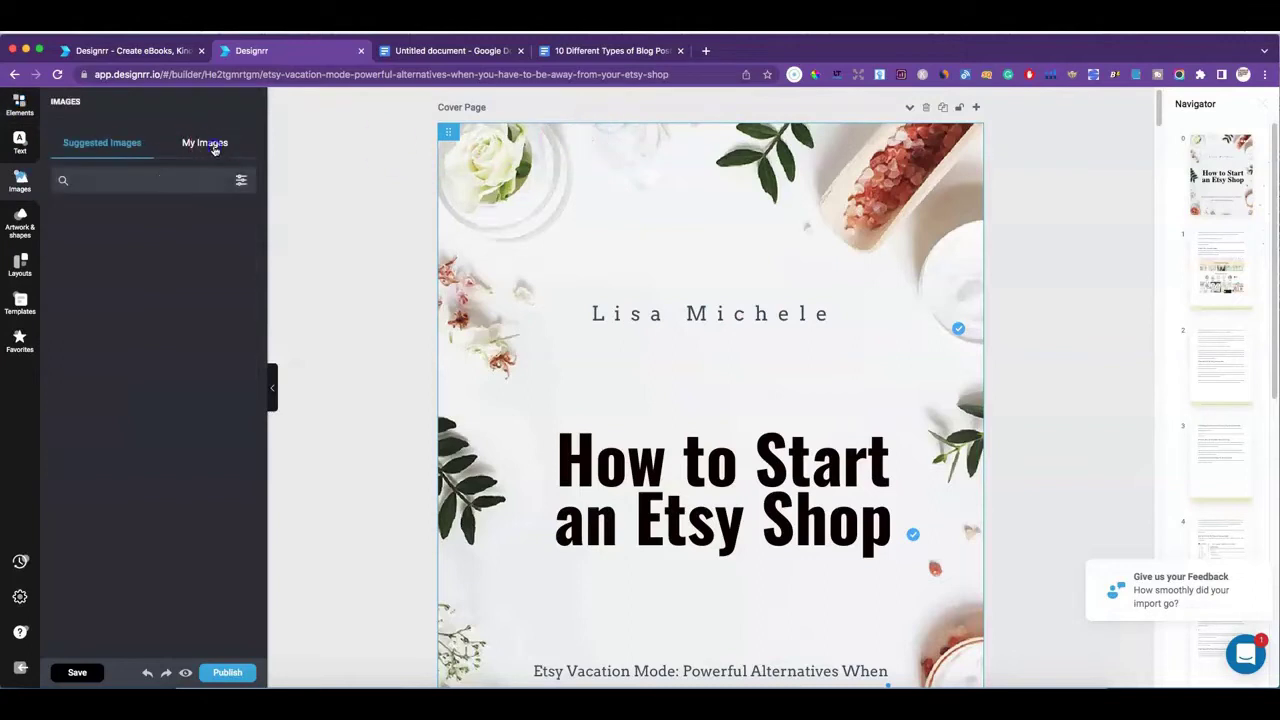
click(125, 143)
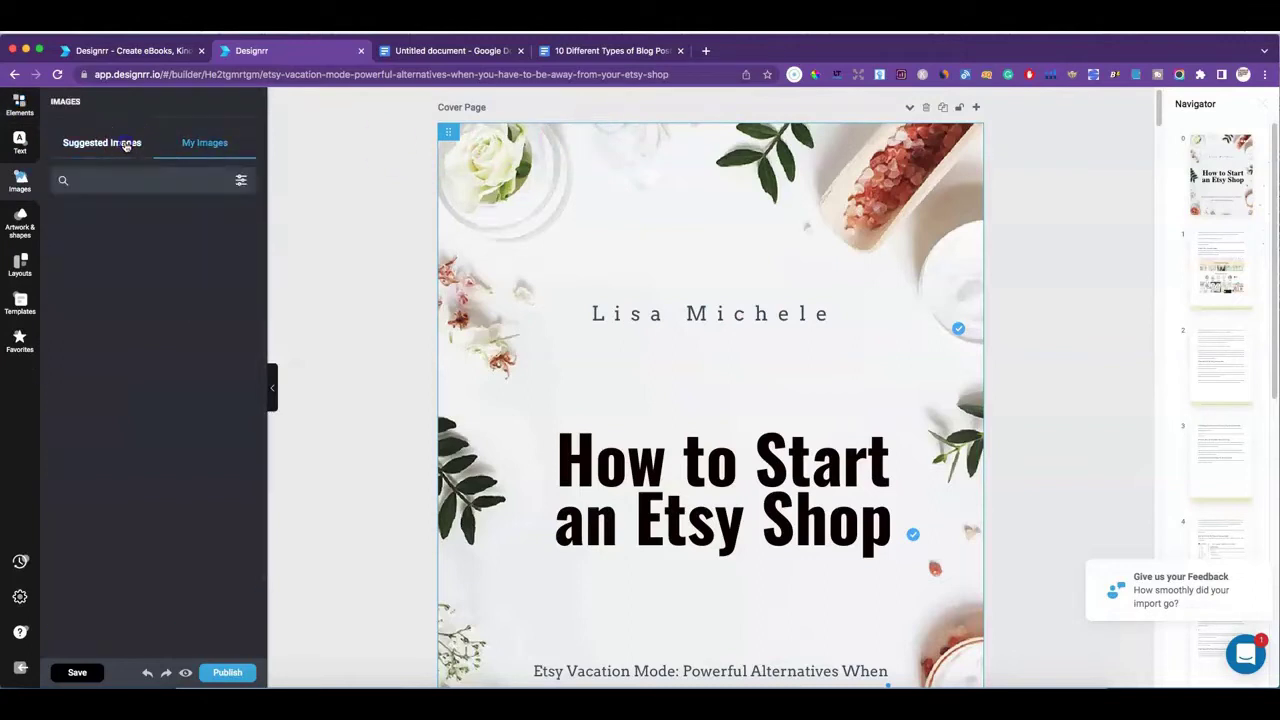
click(125, 180)
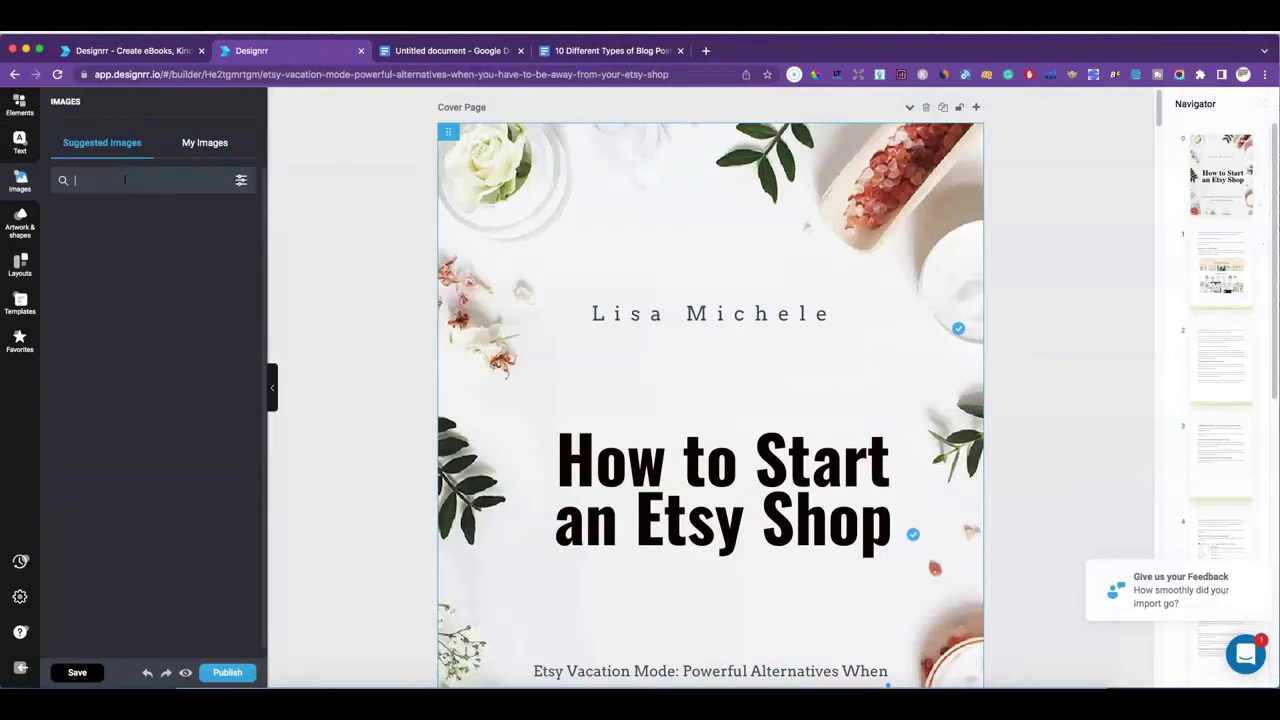
text(business)
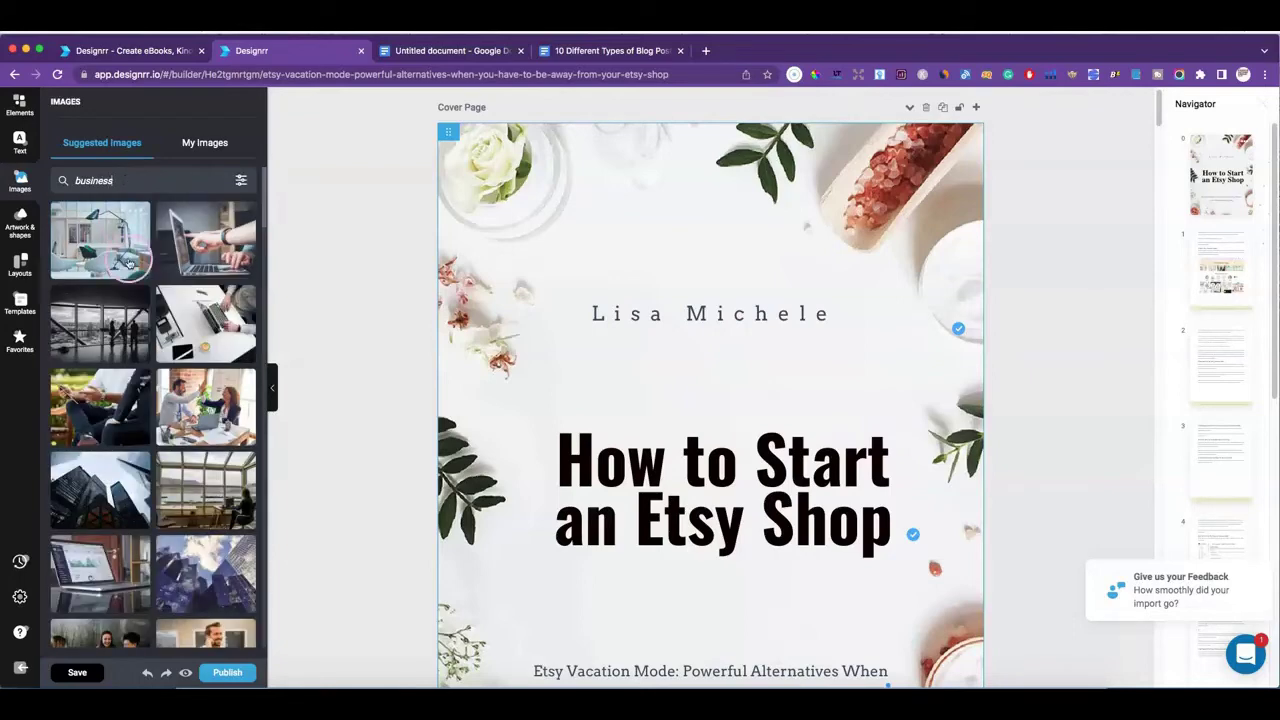
- Set the overhead photo of a laptop on a white desk with mouse and camera as the cover page background
scroll(208, 411, down, 5)
click(208, 411)
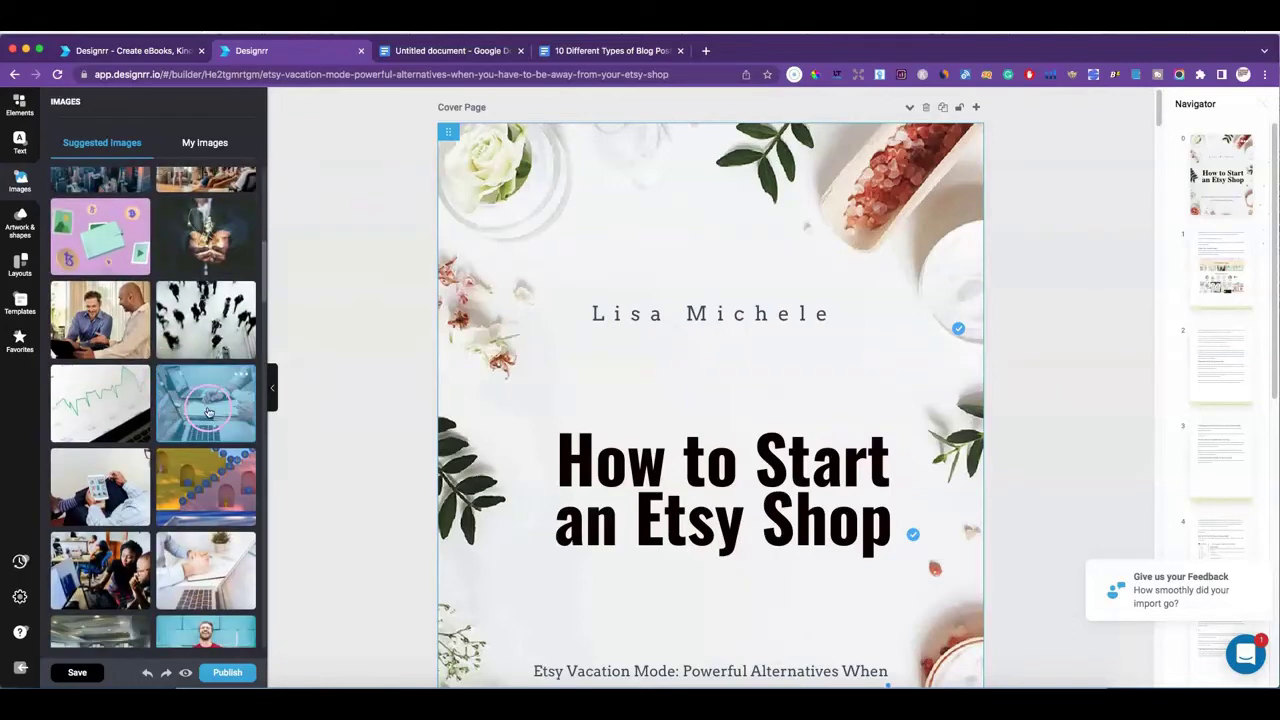
scroll(208, 411, down, 5)
click(117, 396)
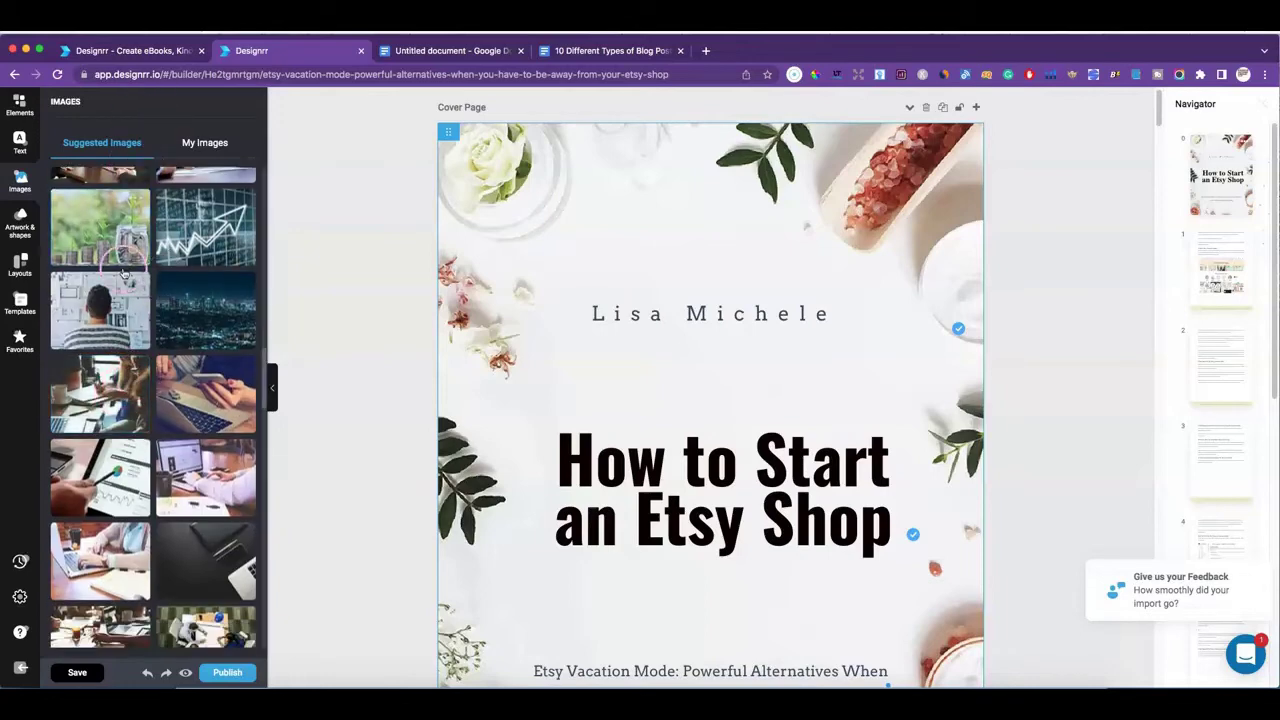
scroll(137, 381, down, 10)
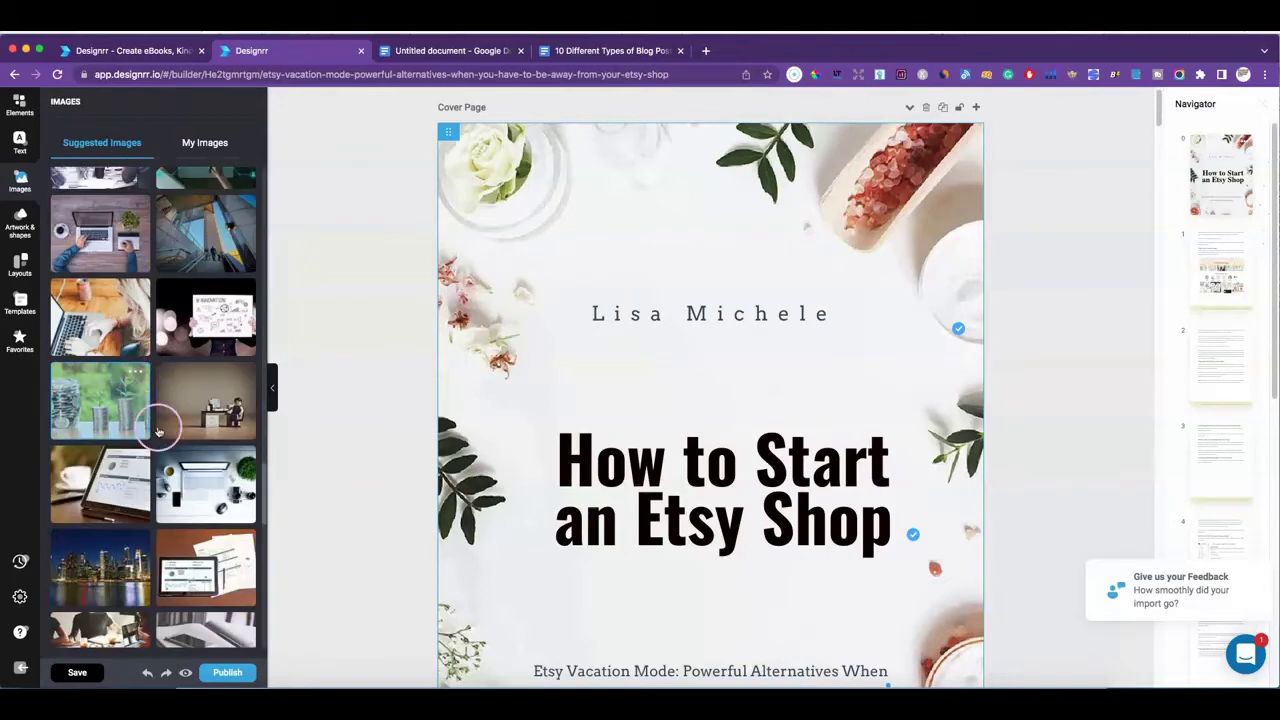
scroll(175, 500, down, 1)
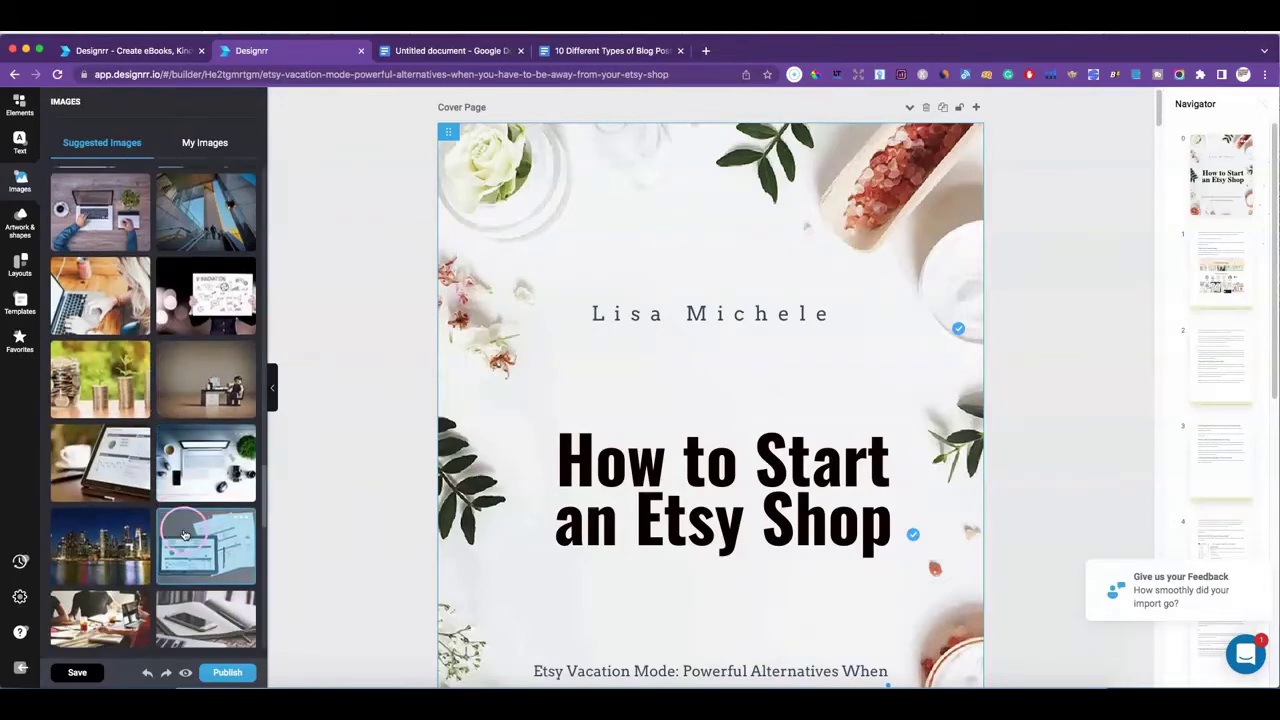
click(190, 461)
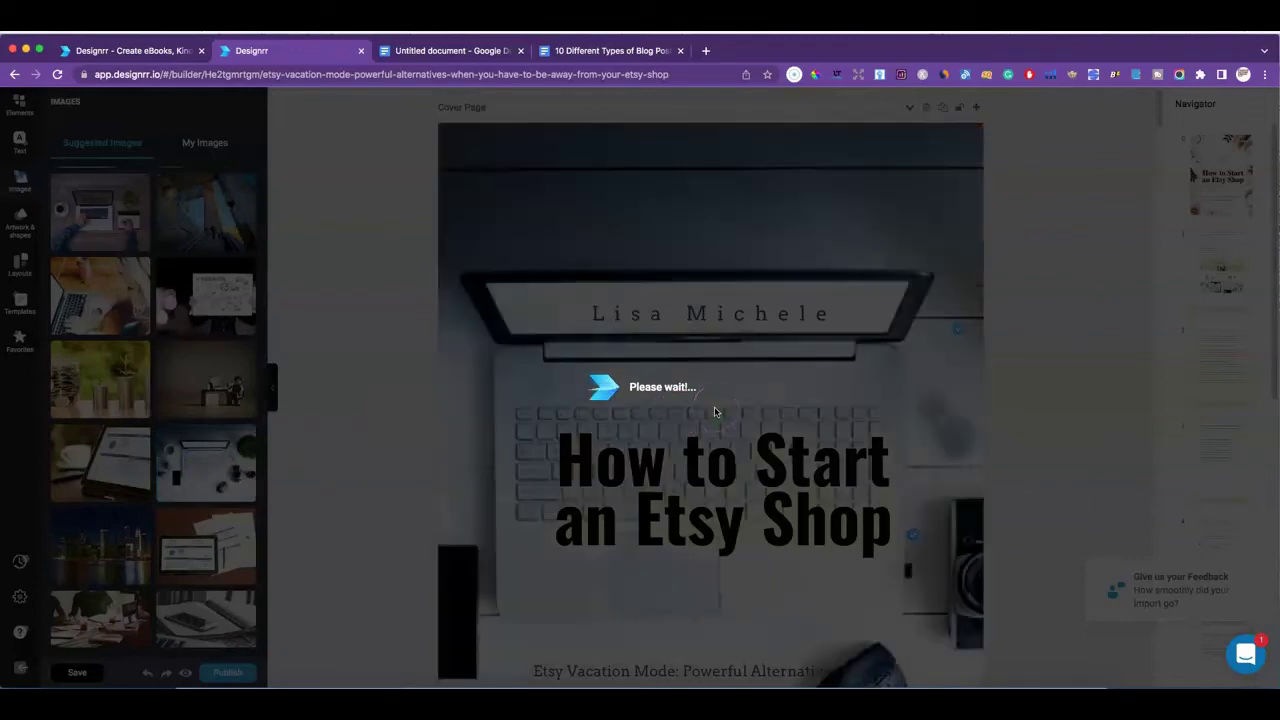
scroll(767, 402, down, 3)
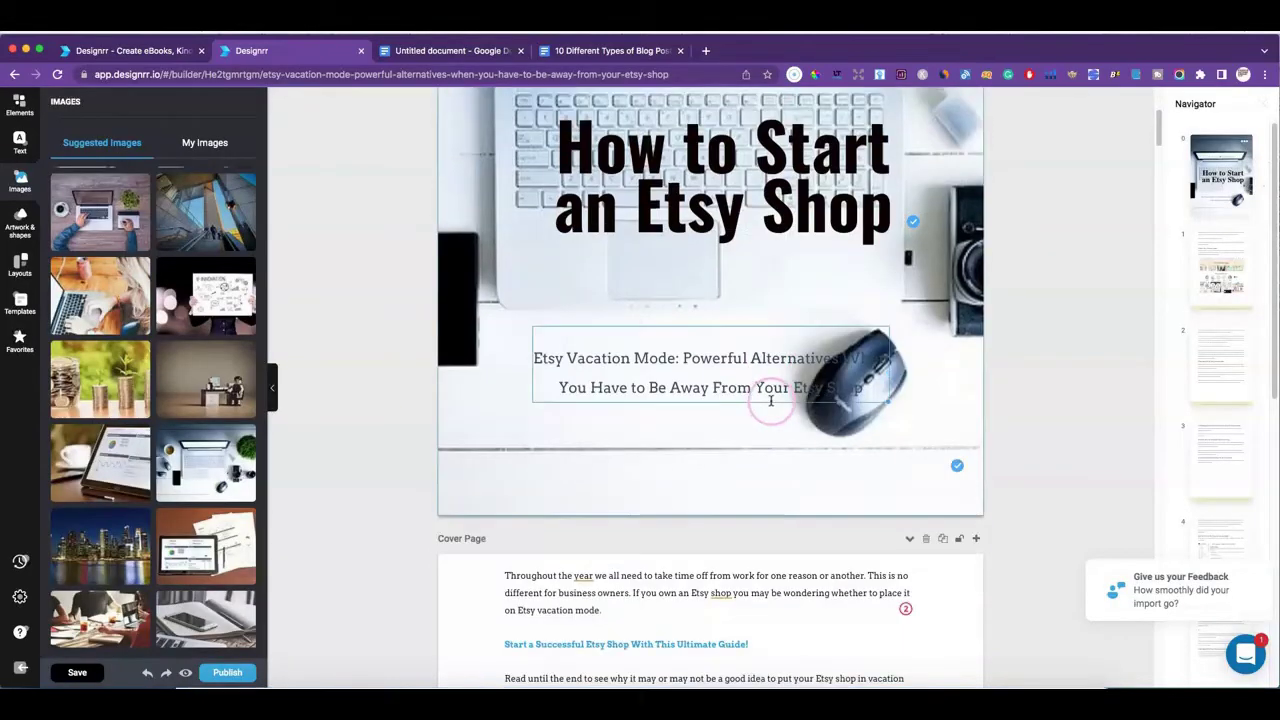
scroll(767, 398, up, 3)
scroll(419, 416, down, 3)
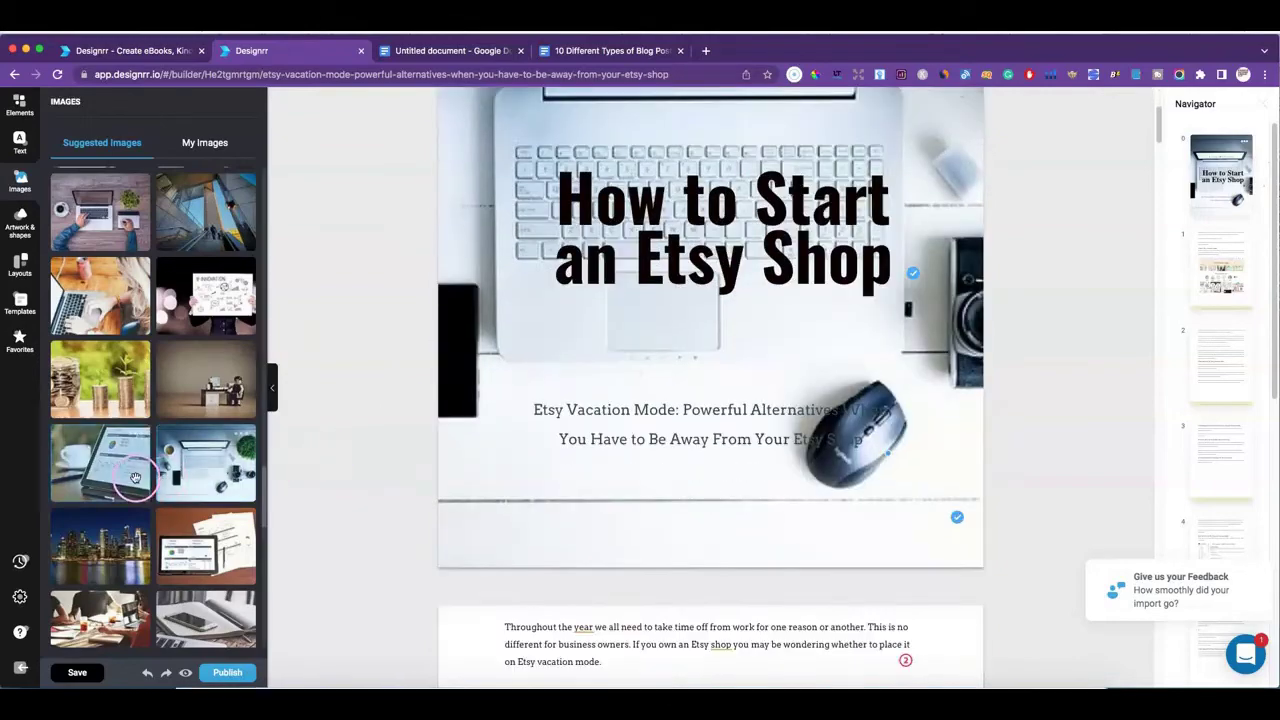
- Try placing the flat-lay photo of glasses, pens and gold paper clips as an image over the cover page, and delete it
scroll(155, 457, down, 5)
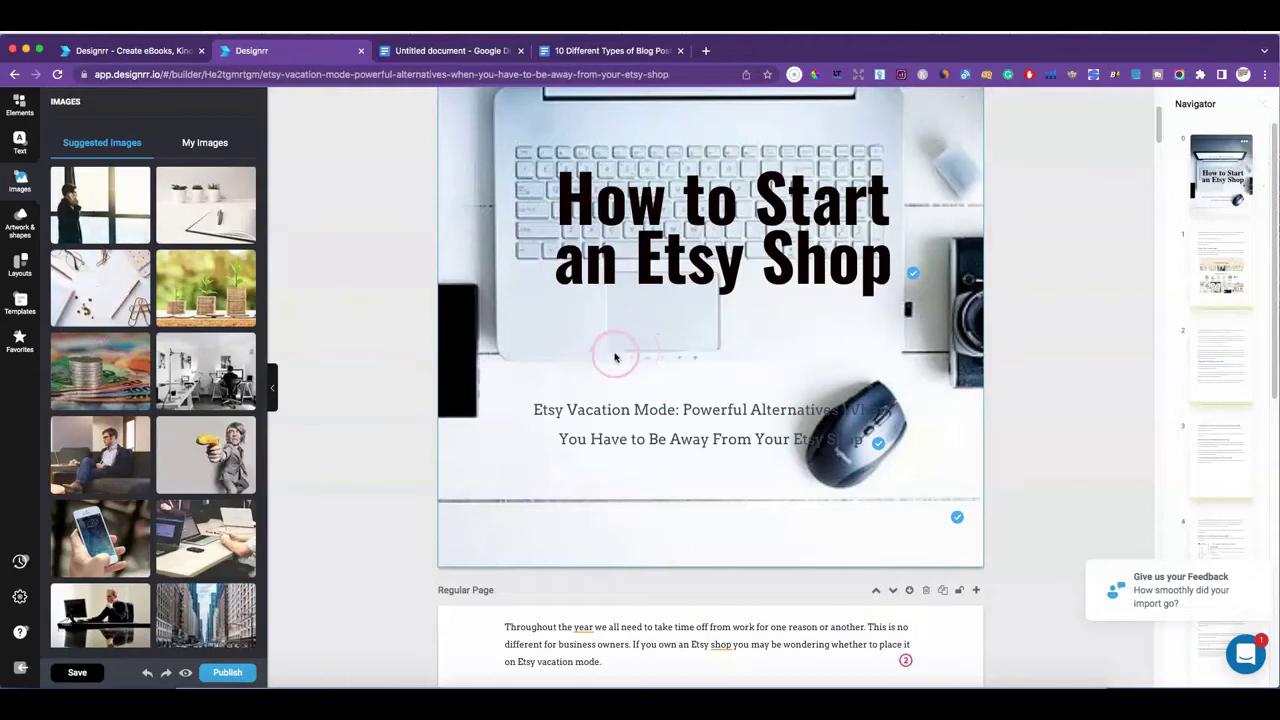
scroll(640, 350, up, 3)
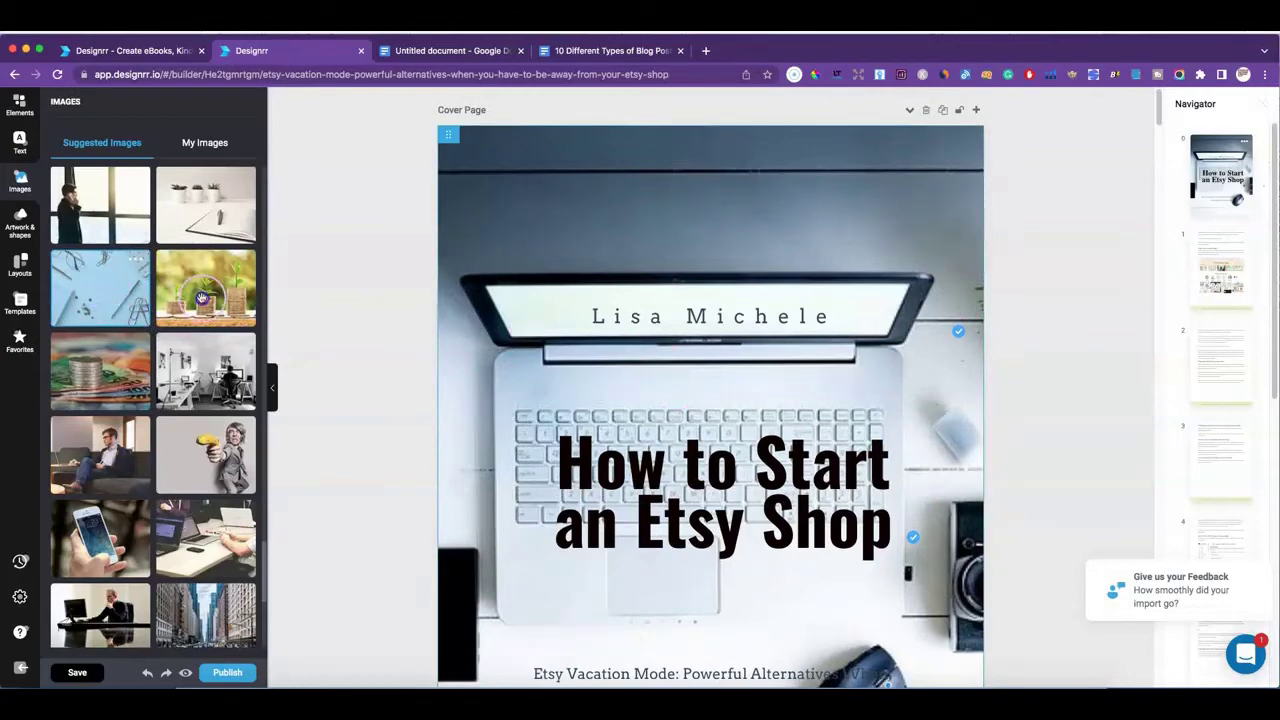
drag(201, 297, 699, 300)
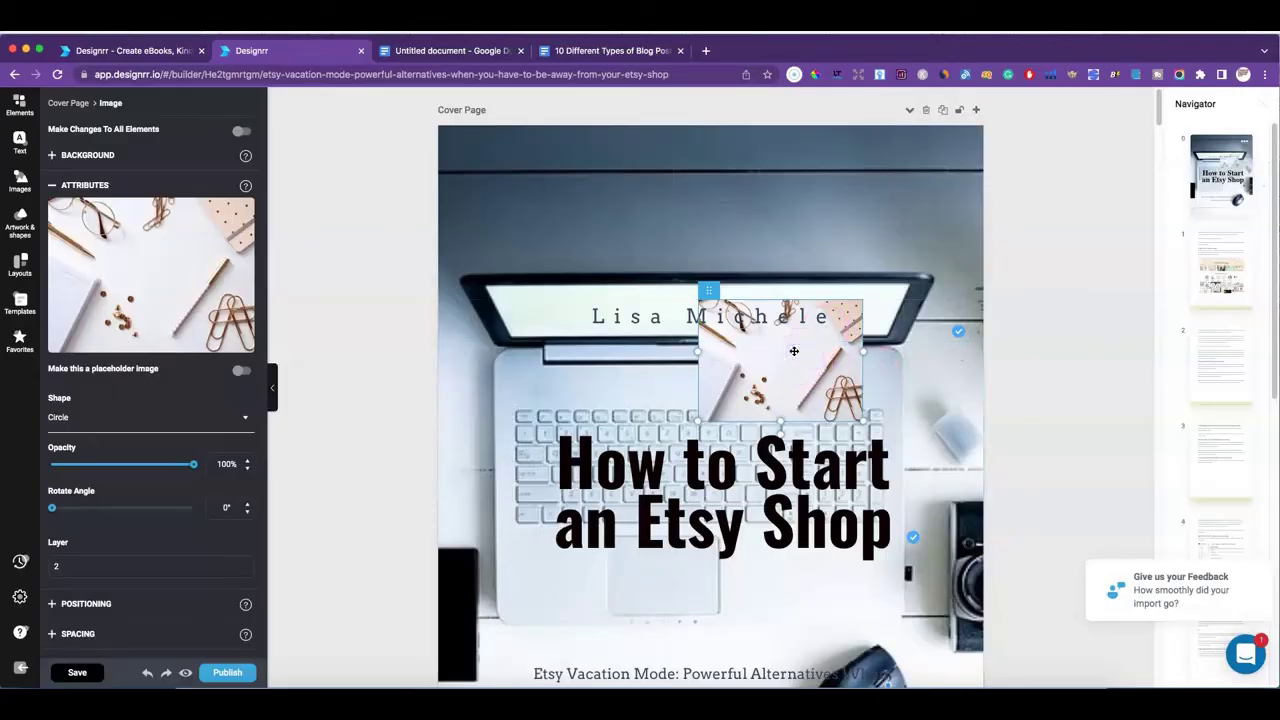
mouse_move(708, 290)
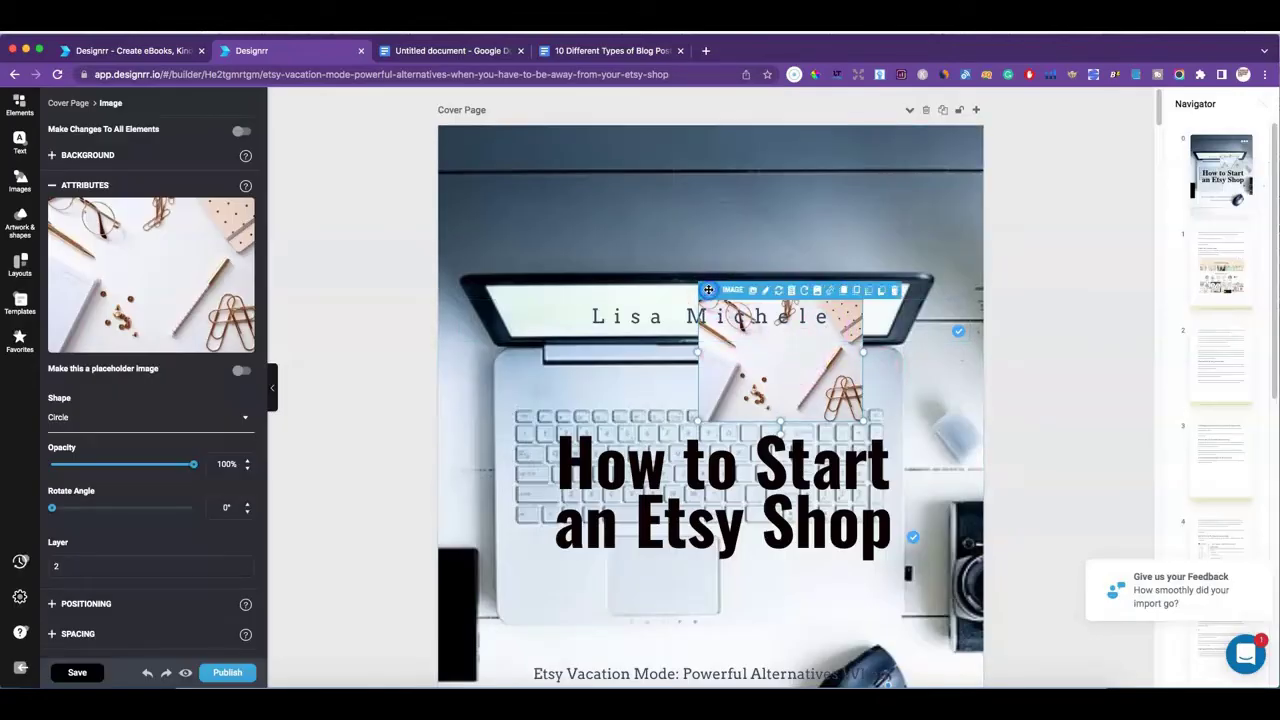
click(939, 291)
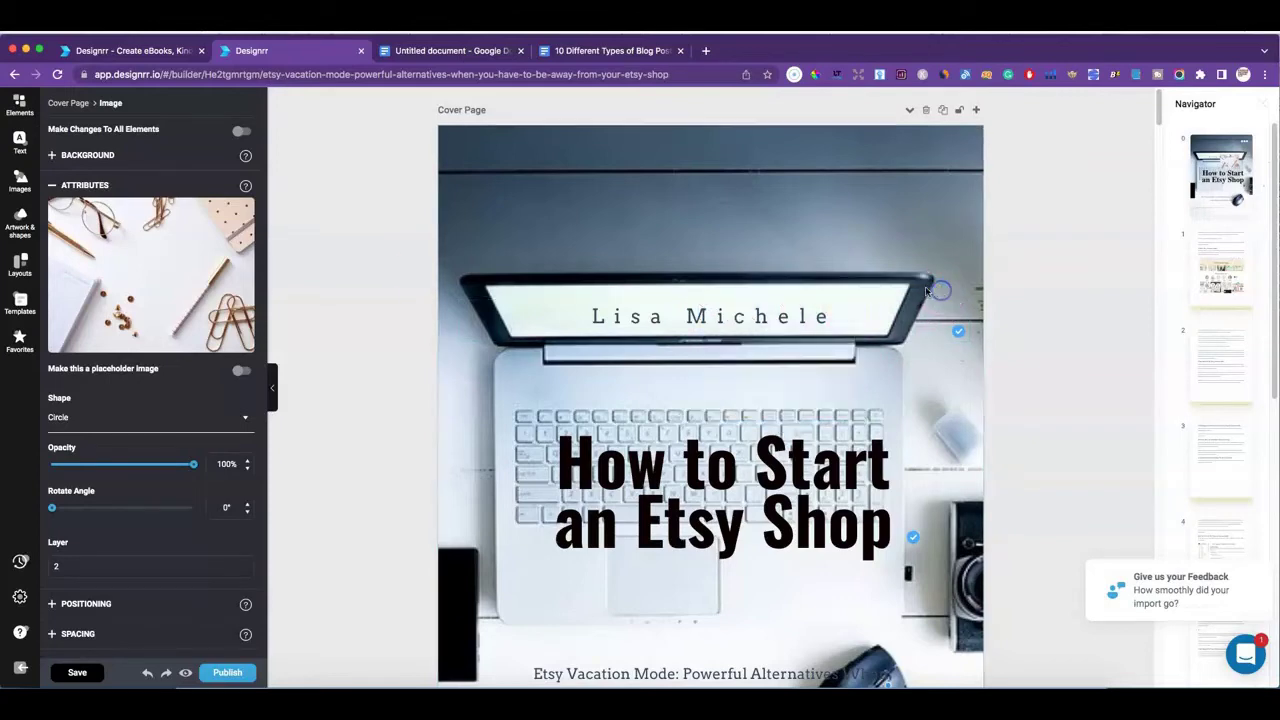
- Replace the cover page's background image with the flat-lay photo of glasses, pens and gold paper clips
click(99, 157)
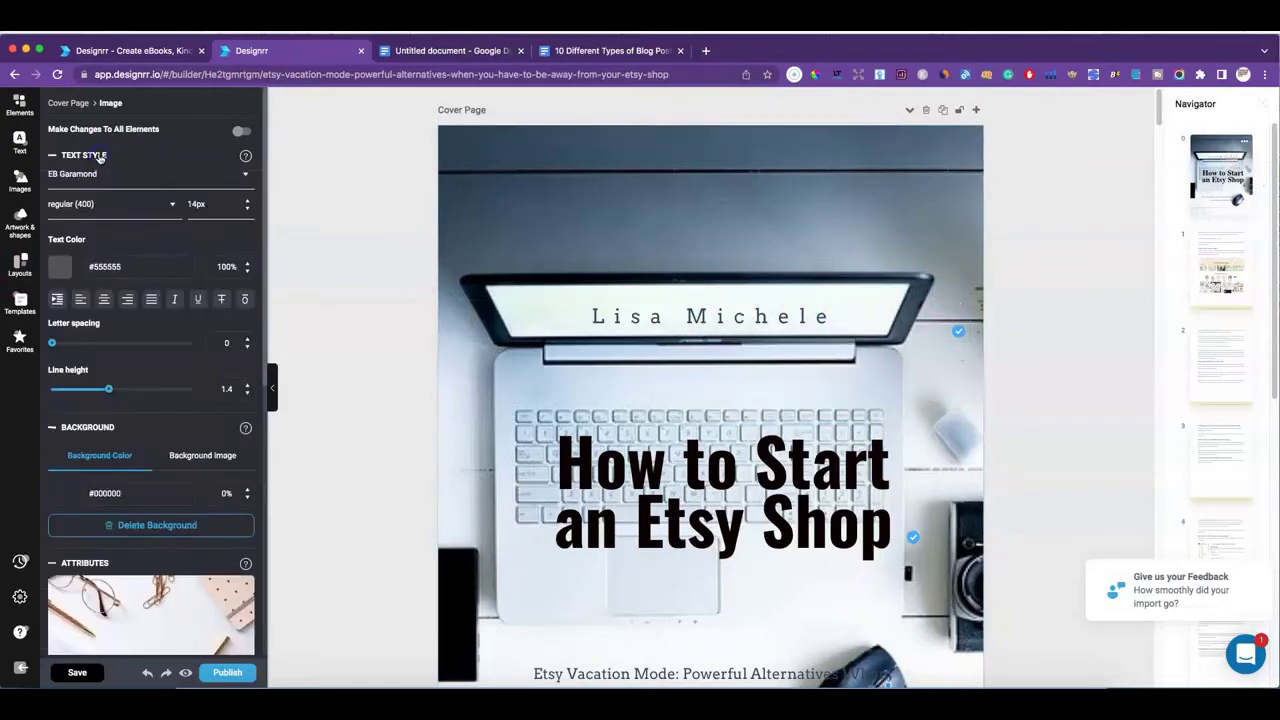
click(201, 457)
scroll(201, 460, down, 1)
click(163, 468)
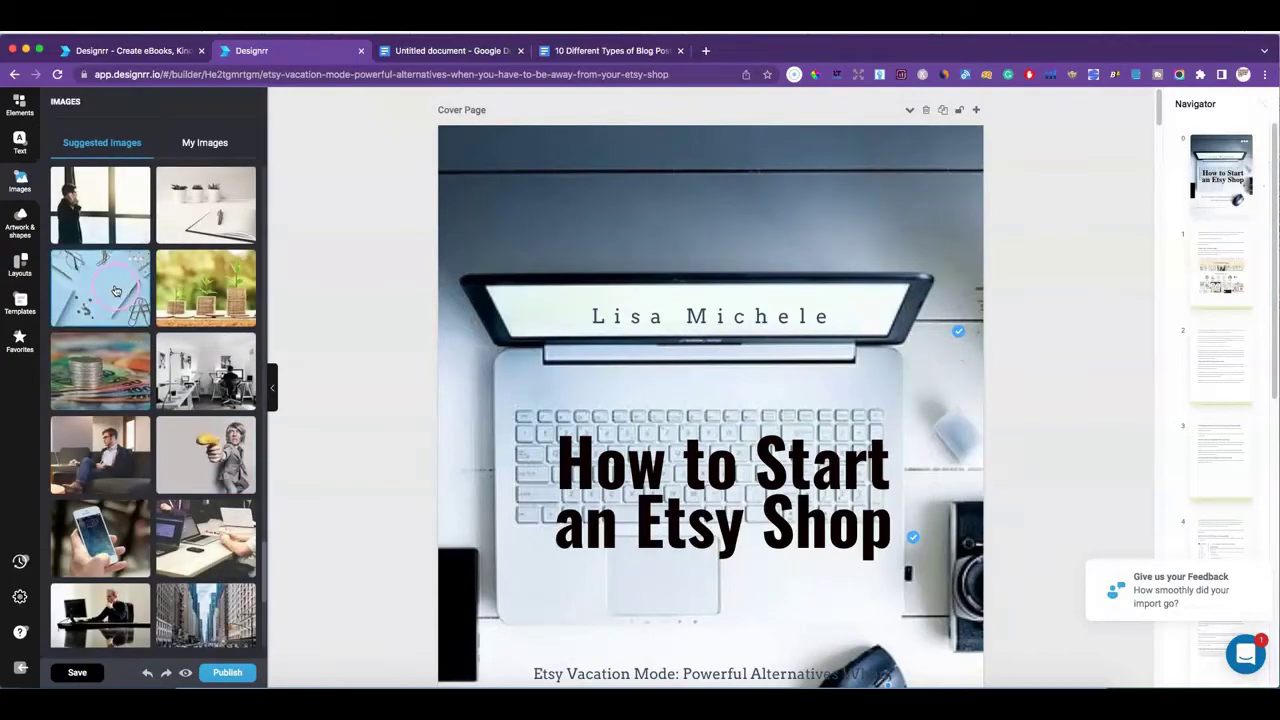
click(115, 290)
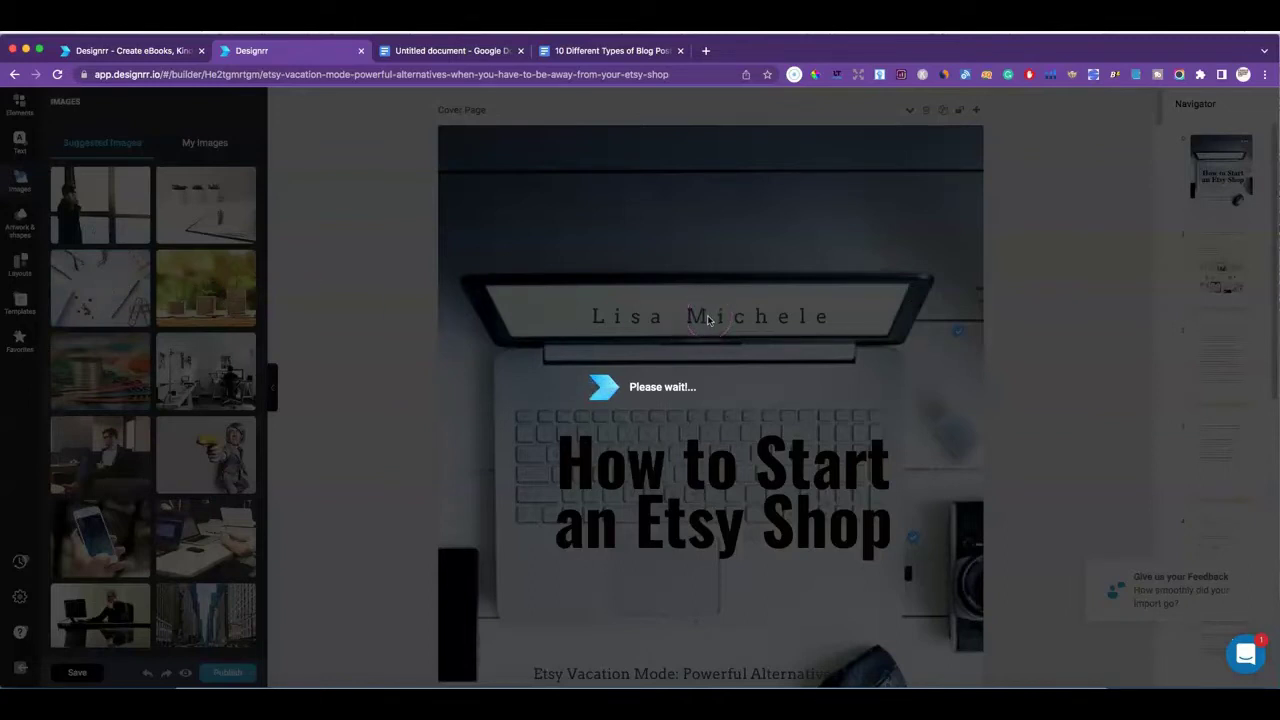
click(711, 404)
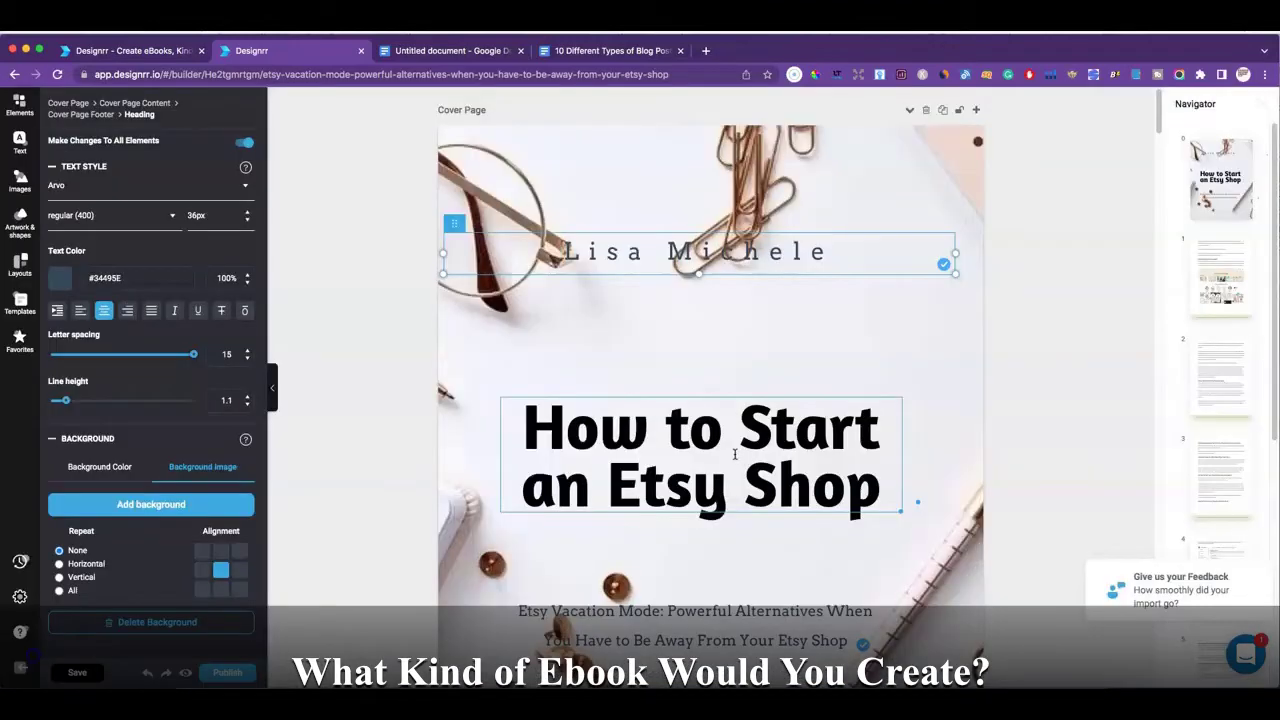
- Move the "How to Start an Etsy Shop" title slightly higher on the cover page
scroll(720, 448, down, 6)
scroll(722, 448, up, 2)
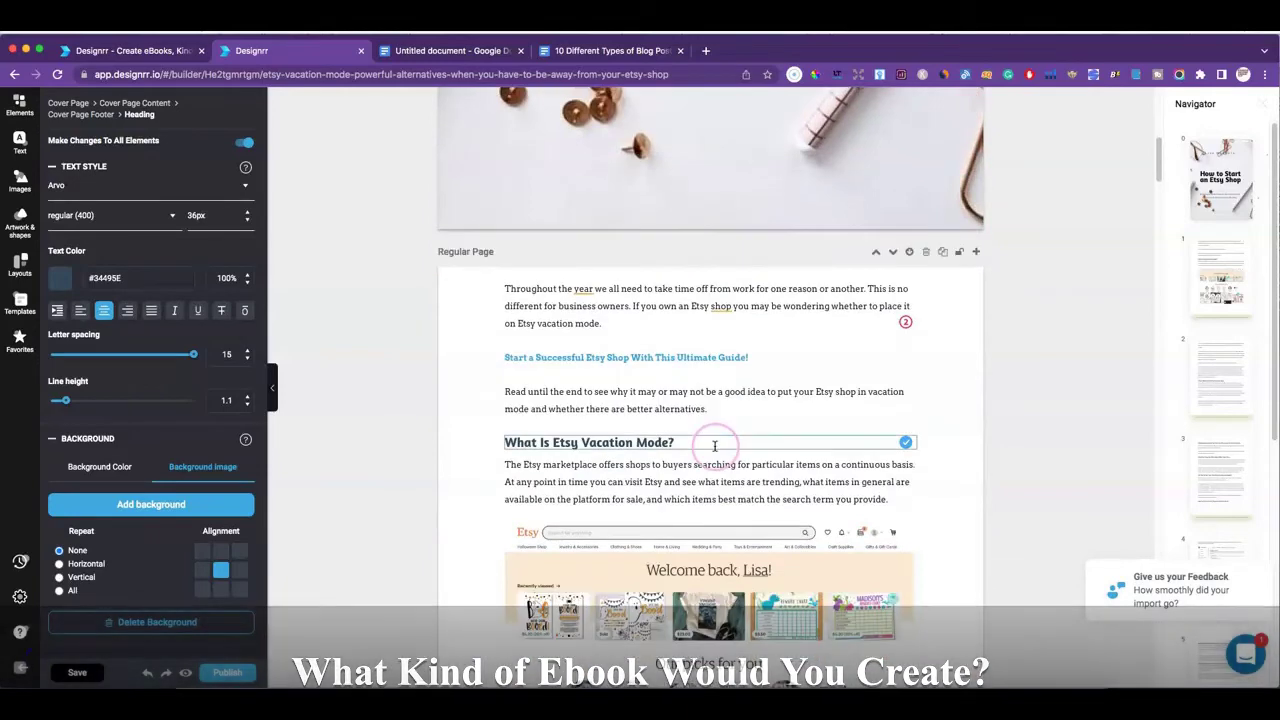
scroll(724, 448, up, 5)
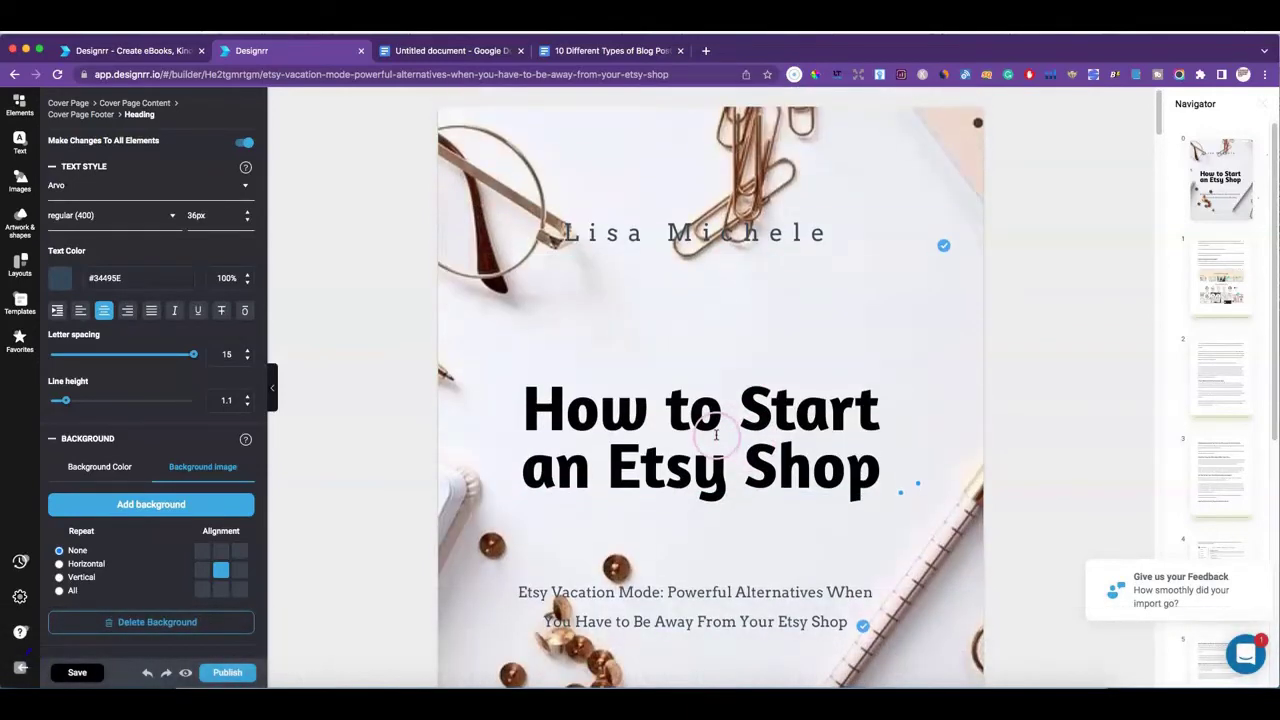
click(722, 430)
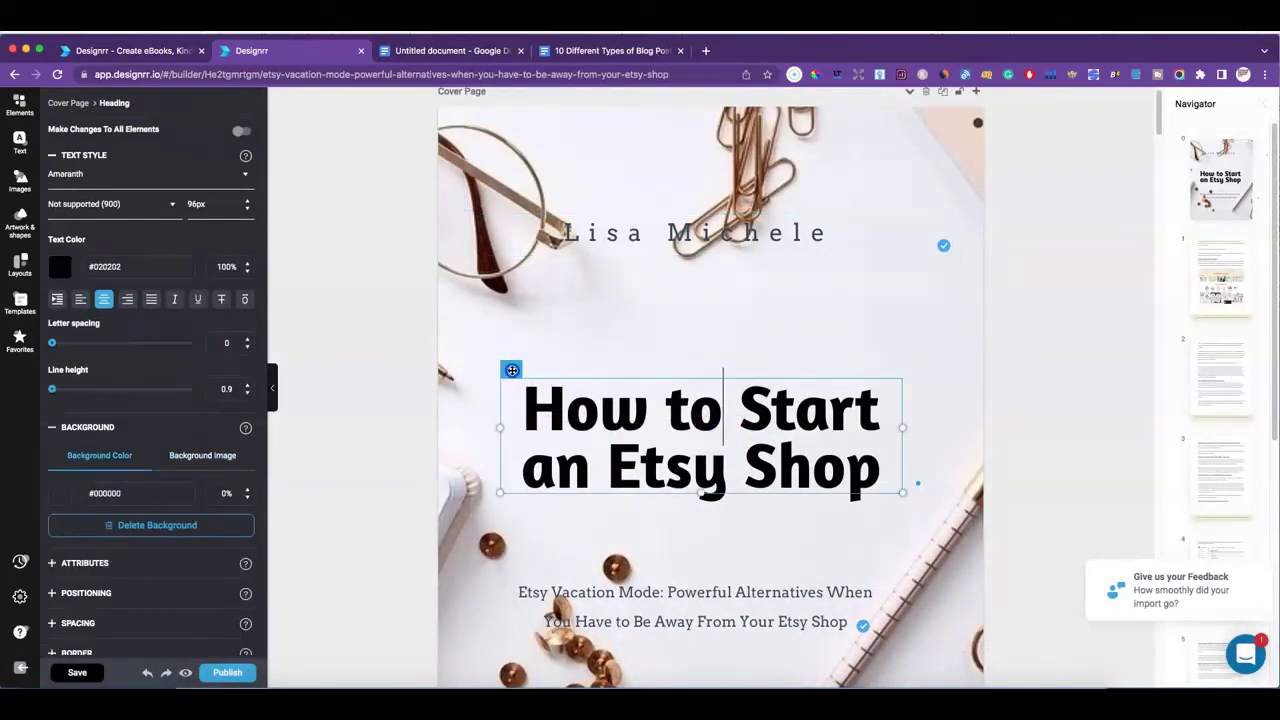
drag(511, 366, 511, 334)
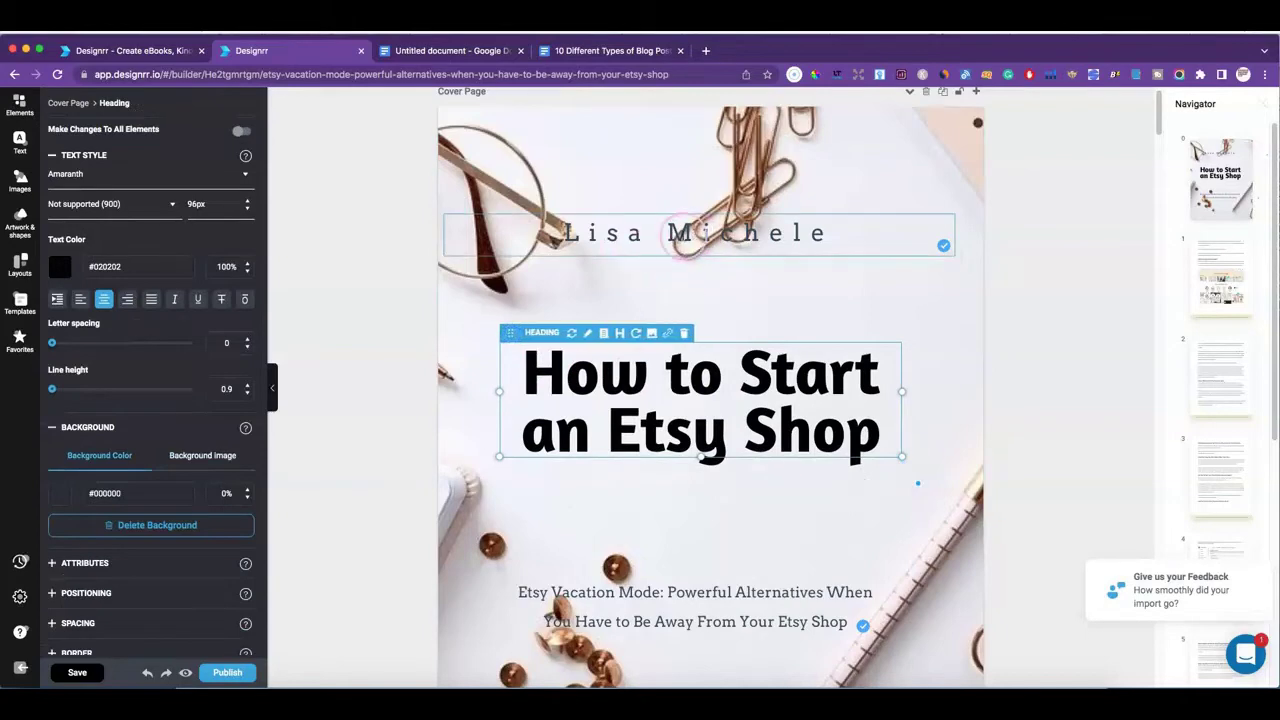
- Move the author name heading from the top of the cover page to below the subtitle
click(565, 243)
scroll(588, 240, down, 3)
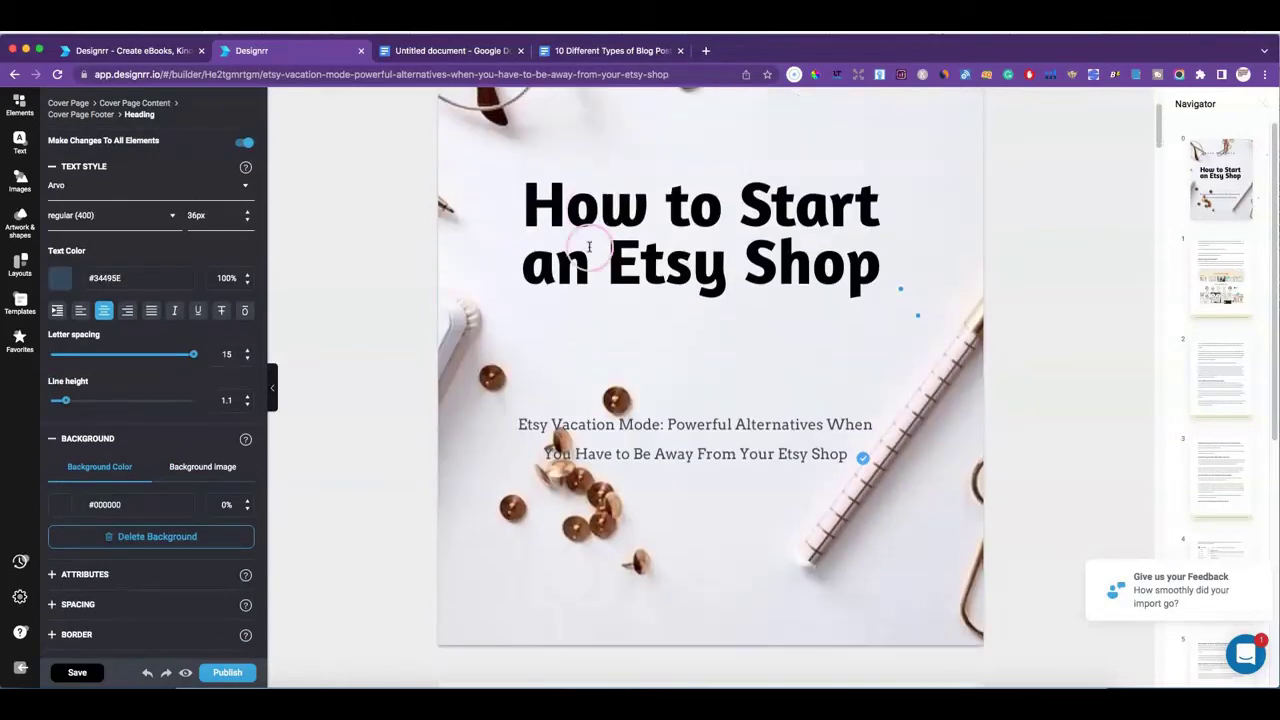
scroll(590, 237, up, 3)
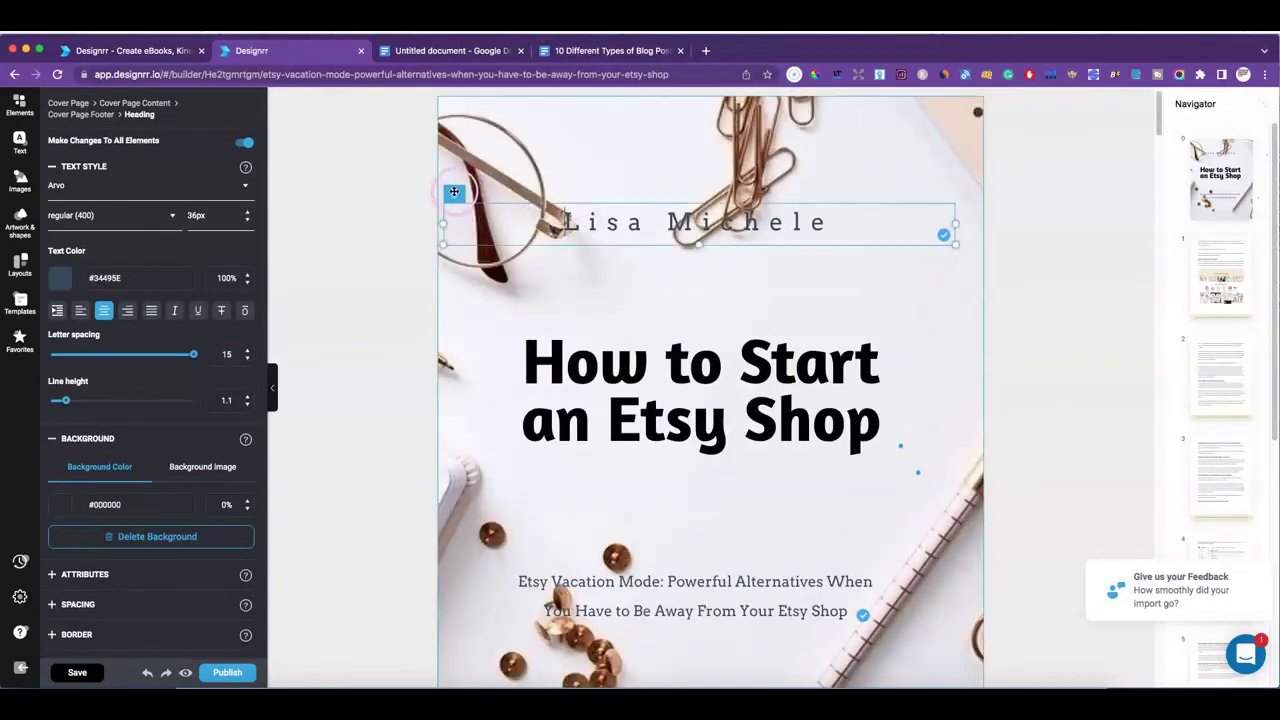
drag(500, 310, 452, 597)
scroll(448, 540, up, 3)
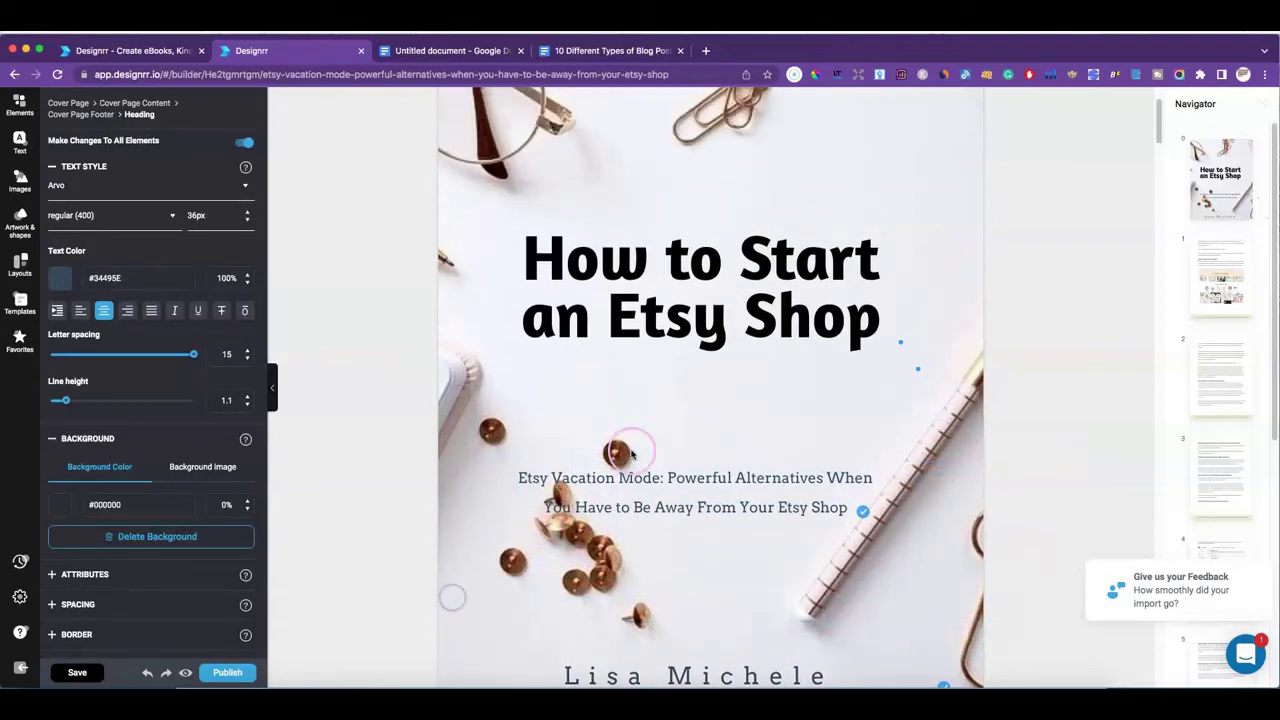
- Shift the "How to Start an Etsy Shop" title slightly right and up to centre it on the cover page
click(203, 479)
click(428, 428)
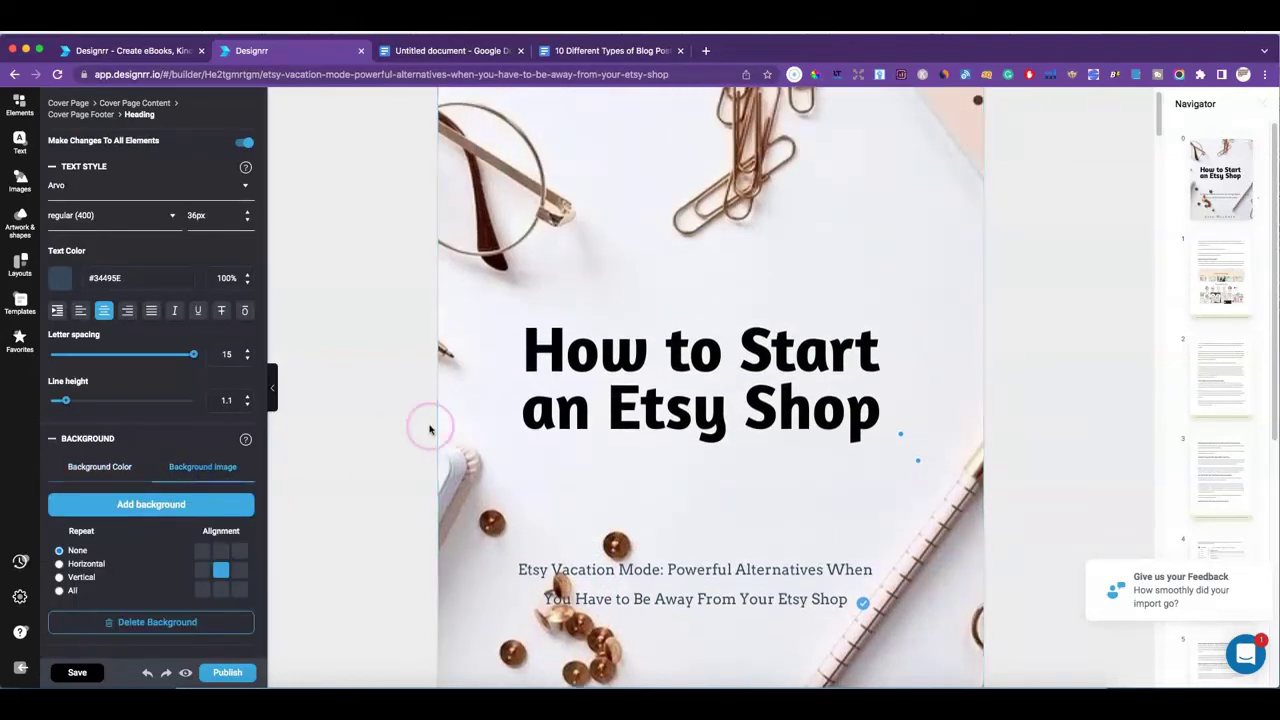
scroll(700, 400, down, 2)
scroll(685, 357, up, 3)
click(685, 357)
click(507, 367)
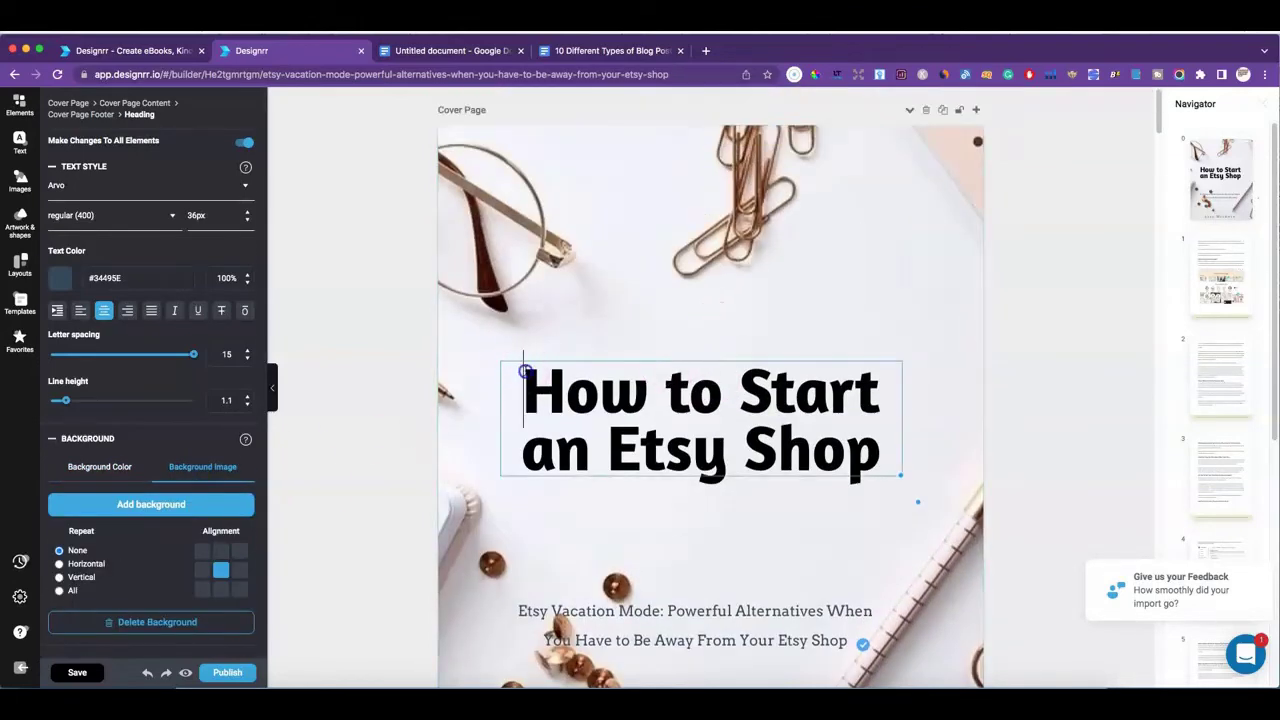
drag(509, 351, 522, 345)
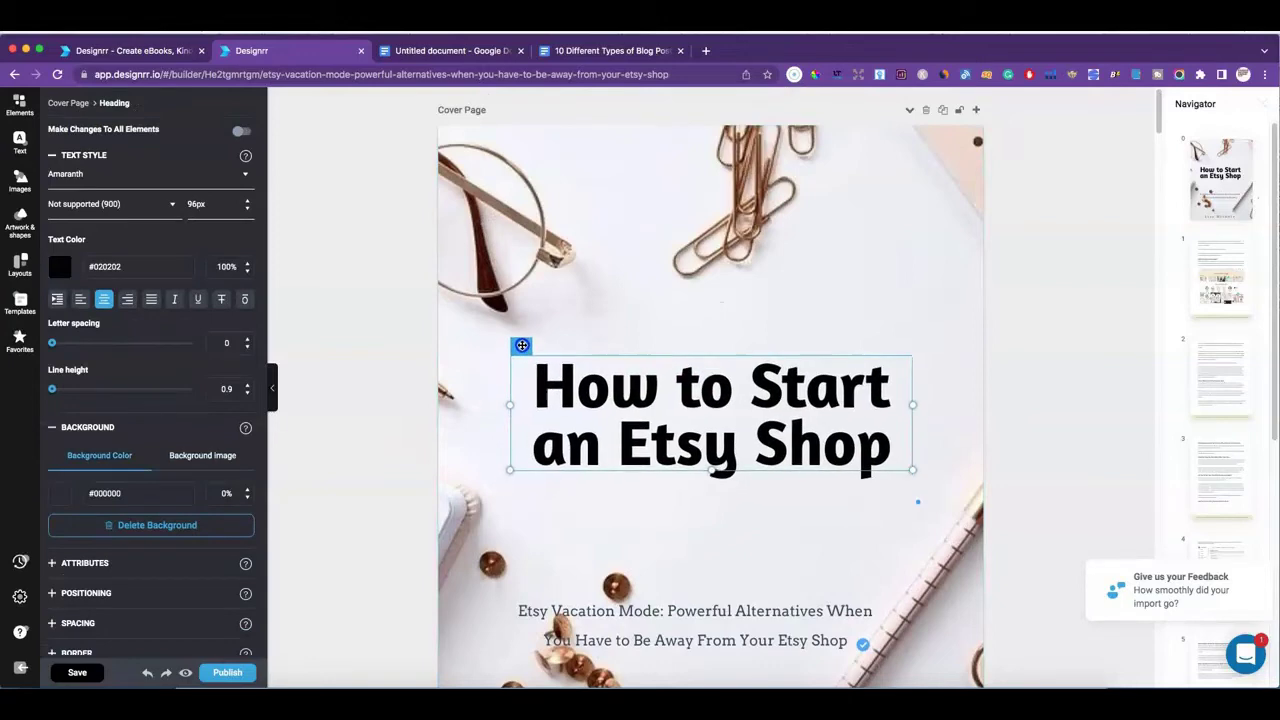
- Try different background image alignments on the cover title heading
click(182, 457)
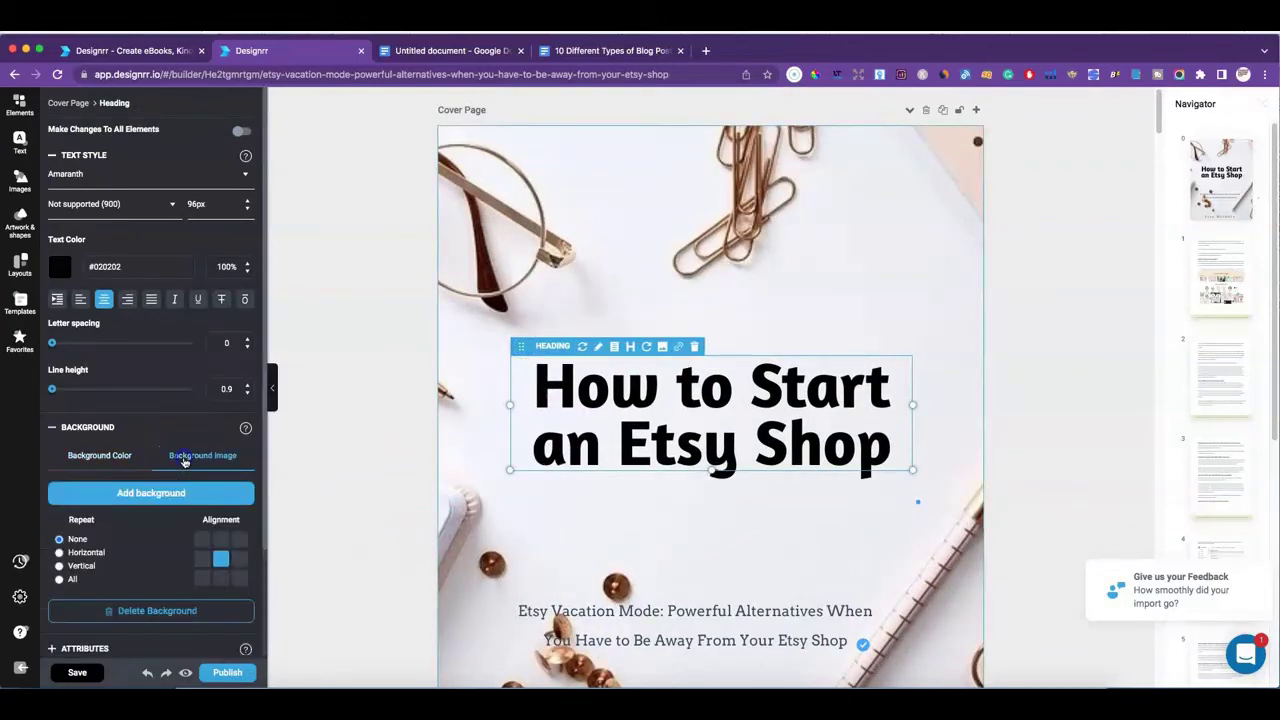
click(221, 541)
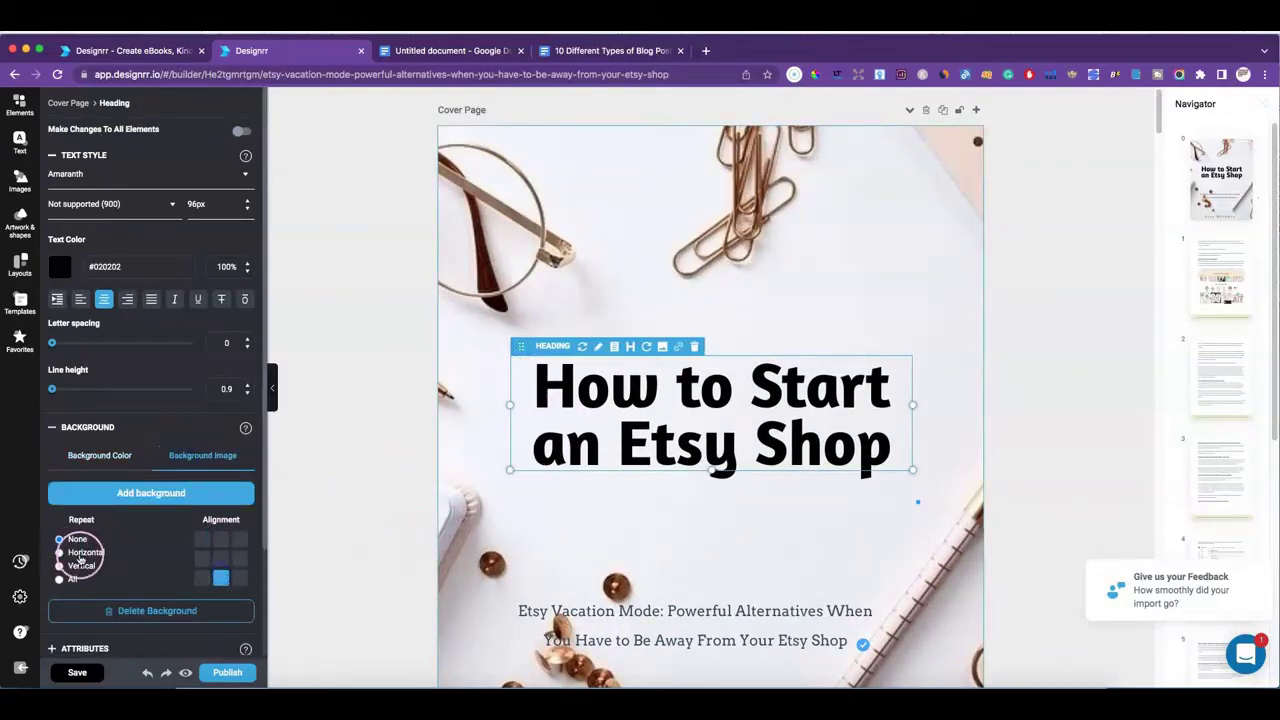
click(202, 558)
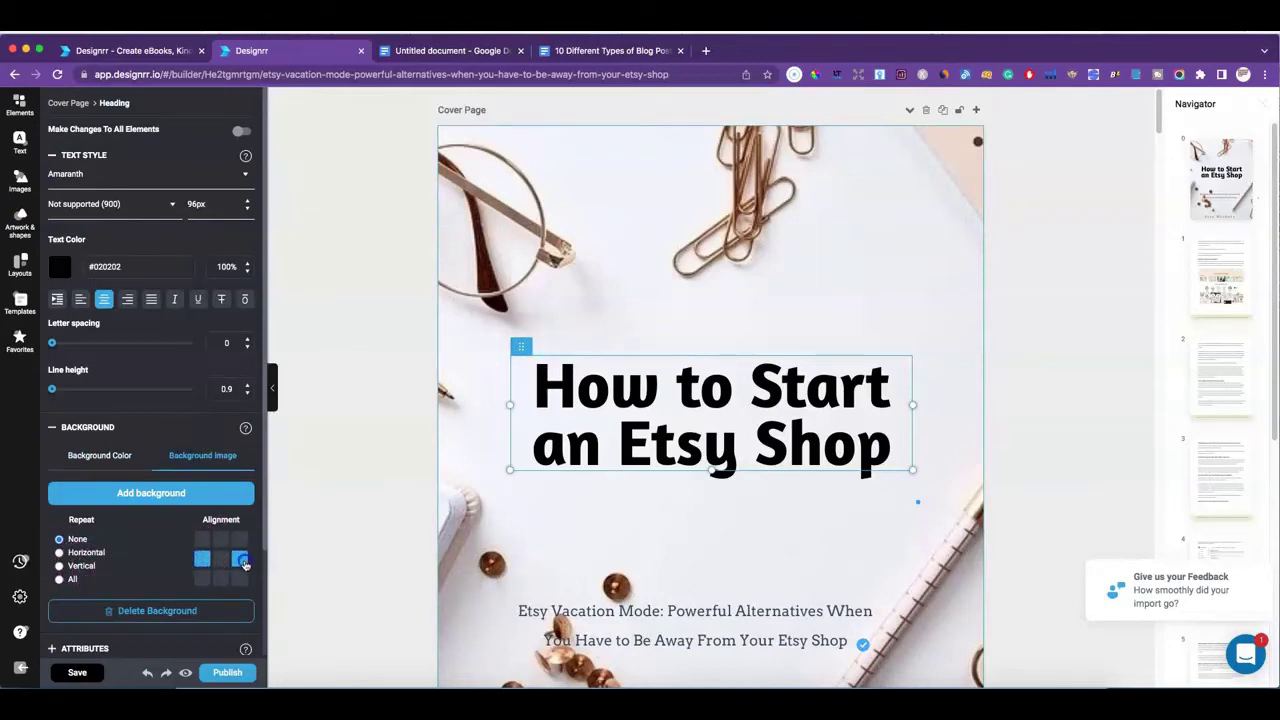
- Select the cover page content and try its background image with horizontal, vertical and all-direction repeat
click(472, 148)
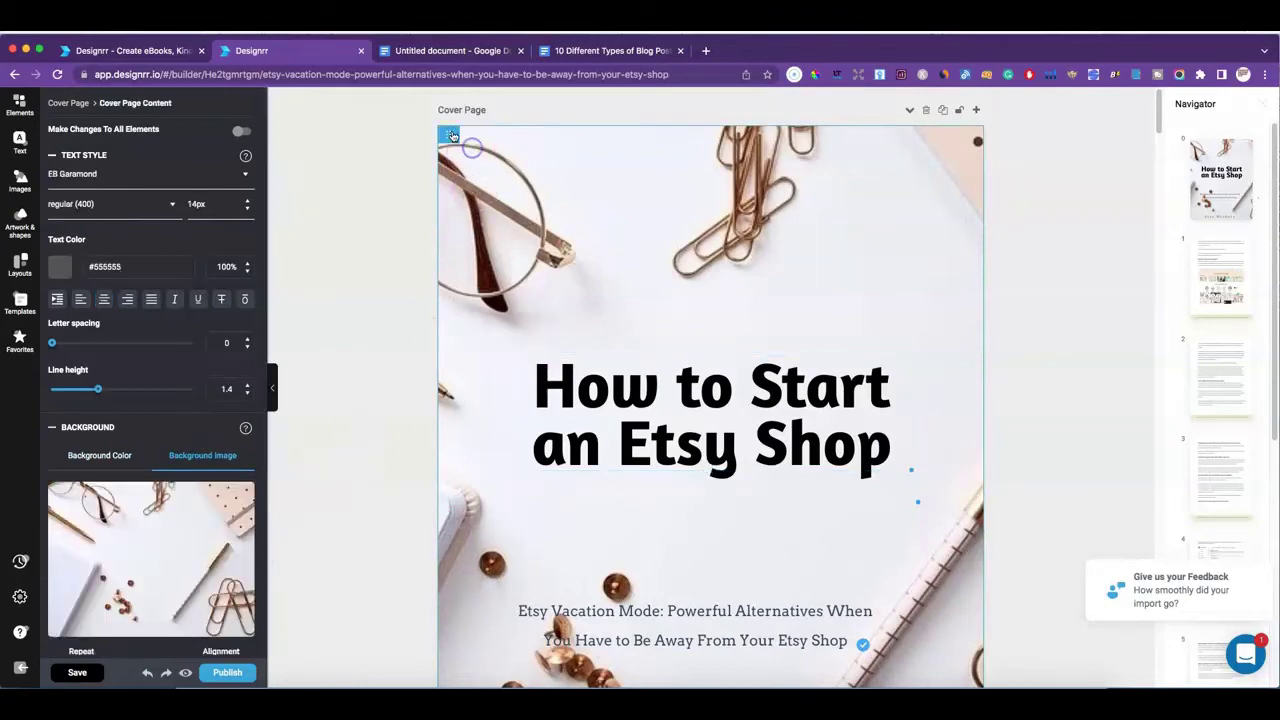
mouse_move(189, 580)
scroll(189, 580, down, 2)
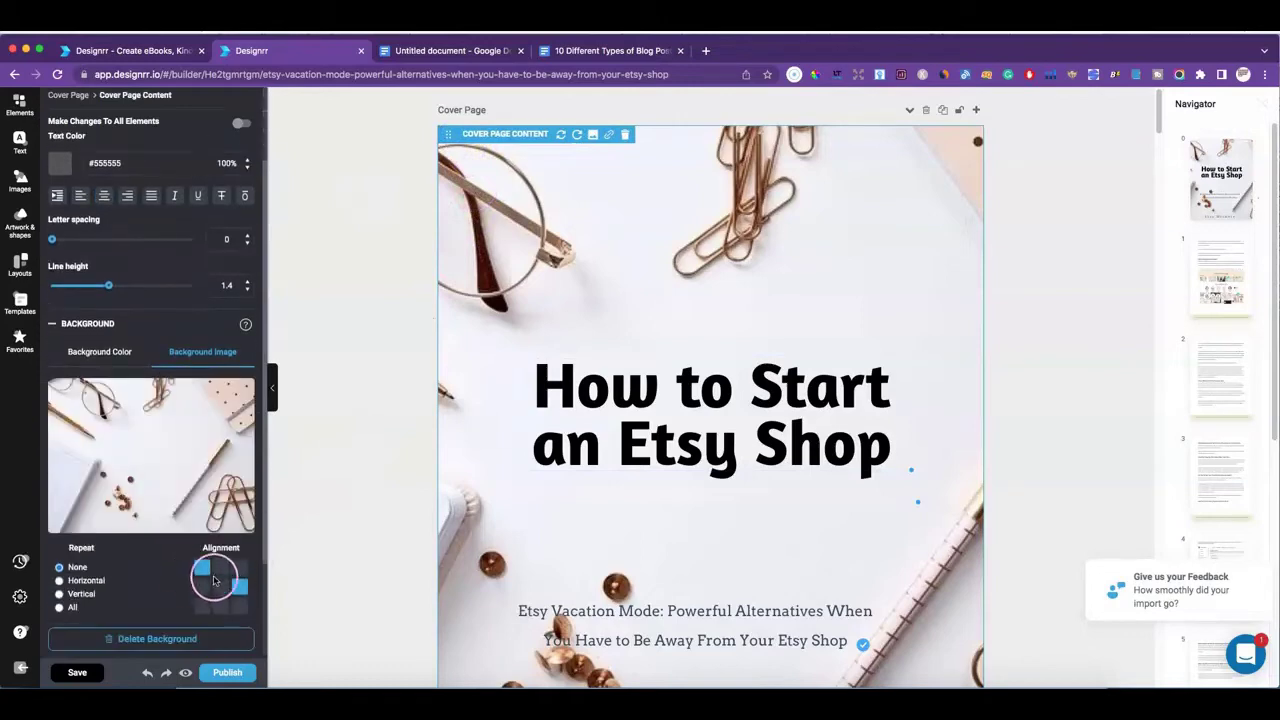
click(59, 581)
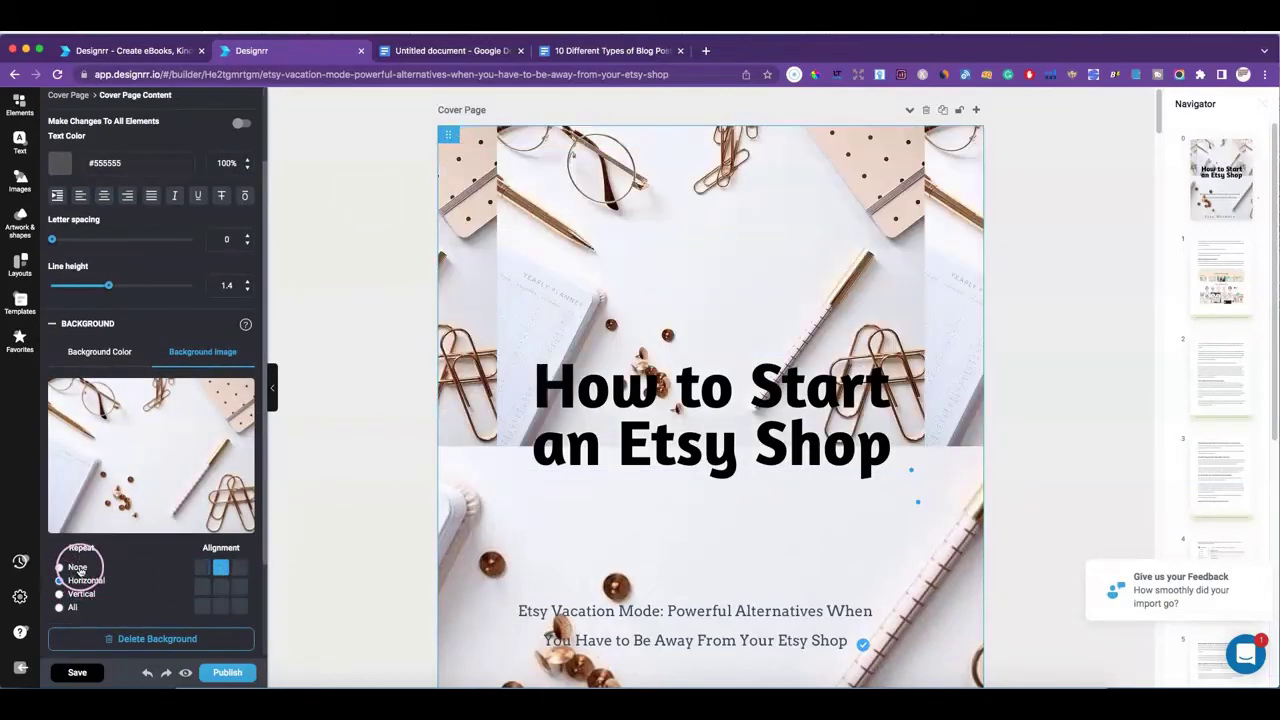
scroll(60, 575, down, 1)
click(59, 519)
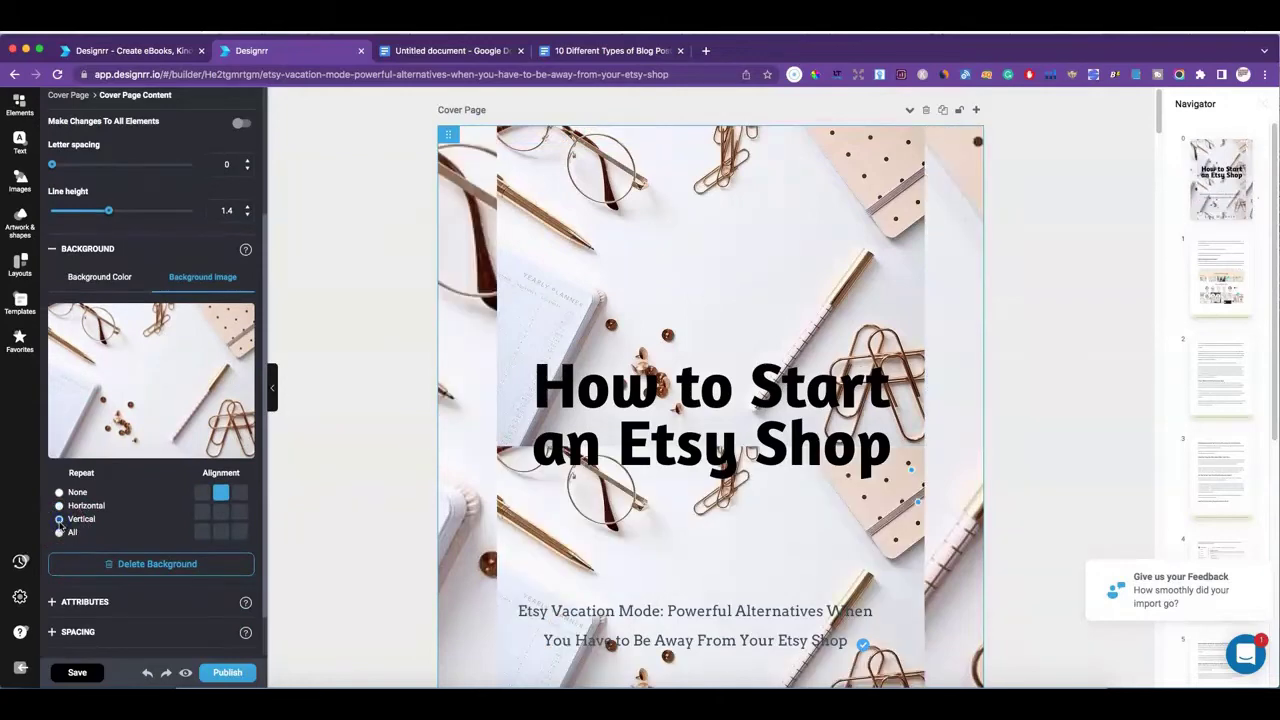
click(59, 533)
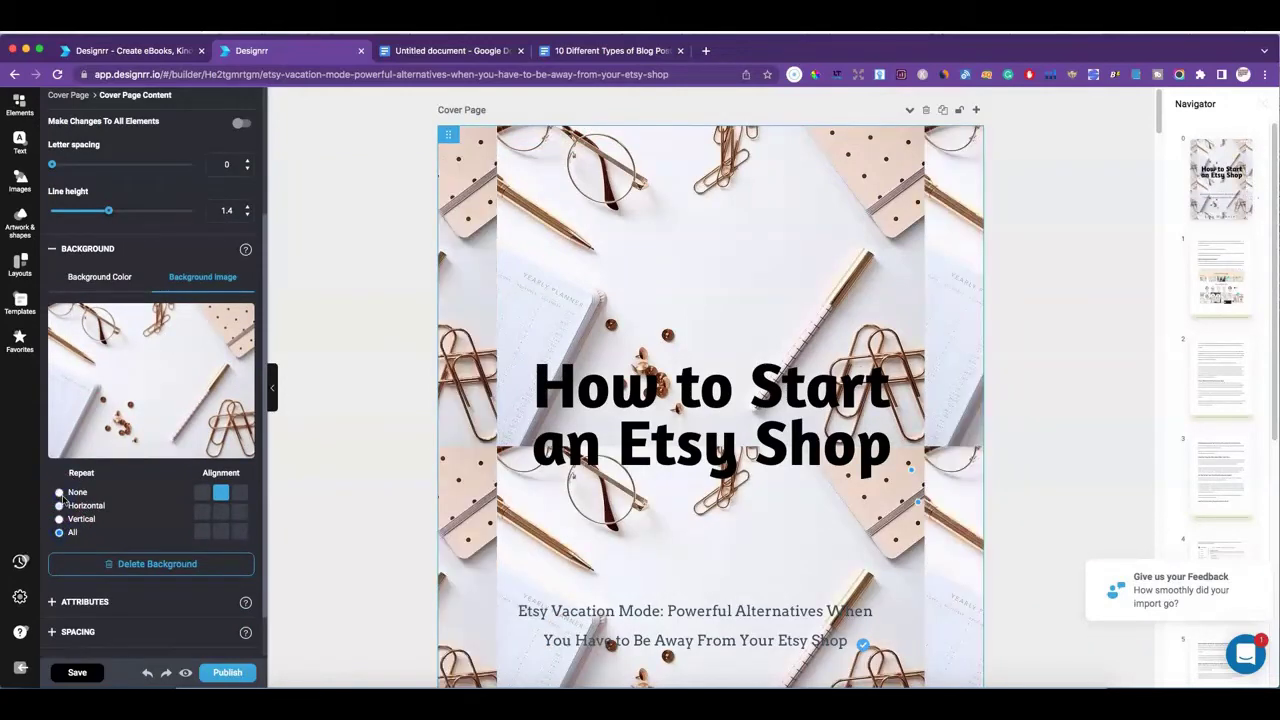
- Try several alignments for the repeated cover background image, including bottom centre, top centre and top right
click(203, 530)
click(221, 530)
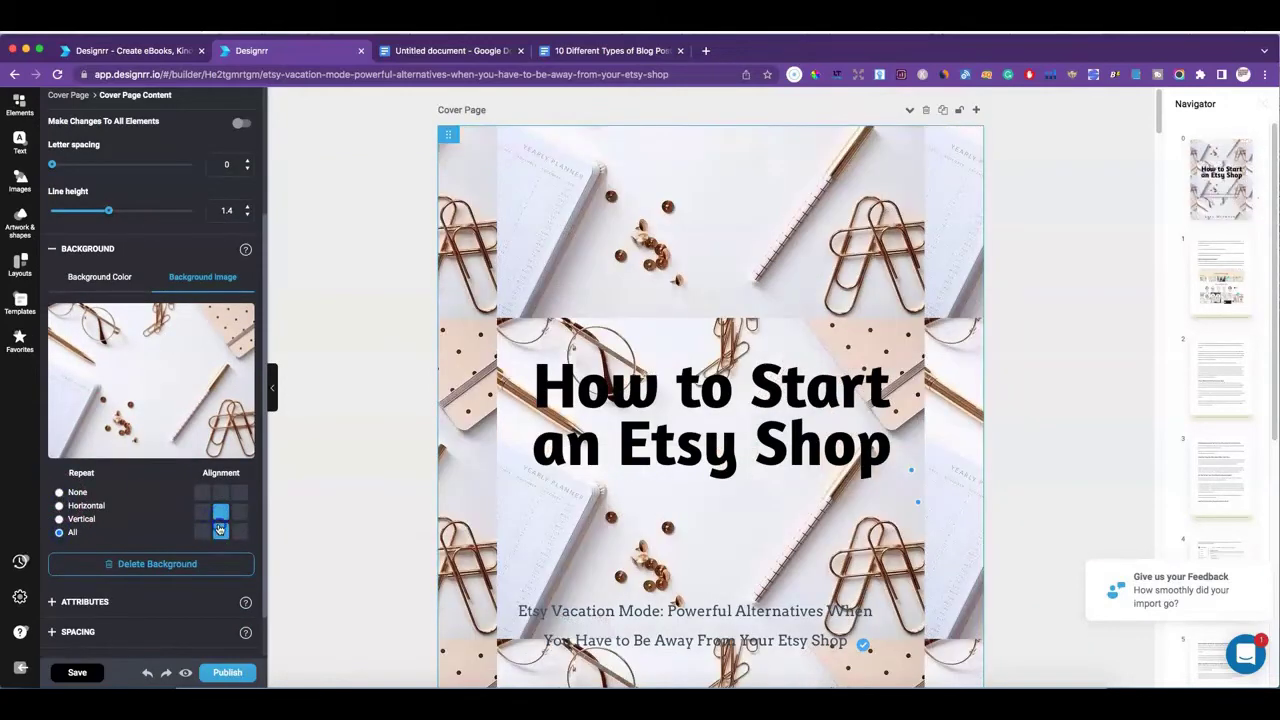
click(239, 511)
click(220, 493)
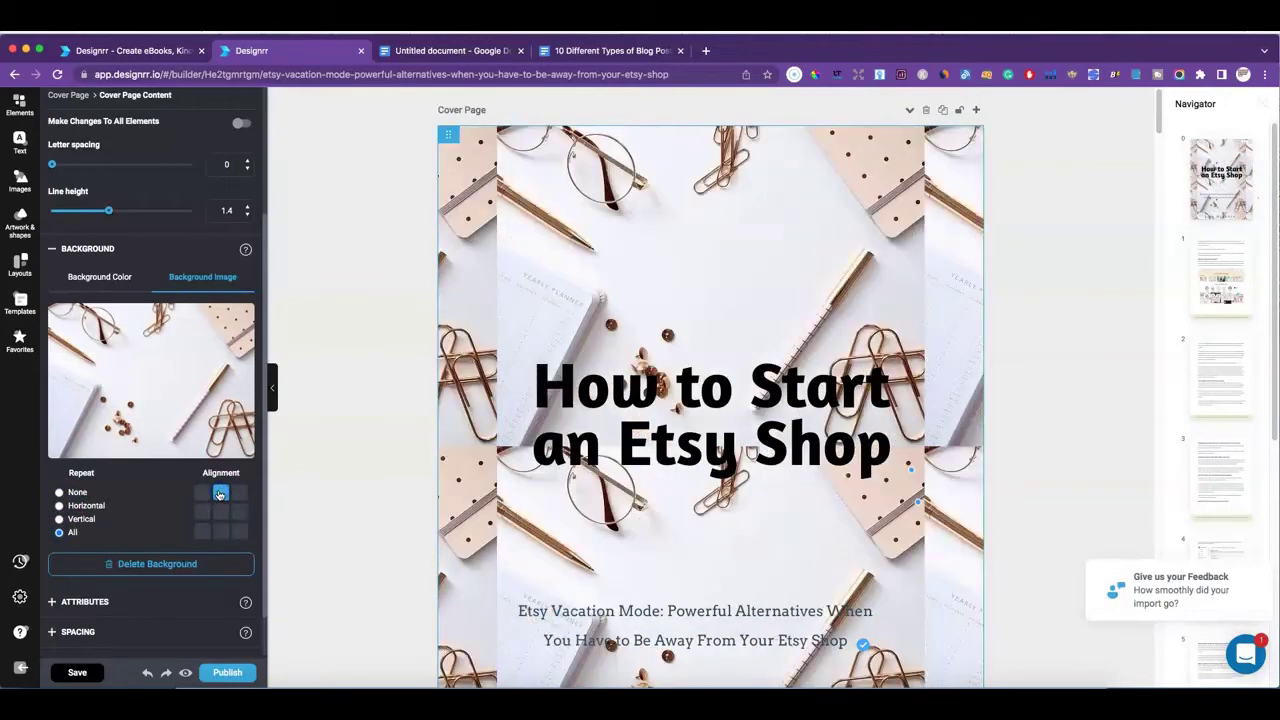
click(204, 492)
click(239, 492)
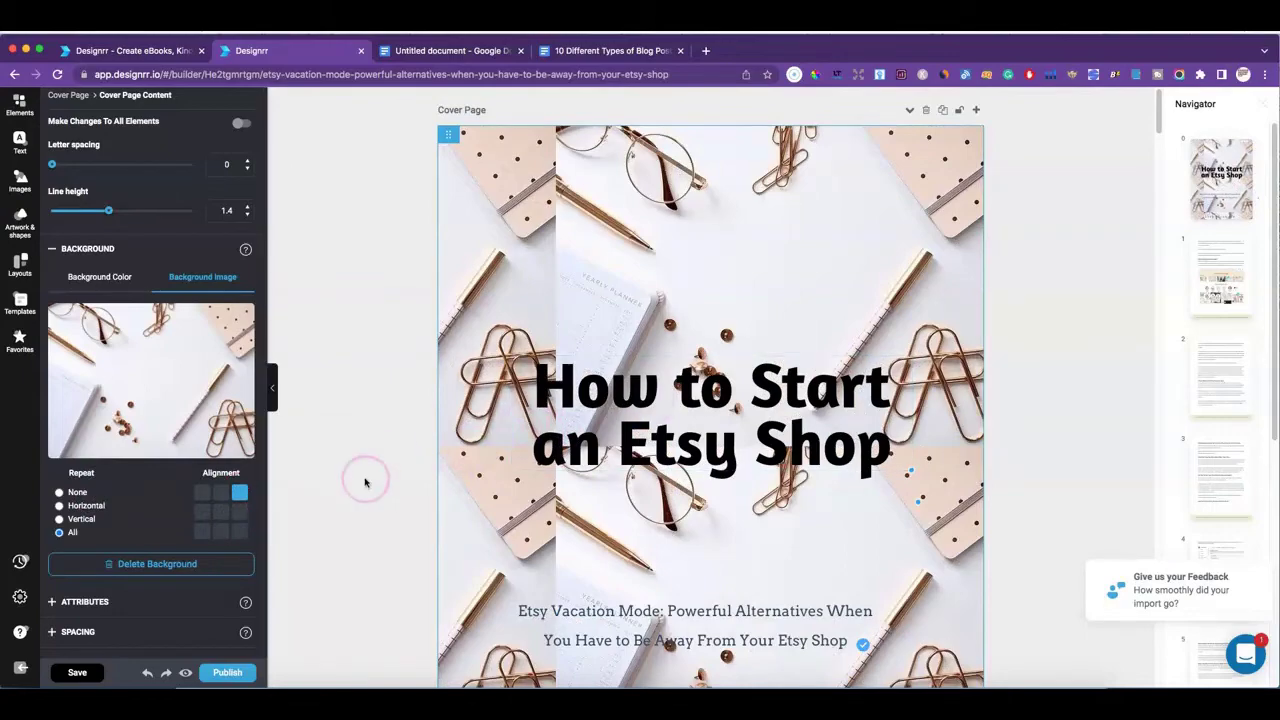
- Align the cover page's background image to bottom centre and set its repeat to None
click(225, 534)
click(62, 492)
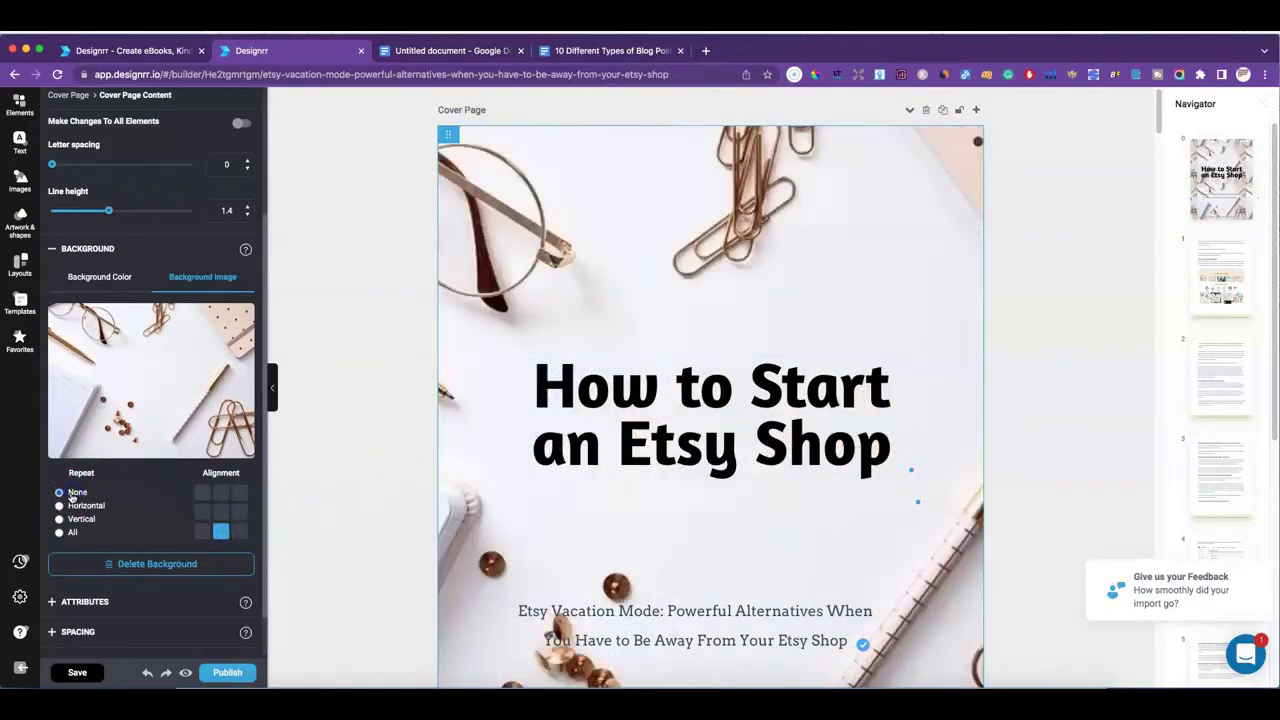
- Review the content pages after the cover, from the Etsy vacation mode introduction to the 10 Etsy SEO tips
scroll(745, 420, down, 10)
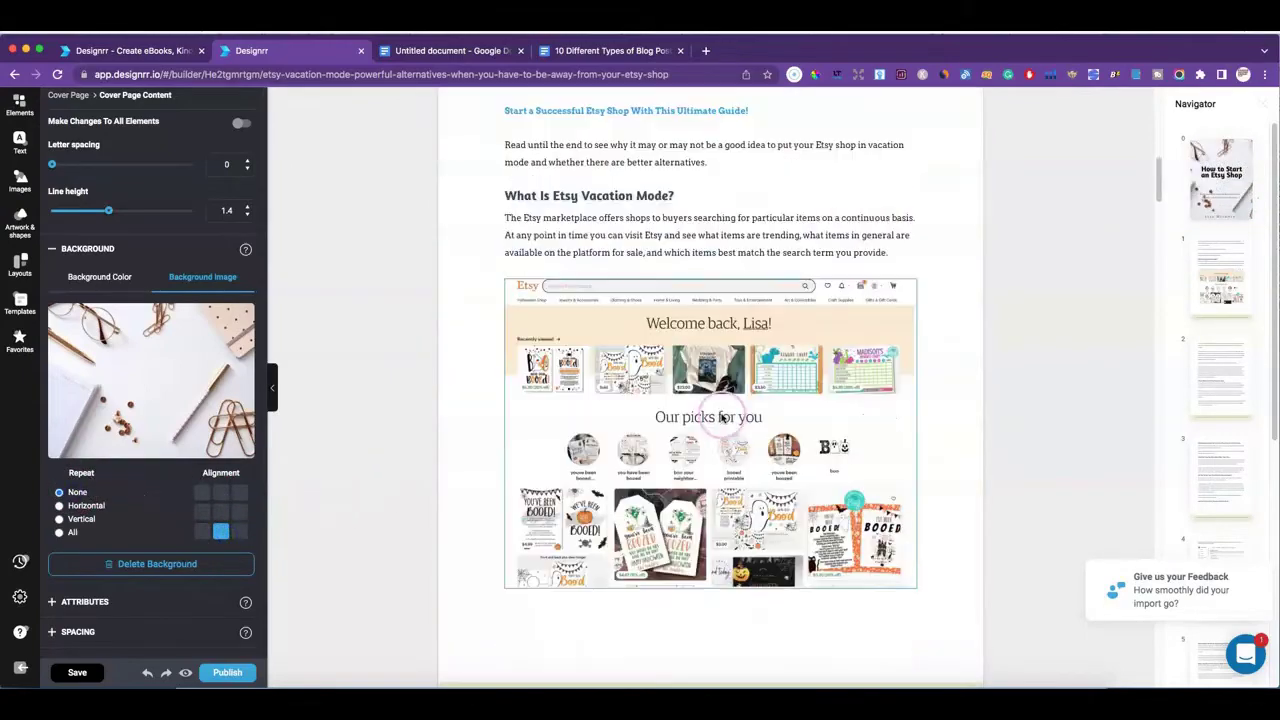
scroll(719, 415, down, 15)
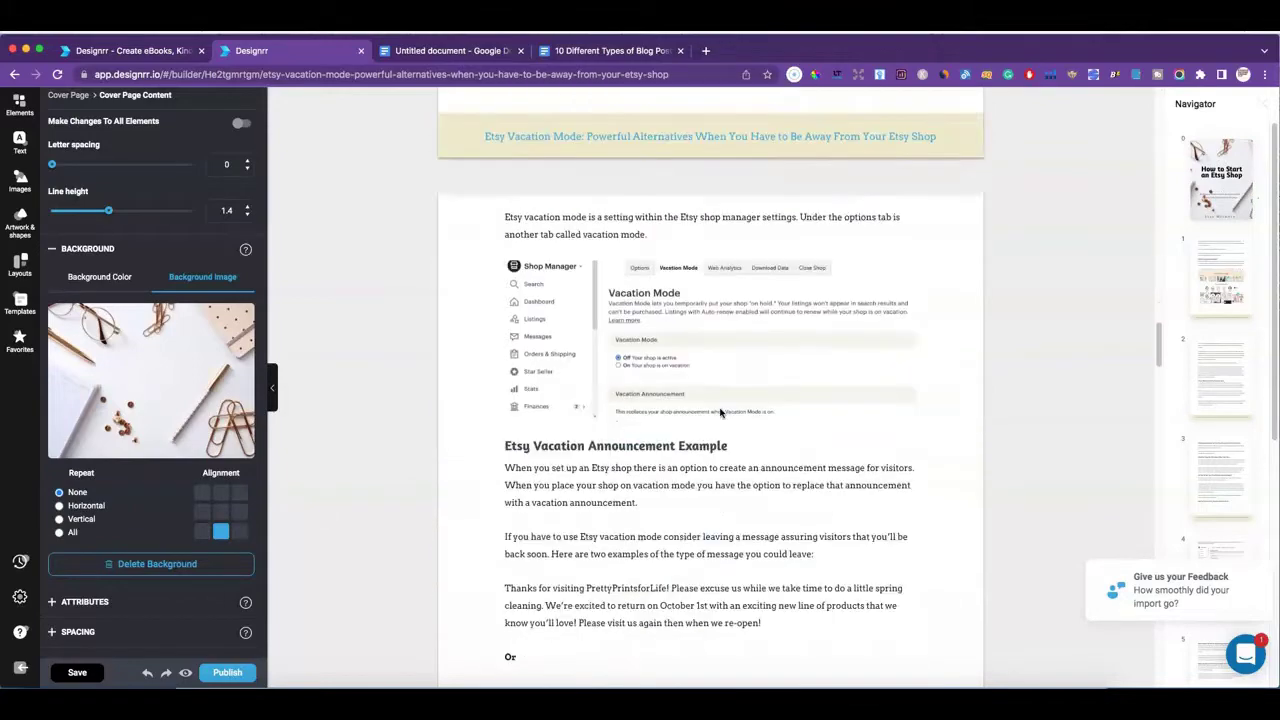
scroll(719, 412, down, 20)
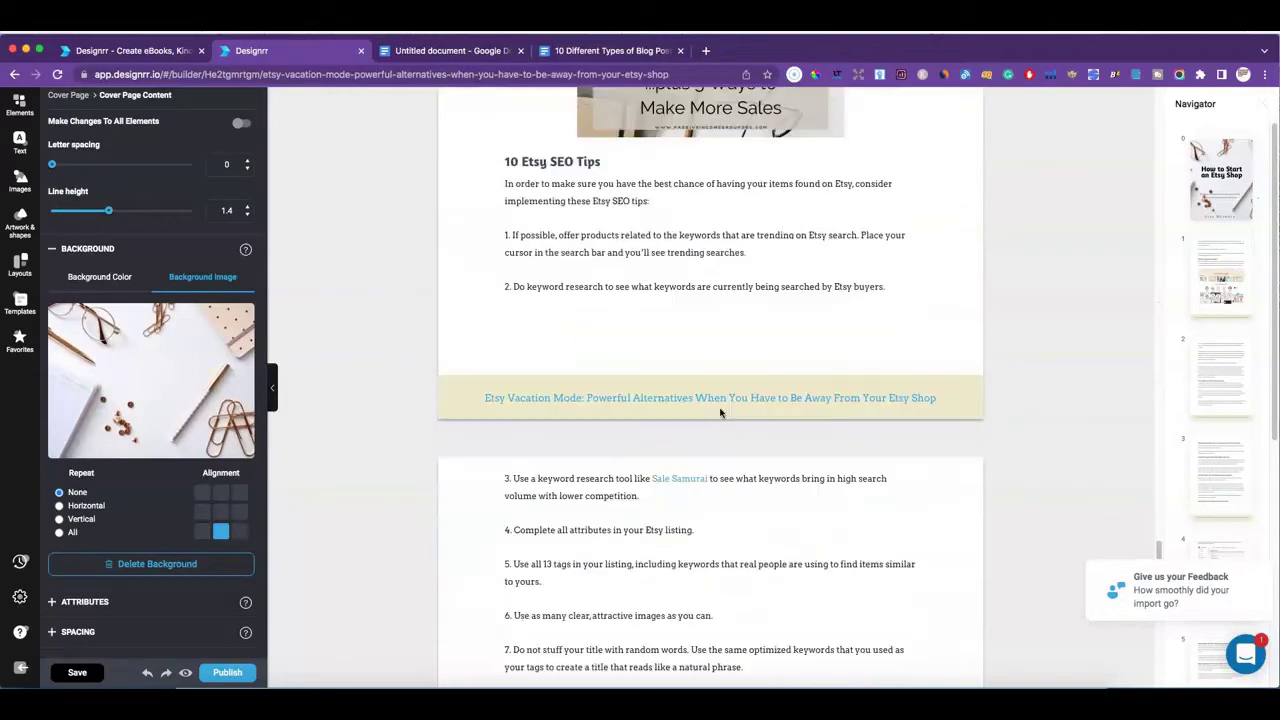
scroll(720, 412, down, 20)
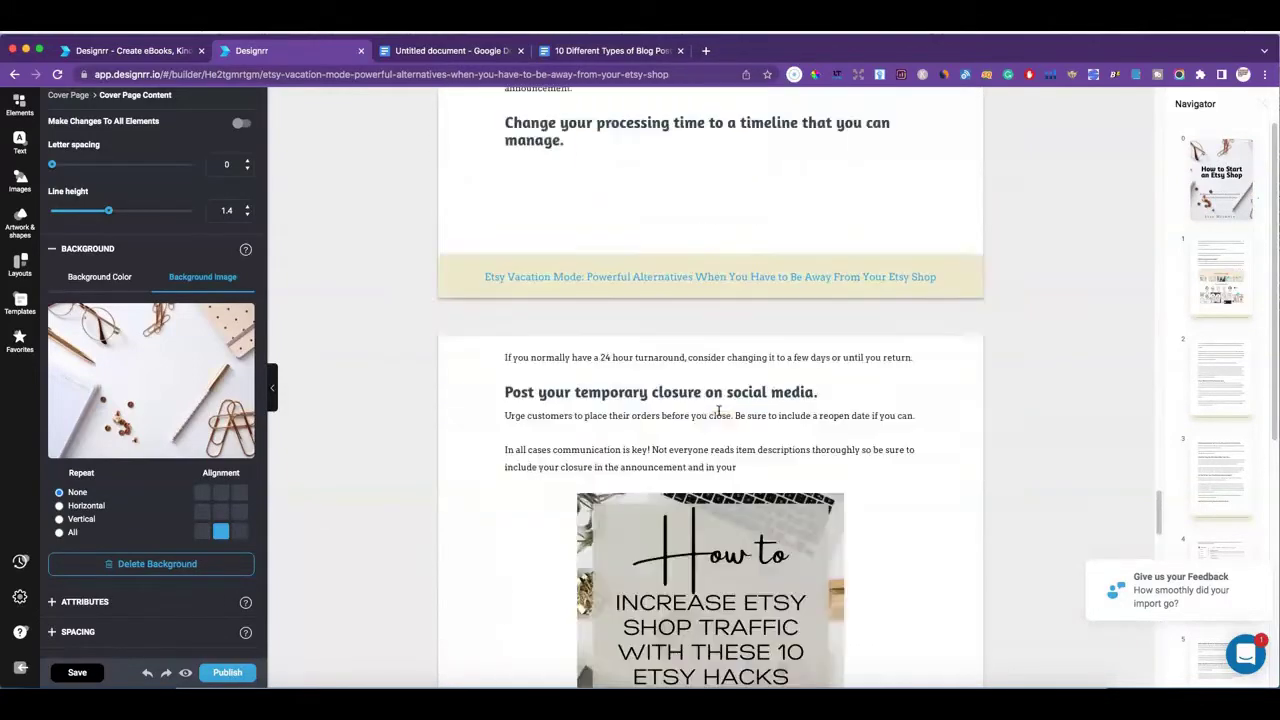
- Review the content pages from the social media closure section back to what happens when an Etsy shop is put on vacation mode
click(712, 478)
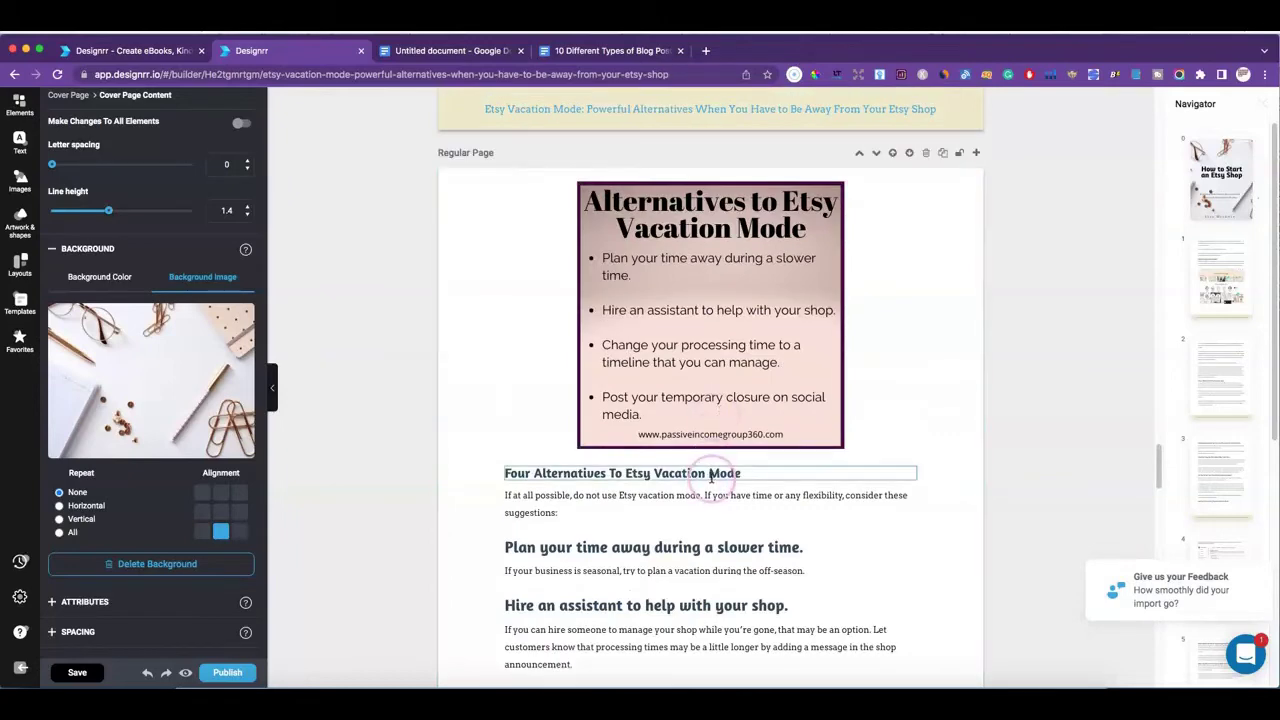
scroll(714, 476, down, 10)
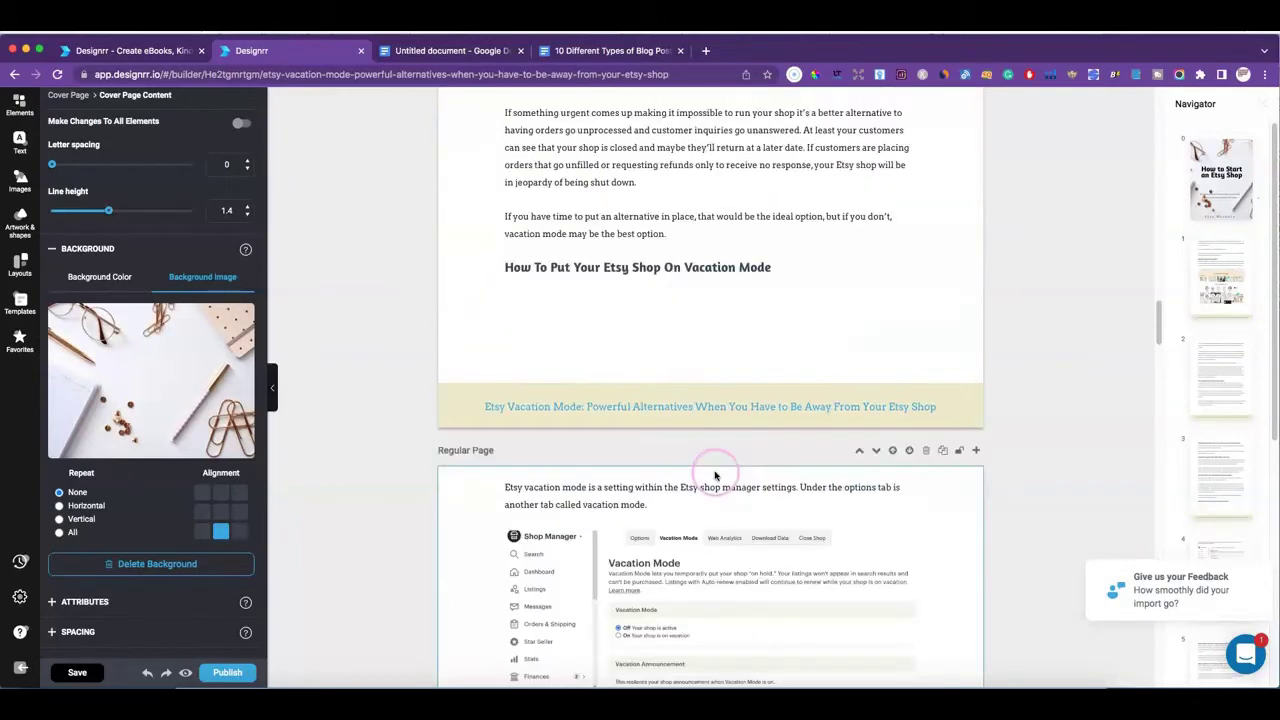
click(688, 363)
click(724, 267)
click(680, 538)
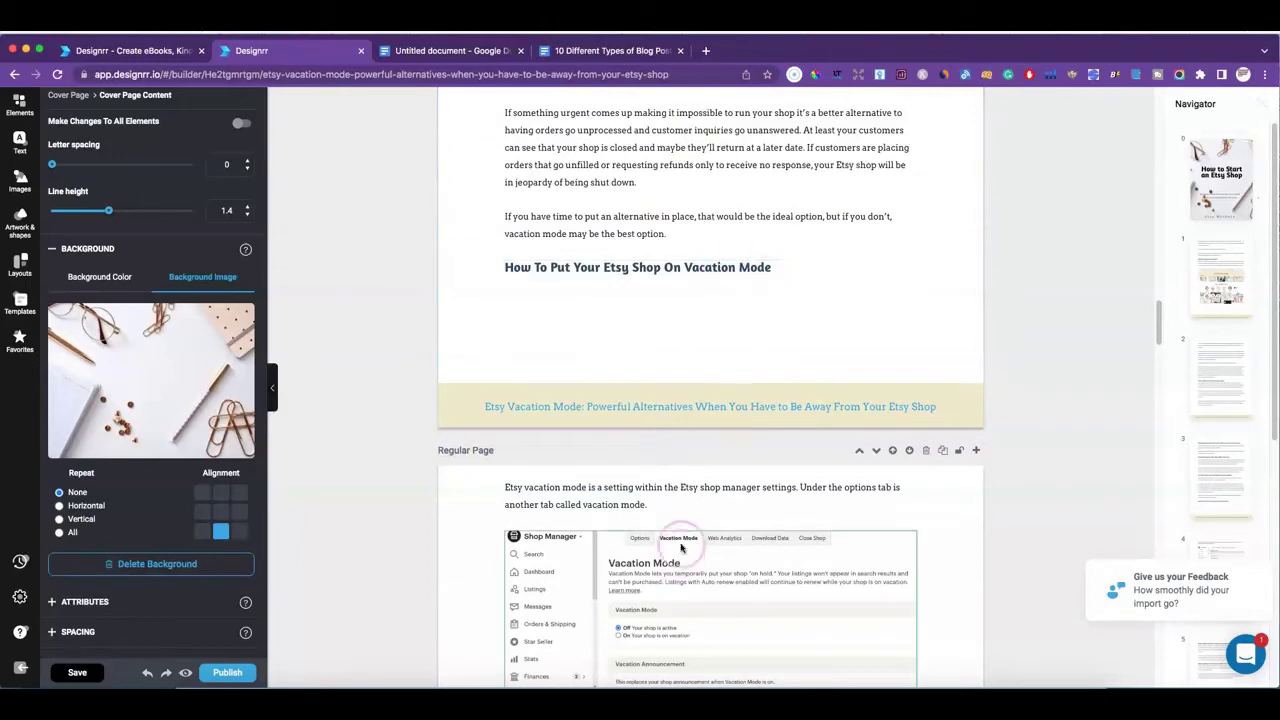
click(528, 383)
click(629, 324)
scroll(651, 369, up, 1)
click(665, 325)
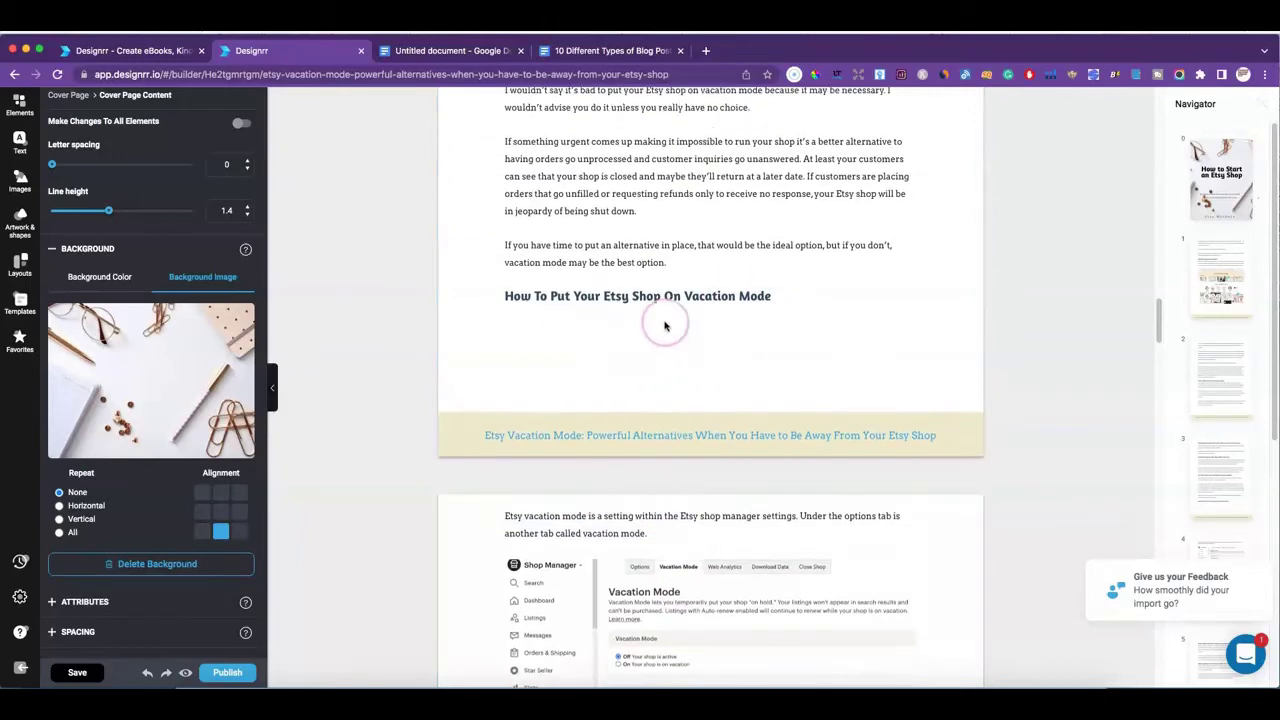
scroll(672, 346, up, 5)
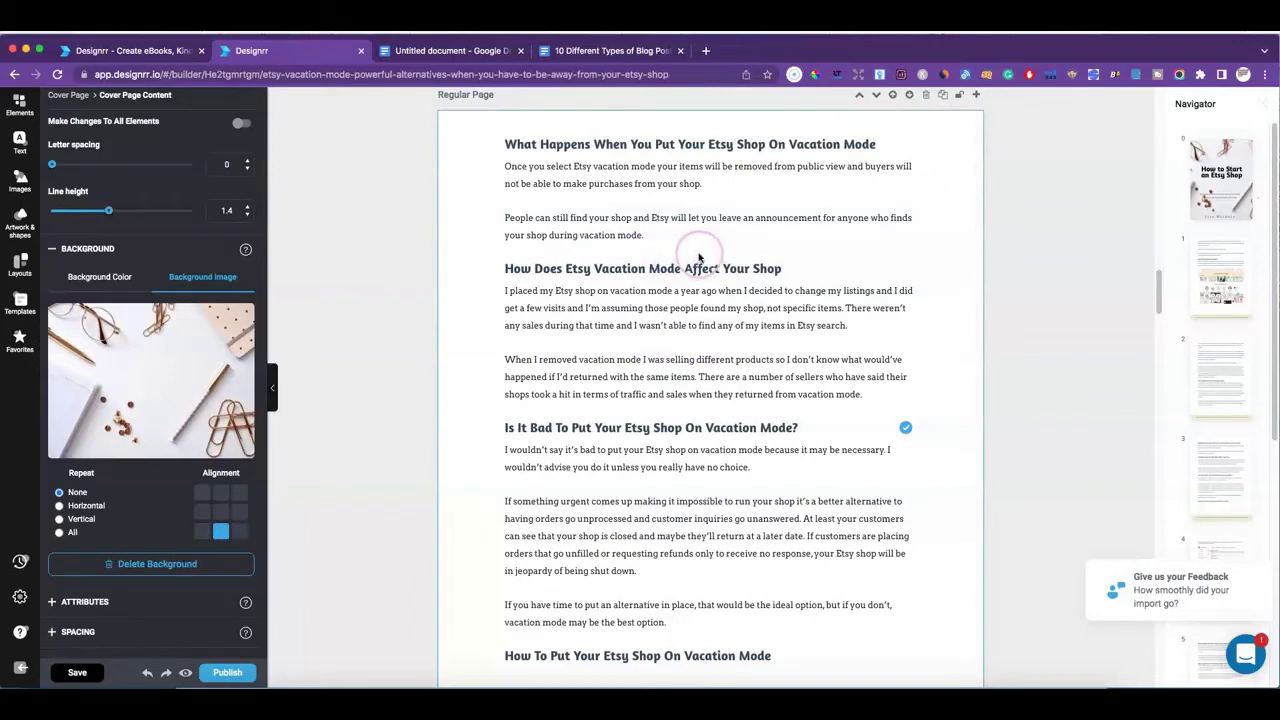
click(690, 190)
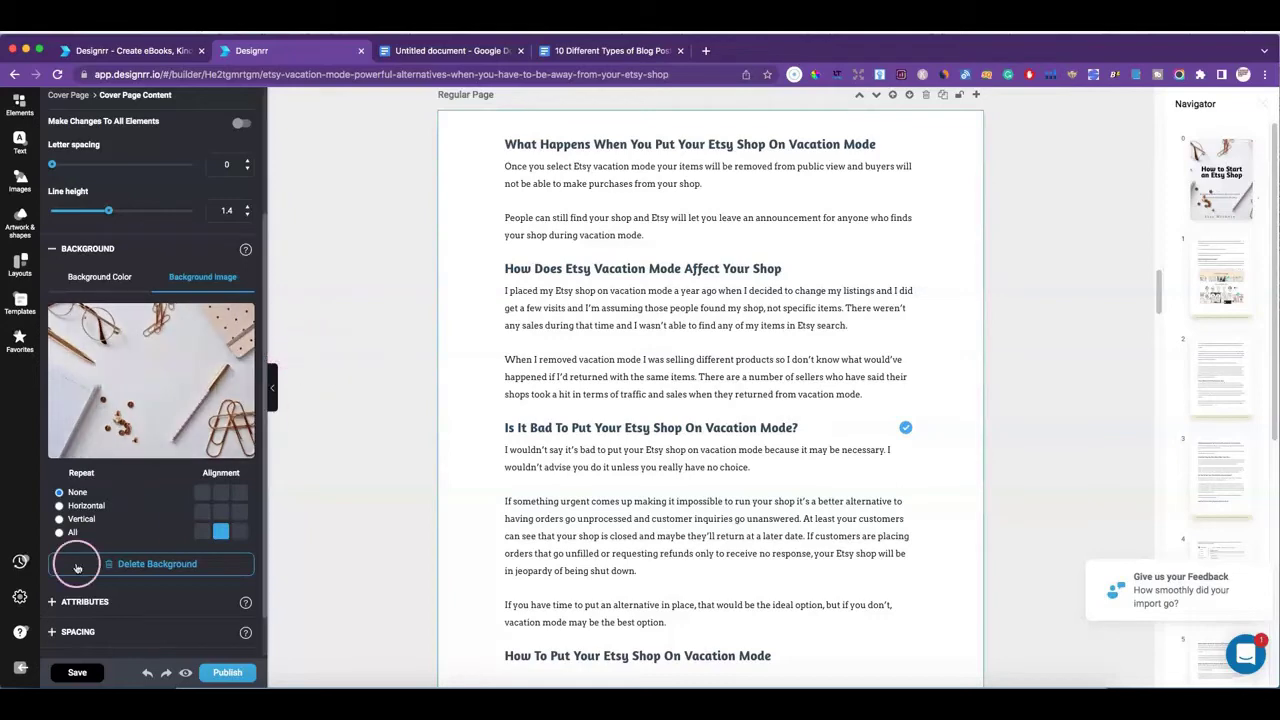
- Save the eBook and publish it with the For Adobe Reader PDF option
click(77, 673)
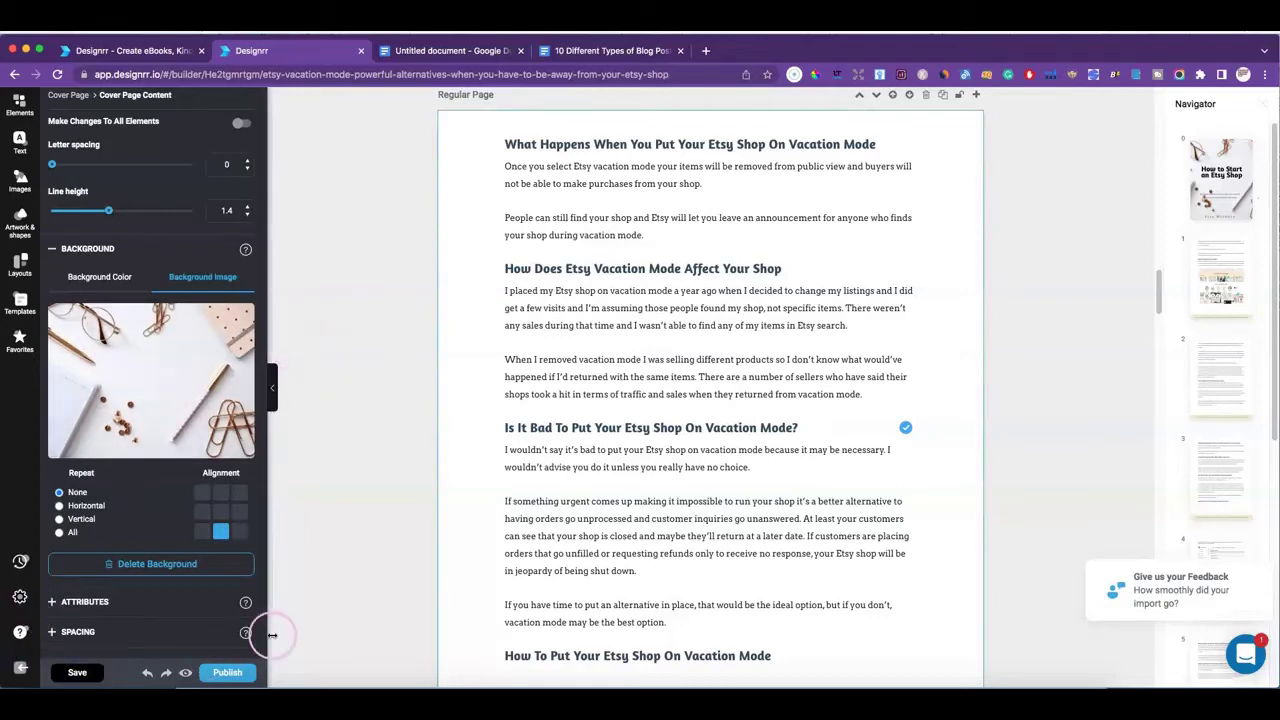
click(228, 672)
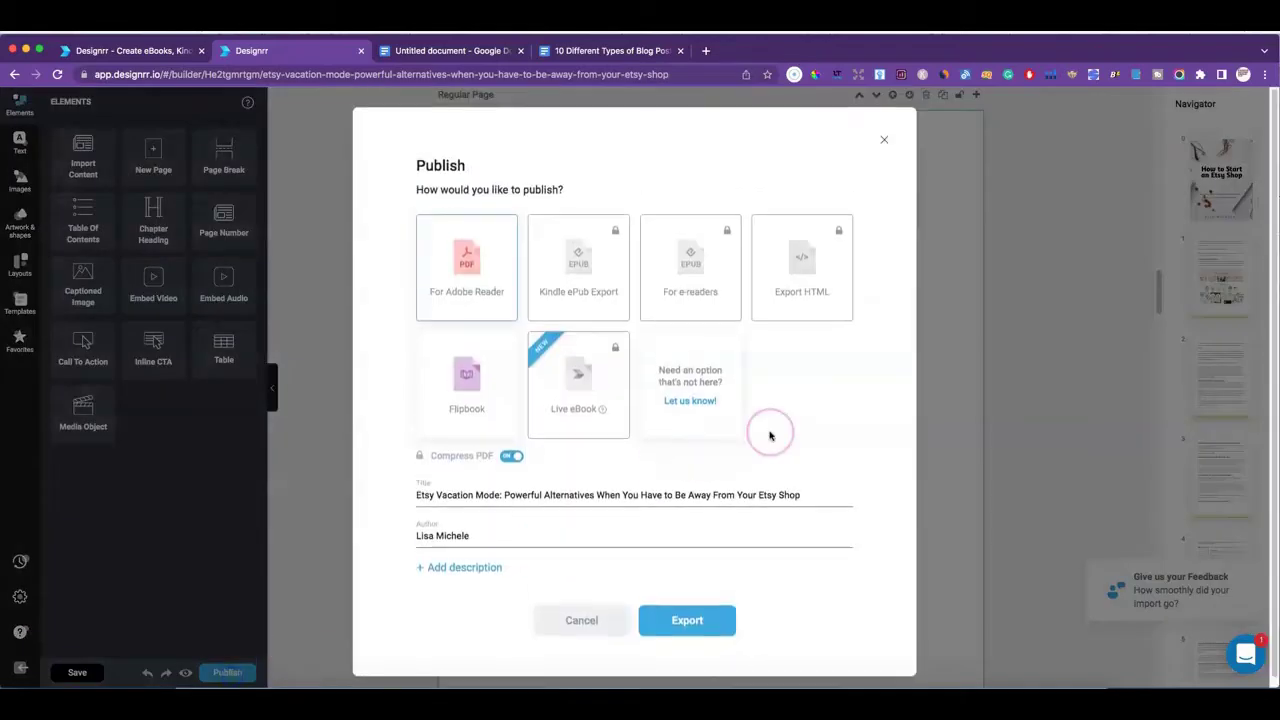
click(479, 284)
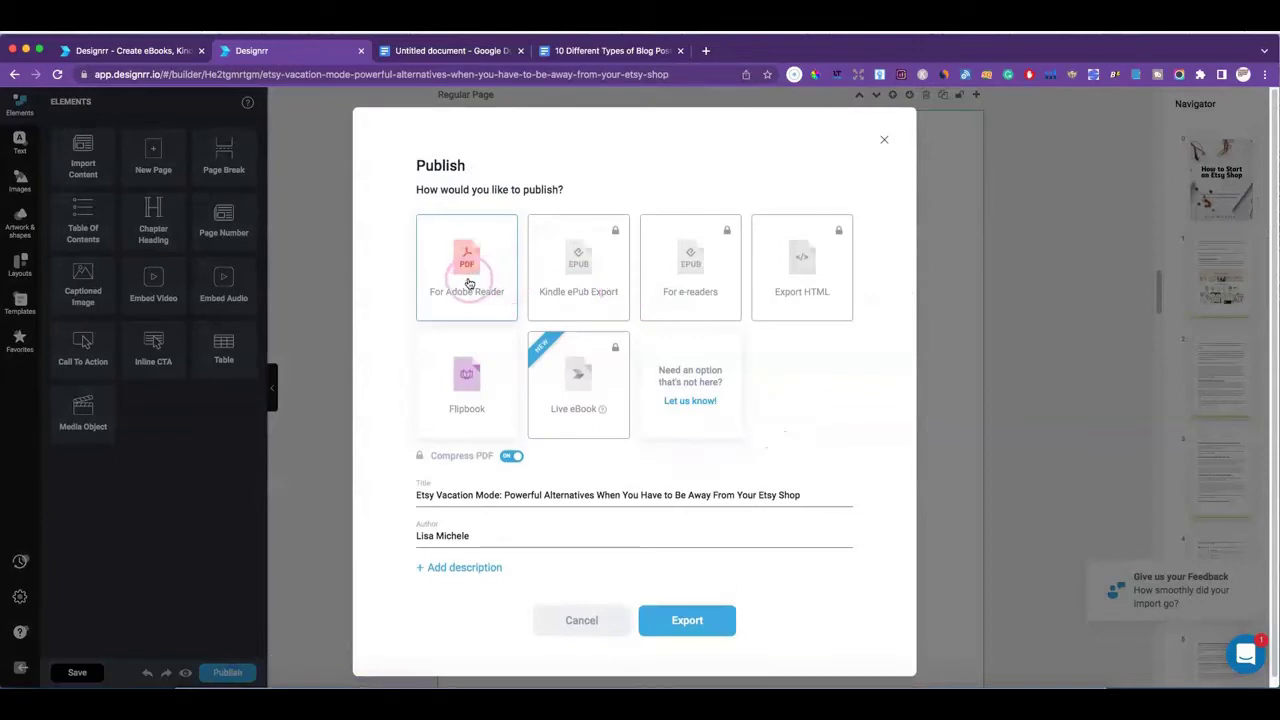
click(672, 620)
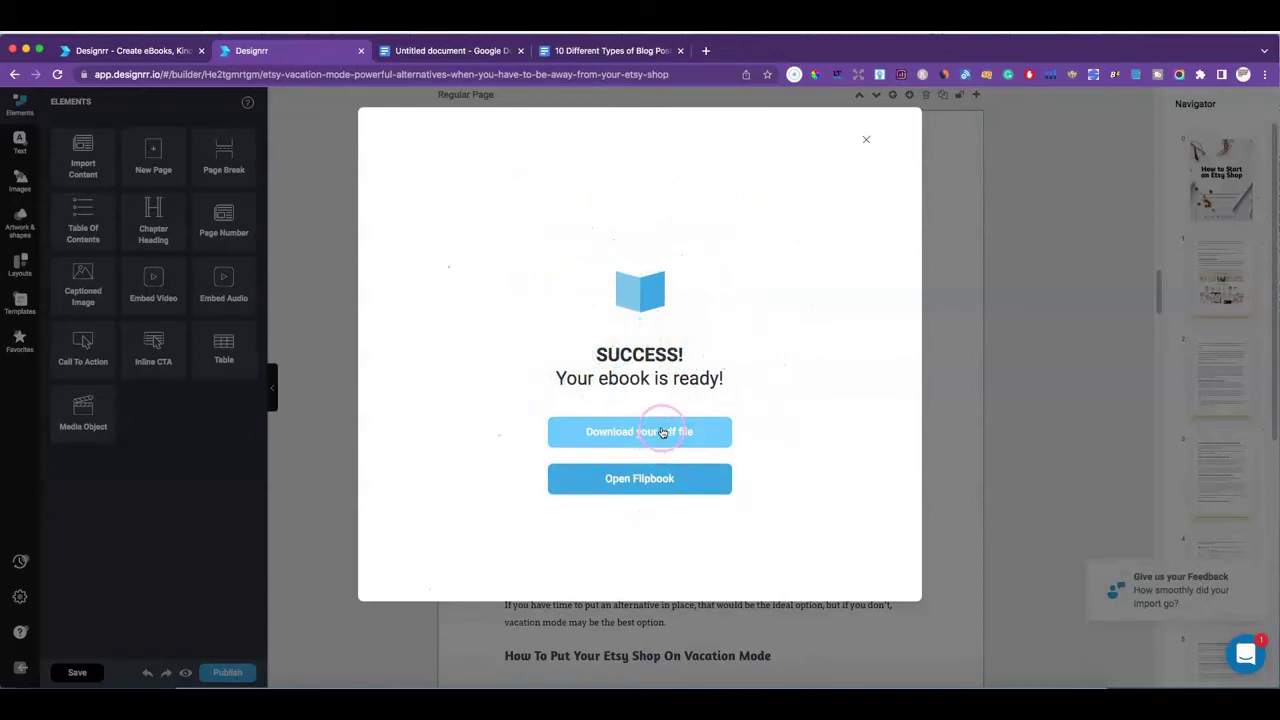
- Open the published eBook as a flipbook and page through it from the cover to the 10 Etsy SEO tips
click(652, 479)
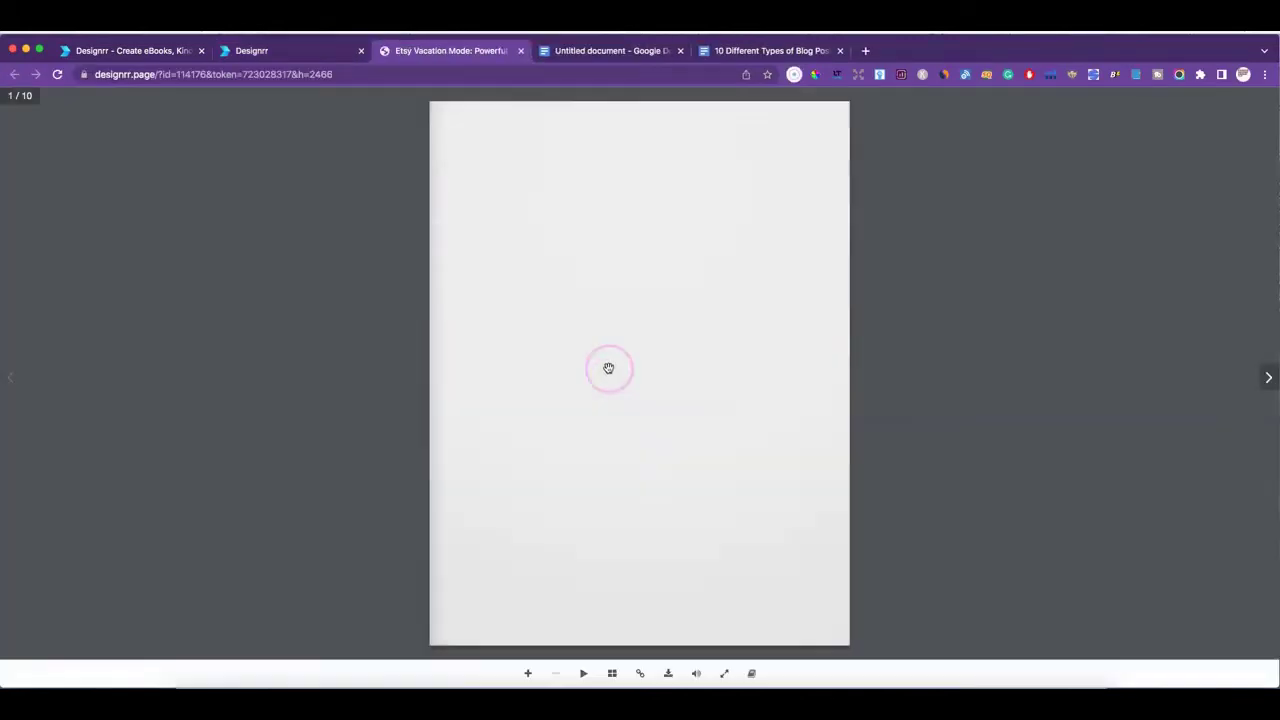
click(1269, 380)
click(1269, 380)
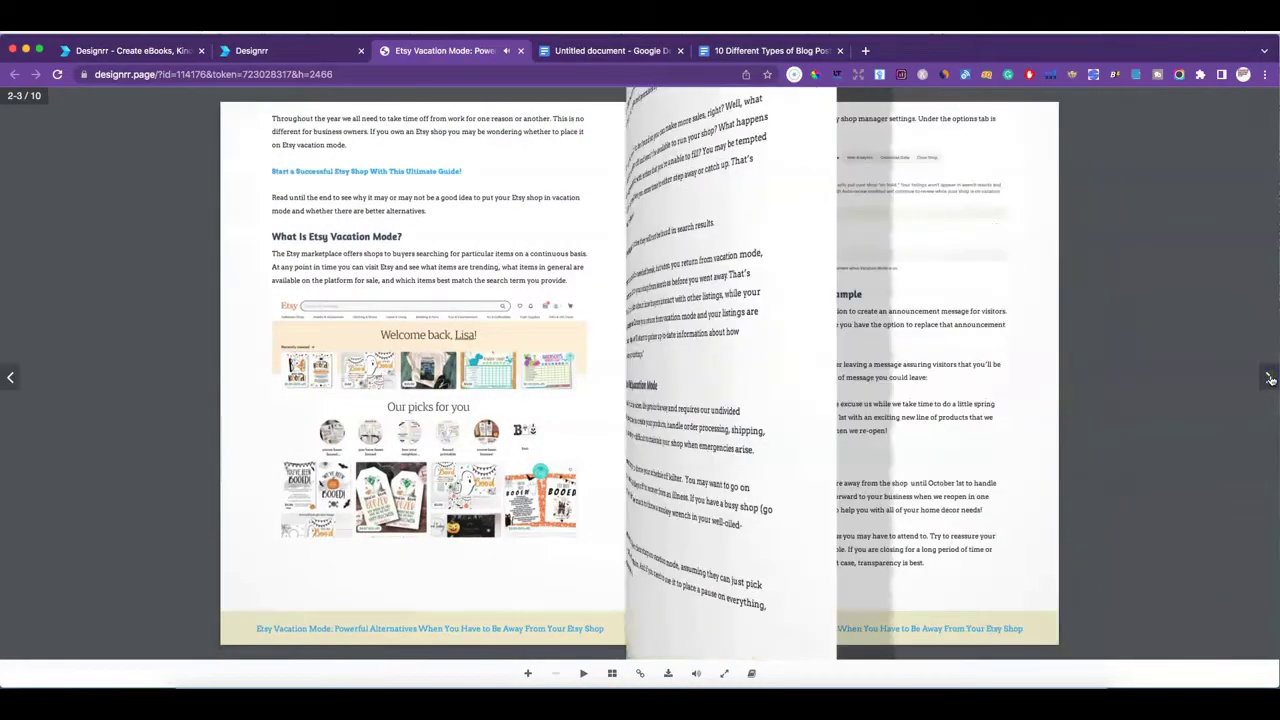
click(1269, 380)
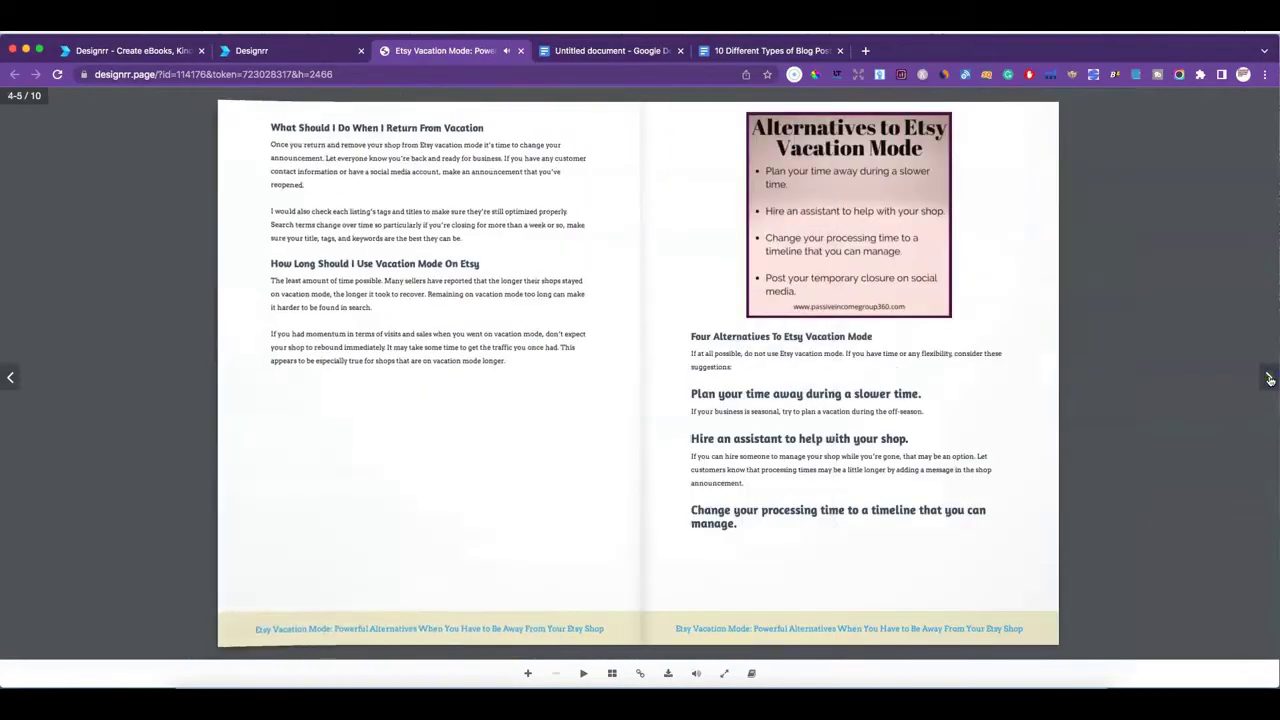
click(1269, 380)
click(1269, 380)
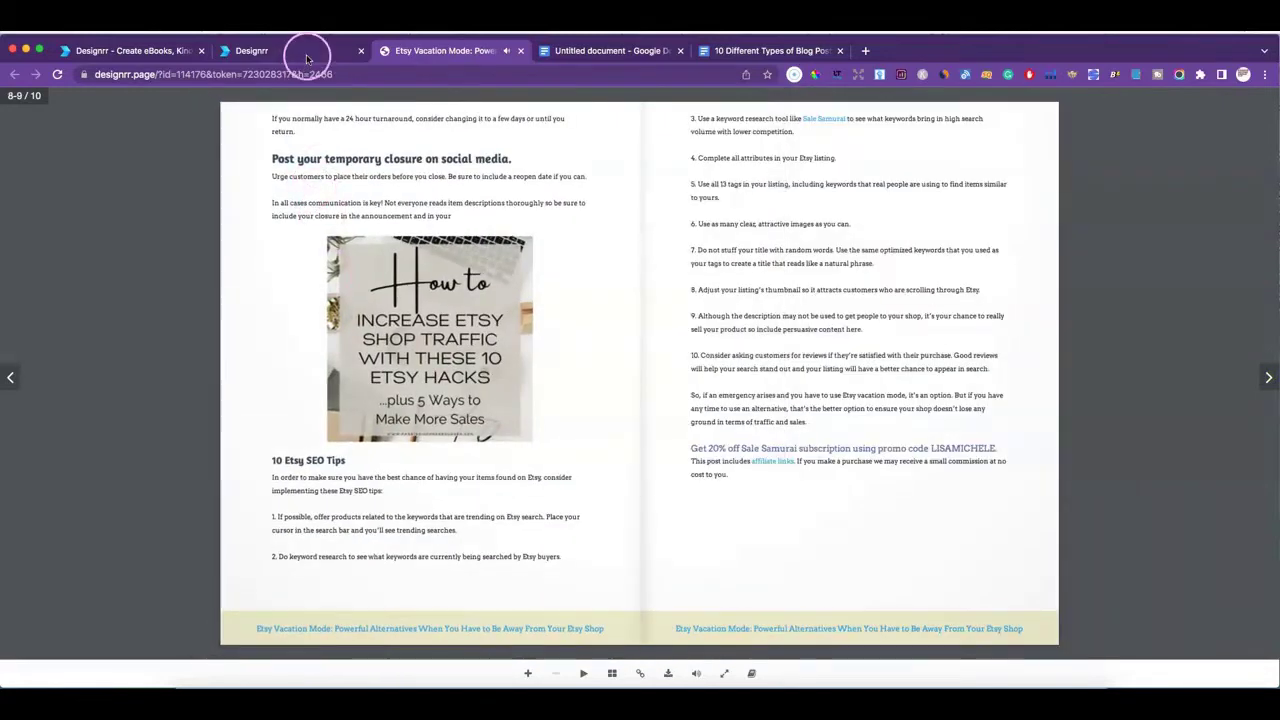
- Open the exported PDF file from the publishing result and examine its cover and first content page
click(258, 51)
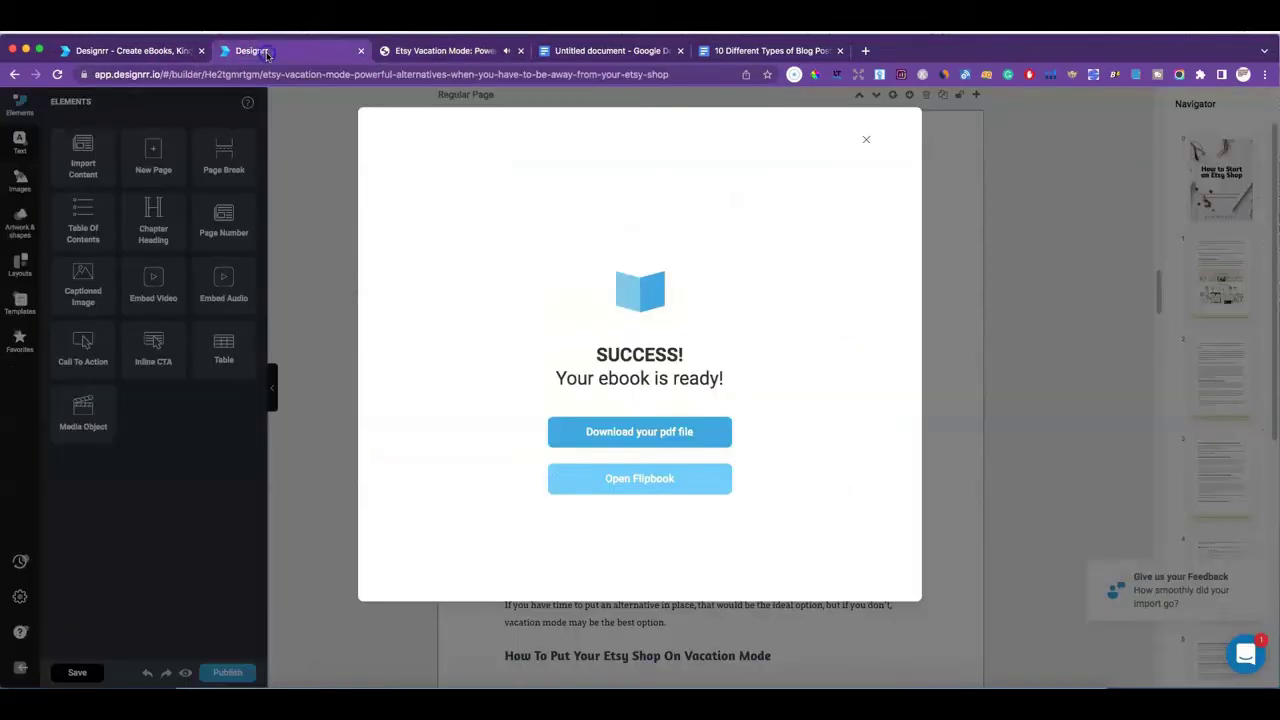
click(656, 432)
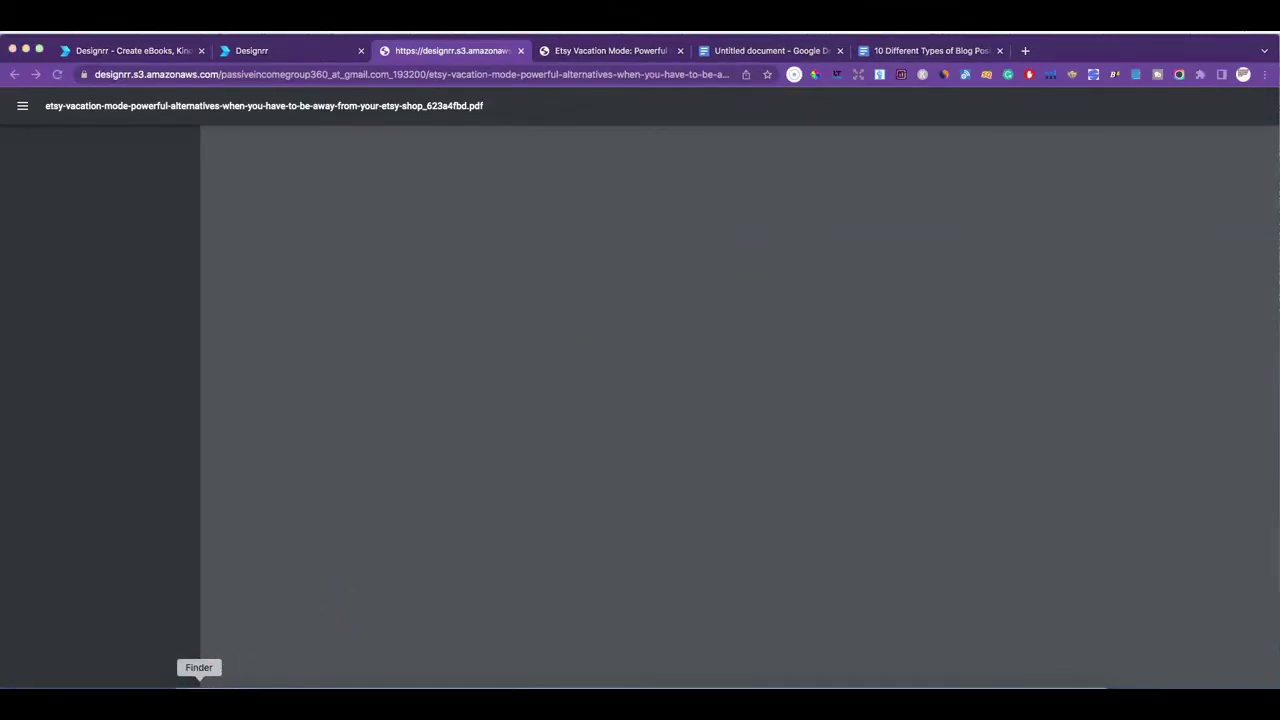
click(199, 688)
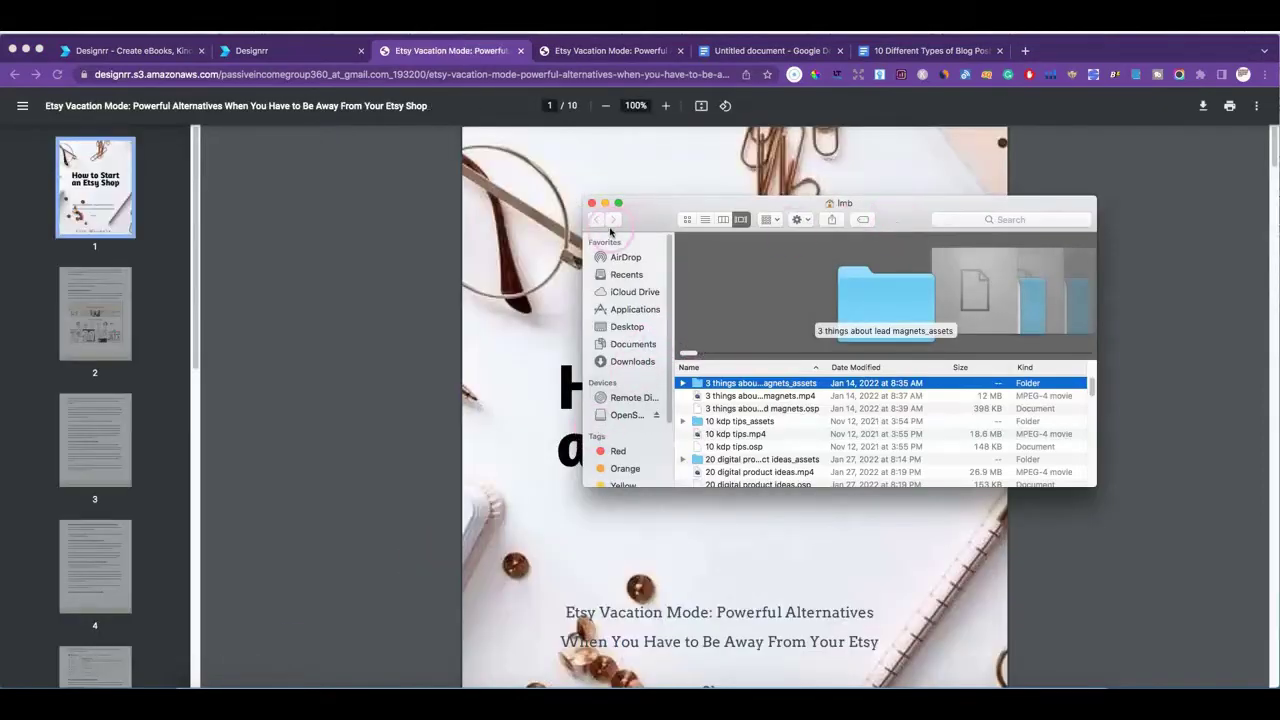
click(591, 203)
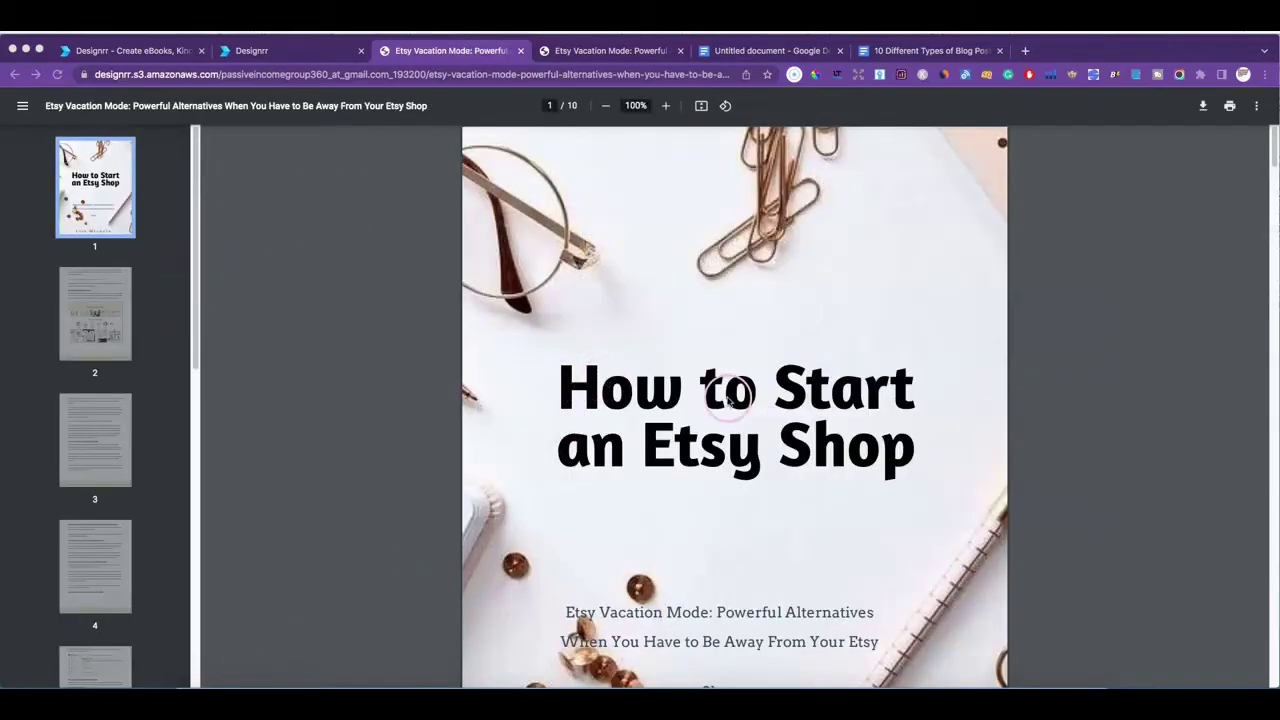
scroll(729, 398, down, 9)
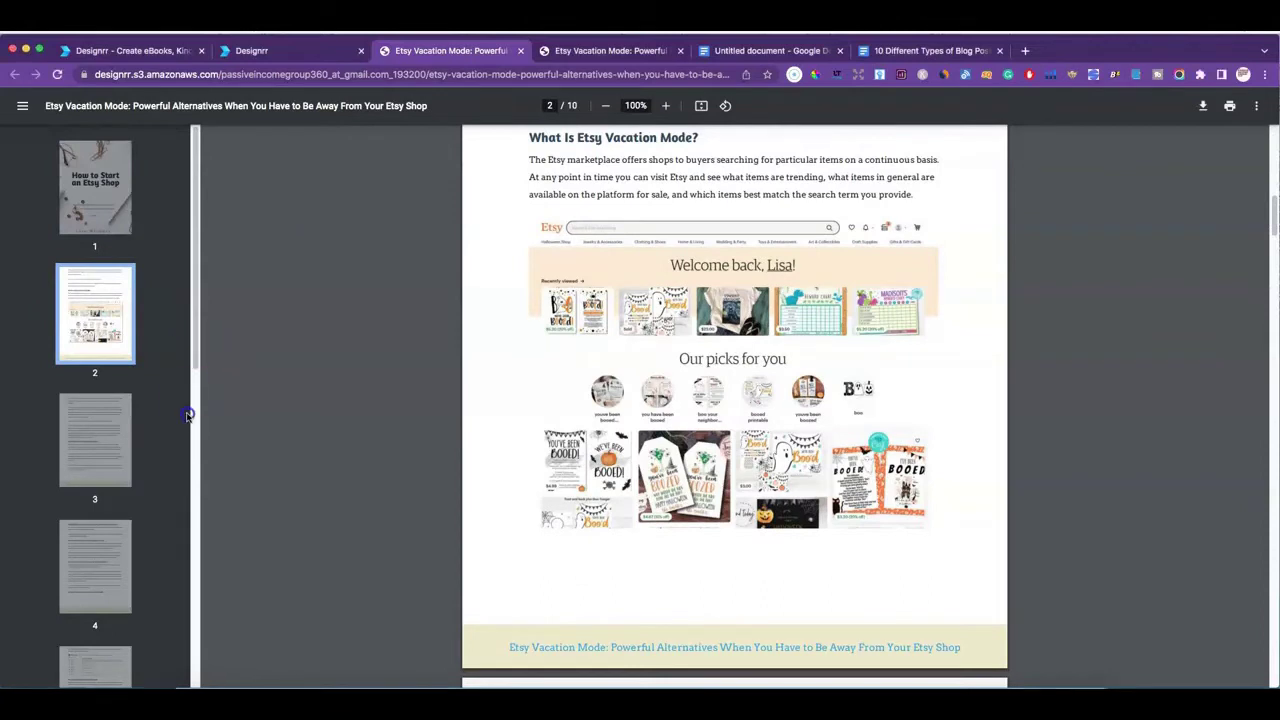
drag(190, 449, 202, 297)
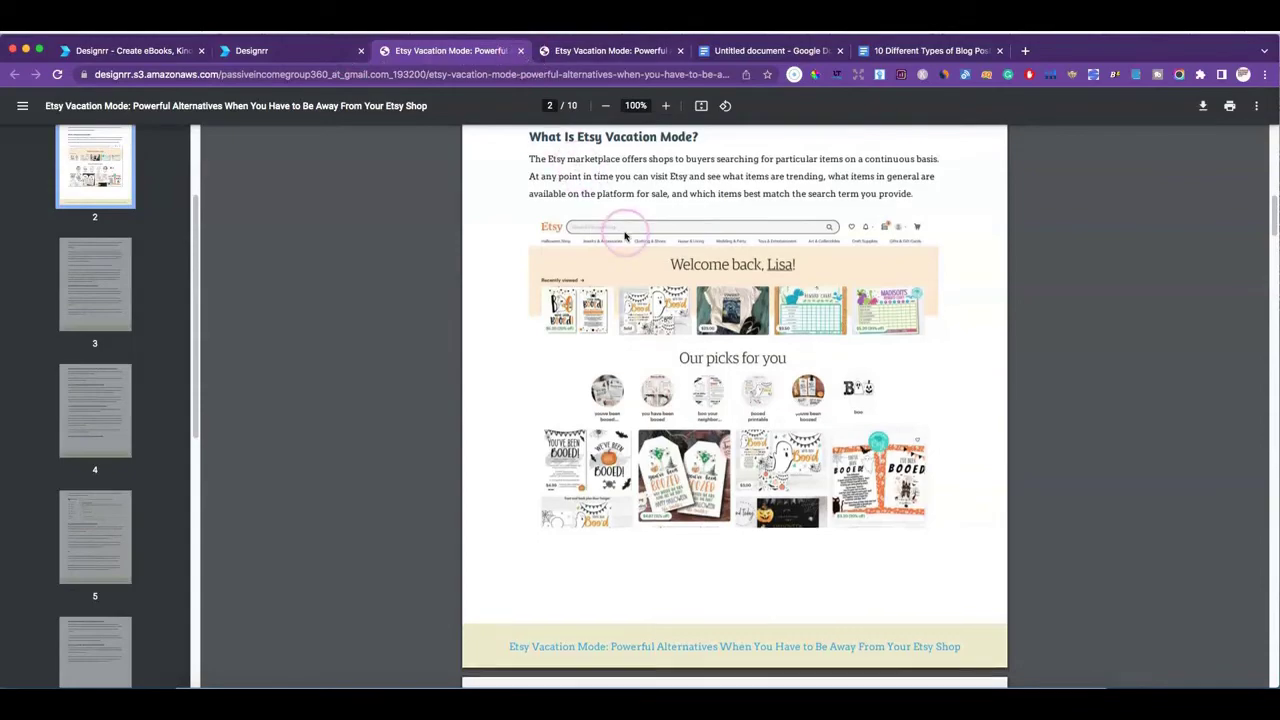
scroll(624, 232, up, 1)
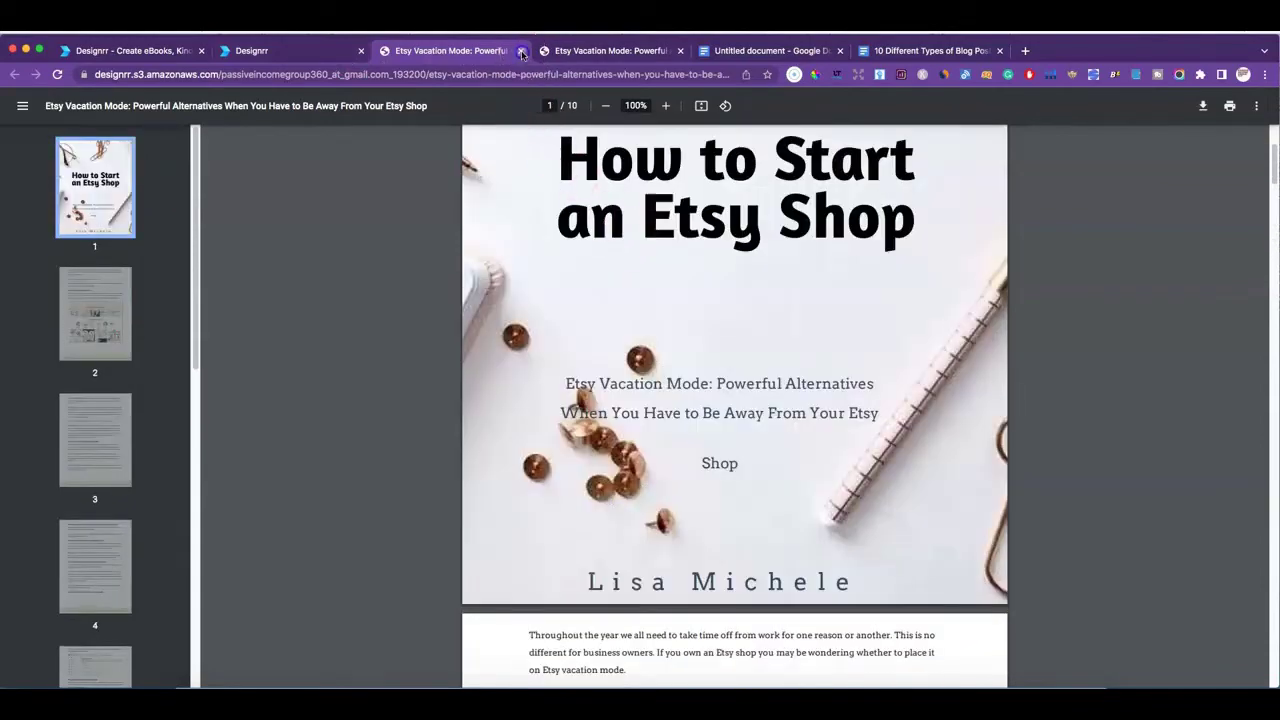
- Close the exported PDF, leave the finished project and start a new eBook imported from a Google Doc
click(521, 51)
click(867, 138)
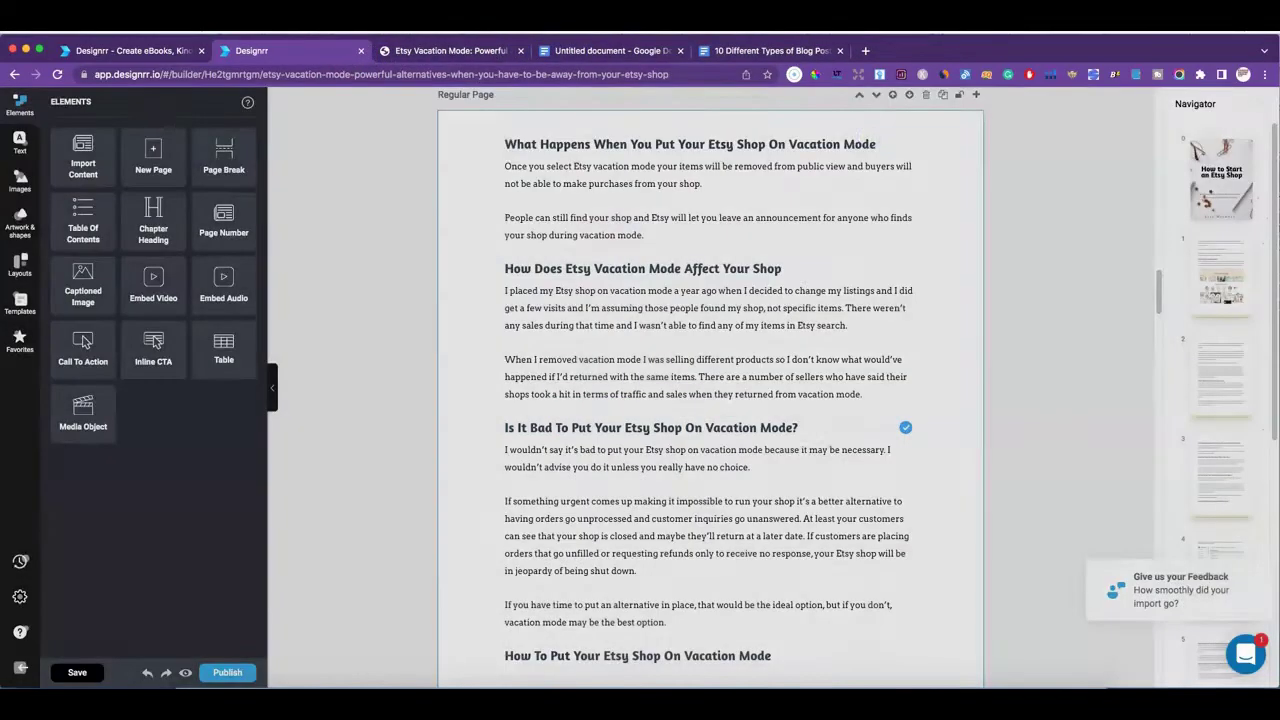
click(21, 670)
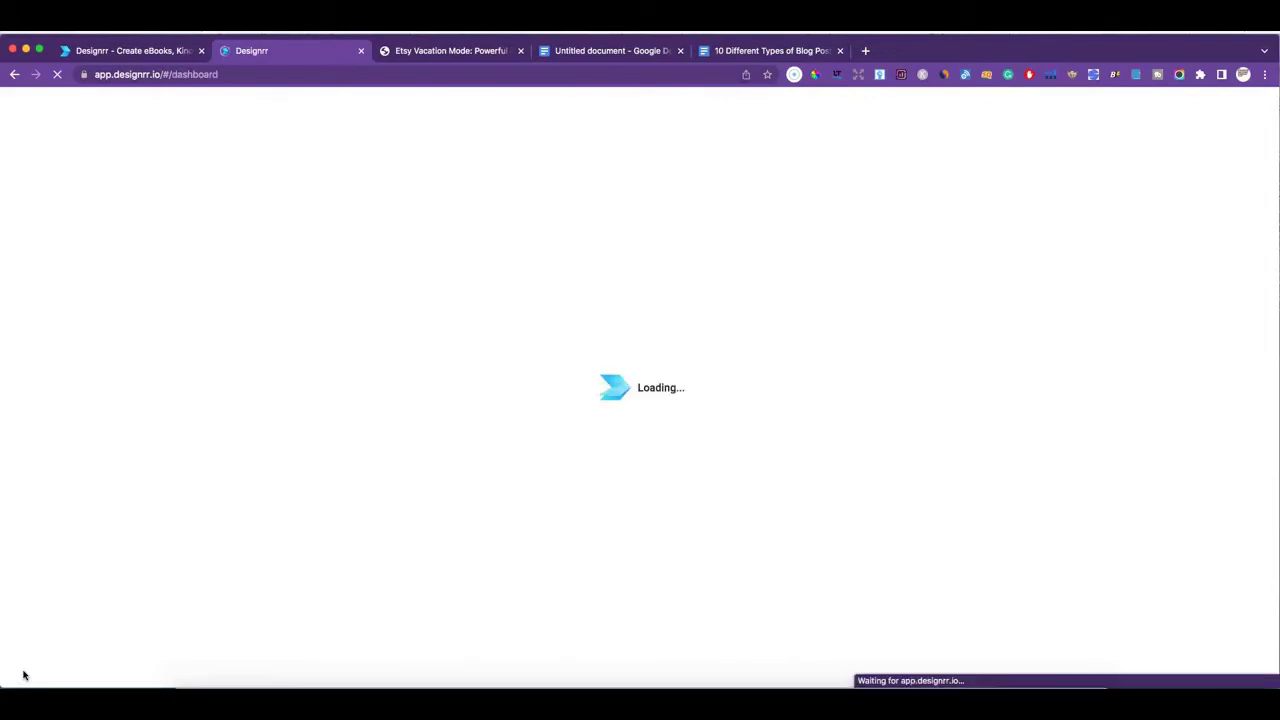
click(948, 204)
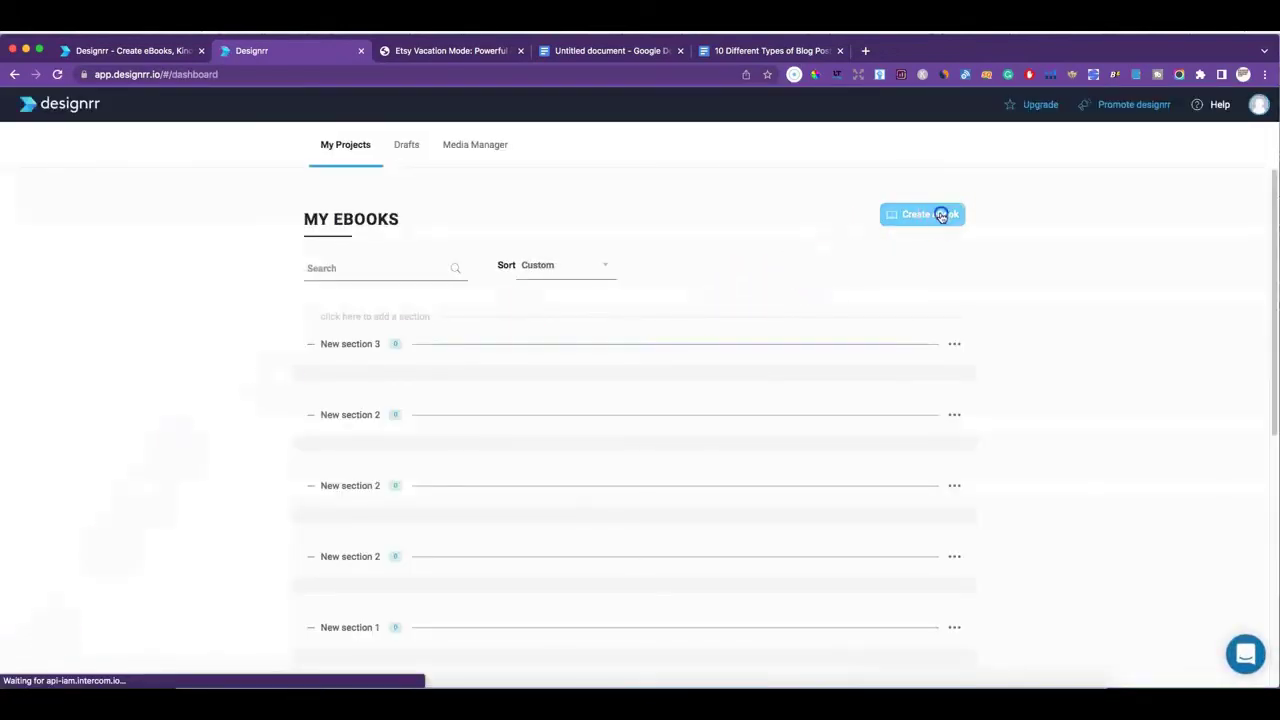
click(656, 438)
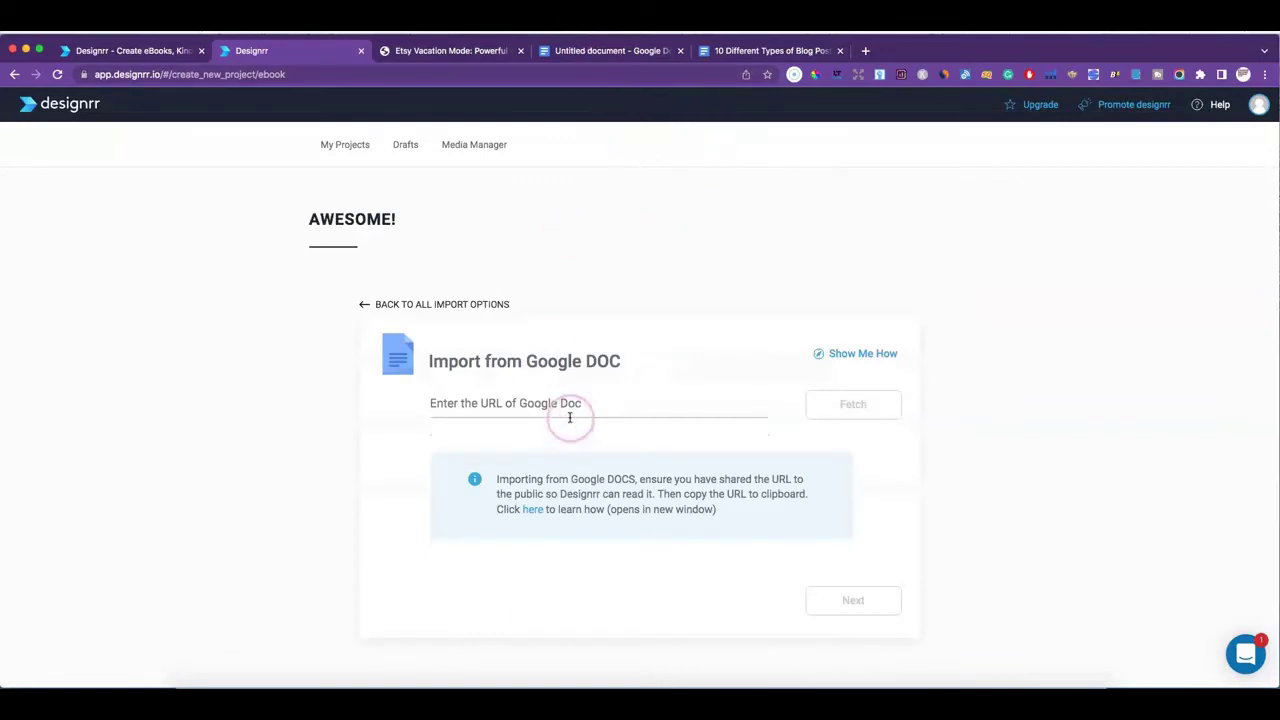
- Switch to the Google Doc "10 Different Types of Blog Posts _PassiveTips.com" and copy its public sharing link
click(626, 52)
click(729, 52)
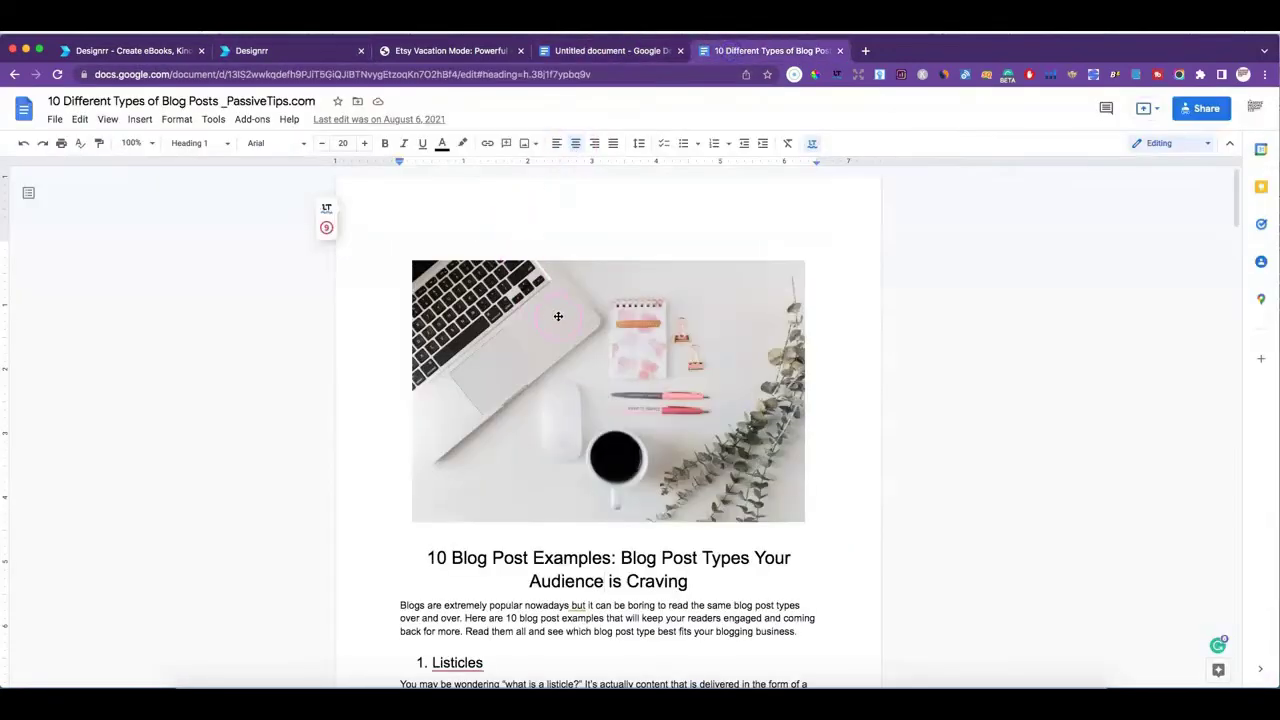
click(452, 305)
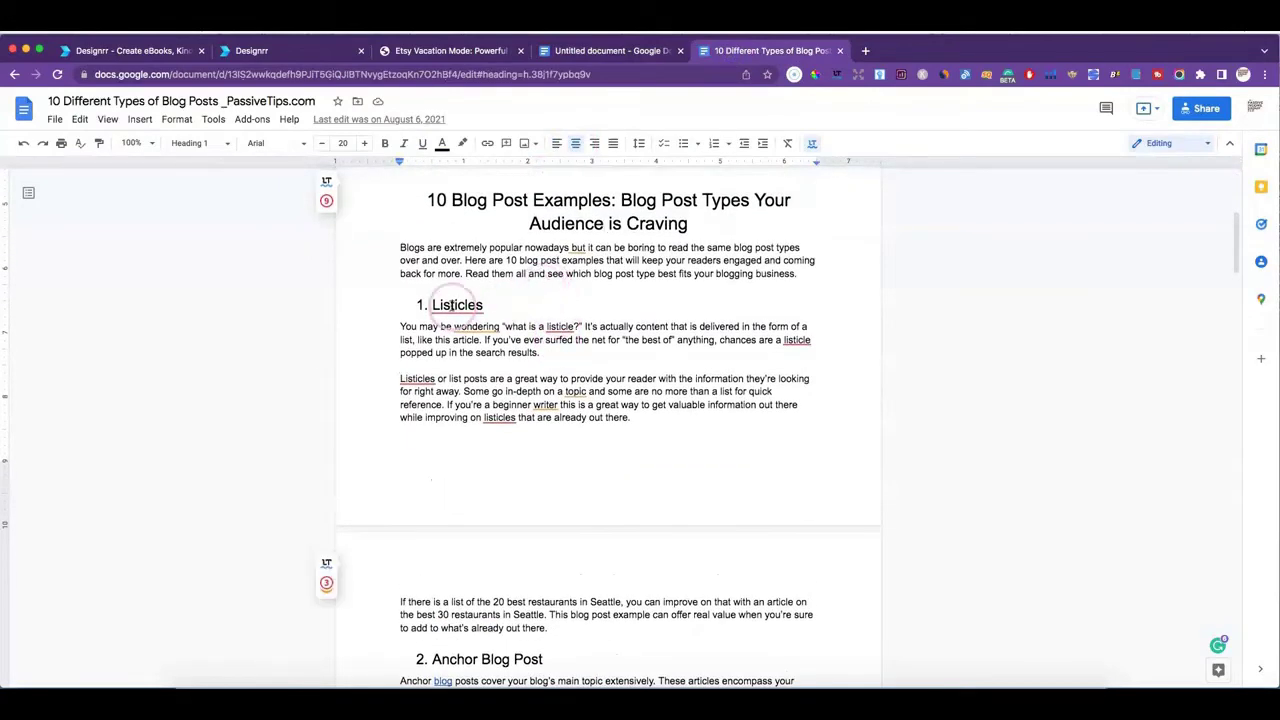
click(80, 119)
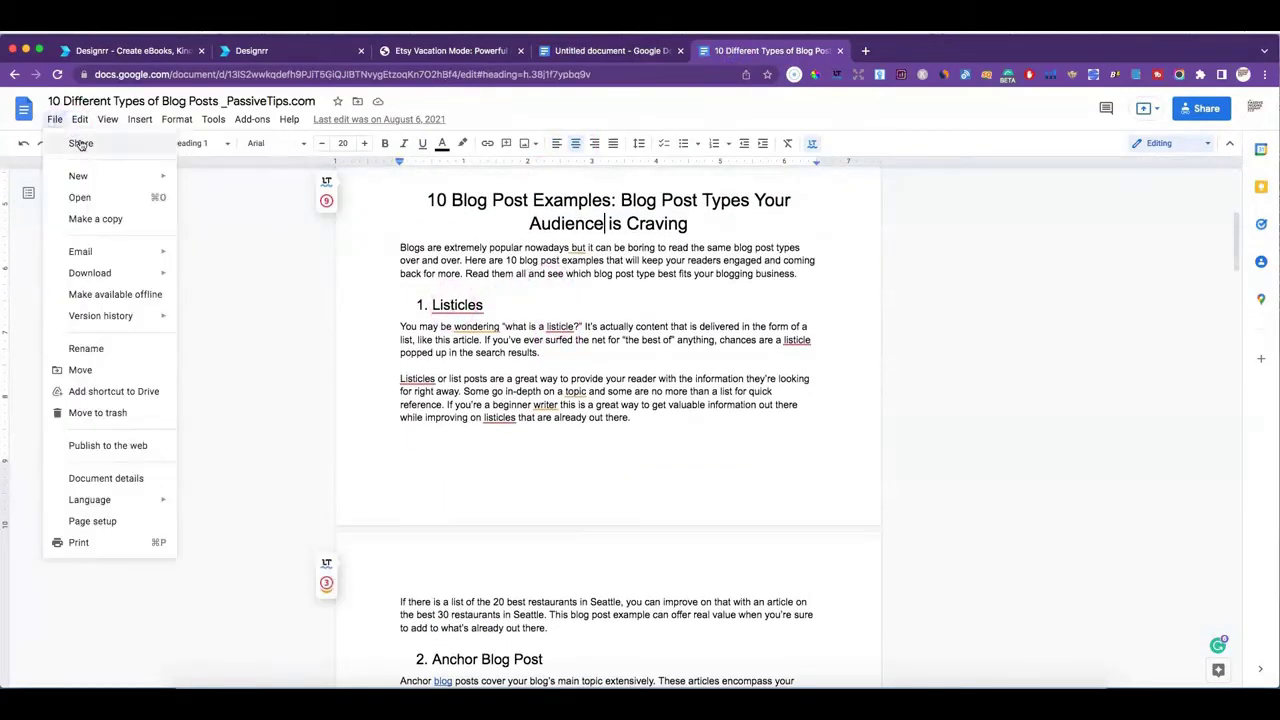
click(81, 143)
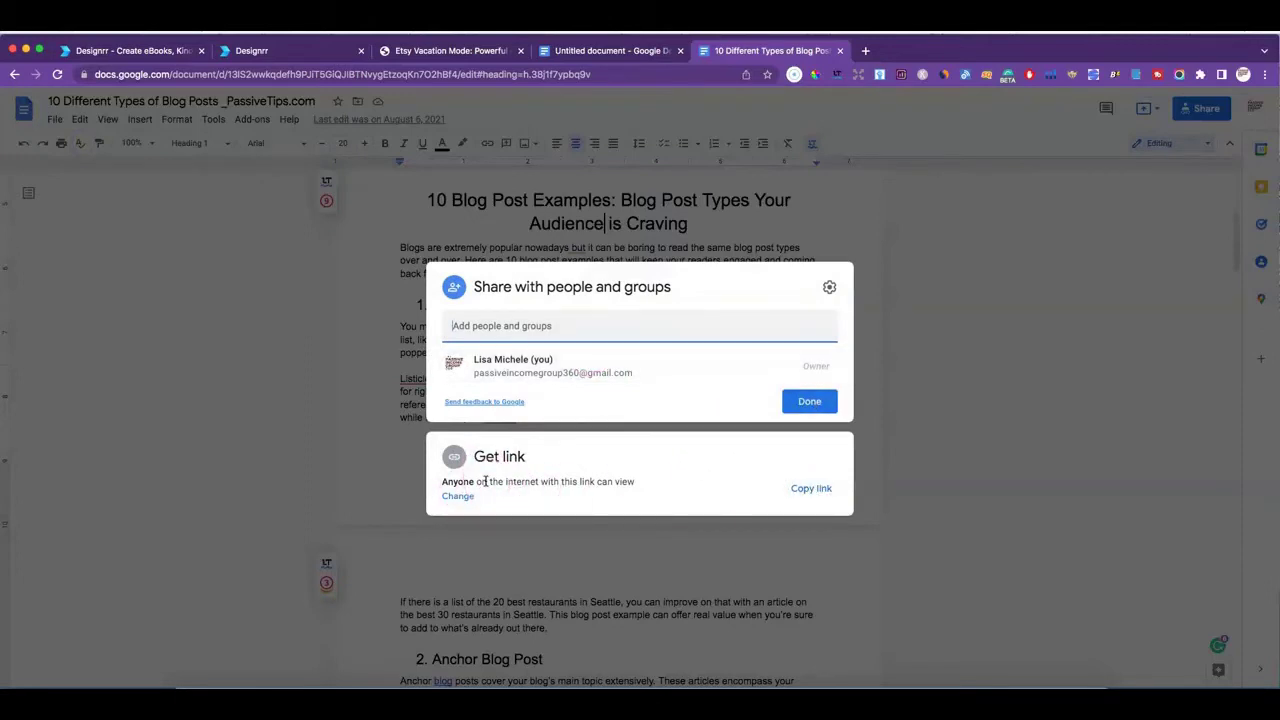
click(811, 488)
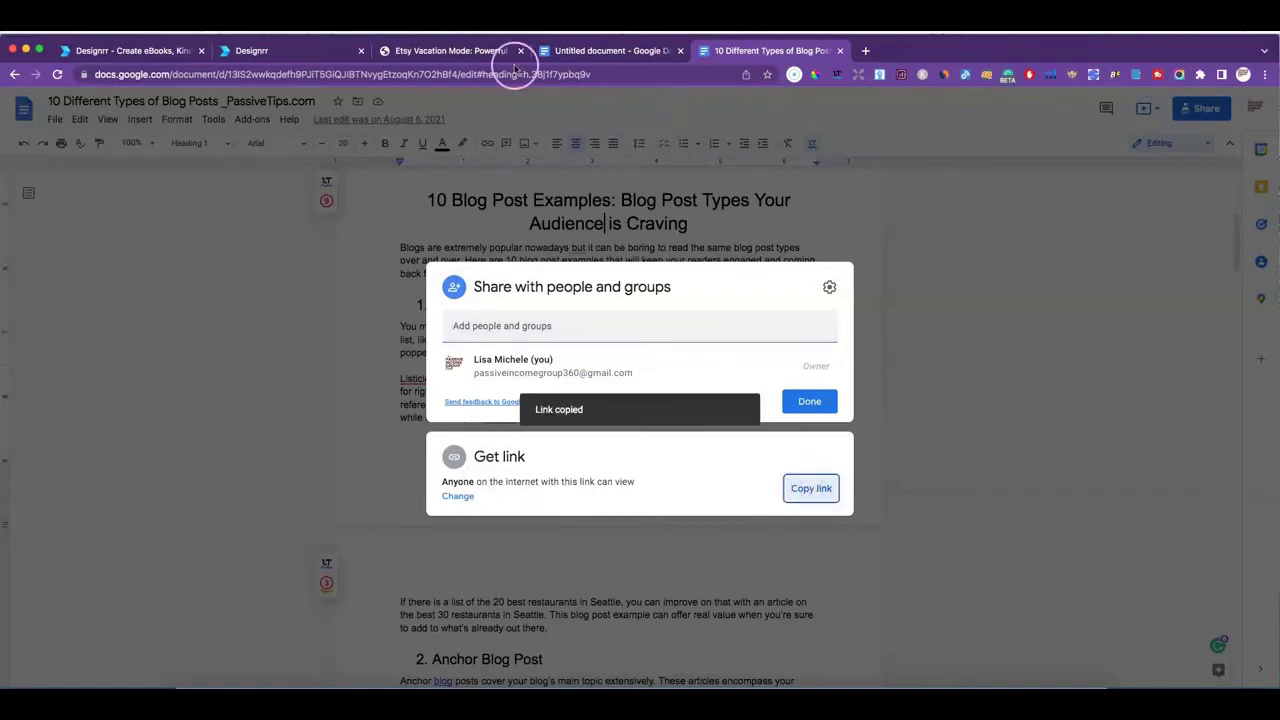
- Back in Designrr, fetch the Google Doc from the copied link and continue to the template selection
click(330, 56)
right_click(494, 404)
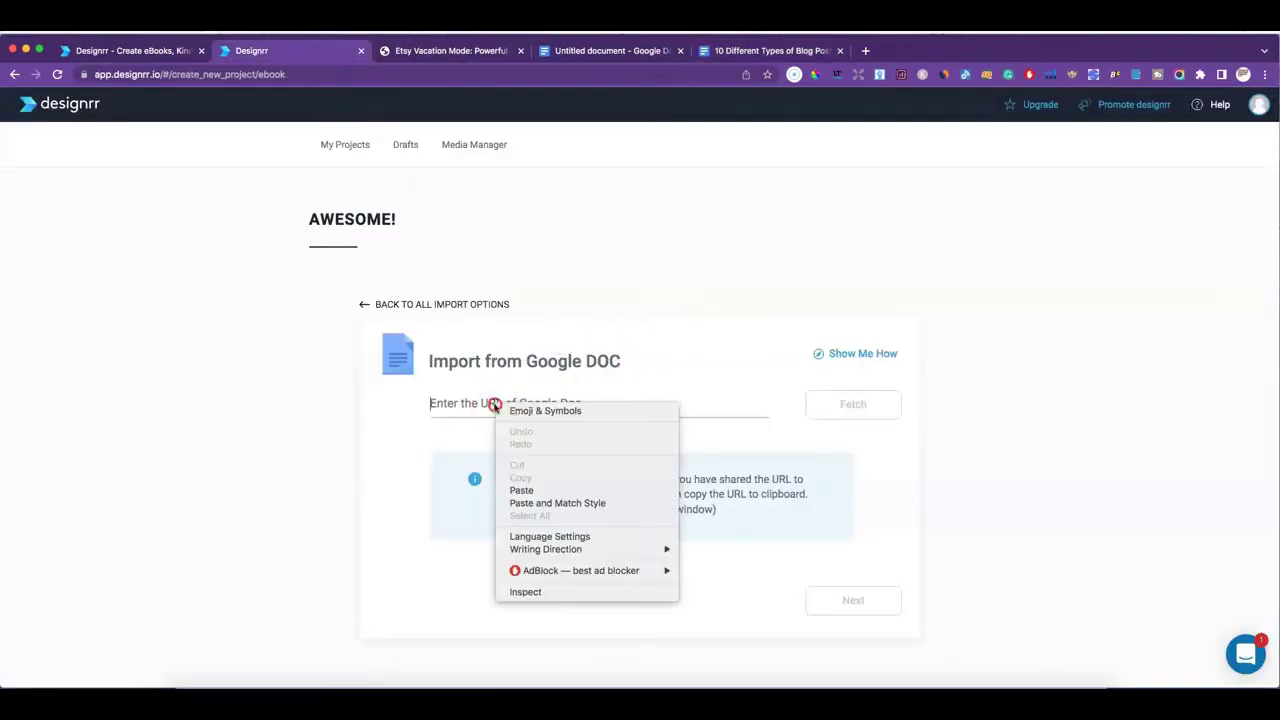
click(522, 490)
click(855, 403)
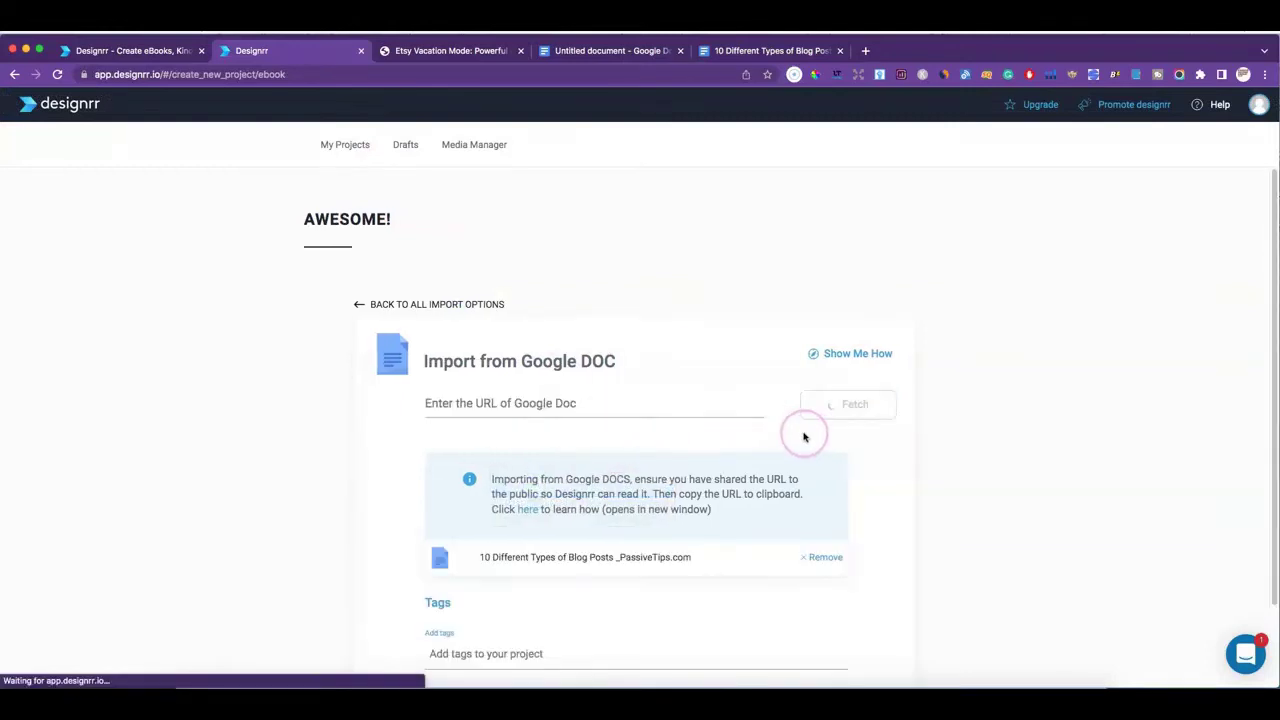
scroll(795, 614, down, 2)
click(848, 636)
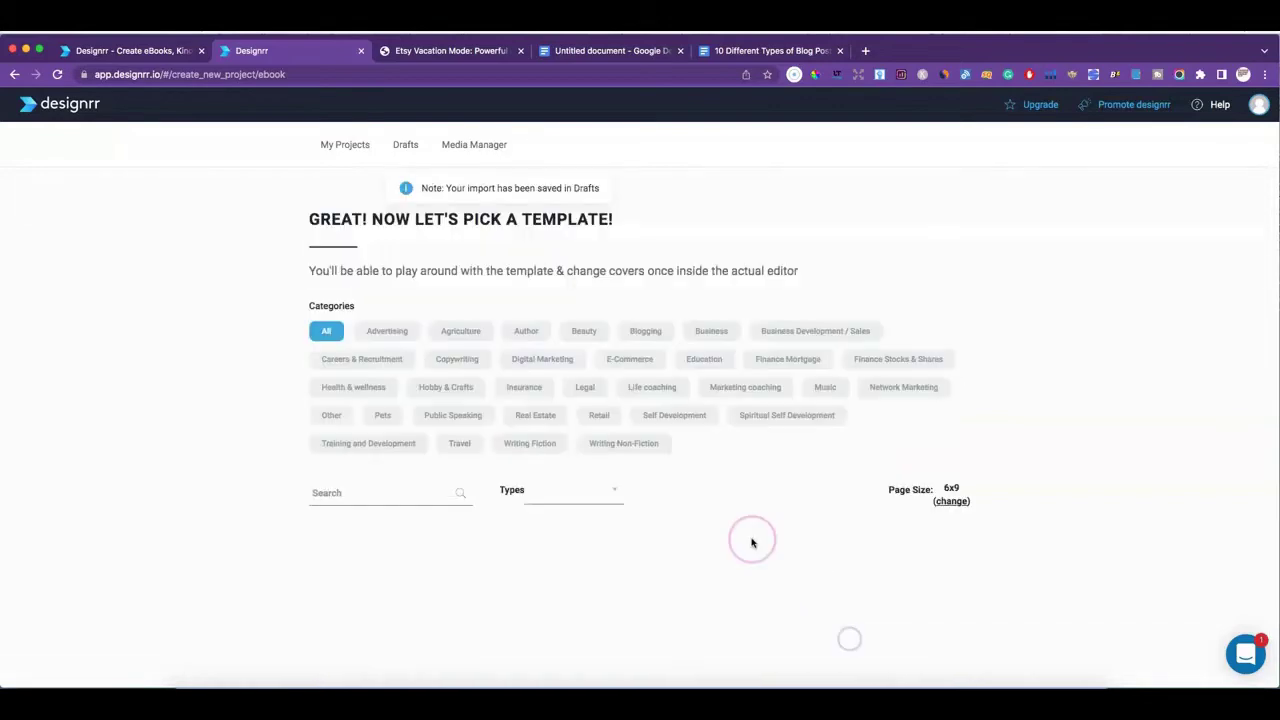
- Filter the eBook templates to the Blogging category and use the Blogging 1-01 template for the imported content
scroll(760, 445, down, 3)
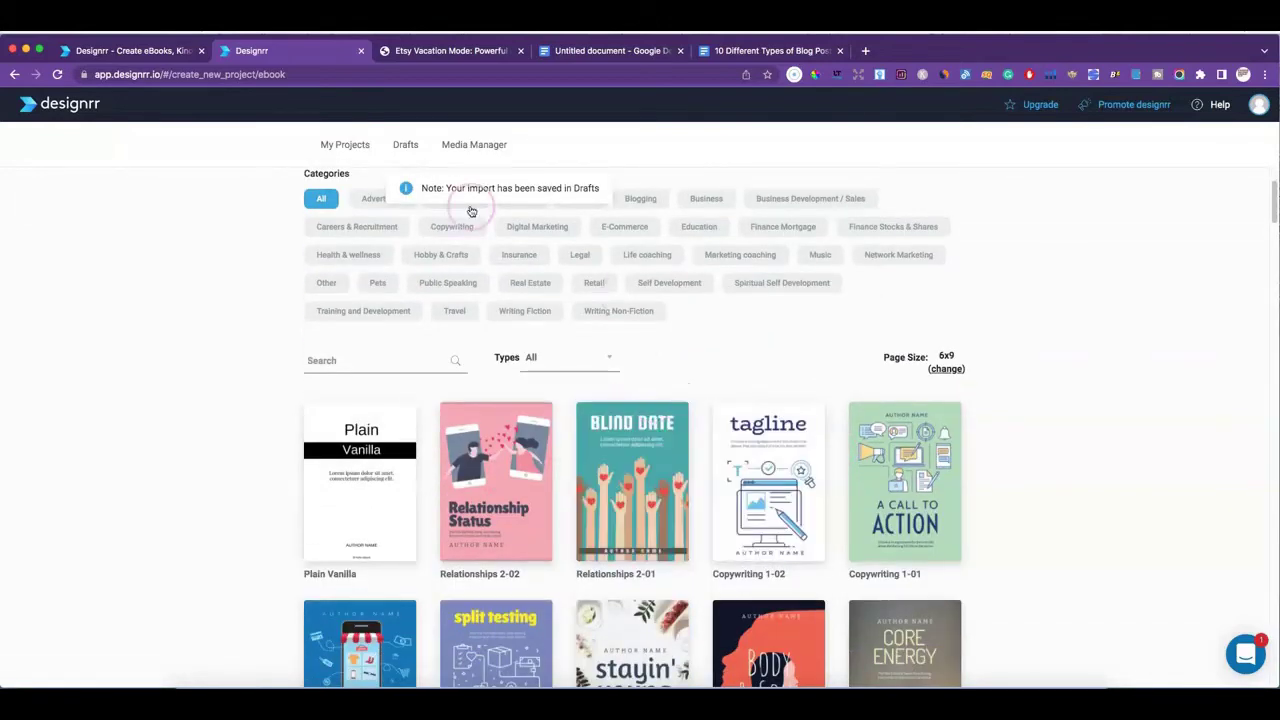
click(608, 51)
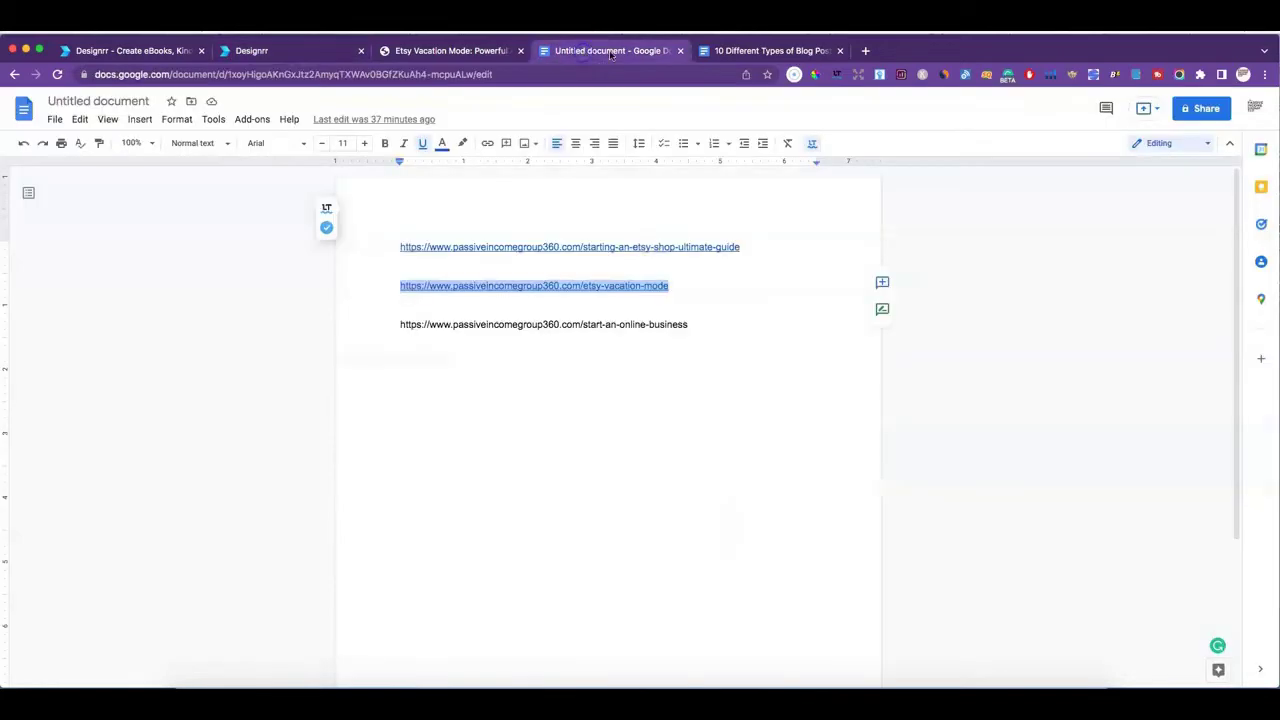
click(728, 56)
click(300, 52)
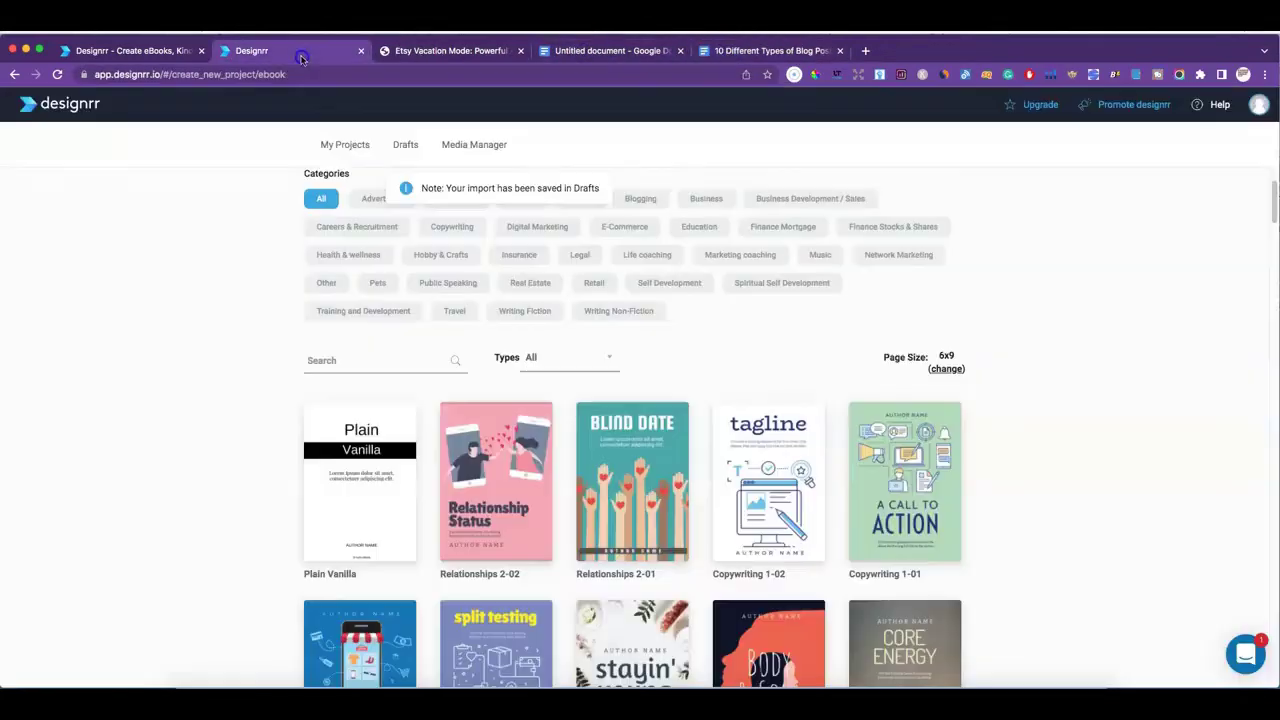
click(645, 201)
scroll(791, 410, down, 2)
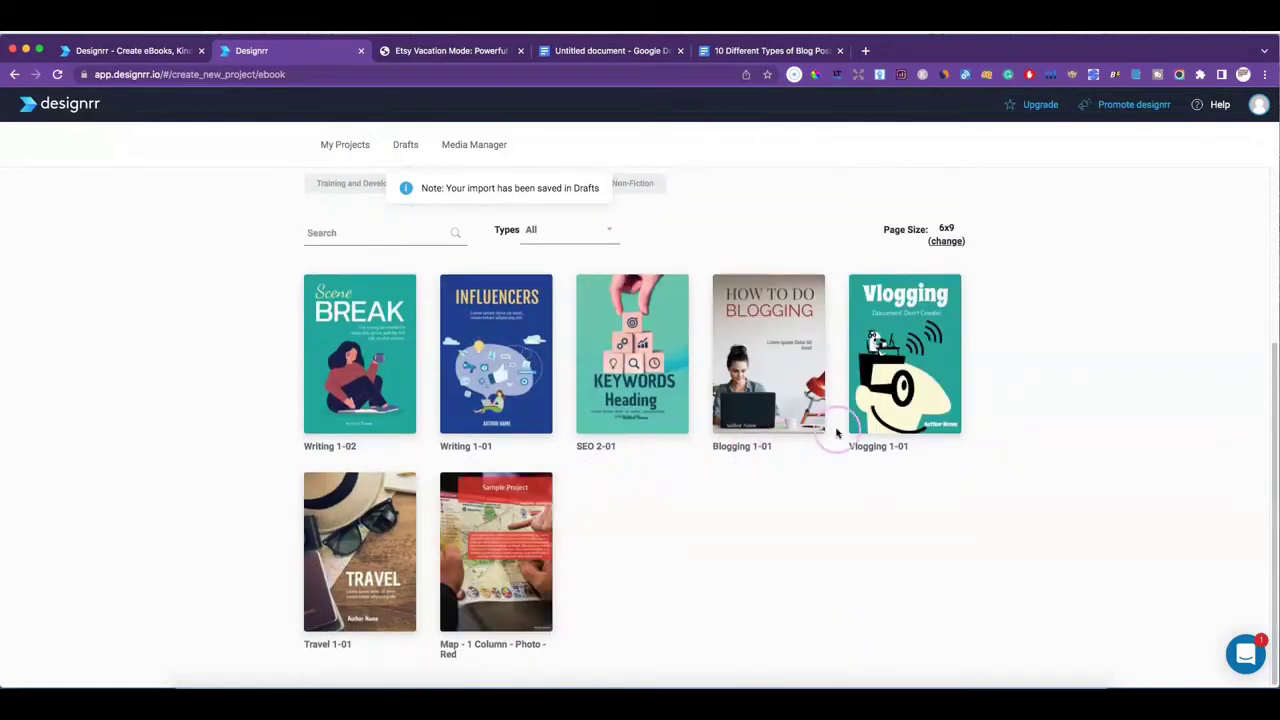
mouse_move(737, 363)
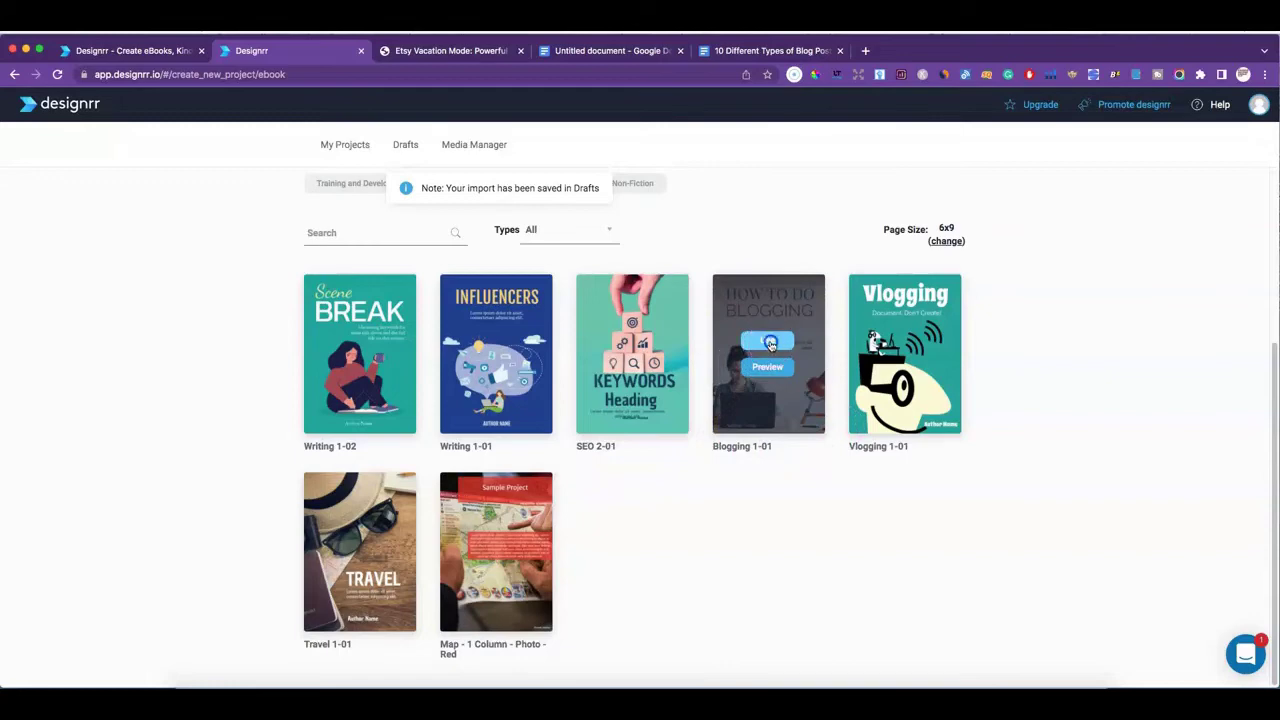
click(770, 343)
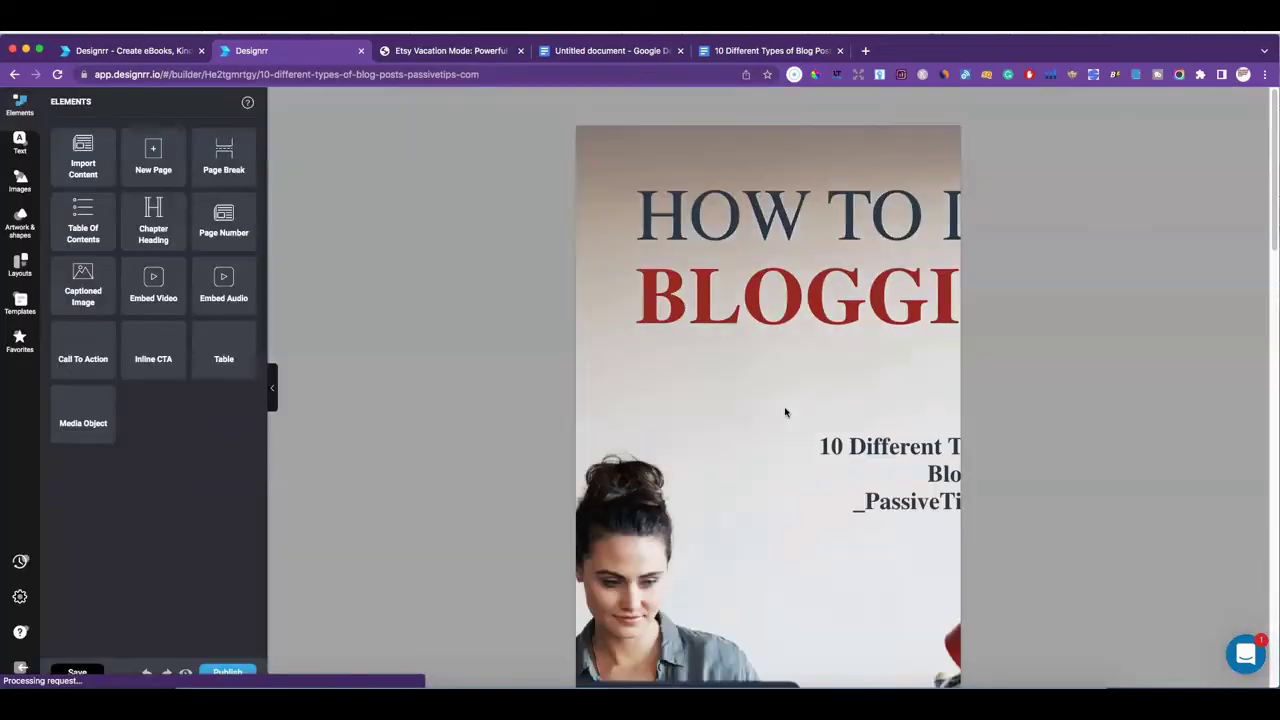
- Set the font size of the cover heading "HOW TO DO" to 78 px
scroll(830, 400, down, 10)
scroll(734, 360, up, 10)
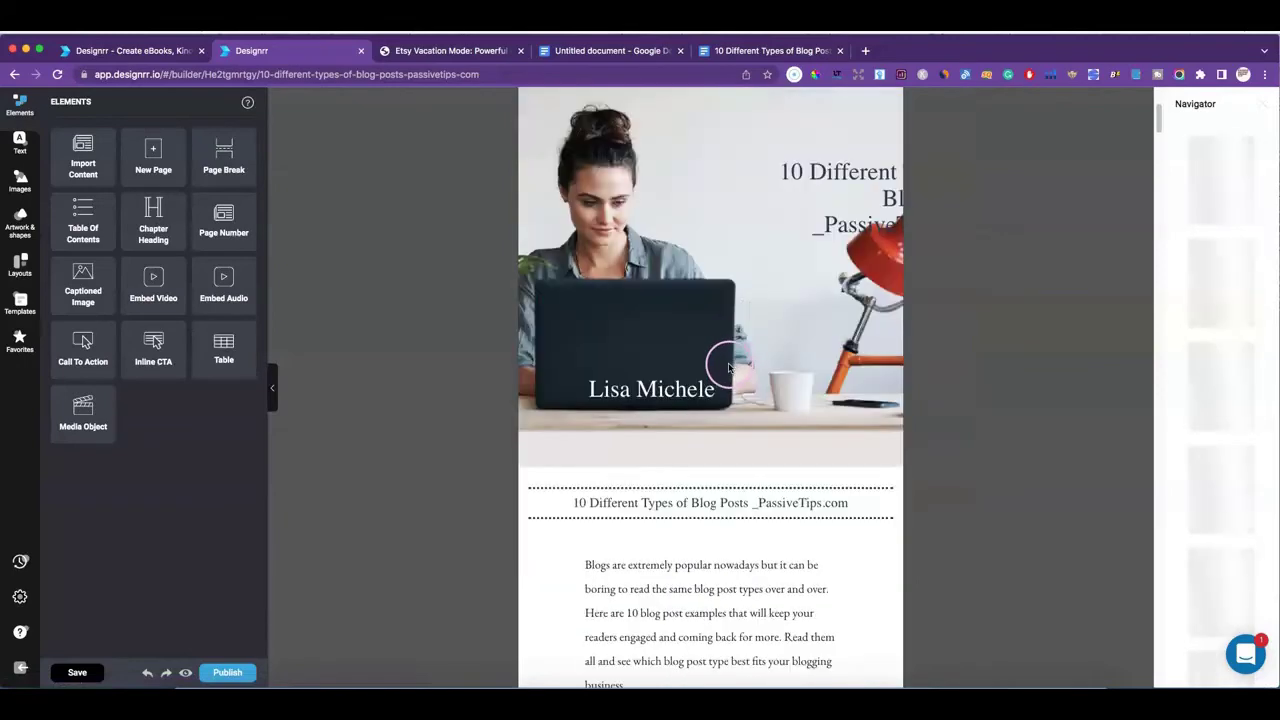
scroll(790, 312, up, 5)
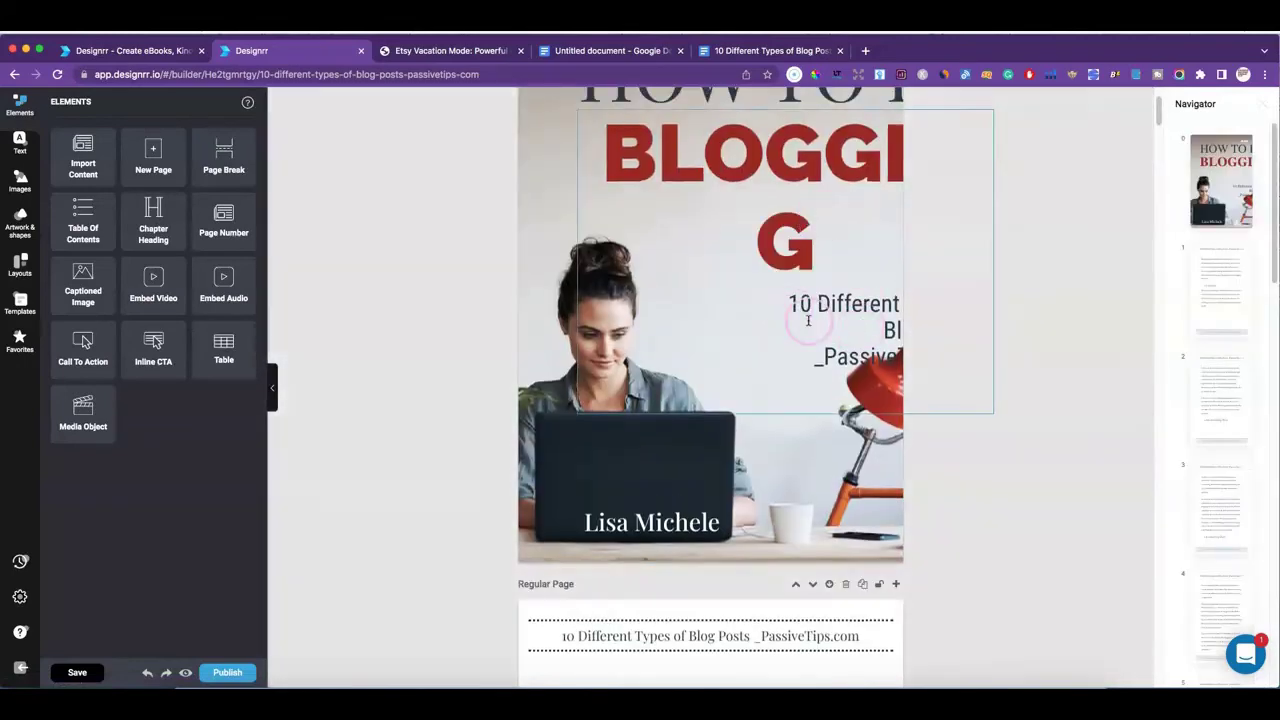
click(818, 367)
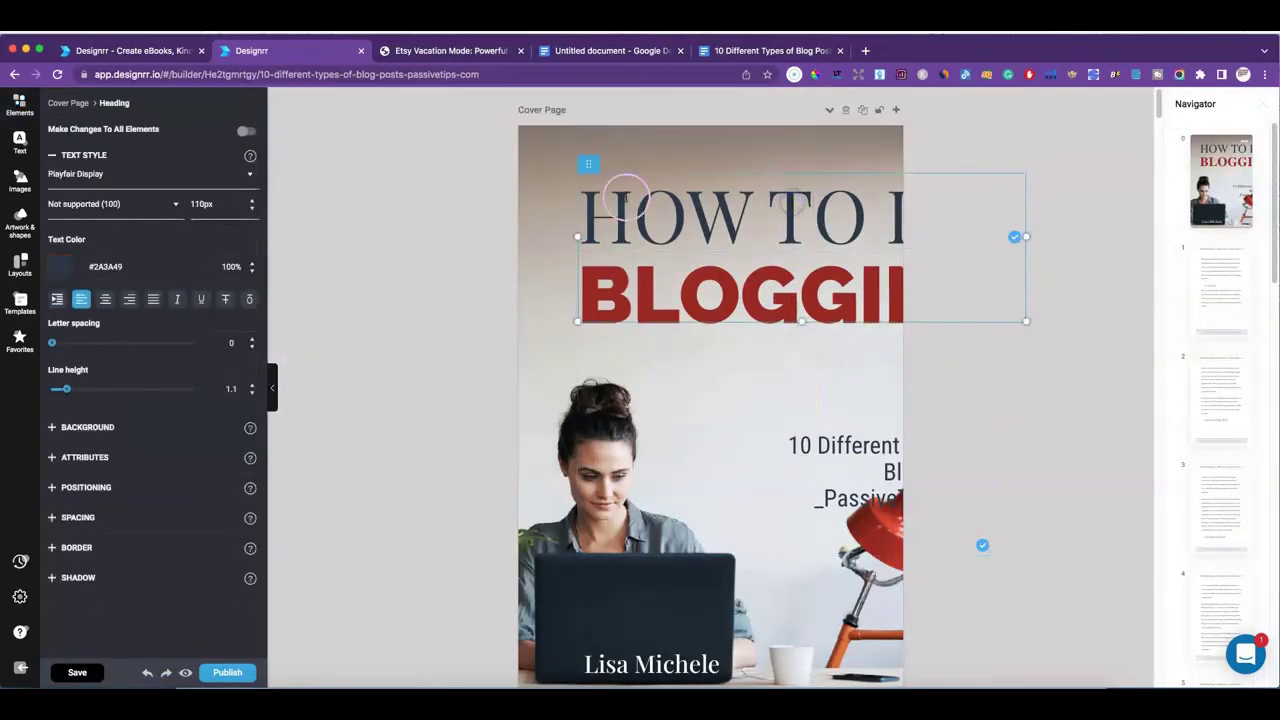
click(252, 209)
click(252, 209)
click(252, 209)
click(252, 209)
click(252, 209)
click(252, 209)
click(252, 209)
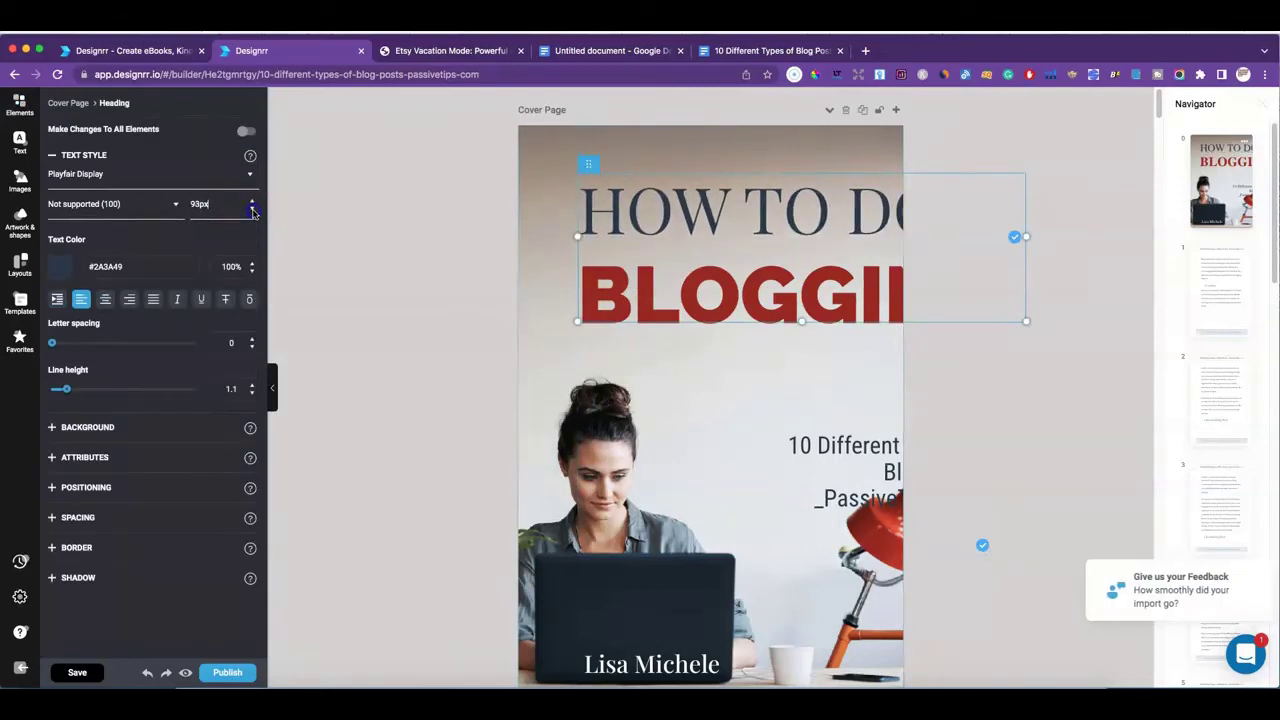
click(252, 209)
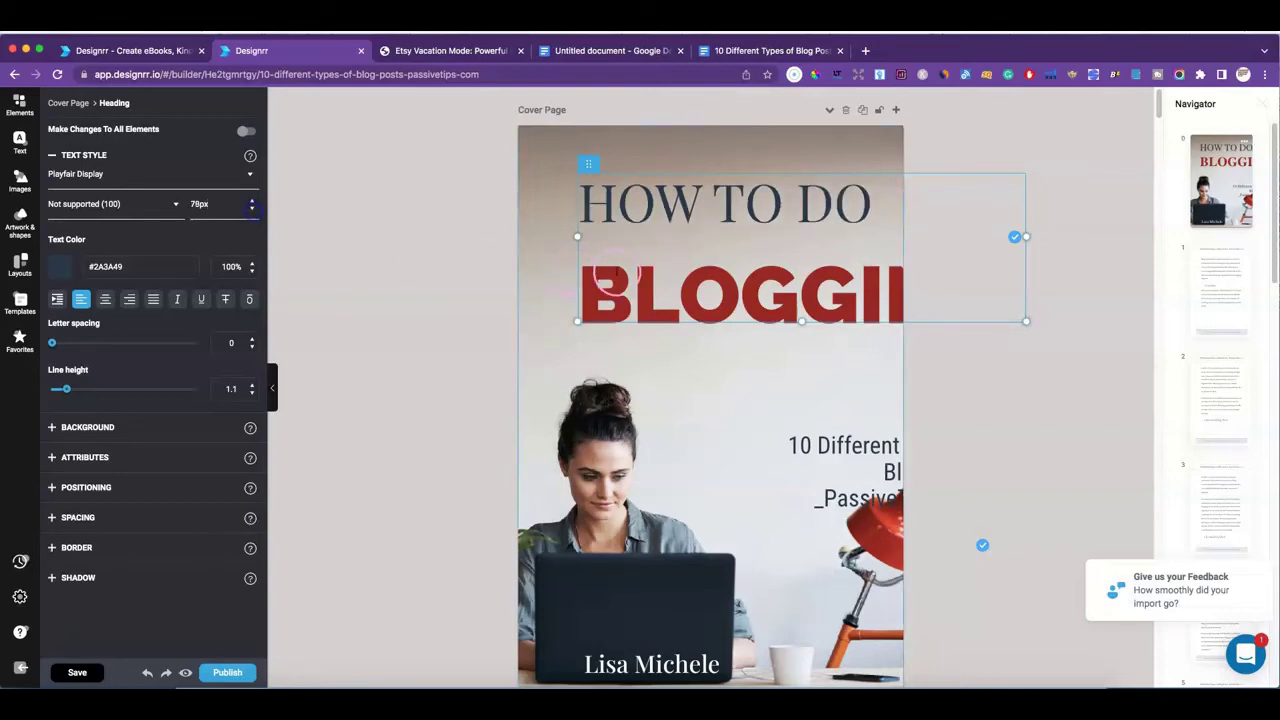
- Try the red "BLOGGING" cover heading at 34 px, shifted to sit directly beneath "HOW TO DO"
click(313, 252)
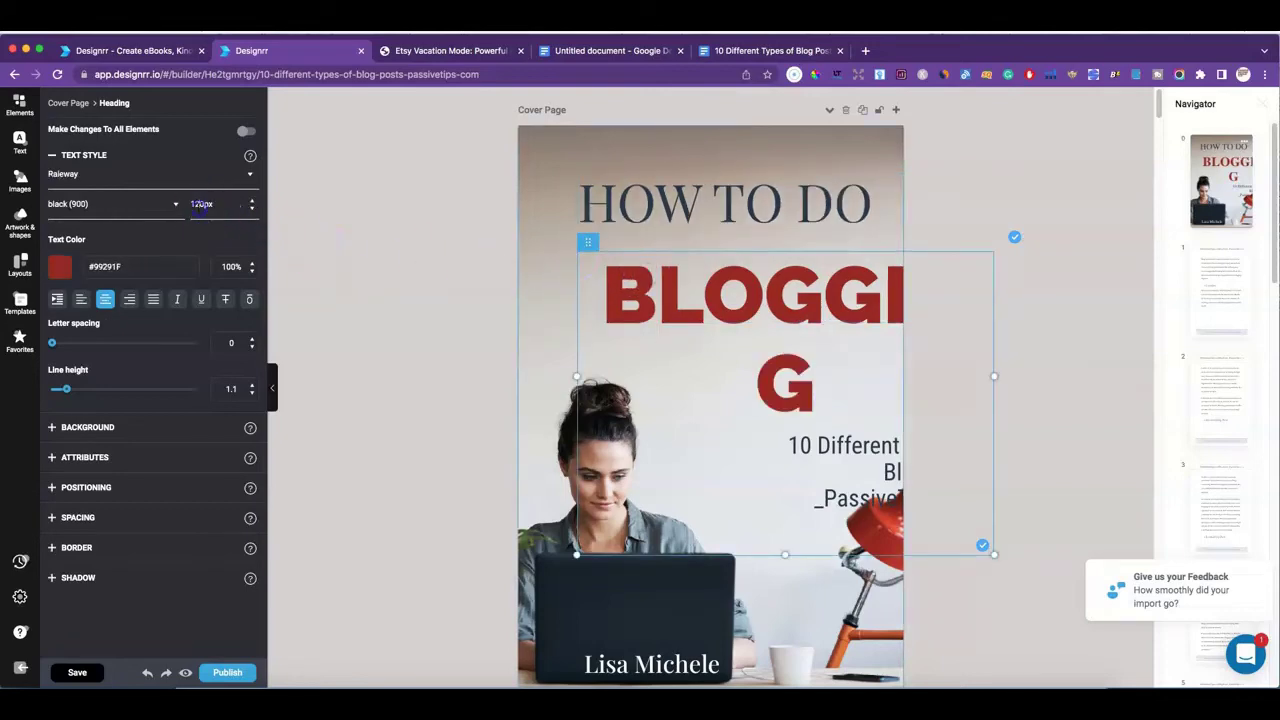
click(252, 209)
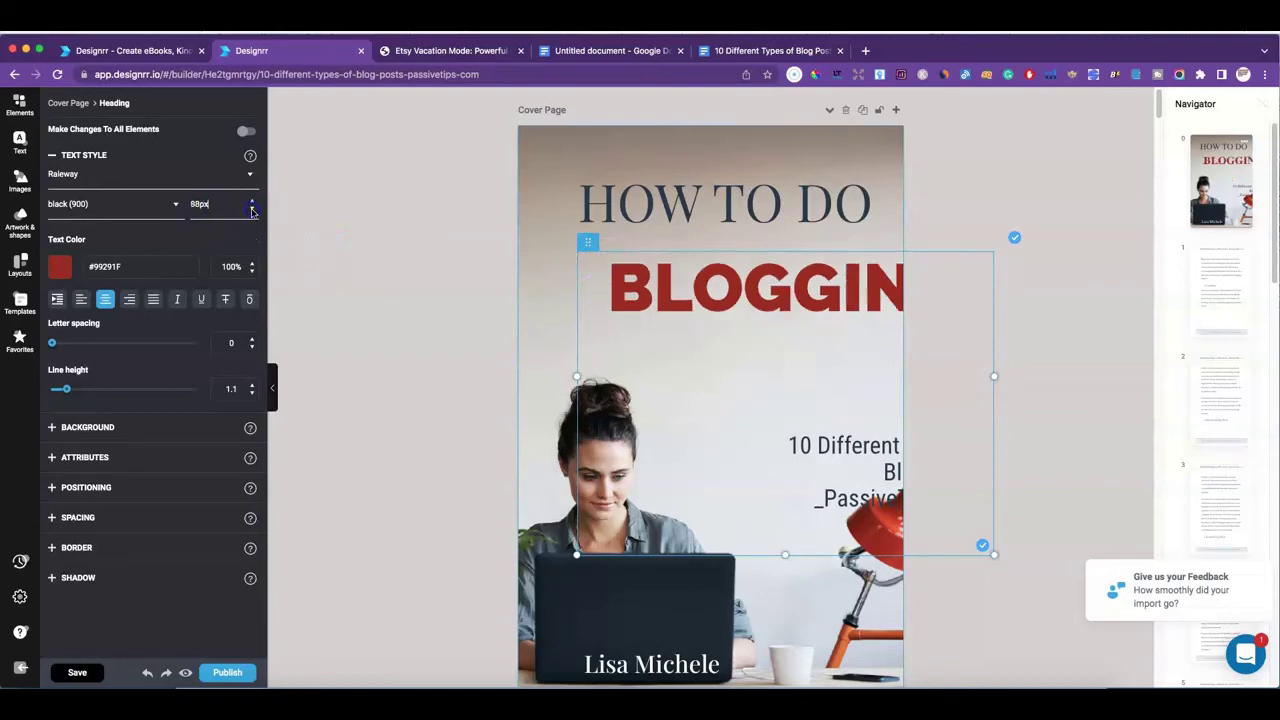
drag(581, 241, 519, 226)
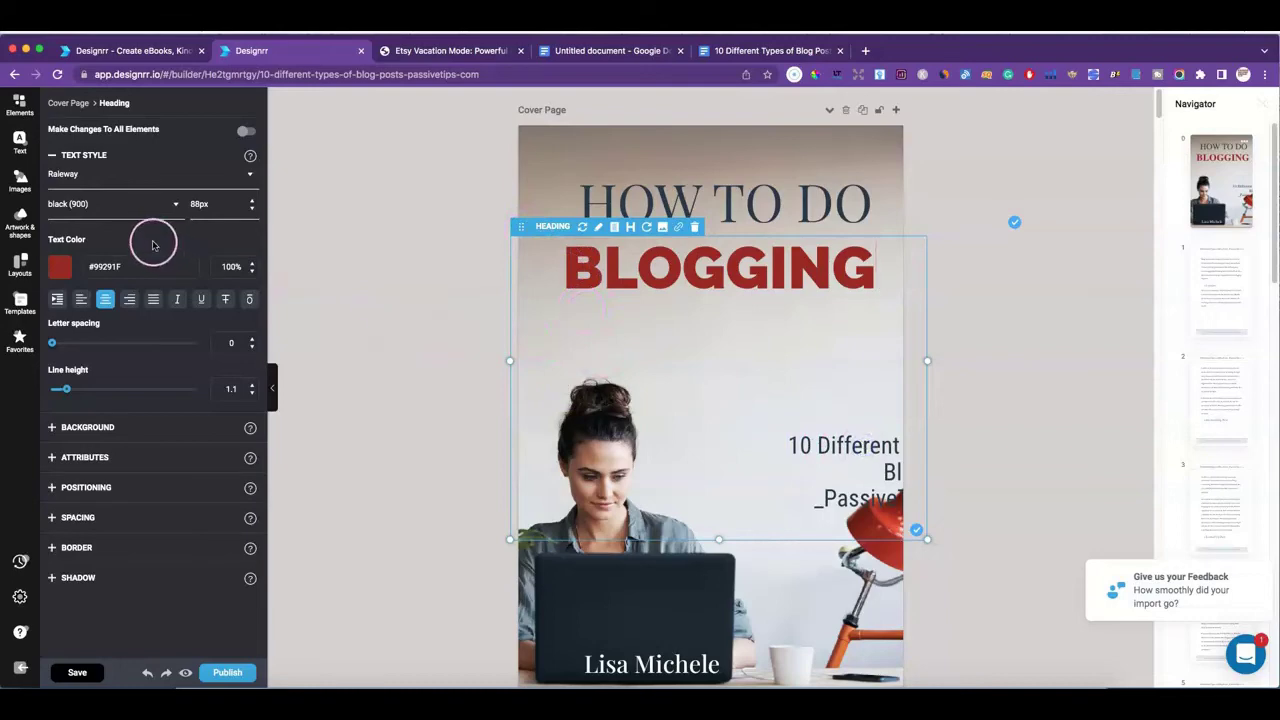
click(252, 208)
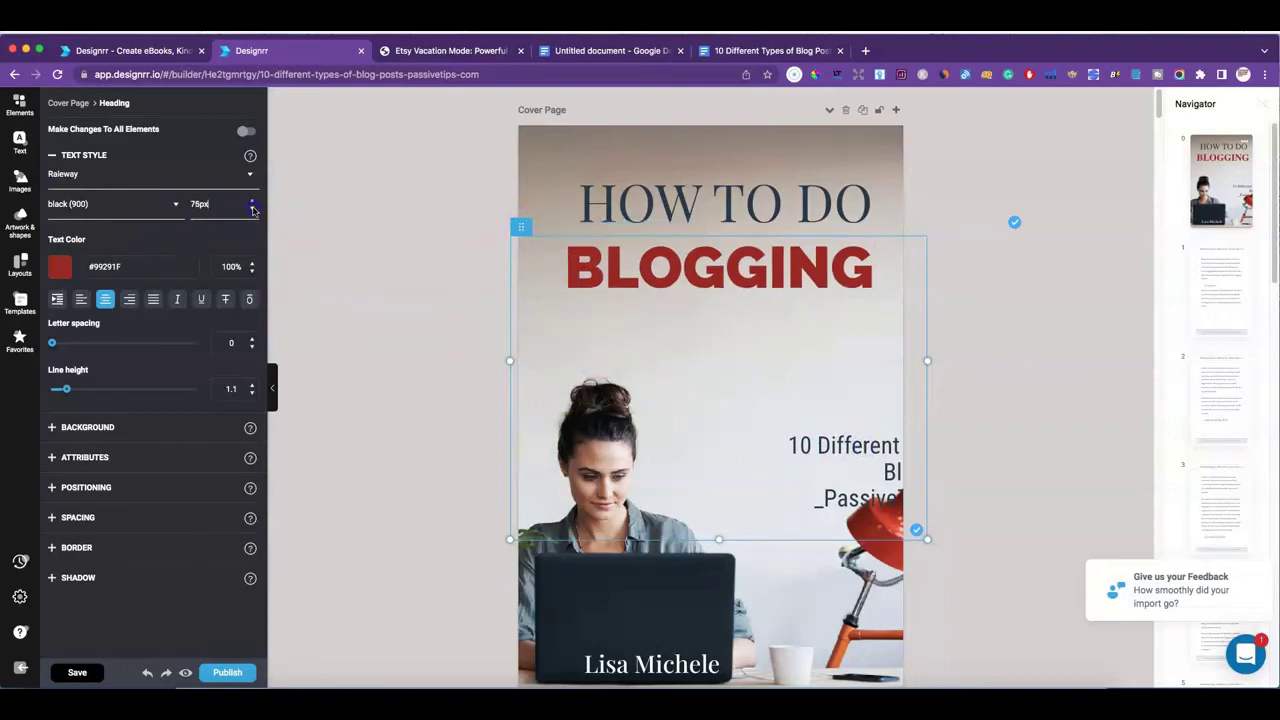
click(785, 421)
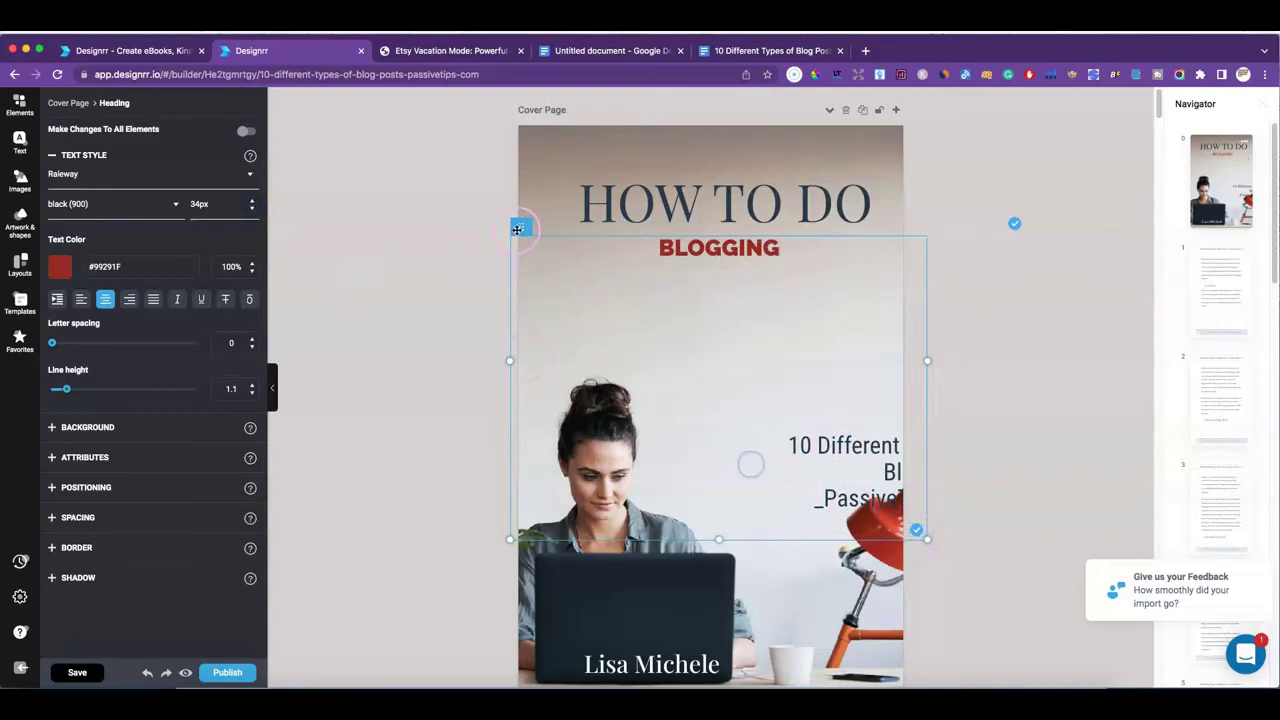
mouse_move(517, 229)
mouse_down()
mouse_move(437, 217)
mouse_move(516, 220)
mouse_up()
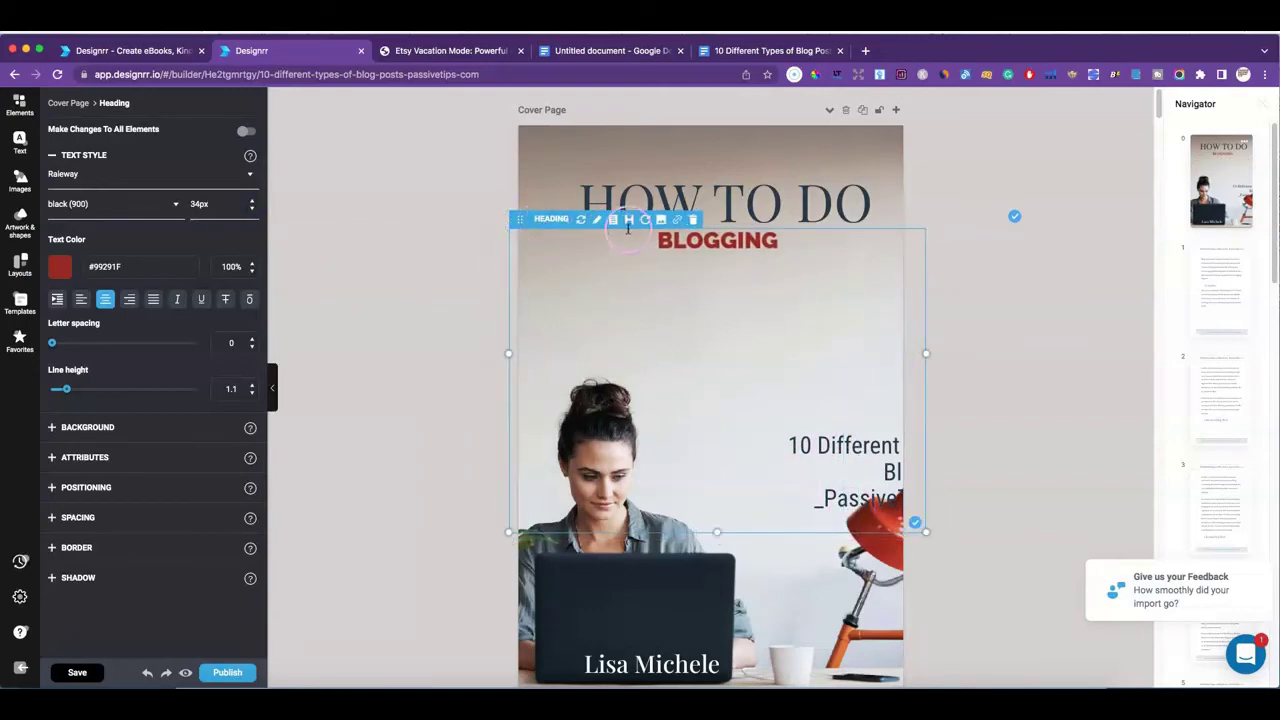
- Delete the red "BLOGGING" heading and move the "10 Different Types of Blog Posts" subtitle up beneath "HOW TO DO"
click(695, 221)
click(849, 449)
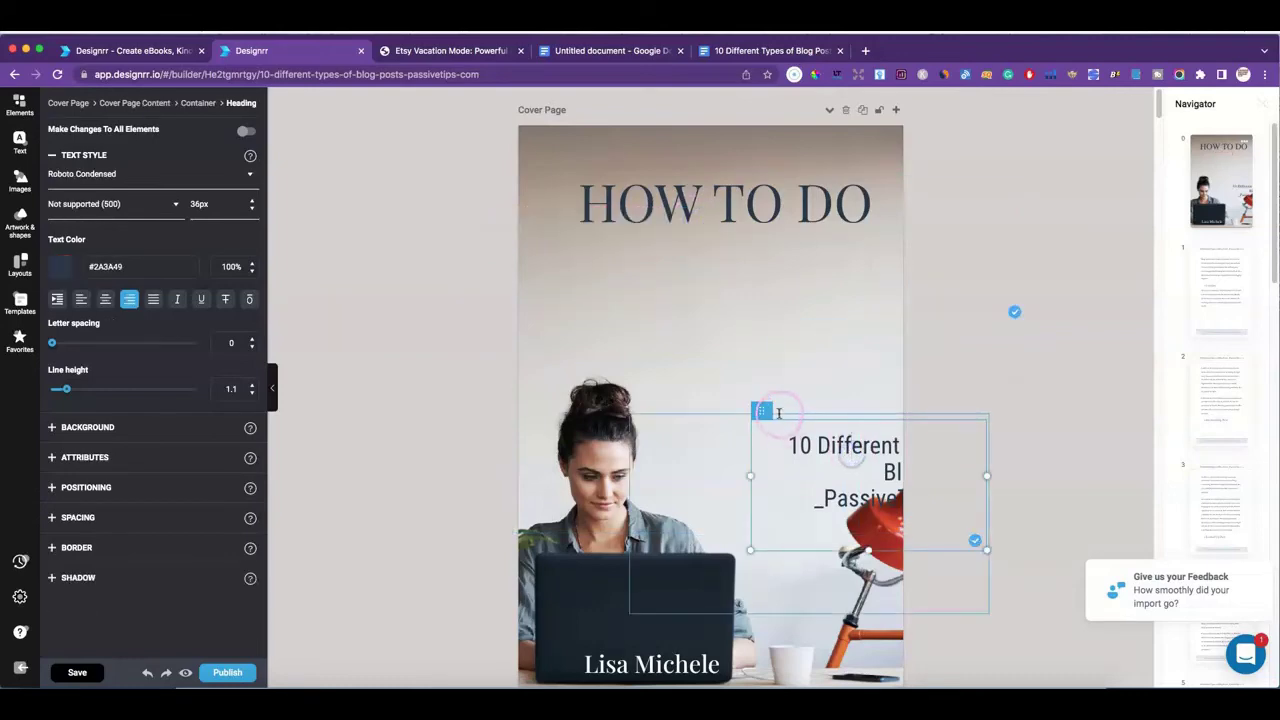
drag(751, 405, 594, 238)
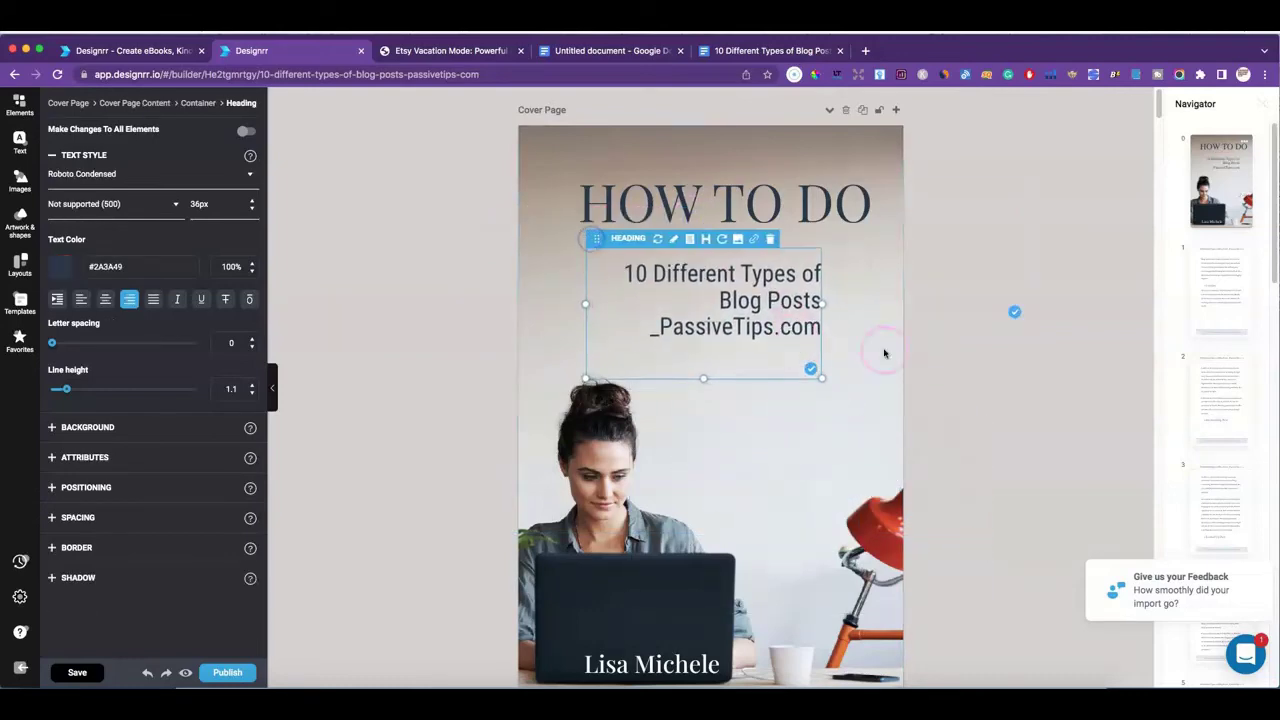
- Remove the text "_PassiveTips.com" from the cover subtitle
click(676, 334)
drag(690, 332, 815, 331)
key(BackSpace)
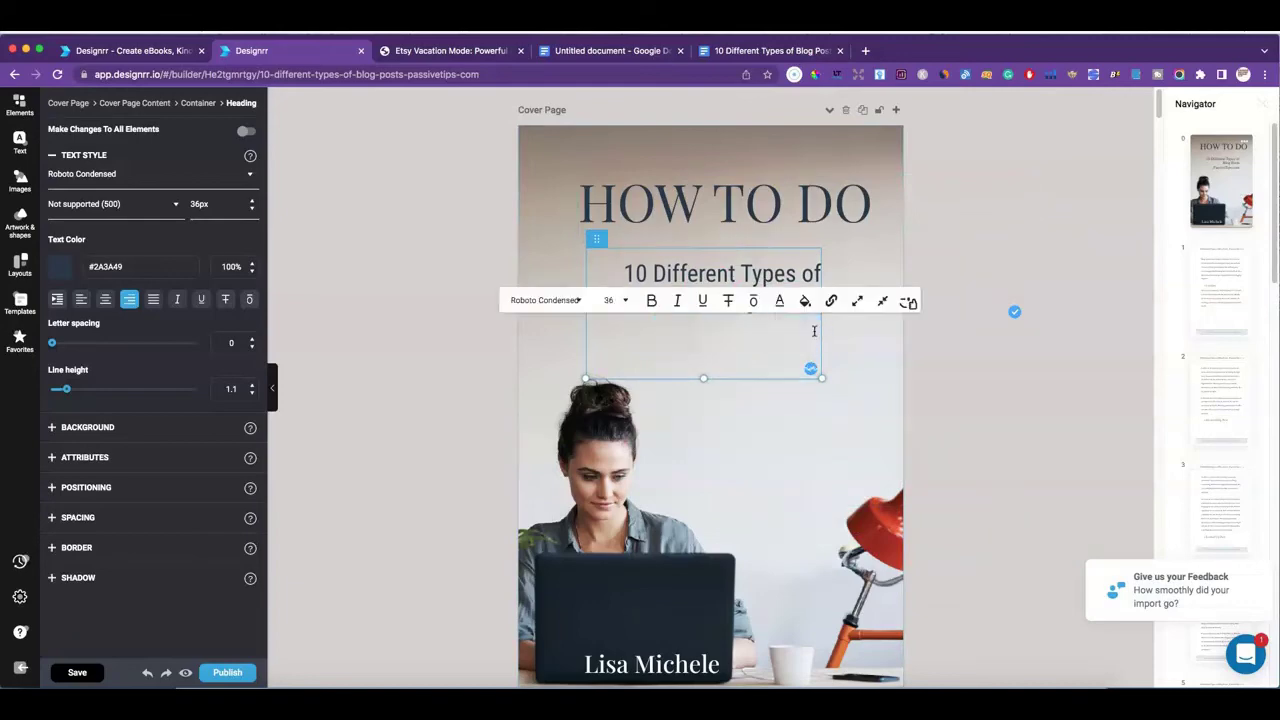
- Move the "HOW TO DO" heading down below the subtitle on the cover
click(779, 219)
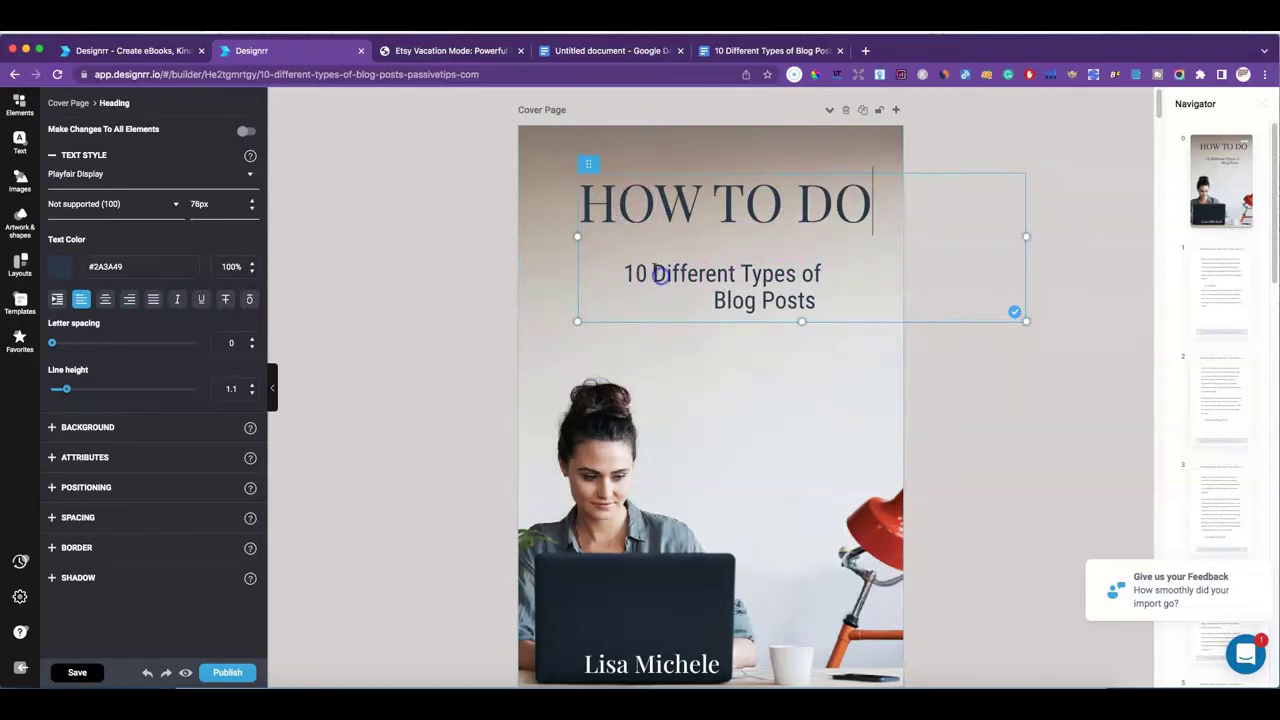
click(746, 280)
drag(583, 167, 655, 300)
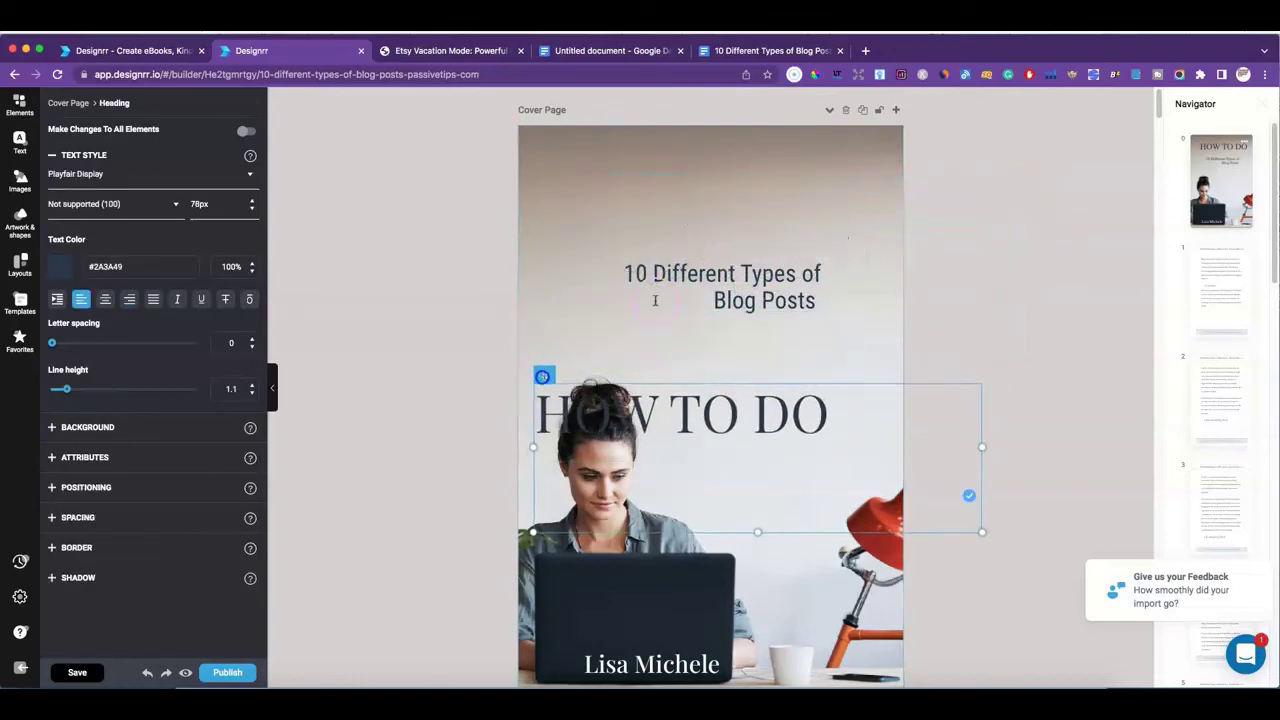
- Delete the "10 Different Types of Blog Posts" subtitle from the cover
click(668, 289)
click(589, 240)
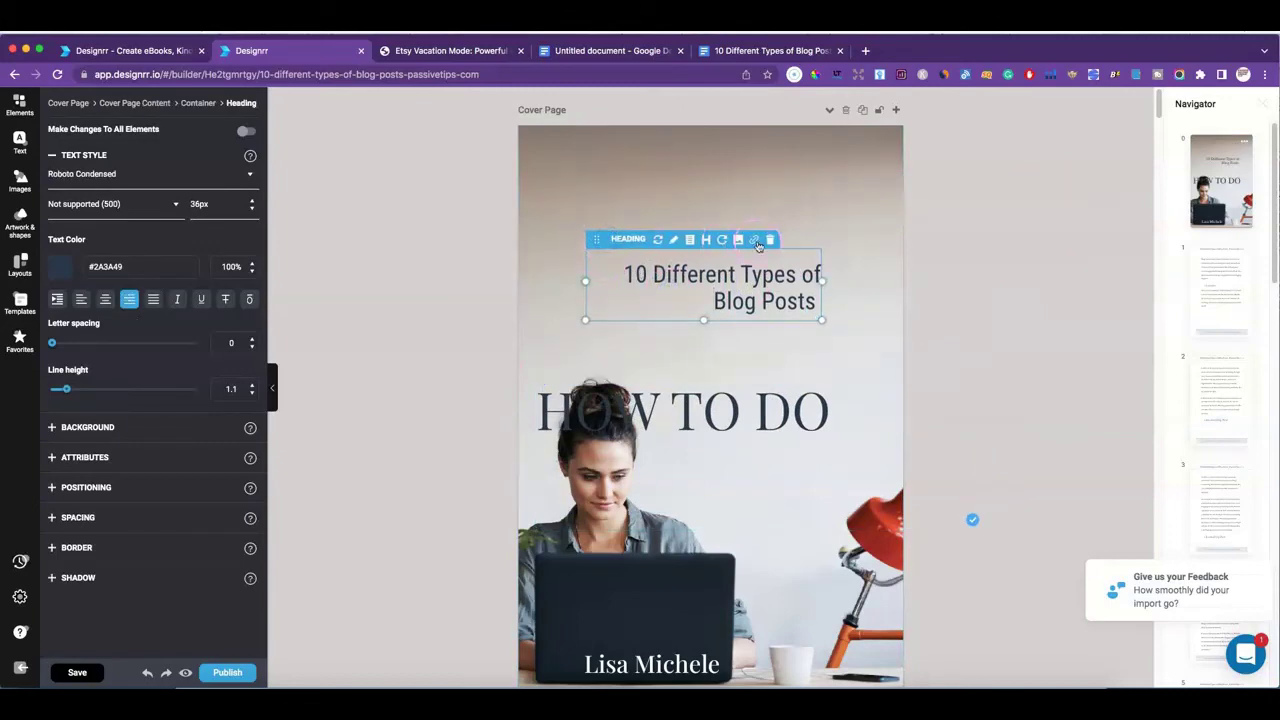
click(766, 240)
- Move the "HOW TO DO" heading into the empty area above the woman and center-align its text
click(563, 380)
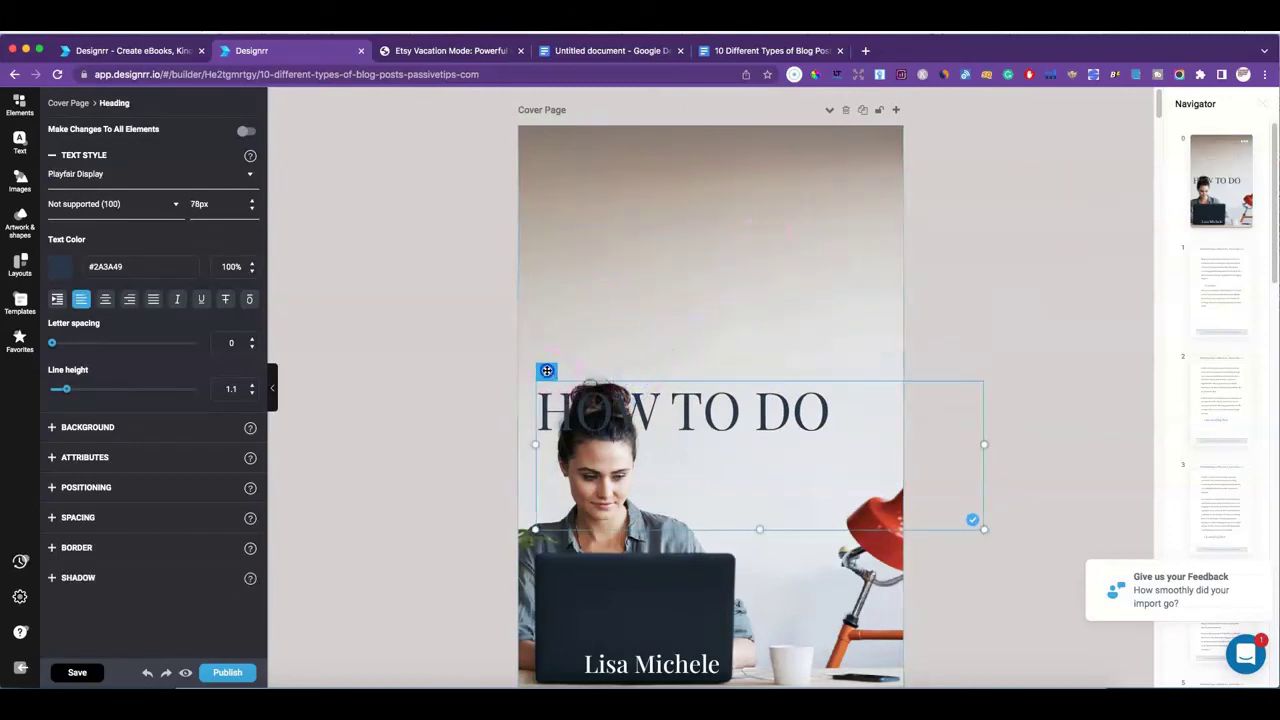
drag(547, 371, 560, 230)
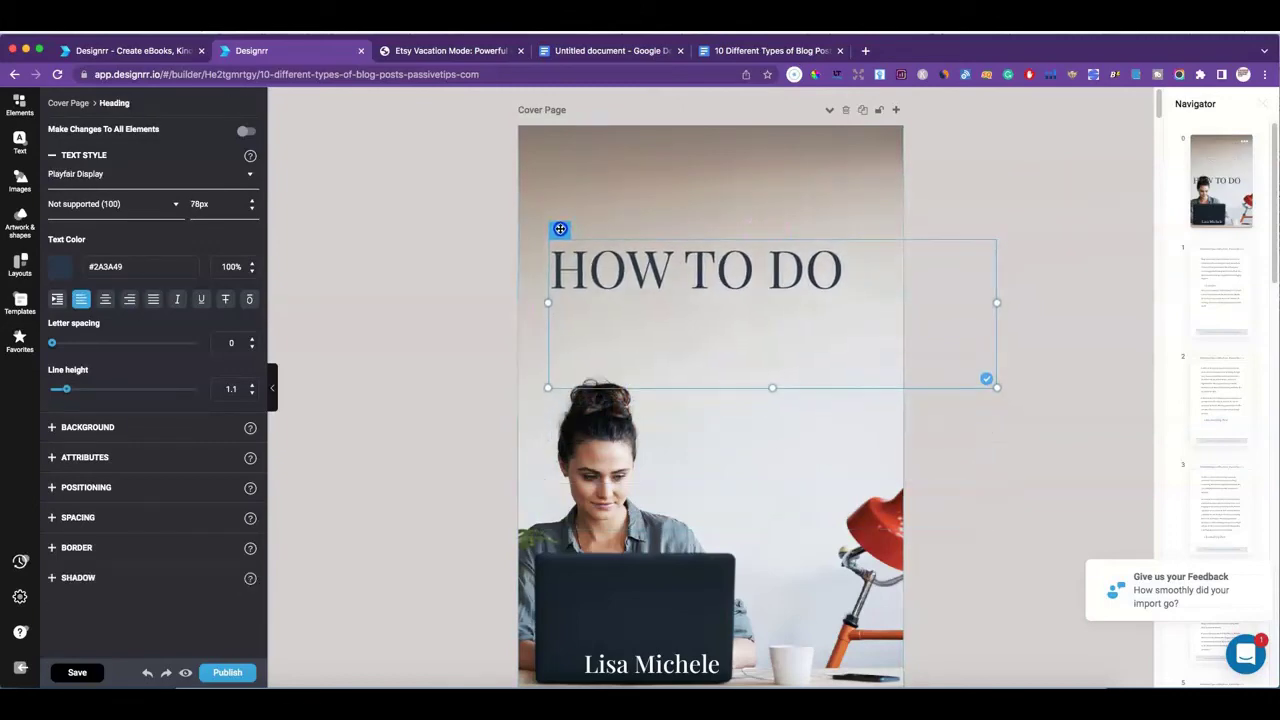
click(105, 299)
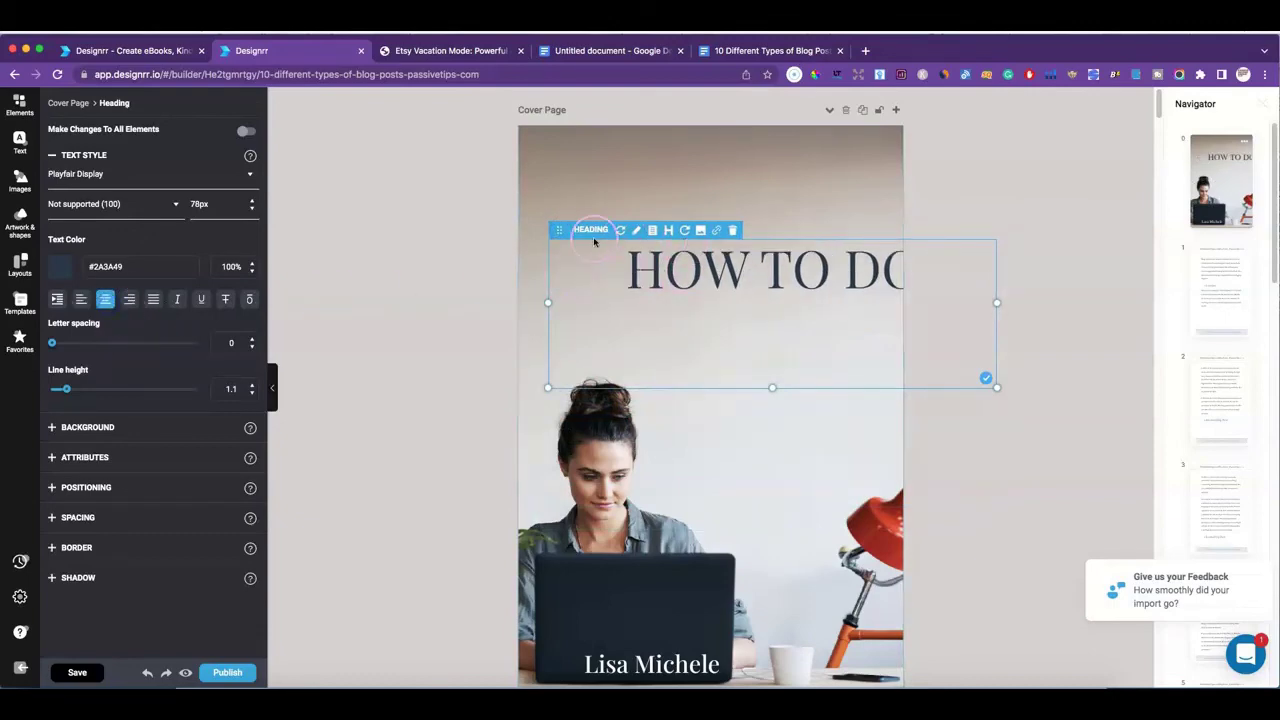
drag(560, 224, 523, 221)
- Replace the cover heading text with "10 Different Types of Blog Post"
triple_click(652, 250)
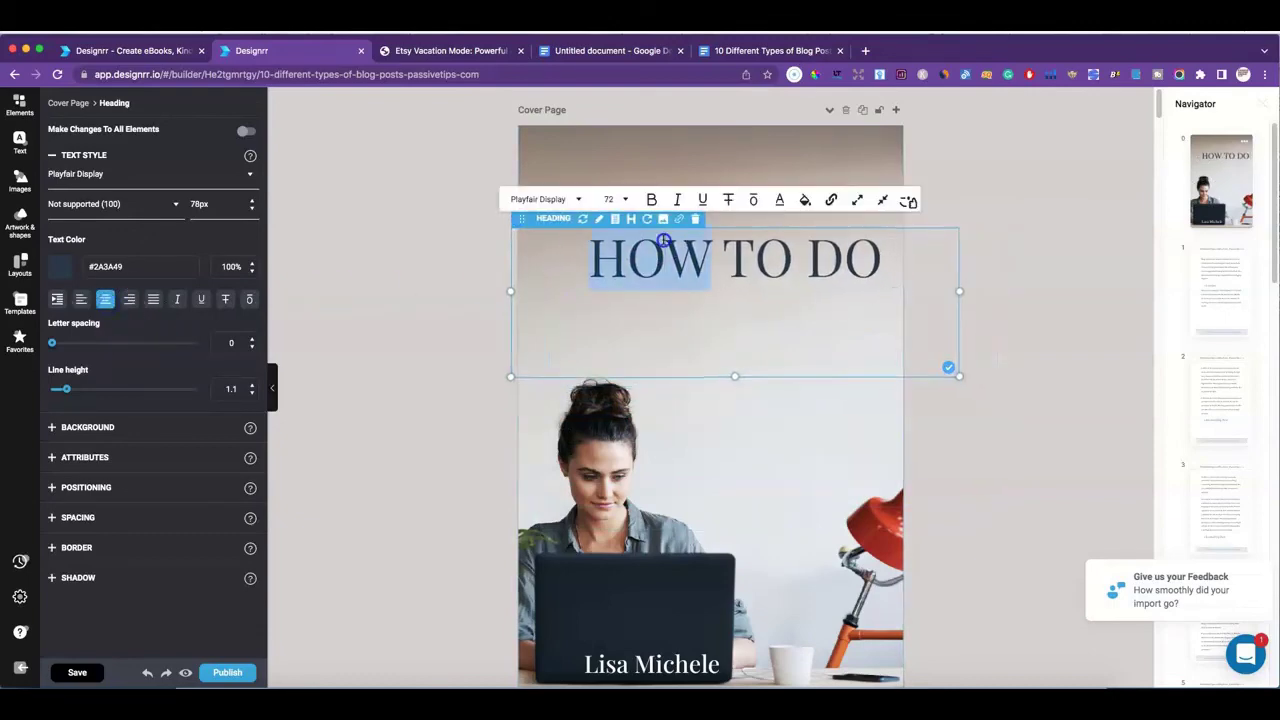
text(10 differe)
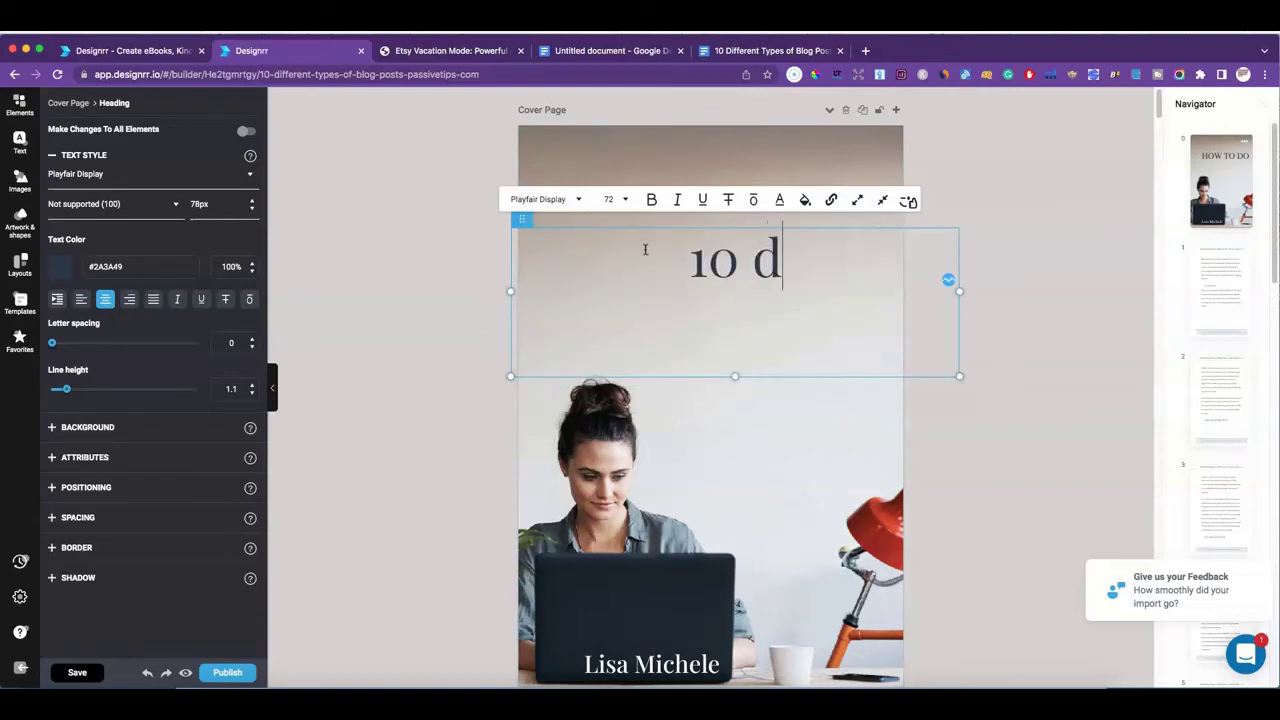
key(BackSpace)
key(BackSpace)
key(BackSpace)
key(BackSpace)
key(BackSpace)
key(BackSpace)
key(BackSpace)
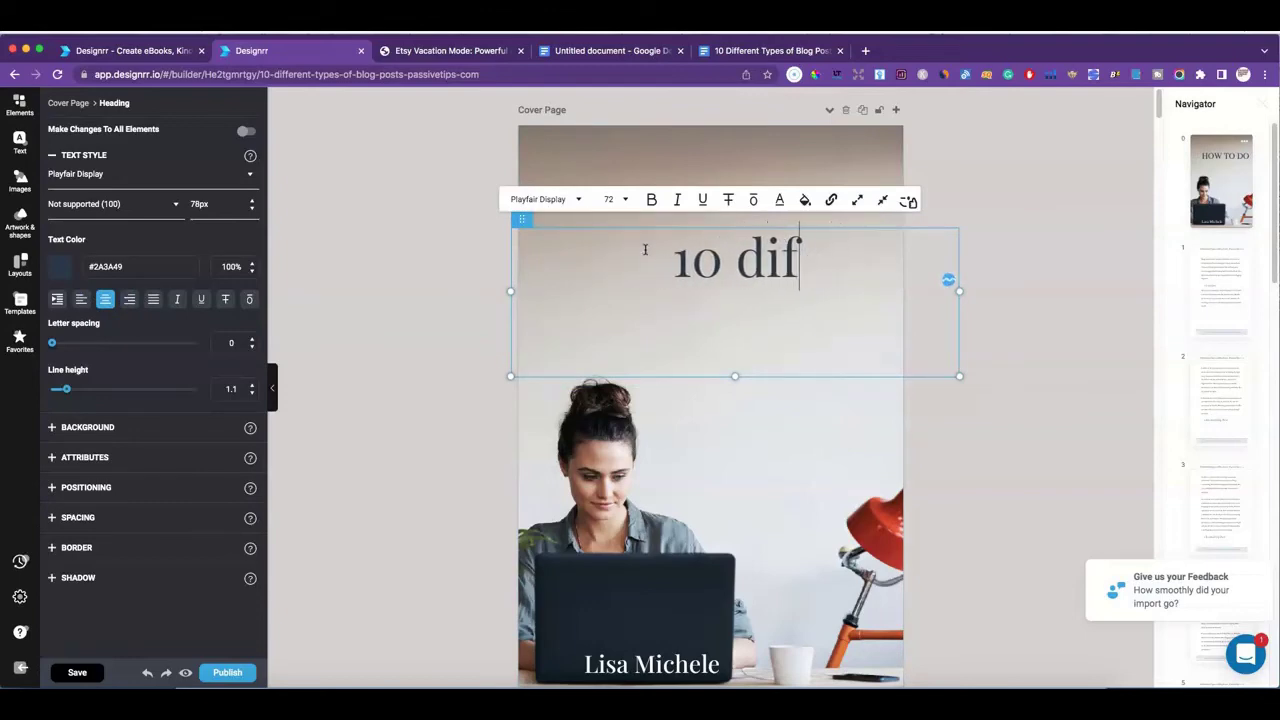
text(Different )
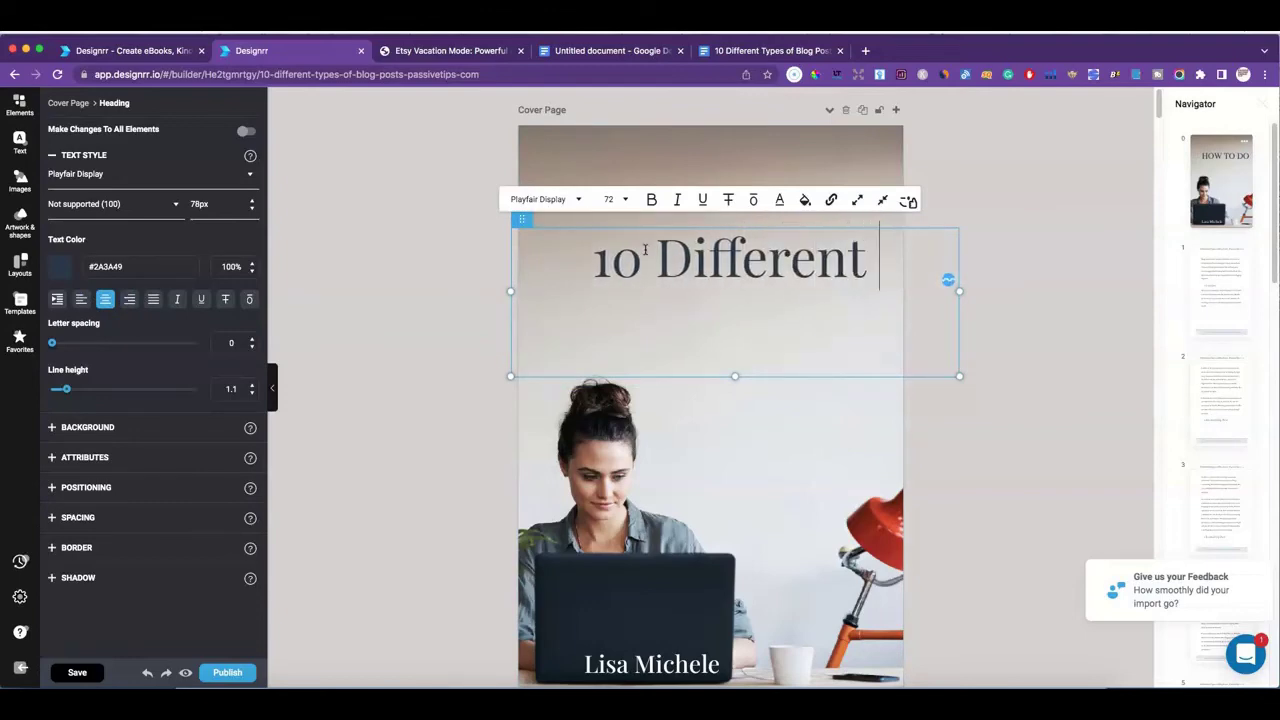
text(Types of)
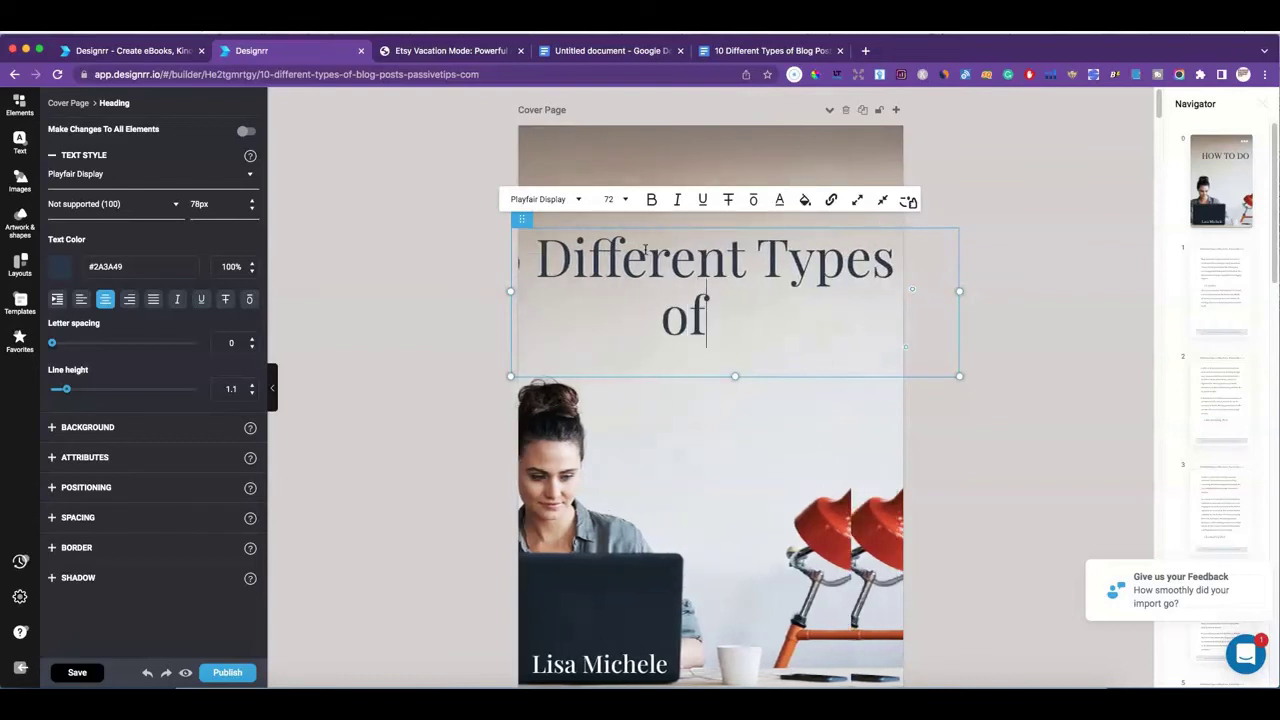
text( Blog o)
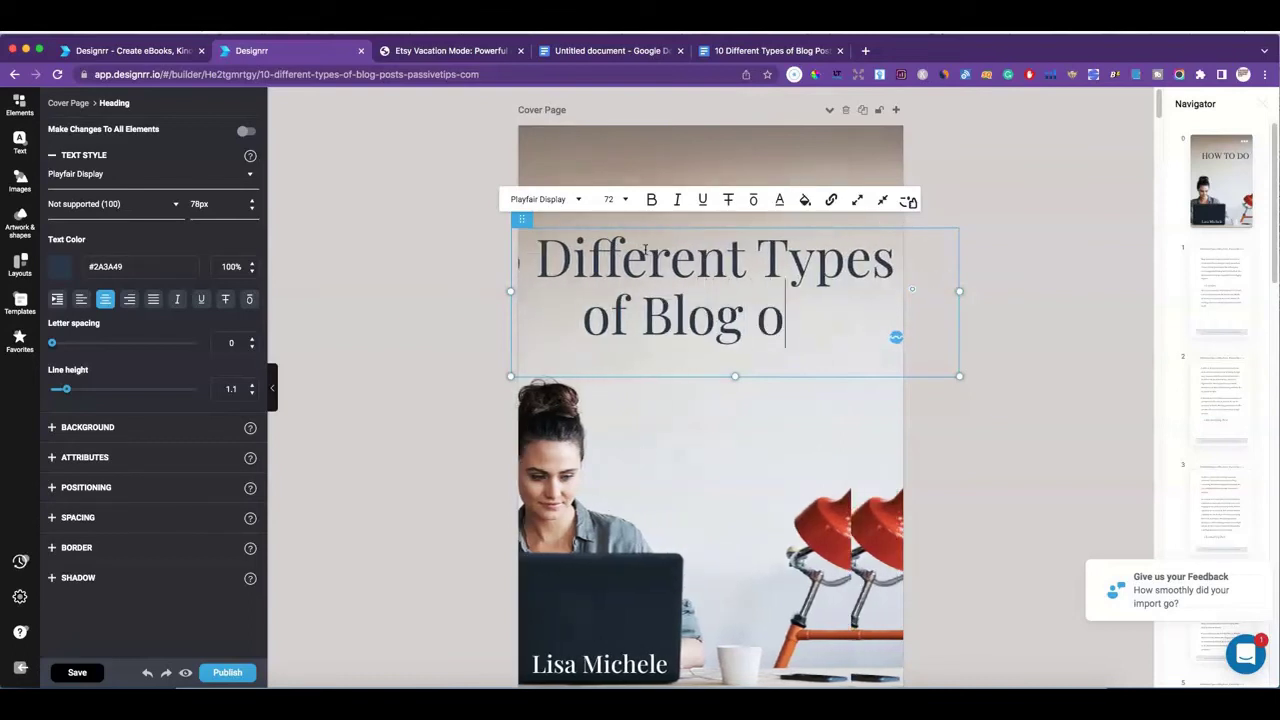
key(BackSpace)
text(Post)
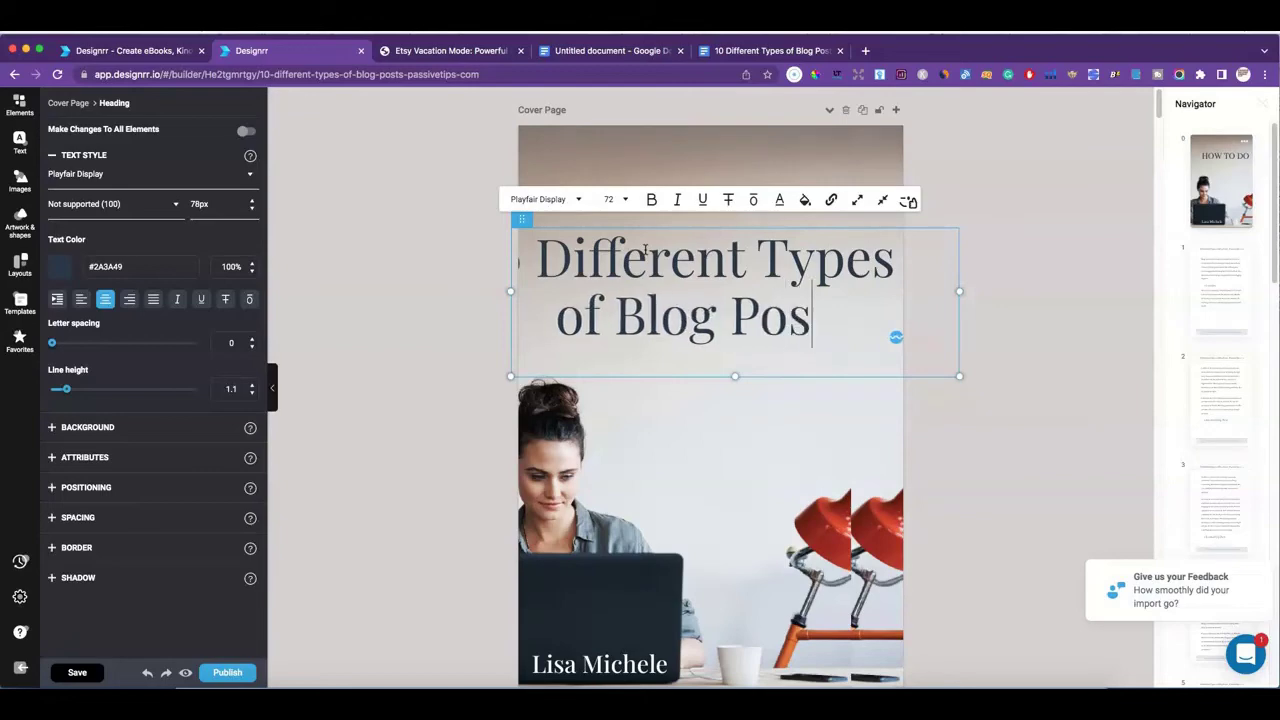
- Reduce the new cover heading's text size to 48
click(616, 199)
scroll(658, 426, down, 3)
scroll(658, 426, down, 3)
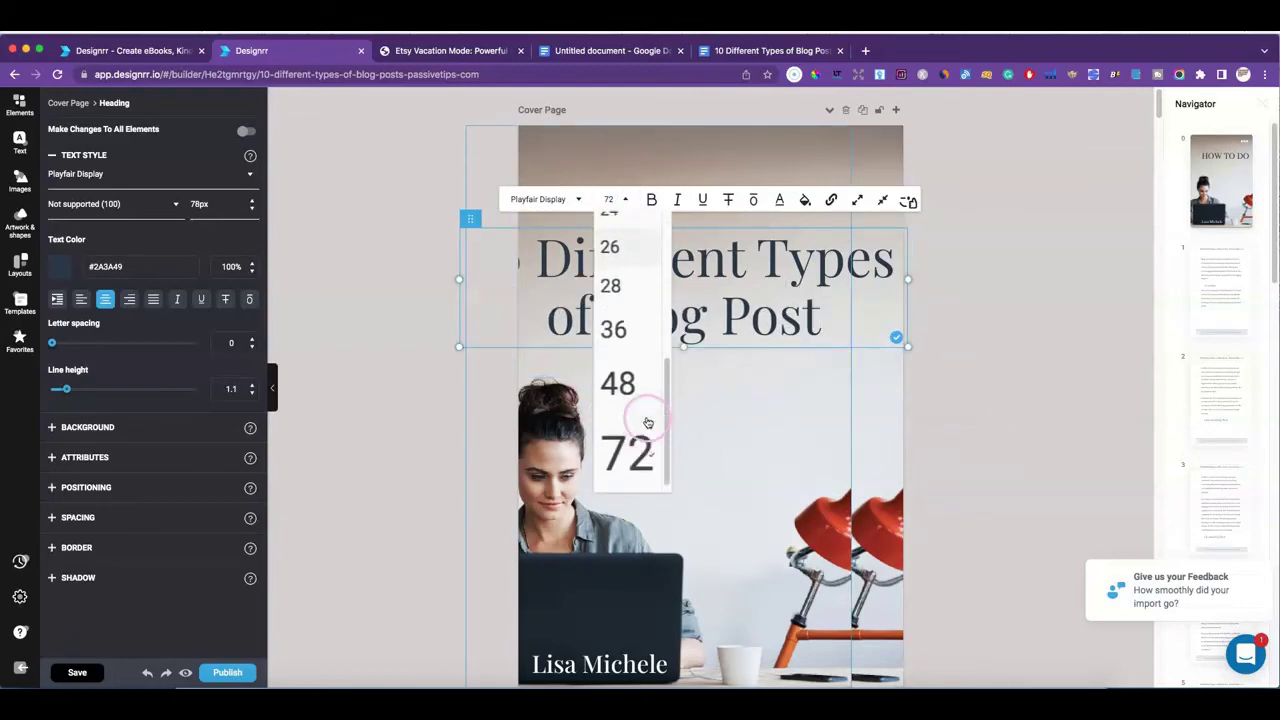
click(620, 372)
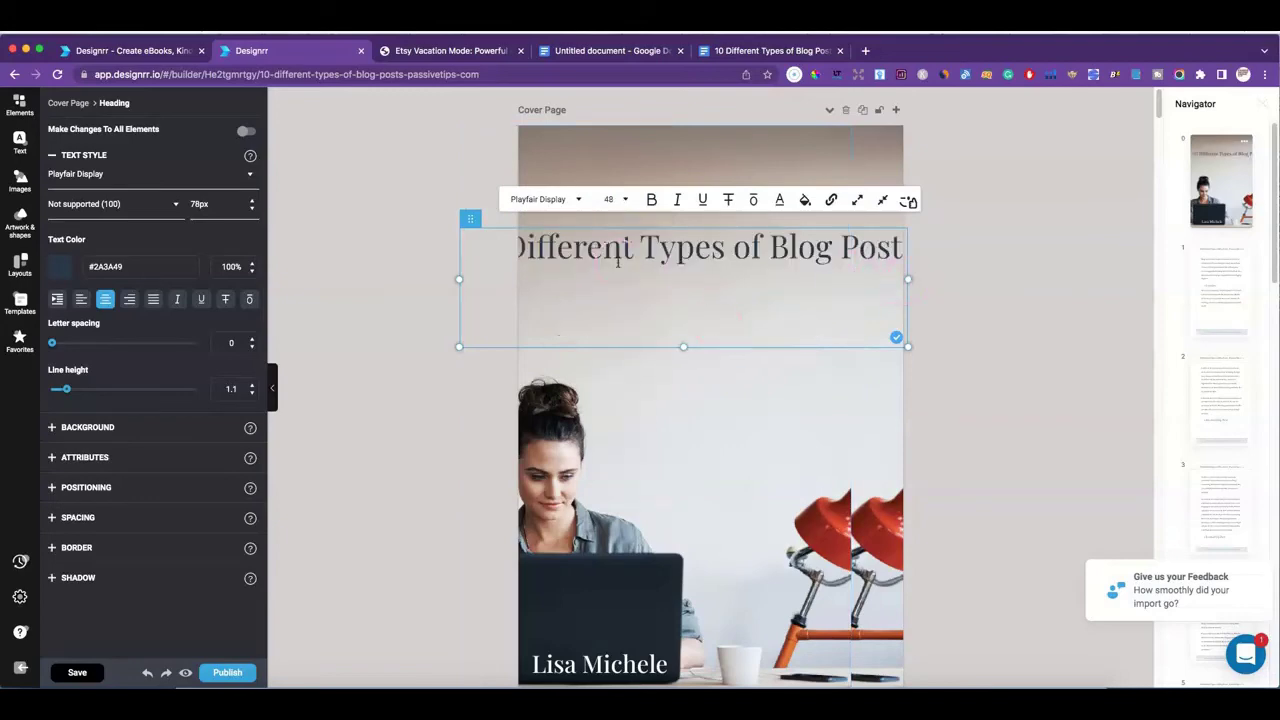
- Narrow the cover heading's box so the title wraps onto two lines, and reposition it in the area above the woman
drag(896, 340, 843, 316)
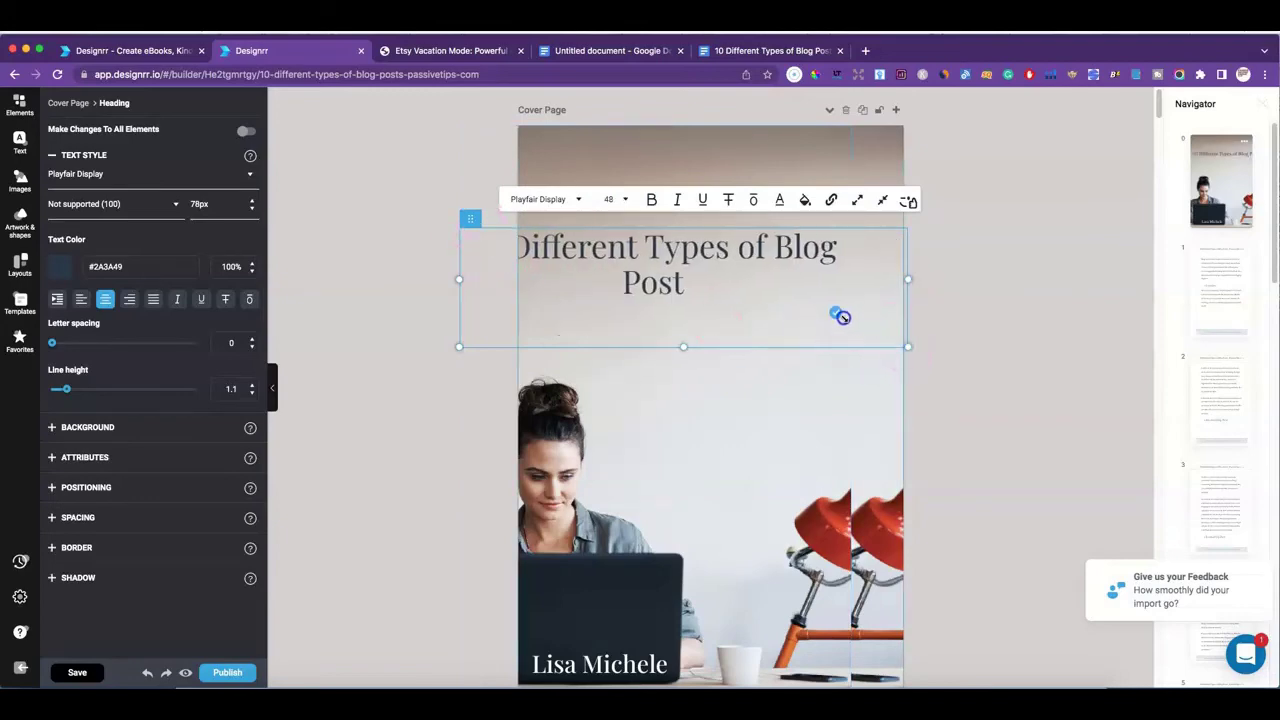
click(458, 267)
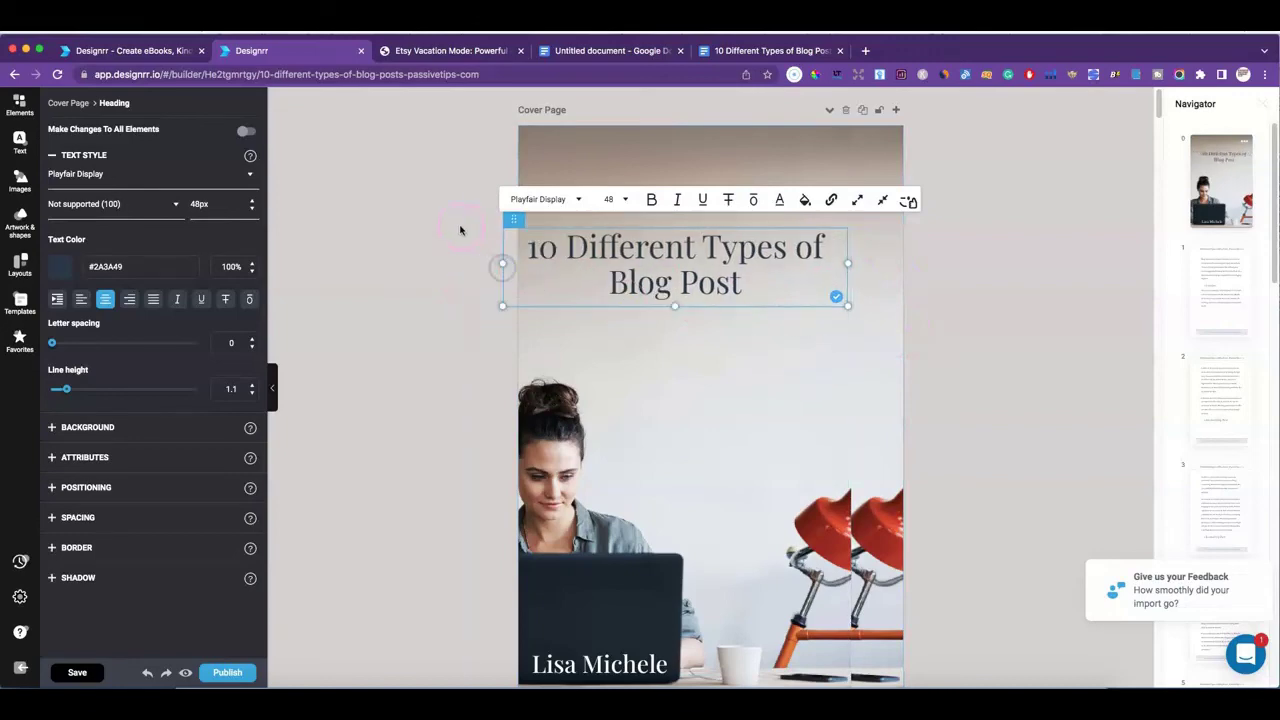
drag(508, 217, 552, 210)
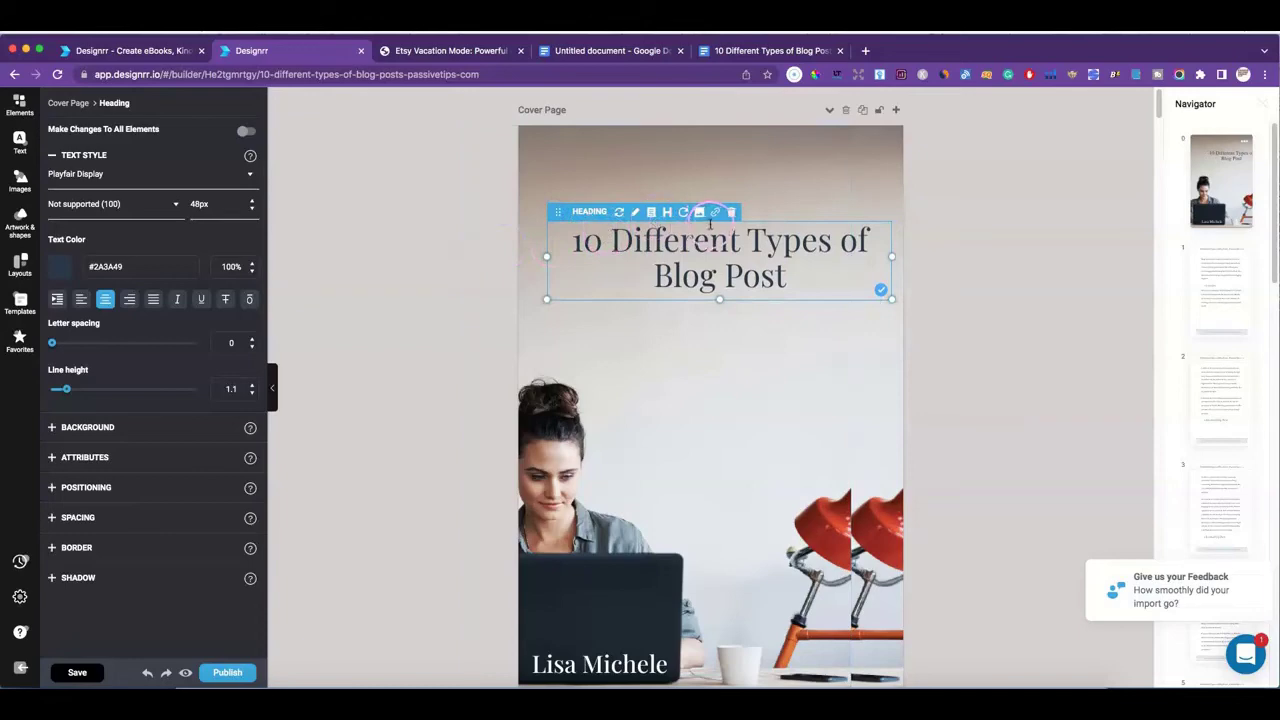
- Set the cover heading's text color to black, #000000
click(235, 268)
click(132, 308)
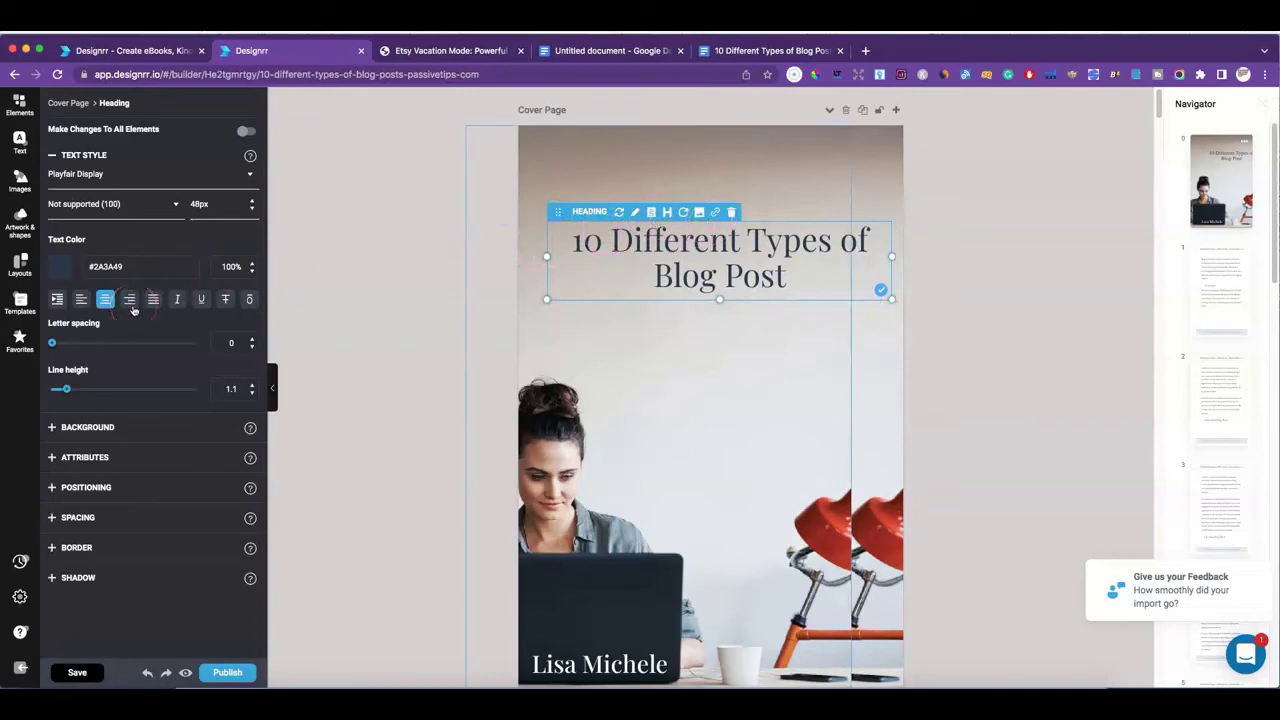
click(62, 262)
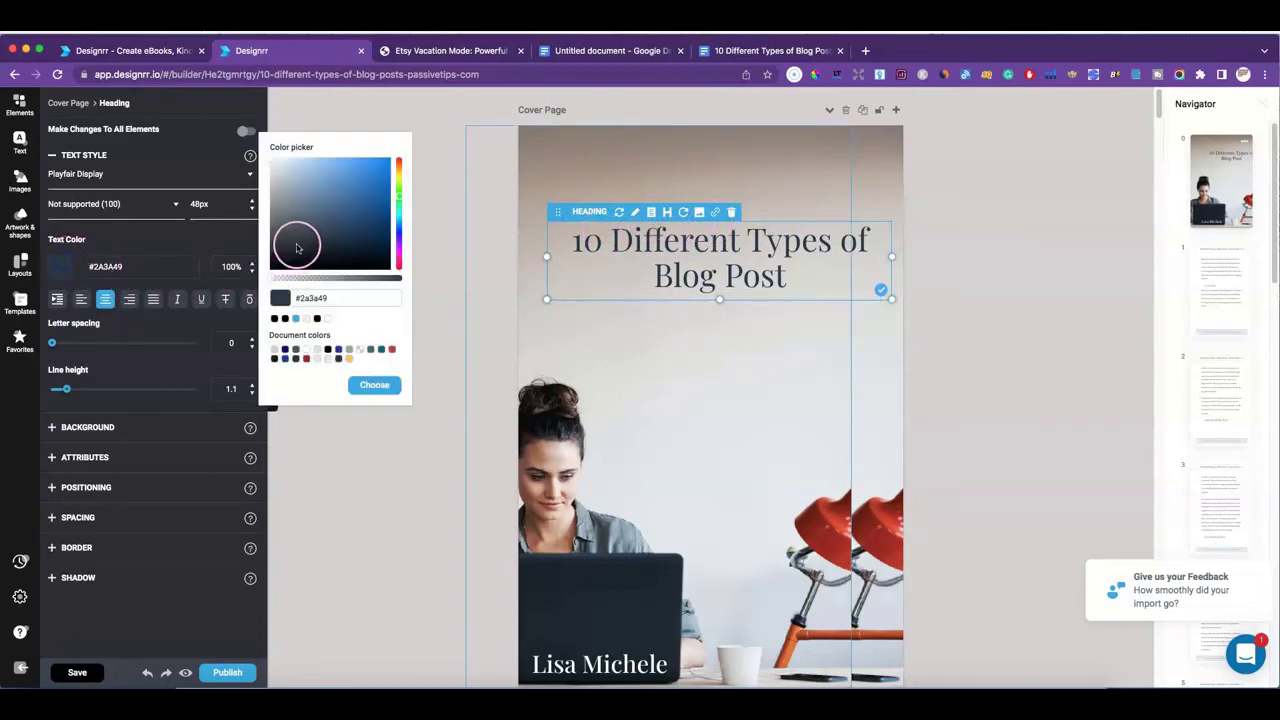
drag(294, 244, 273, 271)
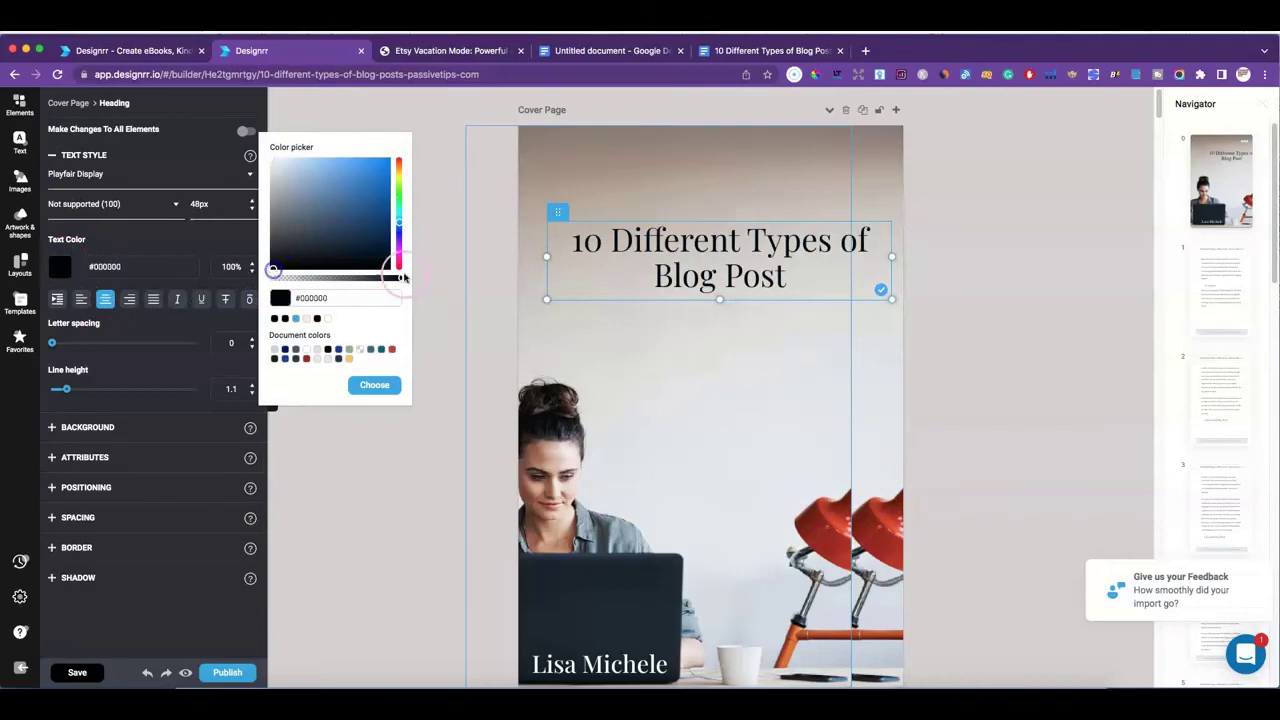
click(643, 253)
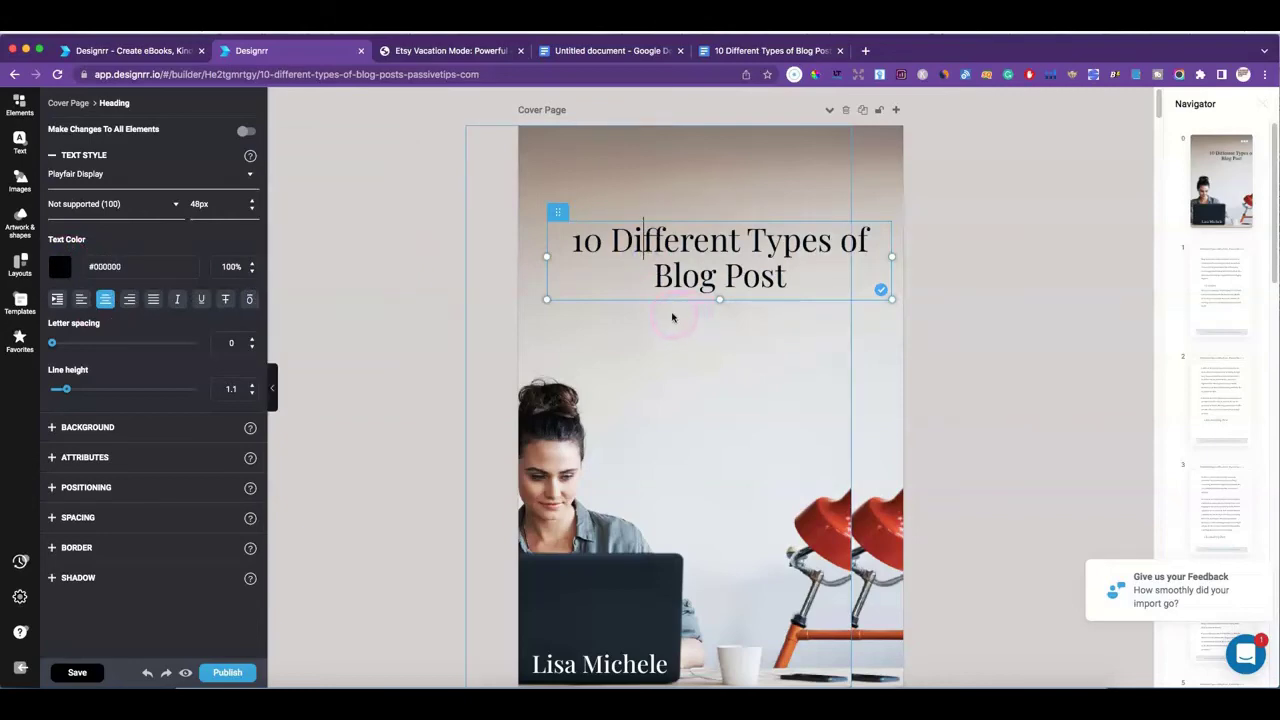
- Review the eBook from the cover through the numbered blog post sections, author and resources pages, to the back page
click(726, 533)
scroll(760, 430, down, 5)
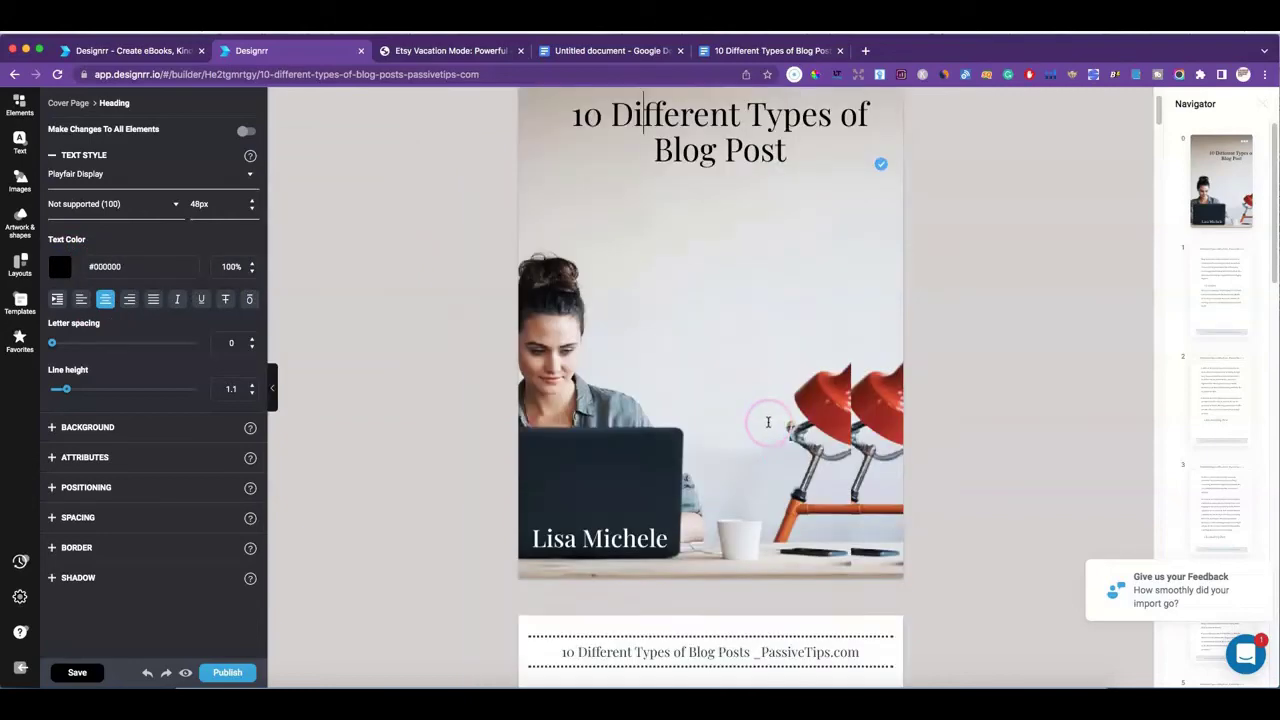
scroll(744, 413, down, 3)
scroll(744, 413, down, 10)
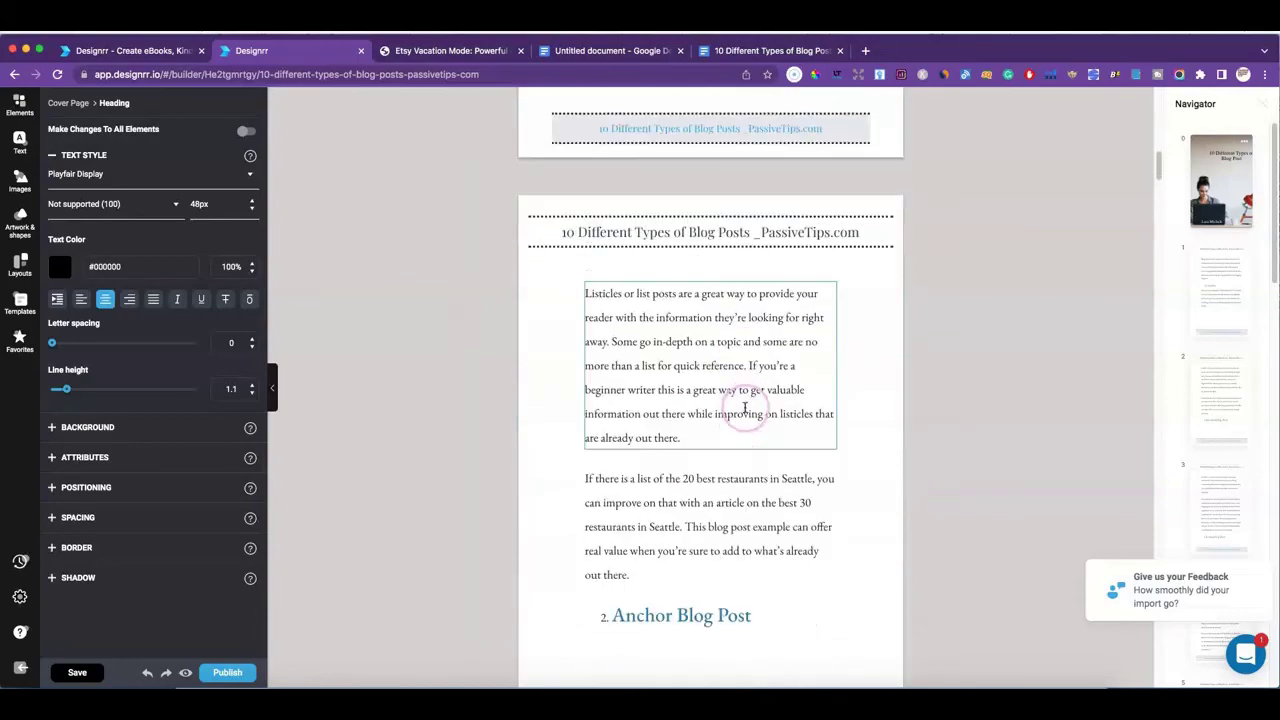
scroll(744, 410, down, 10)
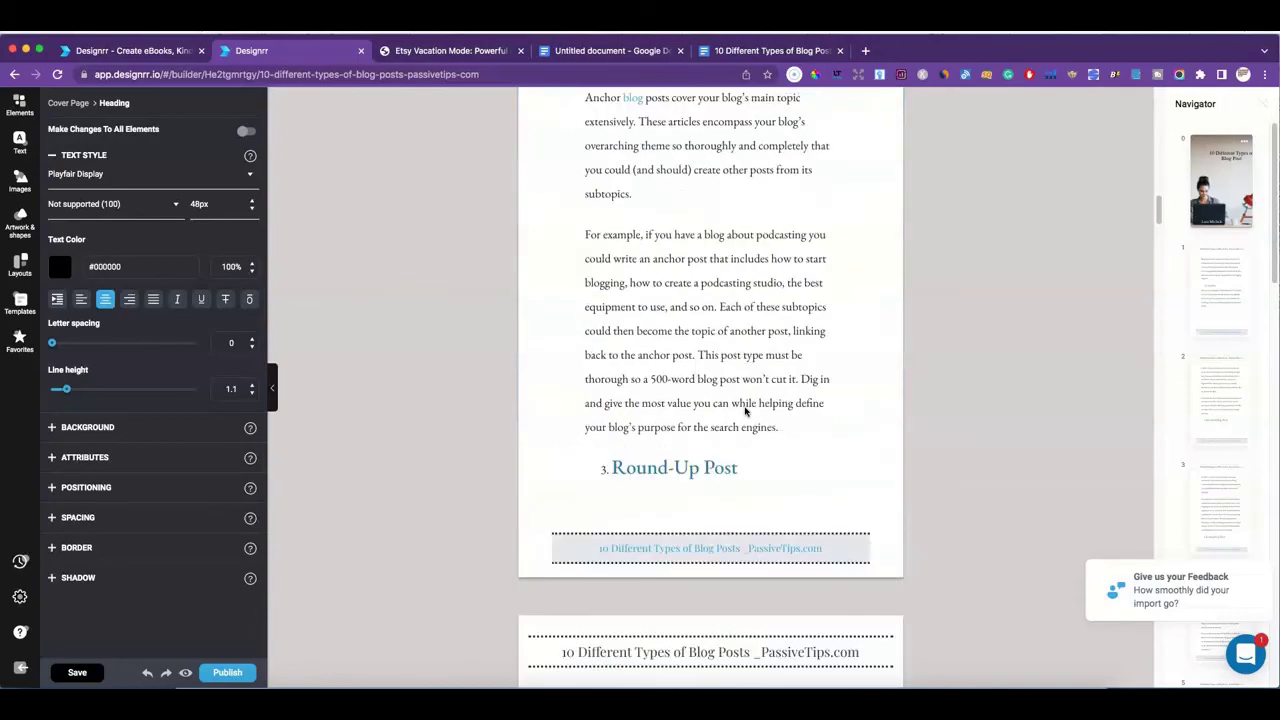
scroll(740, 413, down, 8)
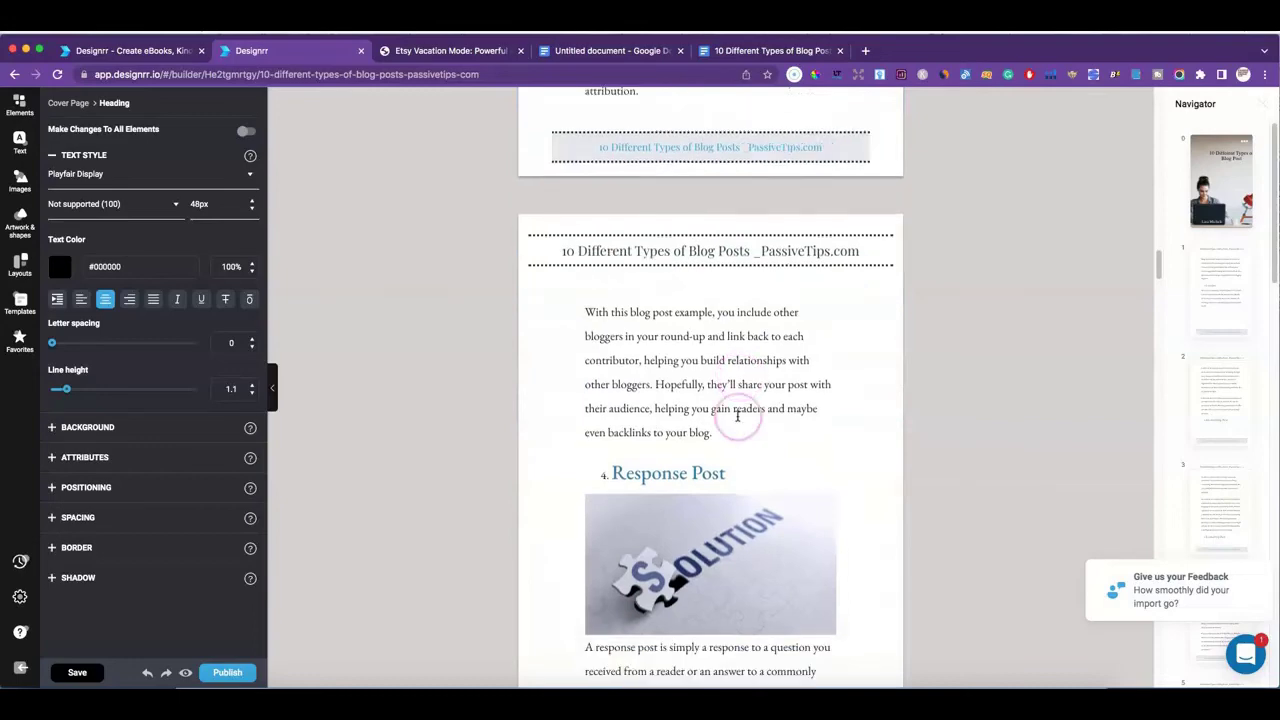
scroll(736, 416, down, 10)
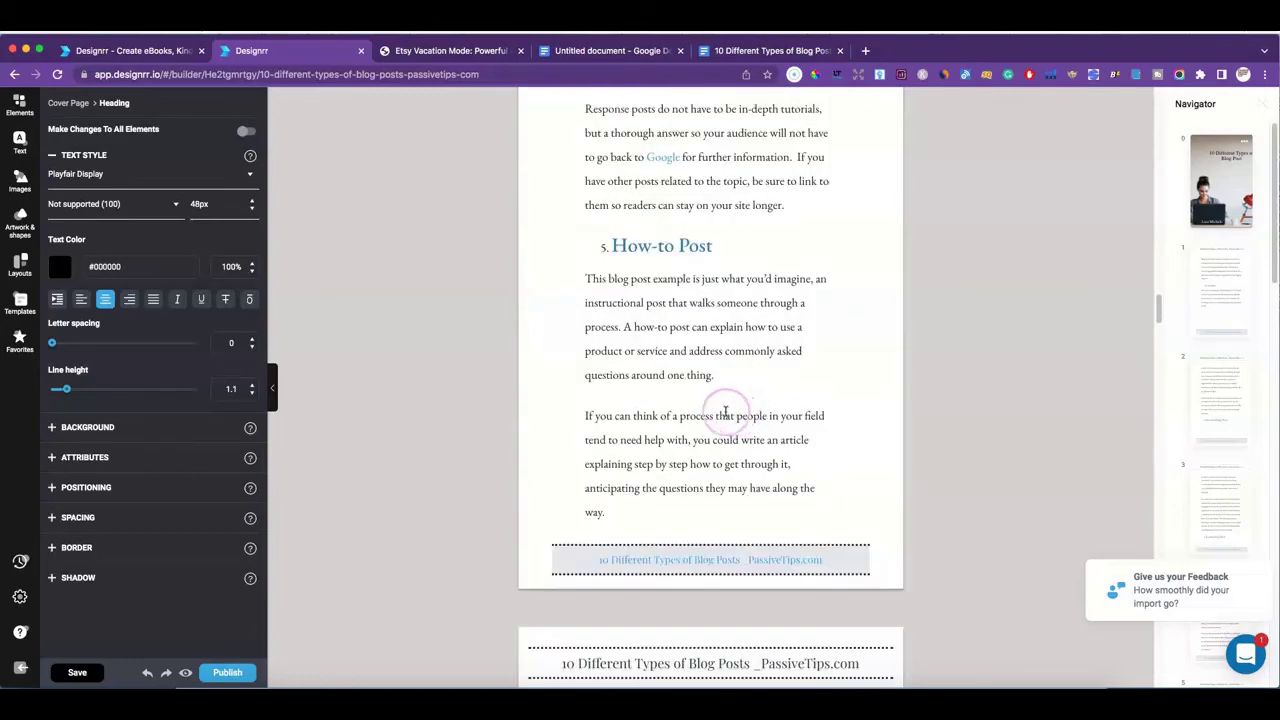
scroll(723, 425, down, 5)
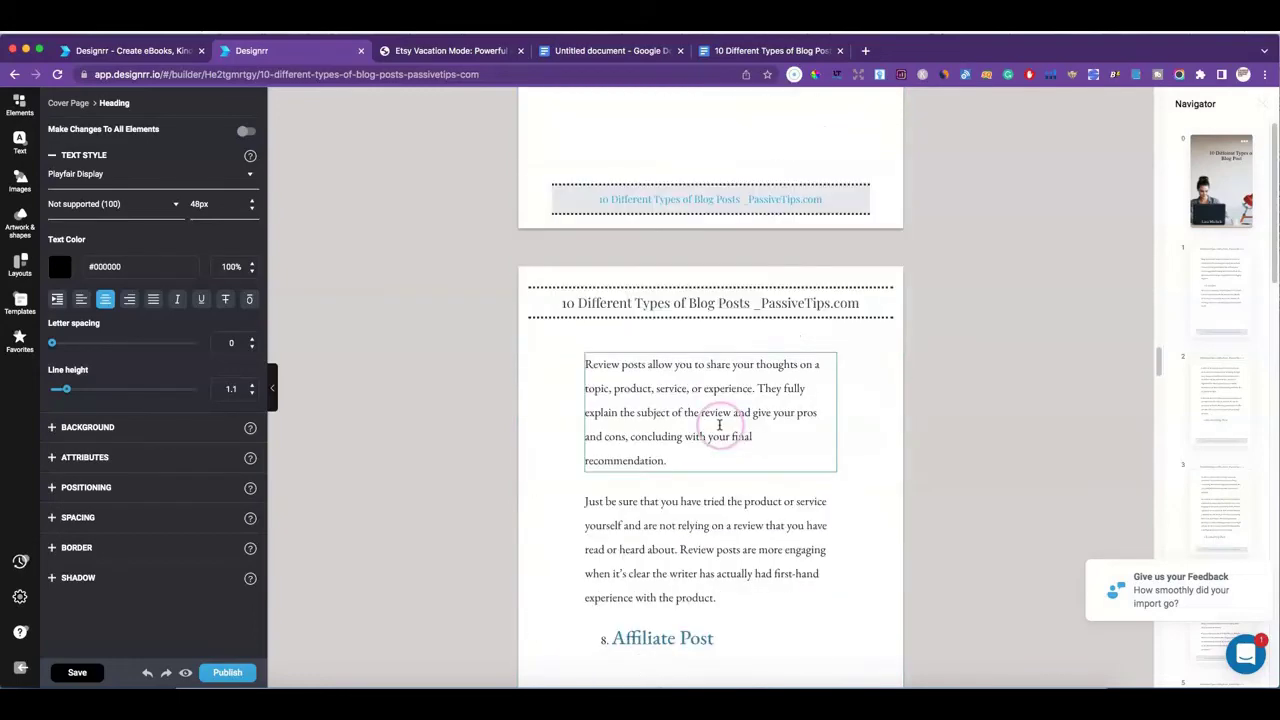
click(712, 462)
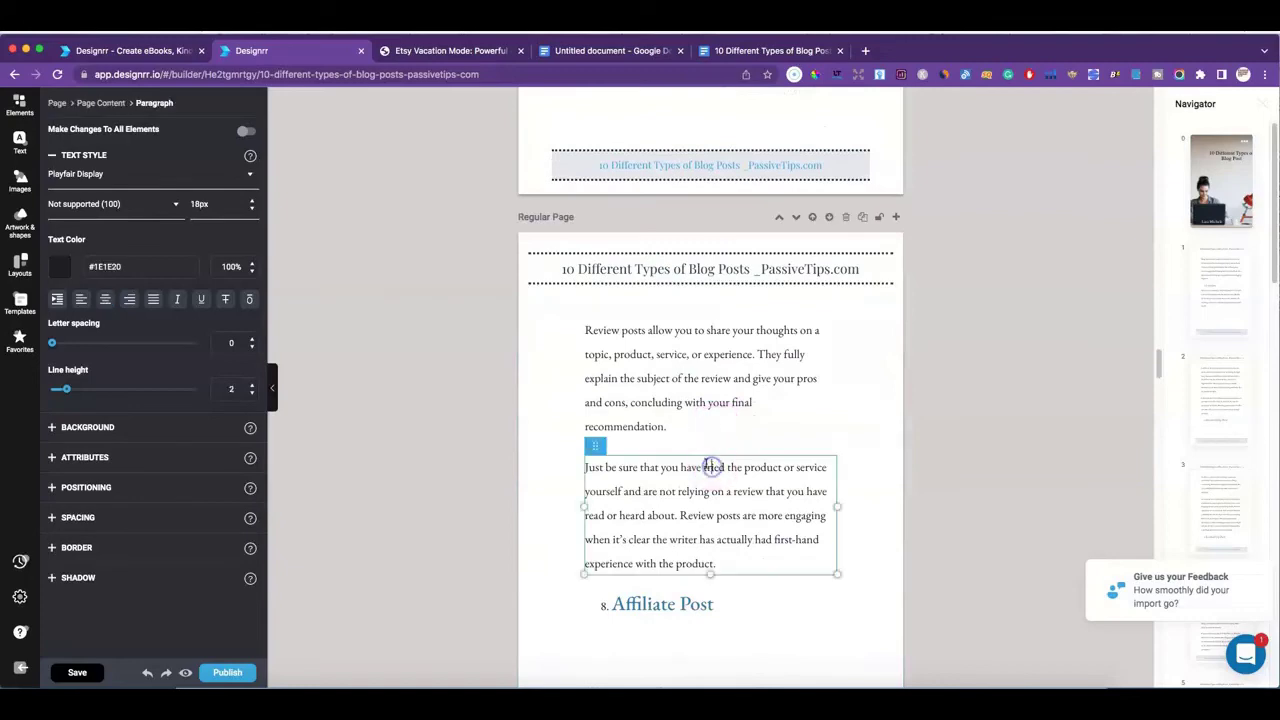
scroll(720, 450, down, 5)
scroll(715, 431, down, 15)
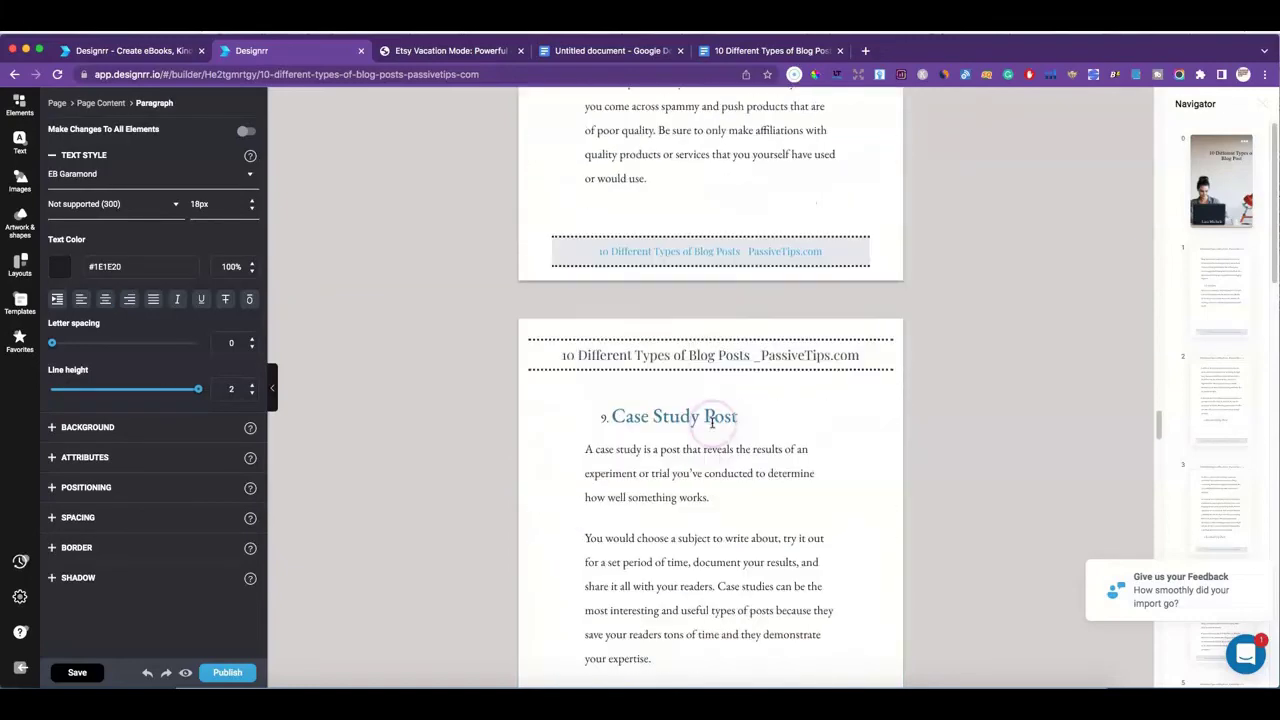
scroll(712, 423, down, 10)
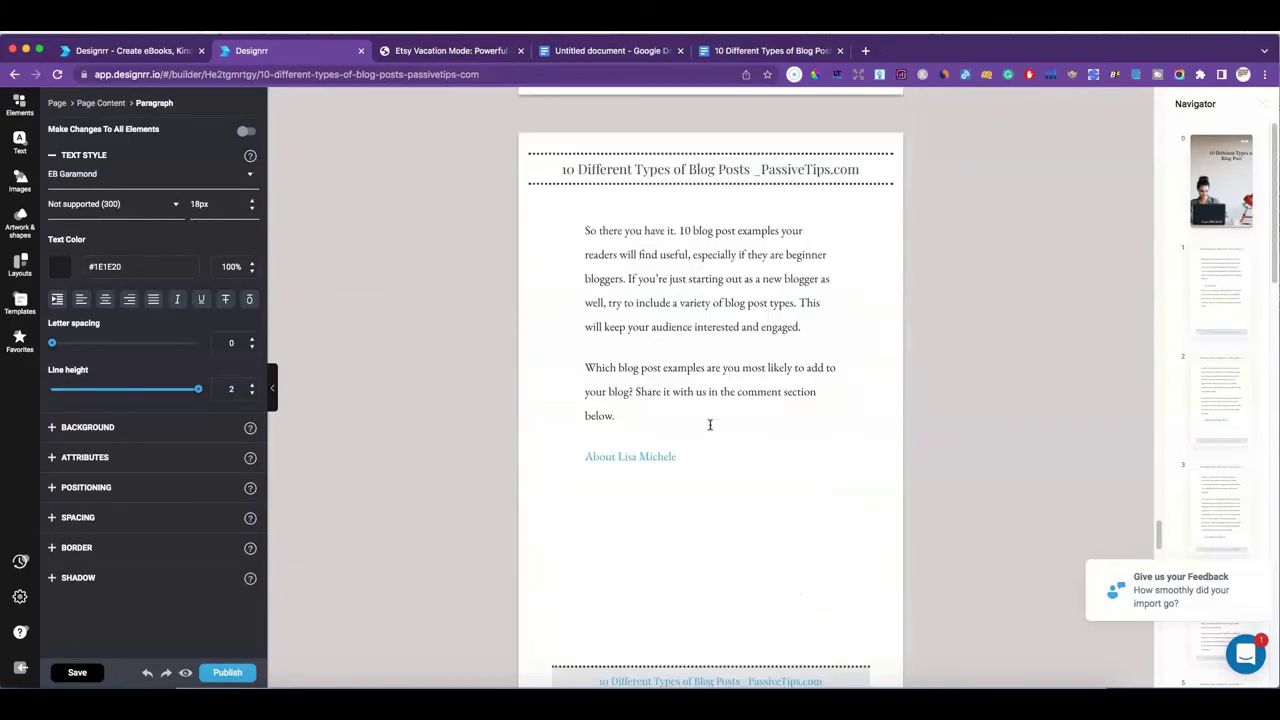
click(714, 463)
scroll(716, 468, down, 5)
scroll(716, 469, down, 5)
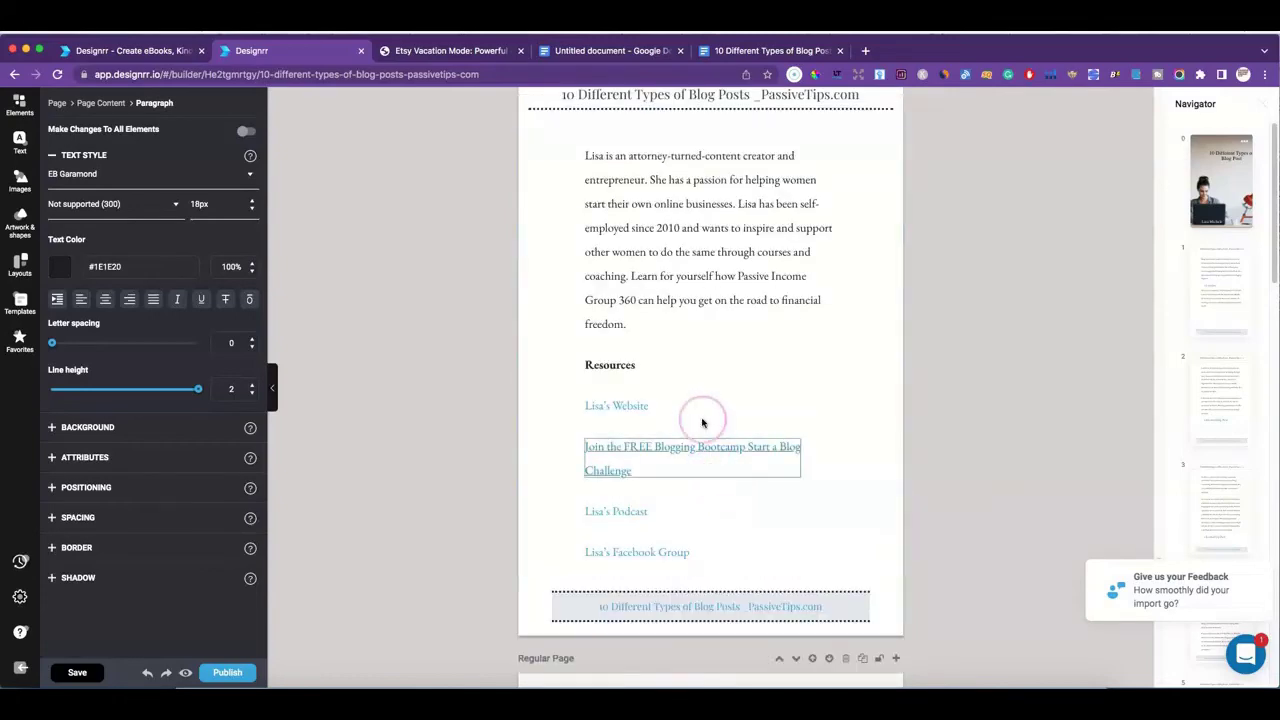
click(699, 312)
scroll(700, 316, down, 3)
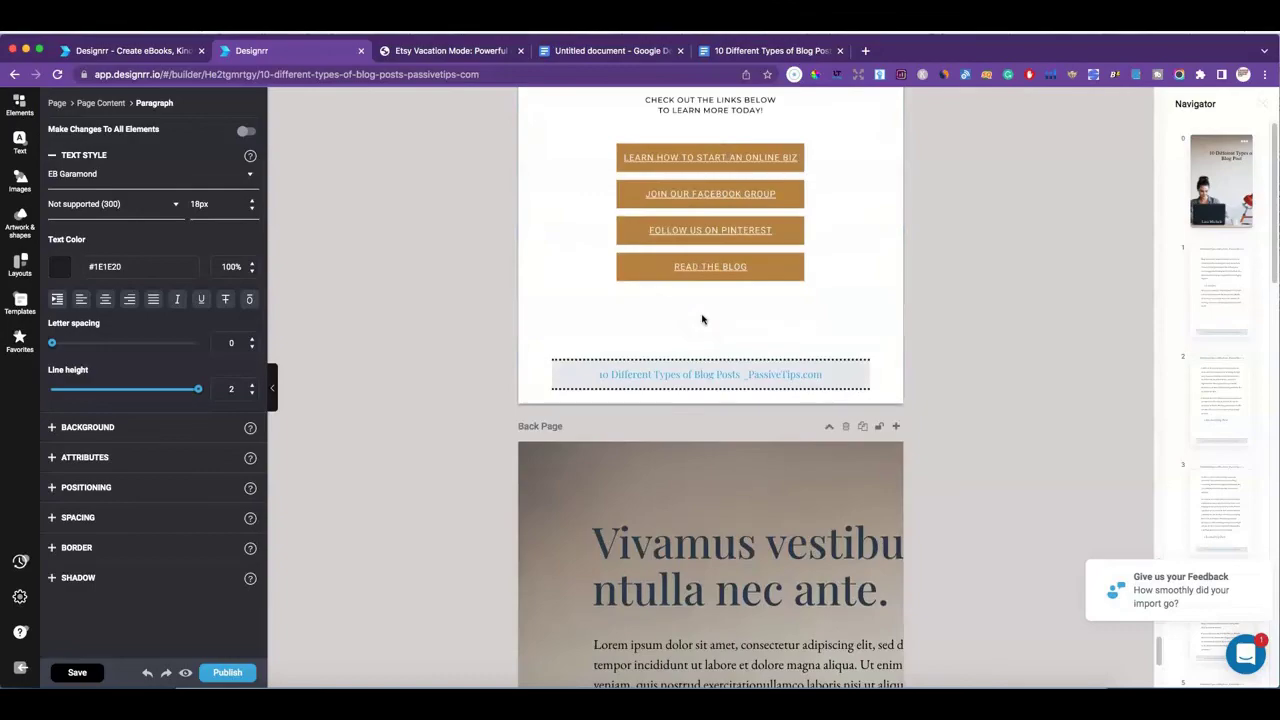
- Return to the cover page and check its title and image layout
scroll(702, 319, up, 10)
click(700, 328)
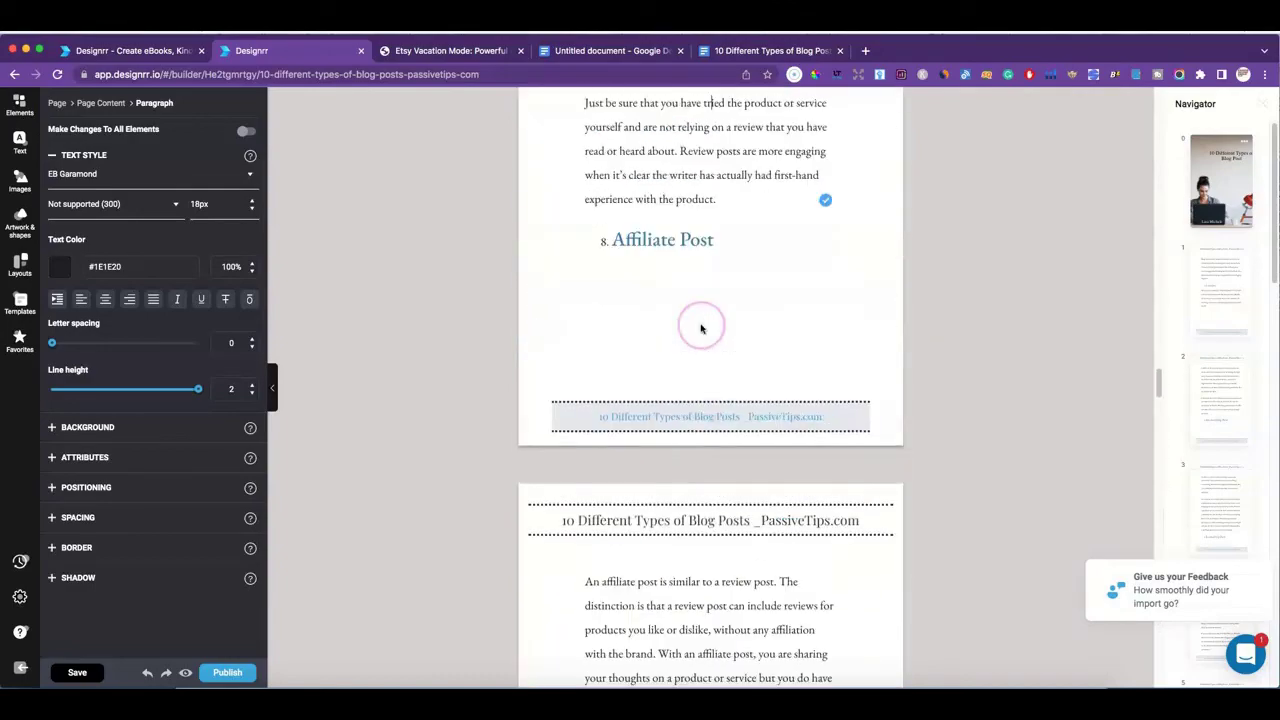
scroll(700, 328, up, 15)
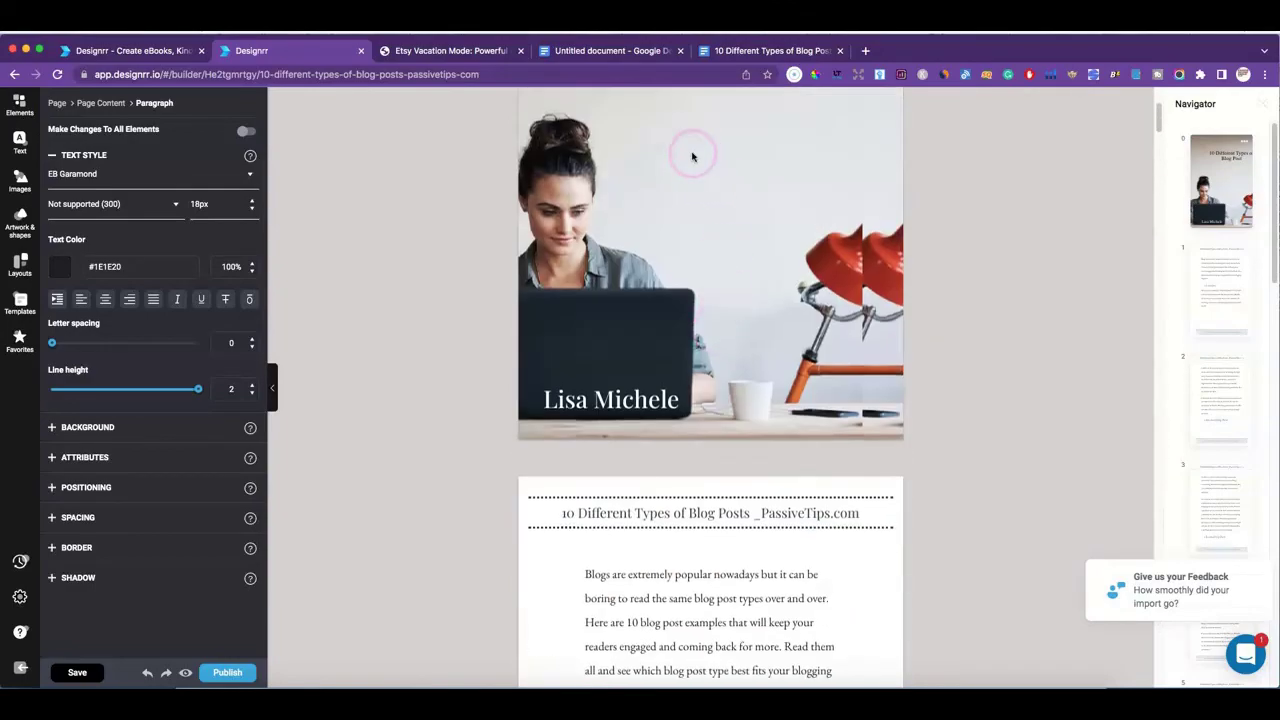
click(650, 572)
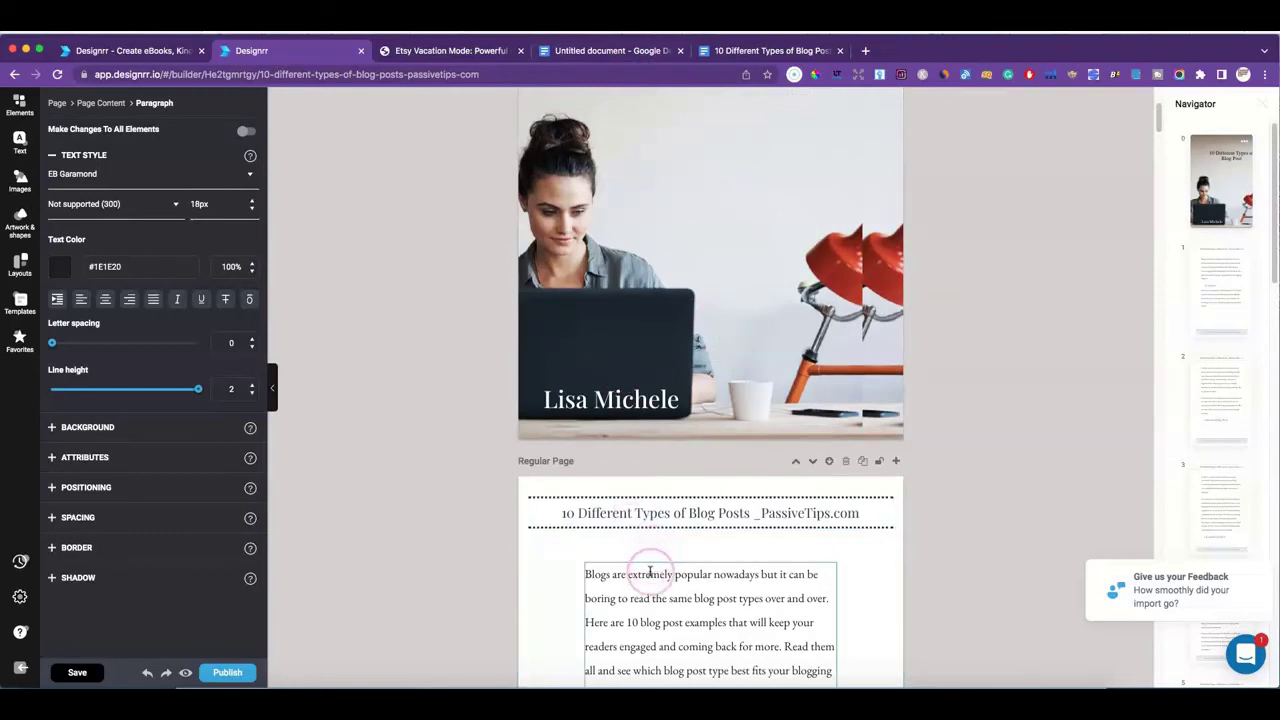
scroll(701, 569, up, 3)
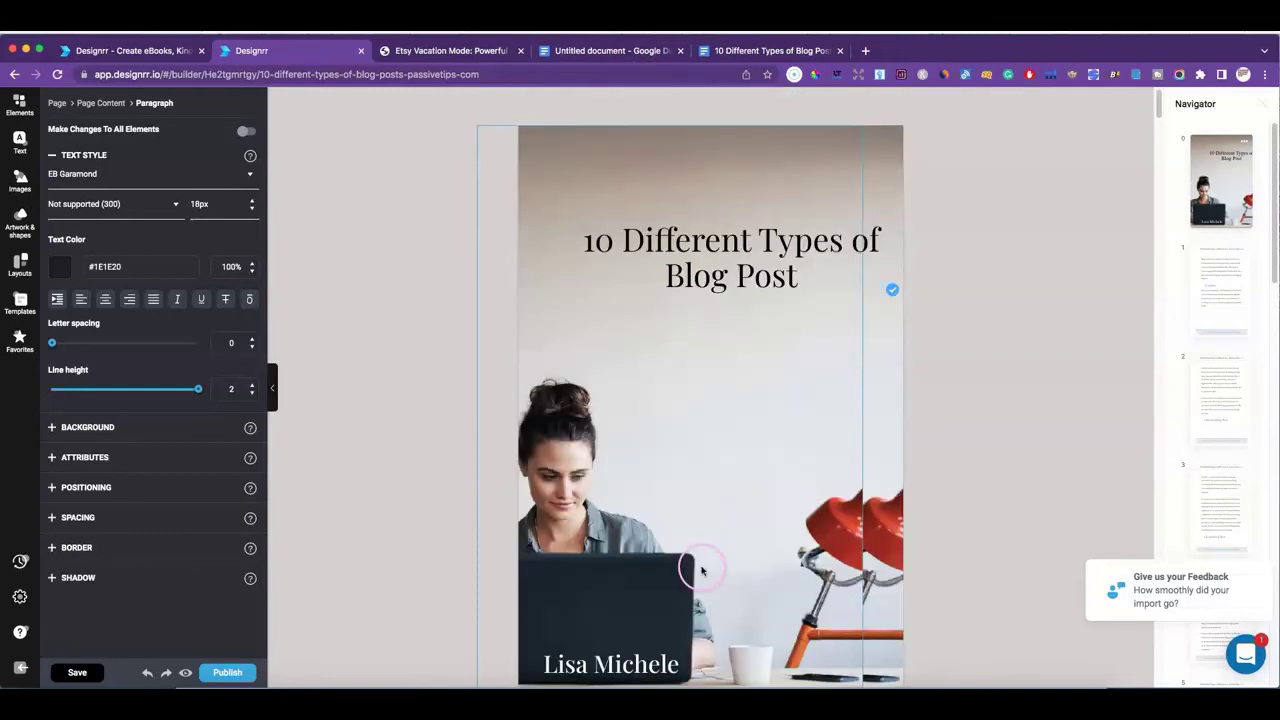
click(701, 572)
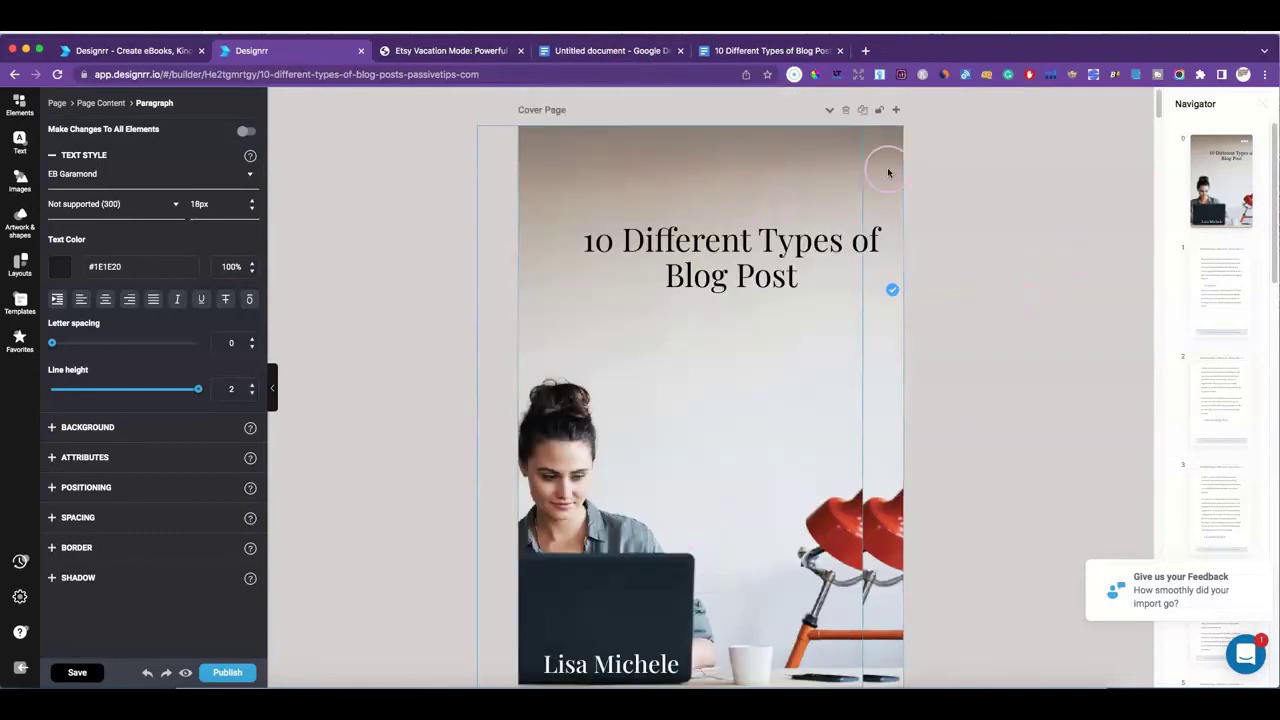
- Examine the text and heading placement on the Listicles, Anchor Blog Post and Round-Up Post pages
scroll(522, 468, down, 15)
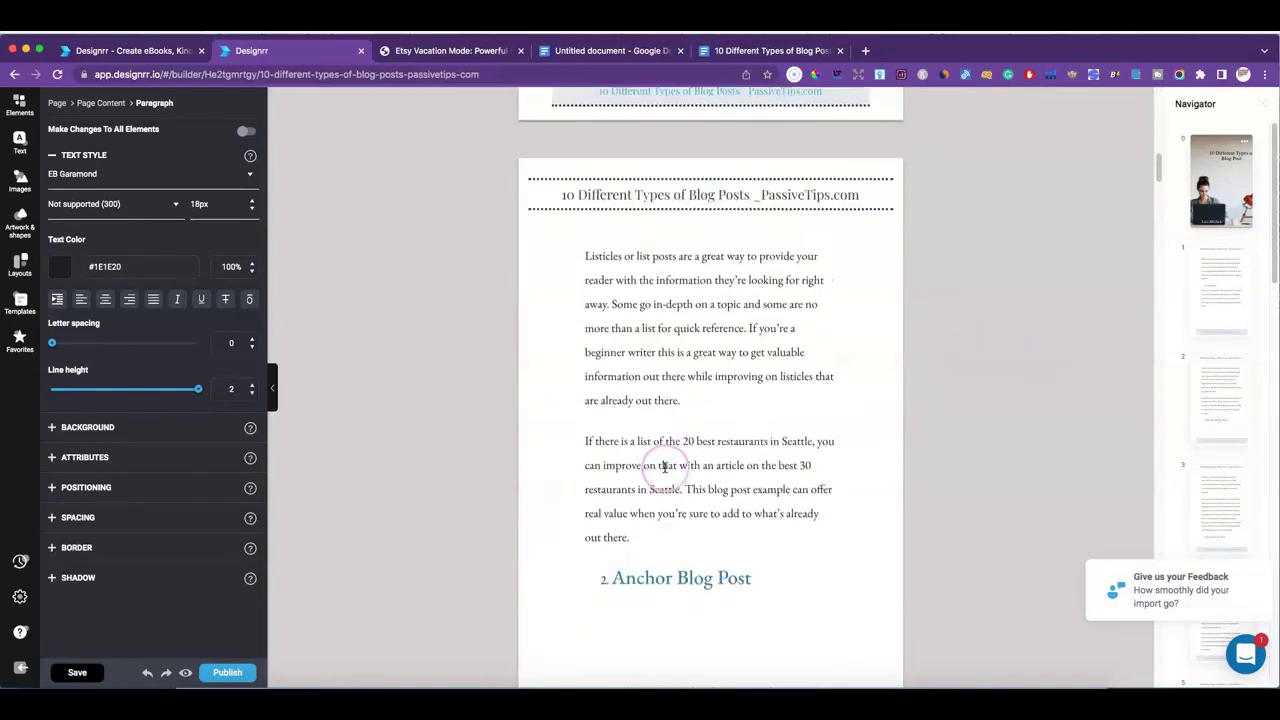
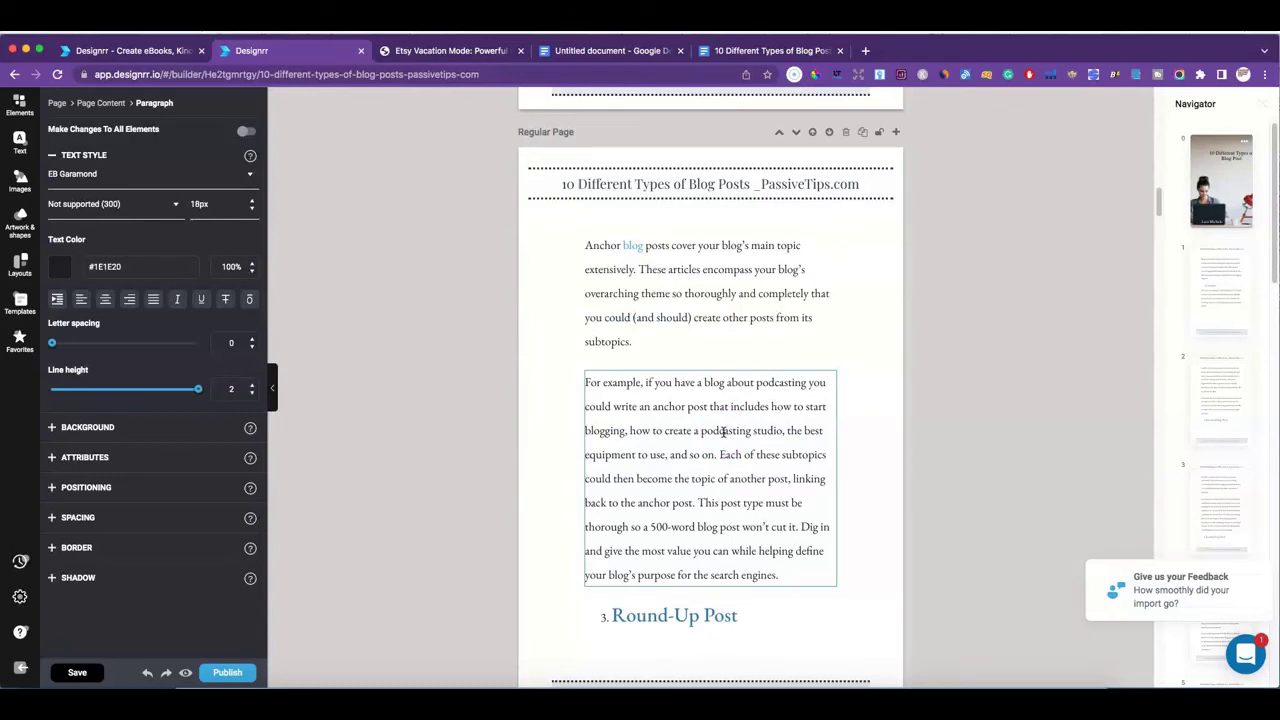
scroll(723, 432, down, 2)
click(700, 420)
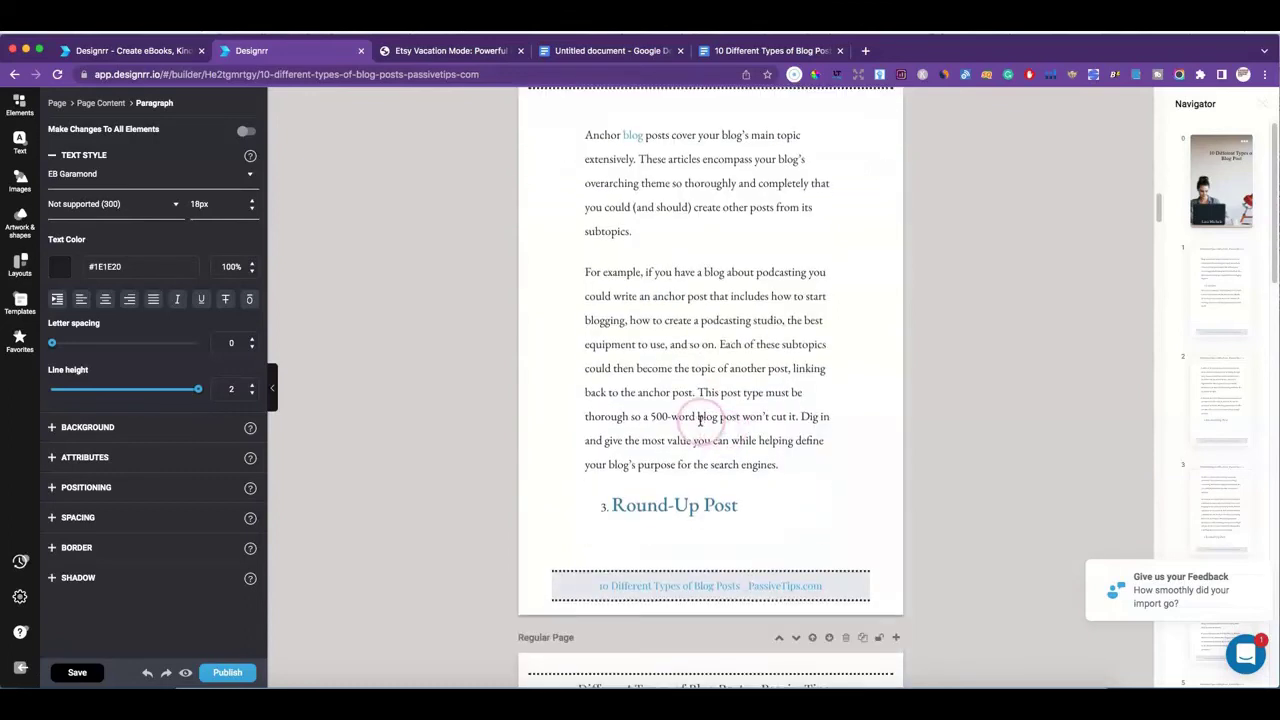
scroll(700, 420, down, 5)
click(700, 422)
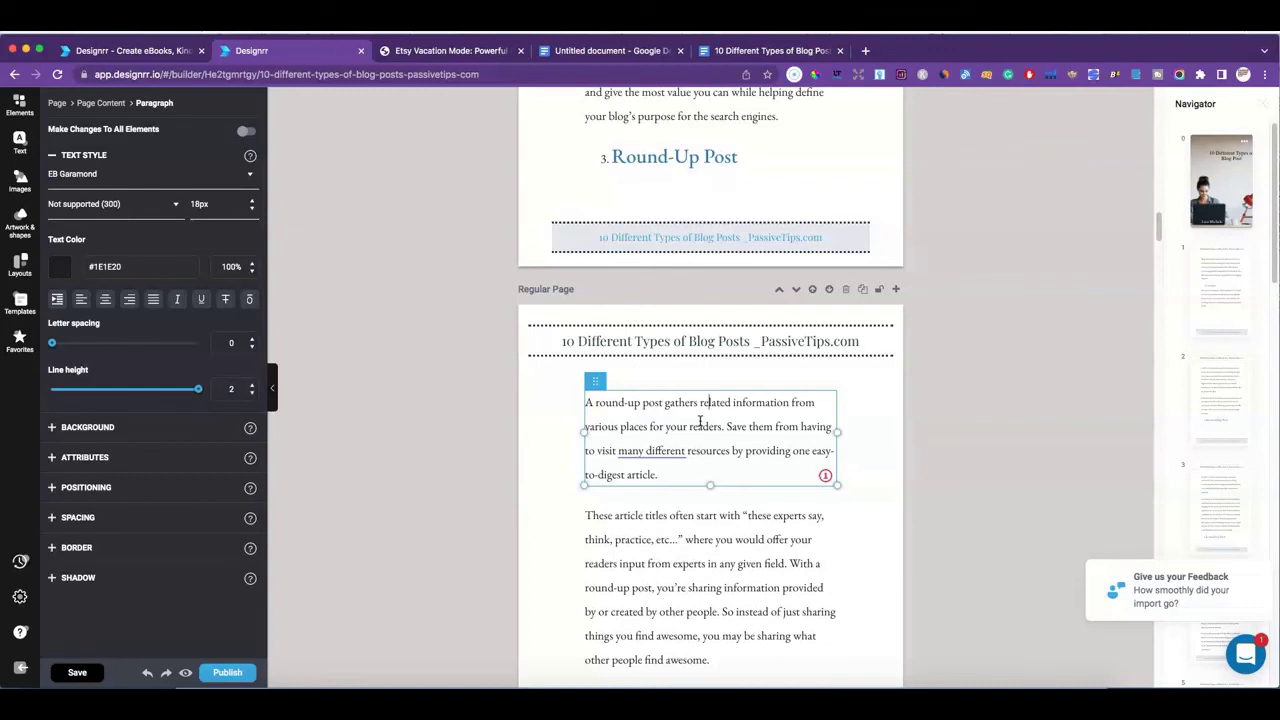
scroll(705, 440, down, 3)
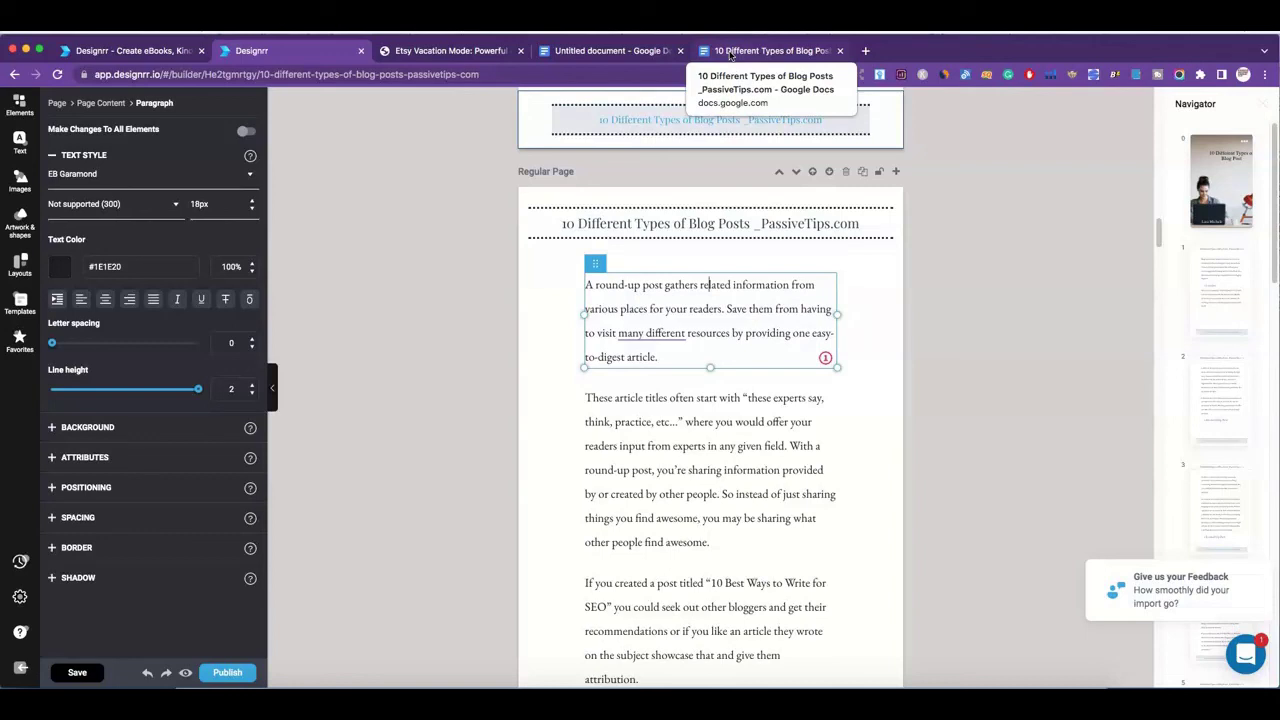
click(733, 397)
scroll(730, 459, down, 5)
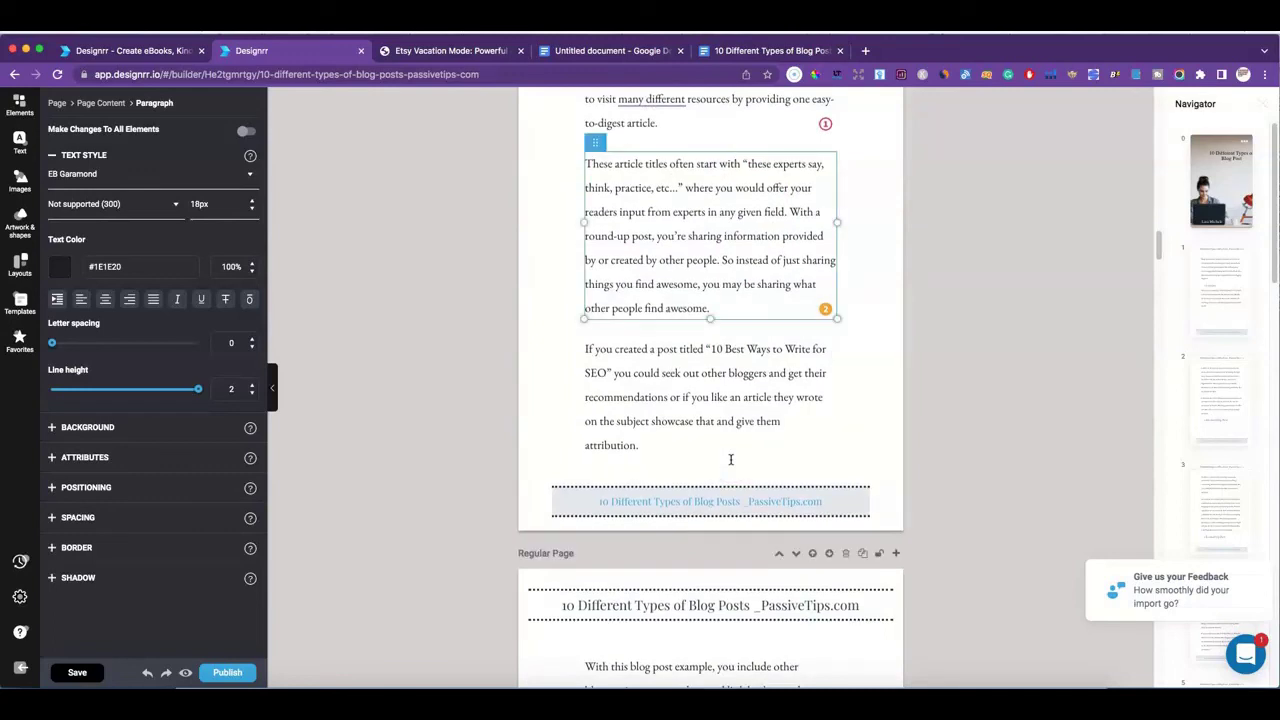
drag(737, 457, 714, 389)
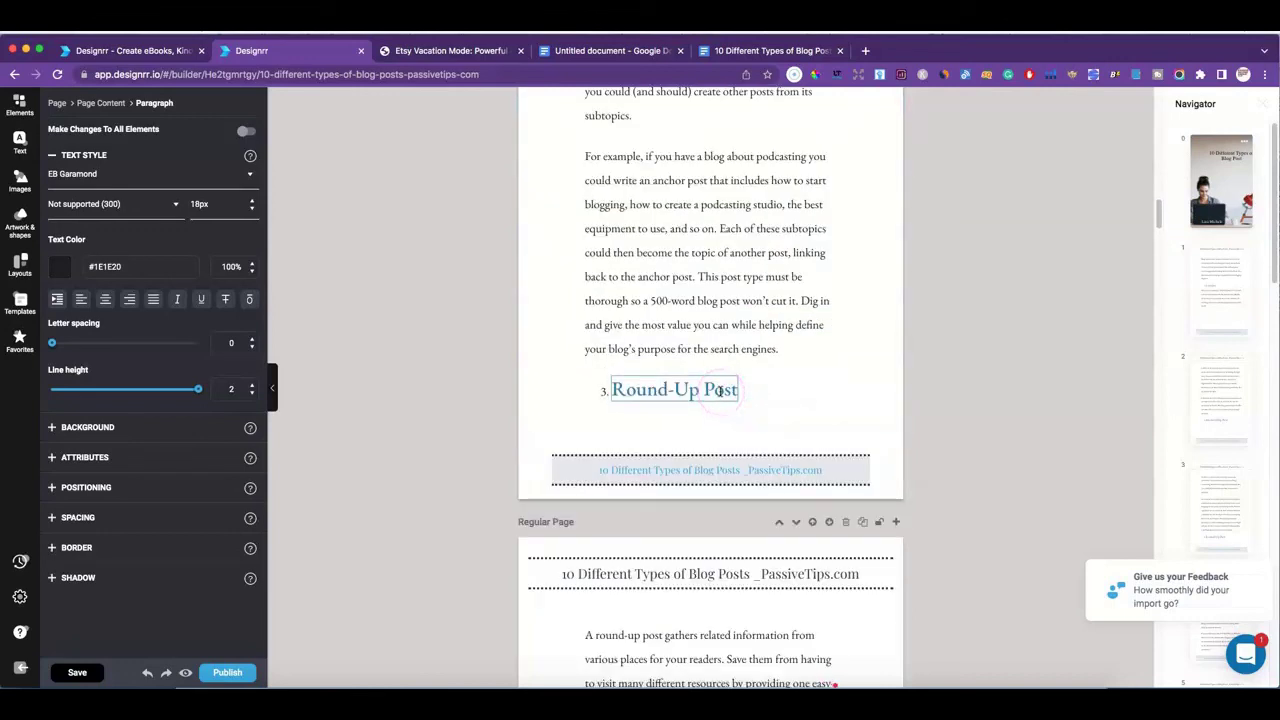
drag(719, 391, 719, 391)
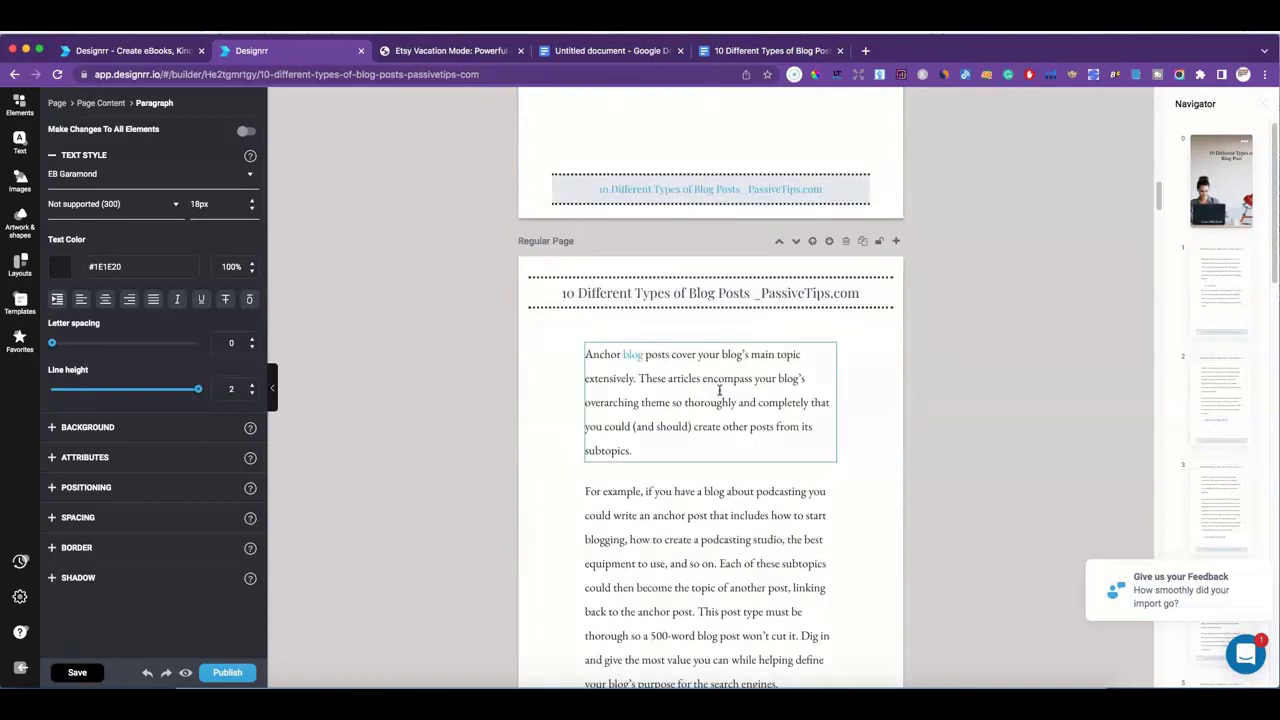
- Look back over the Anchor Blog Post and Listicles pages, the introduction page and the cover
scroll(719, 391, up, 1)
scroll(719, 391, up, 1)
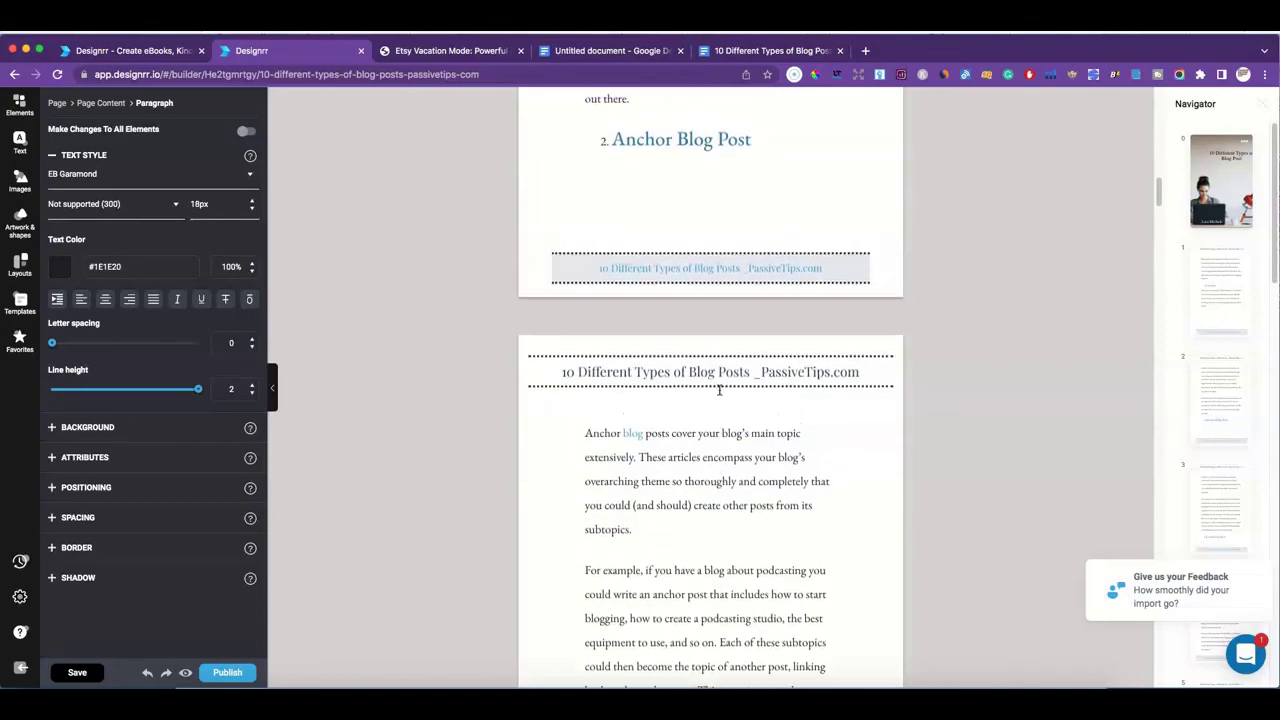
scroll(718, 389, up, 10)
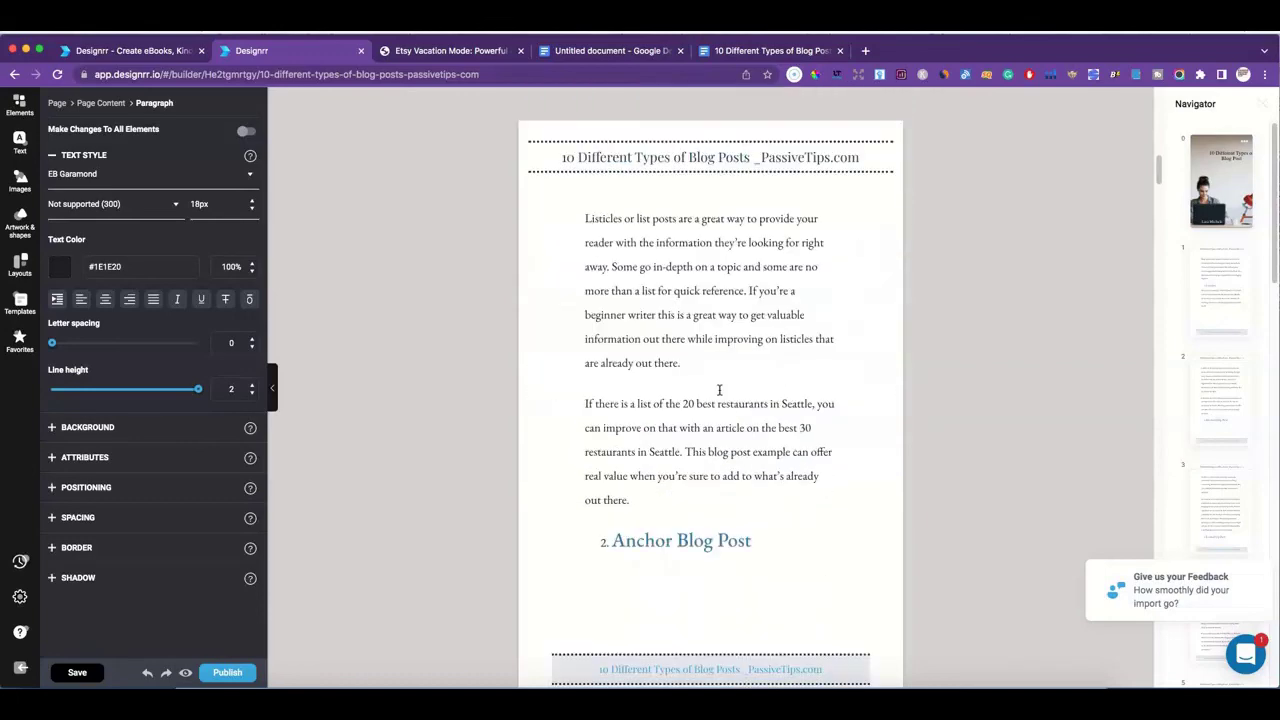
scroll(718, 389, up, 6)
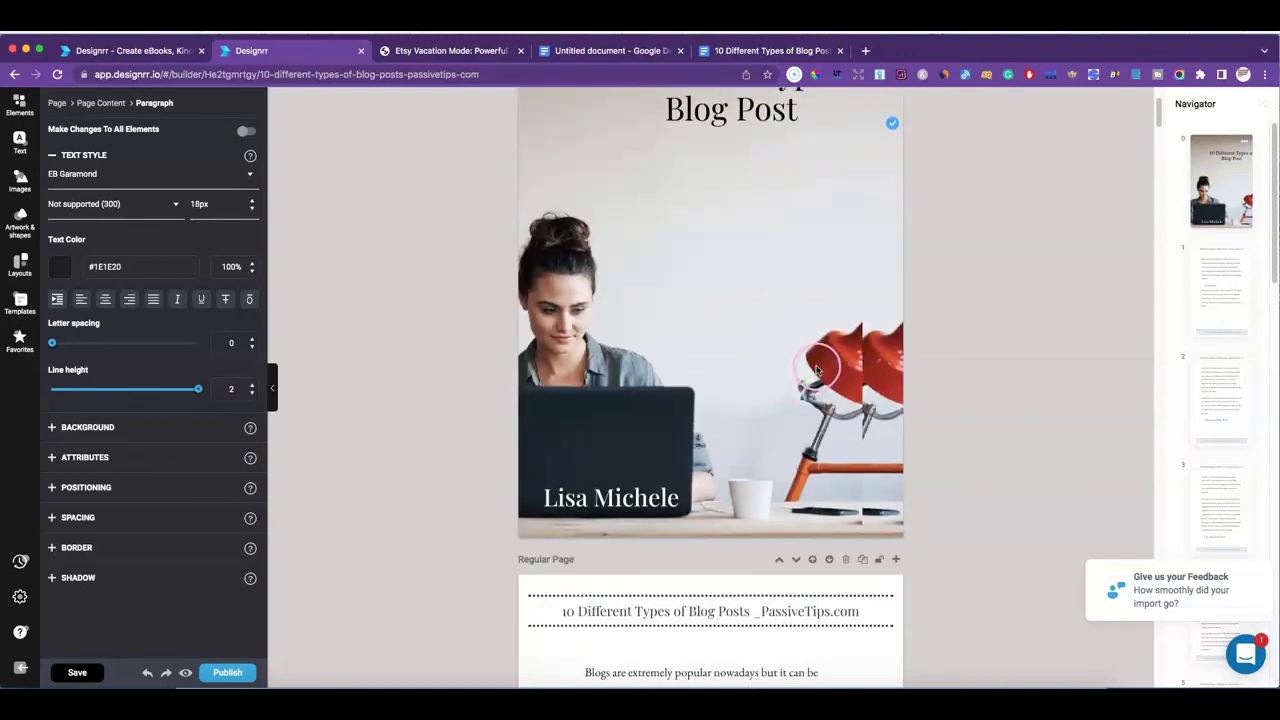
scroll(749, 354, down, 4)
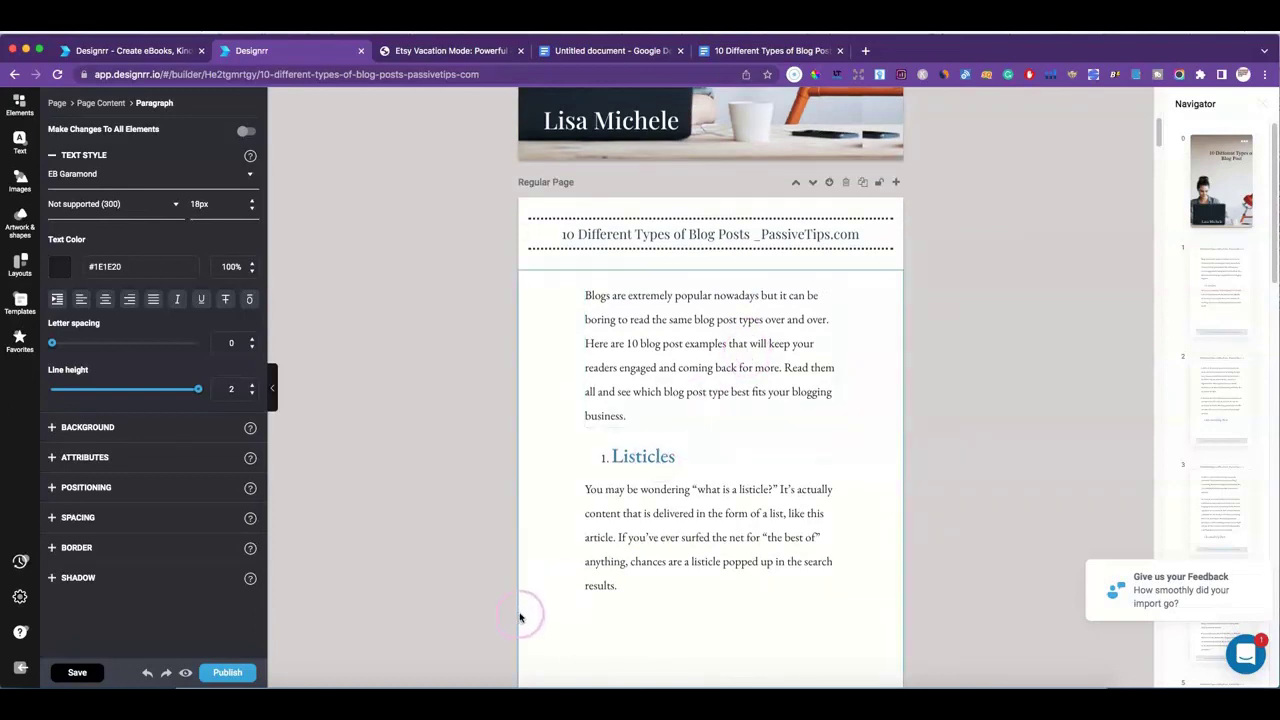
scroll(610, 528, up, 1)
scroll(610, 528, up, 4)
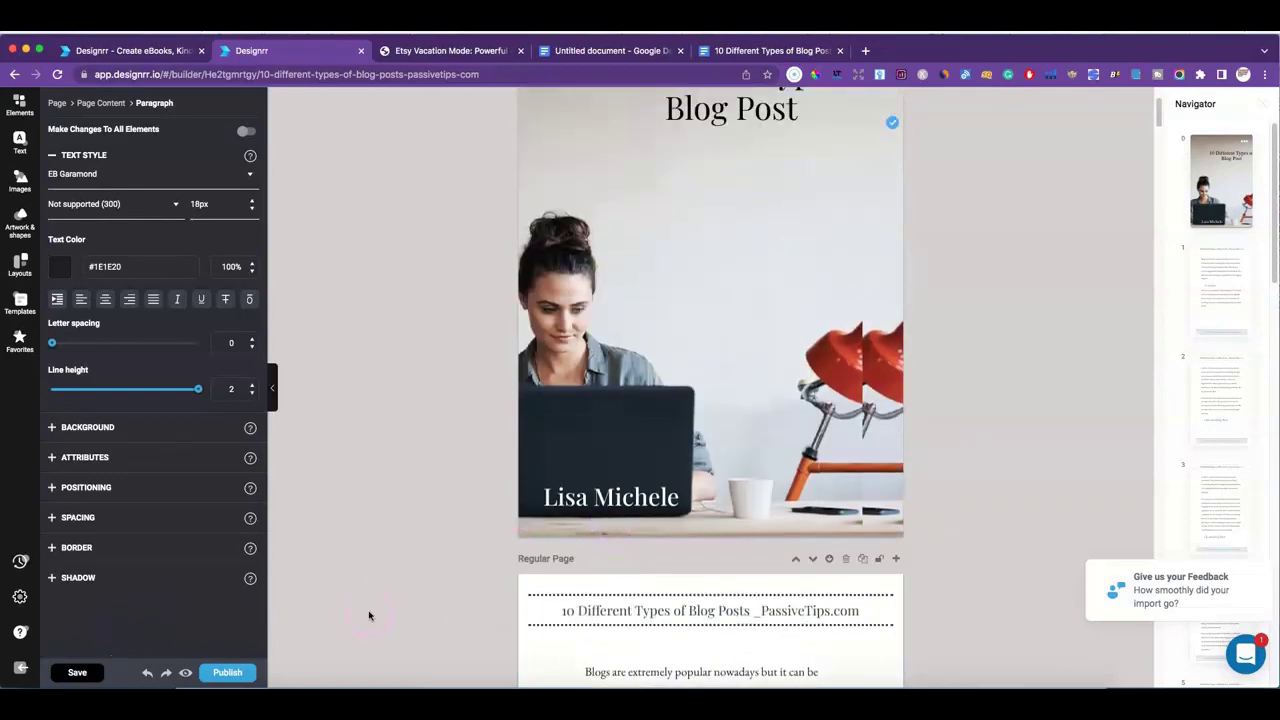